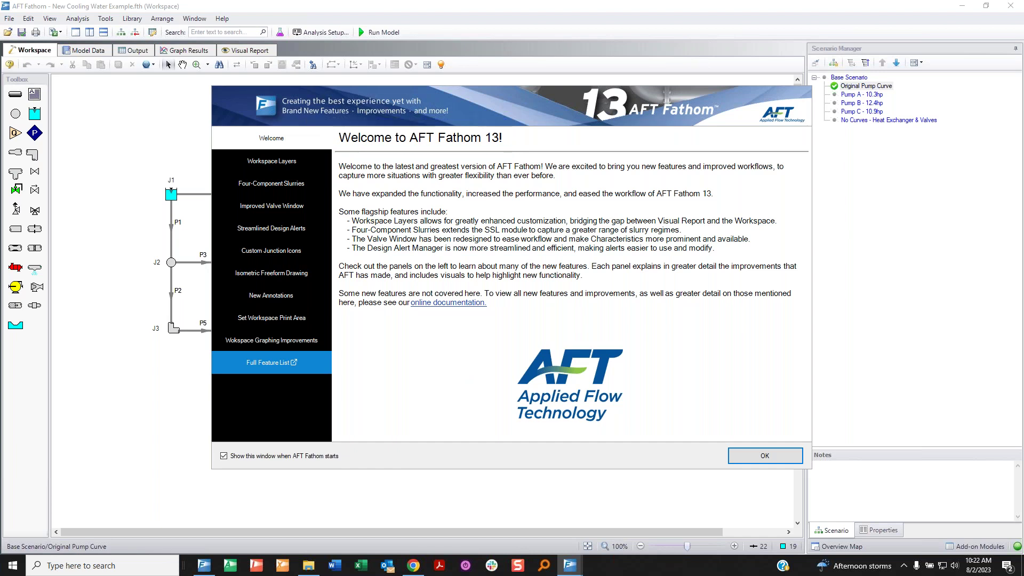
Review the Workspace Layers, Four-Component Slurries and Improved Valve Window pages of the welcome window, ending on Workspace Layers, and close it
click(299, 163)
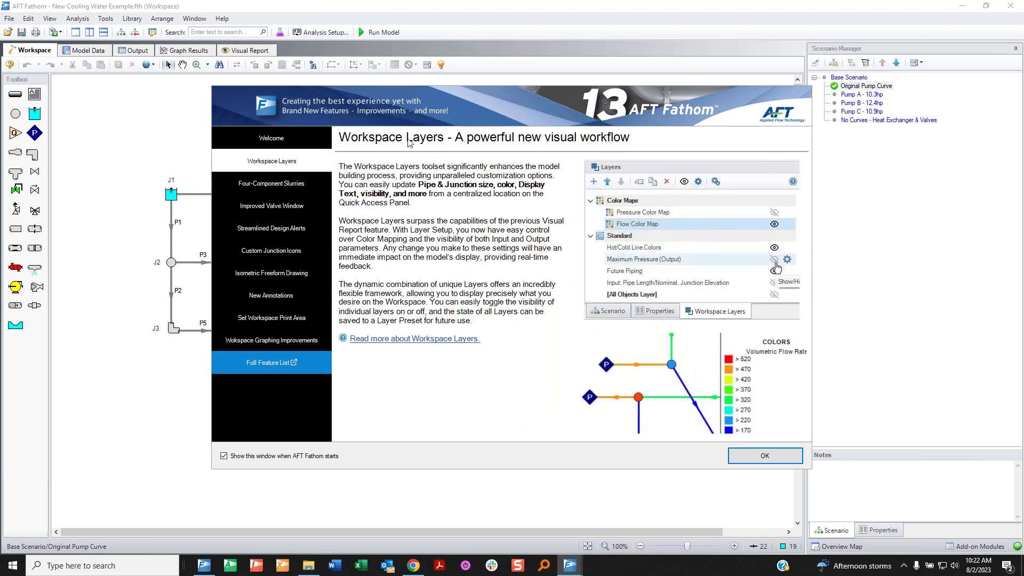
click(283, 190)
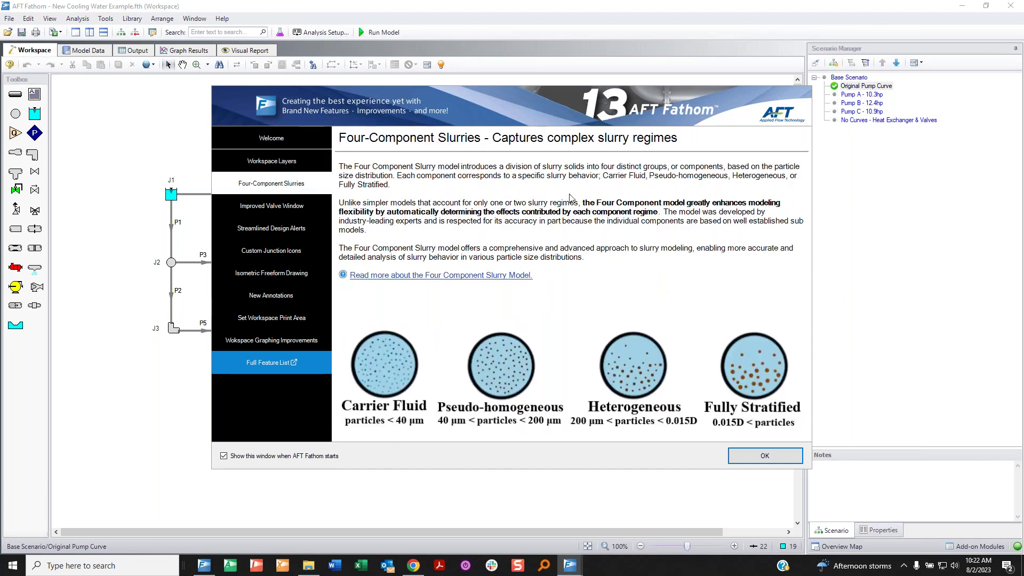
click(292, 210)
click(272, 162)
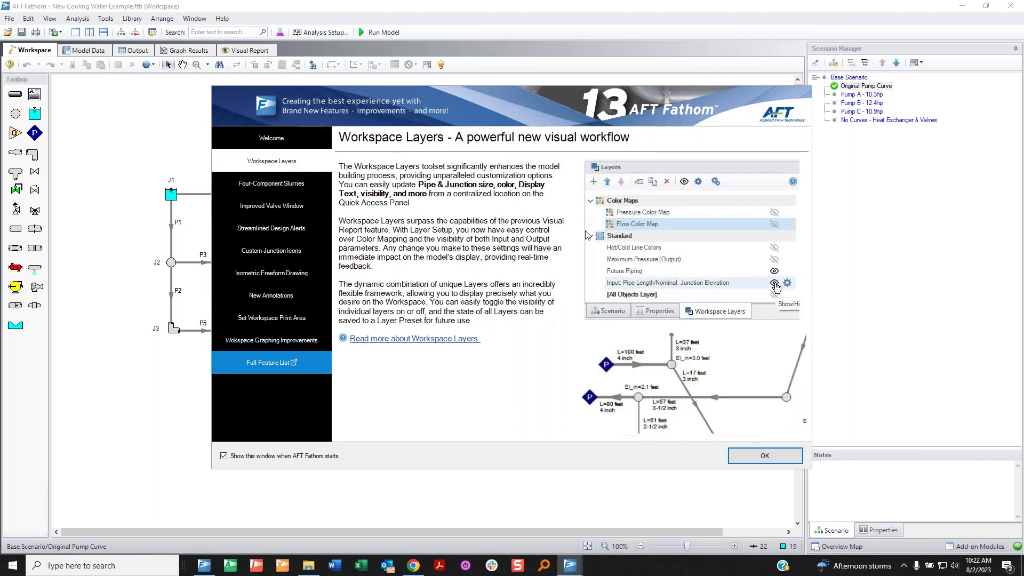
click(757, 456)
Switch to the Start_Firewater Example model window with the whole piping network in view
mouse_move(577, 565)
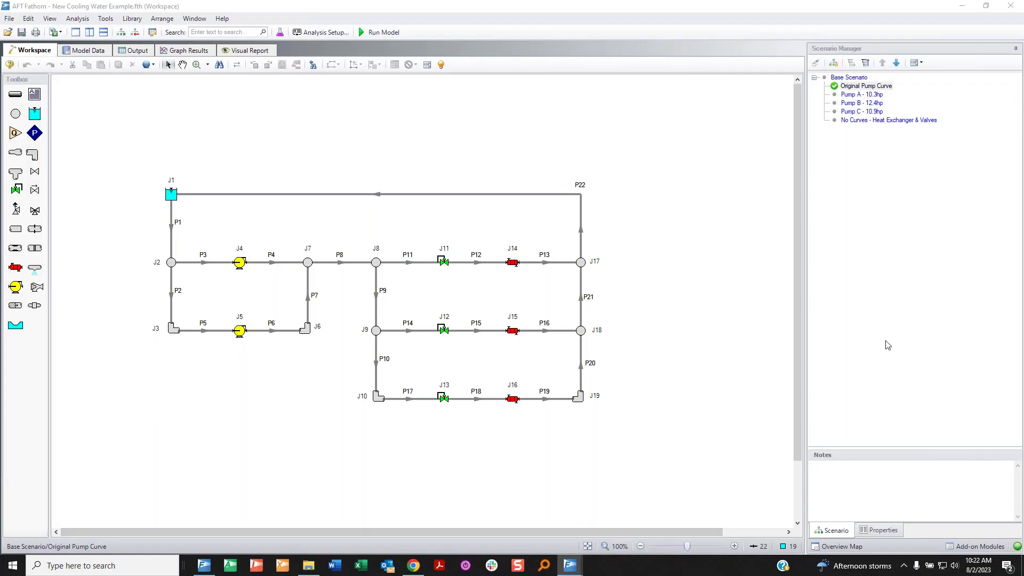
click(460, 531)
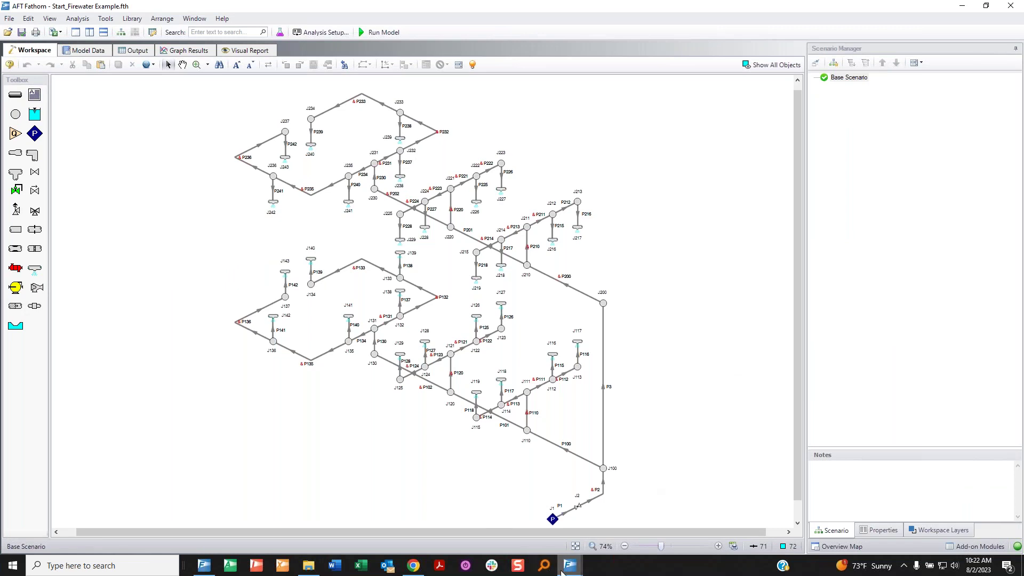
scroll(631, 327, down, 2)
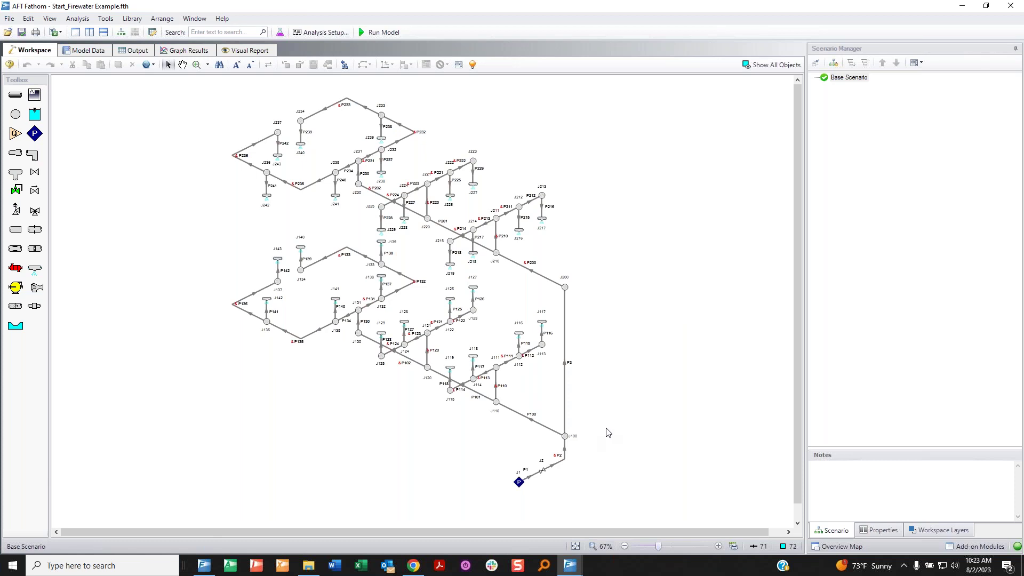
Read the Visual Report notice about Workspace Layers and return to the Workspace
click(249, 51)
mouse_move(240, 77)
mouse_down()
mouse_move(93, 98)
mouse_move(367, 123)
mouse_move(692, 110)
mouse_move(684, 84)
mouse_move(223, 77)
mouse_up()
mouse_move(453, 173)
mouse_down()
mouse_move(454, 208)
mouse_move(467, 201)
mouse_move(477, 227)
mouse_move(528, 241)
mouse_up()
mouse_move(518, 238)
mouse_down()
mouse_move(569, 241)
mouse_move(576, 260)
mouse_move(599, 240)
mouse_up()
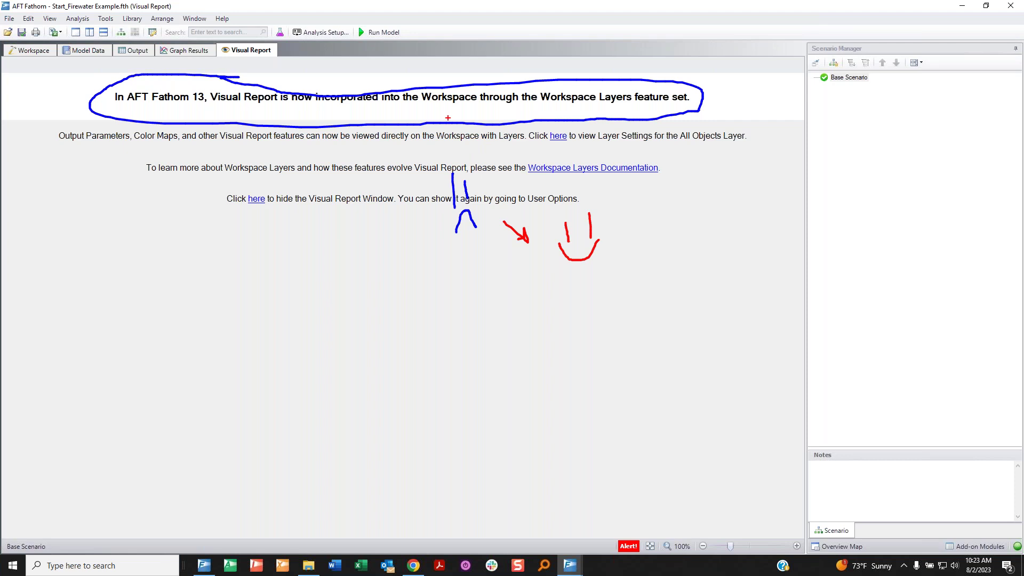
key(Escape)
click(38, 52)
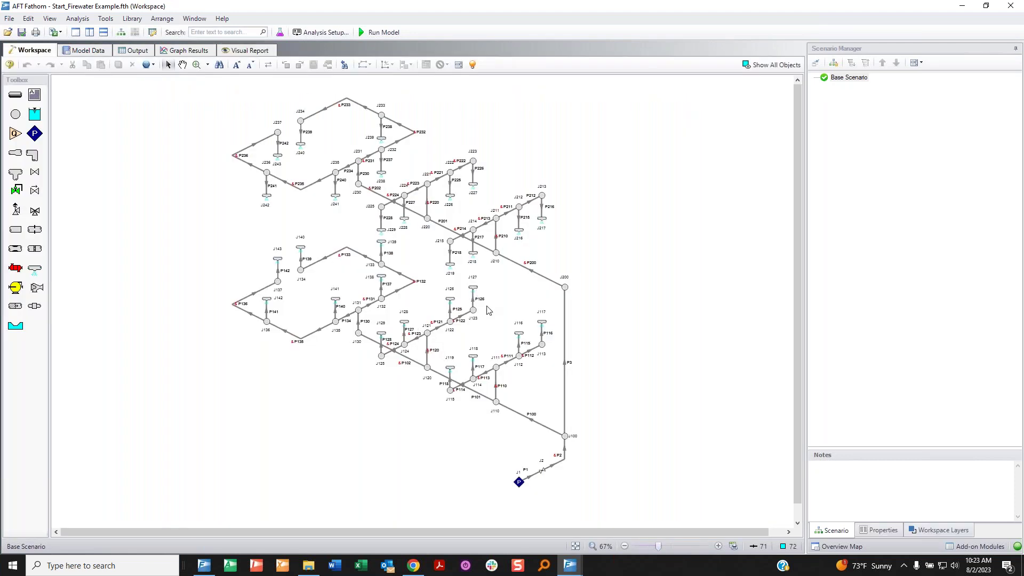
scroll(488, 310, up, 2)
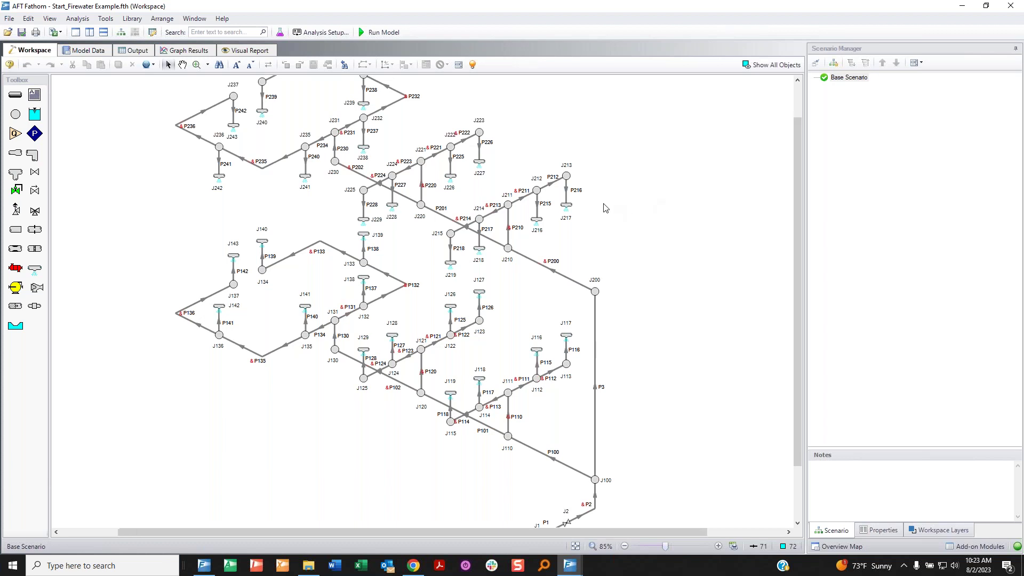
scroll(620, 220, down, 2)
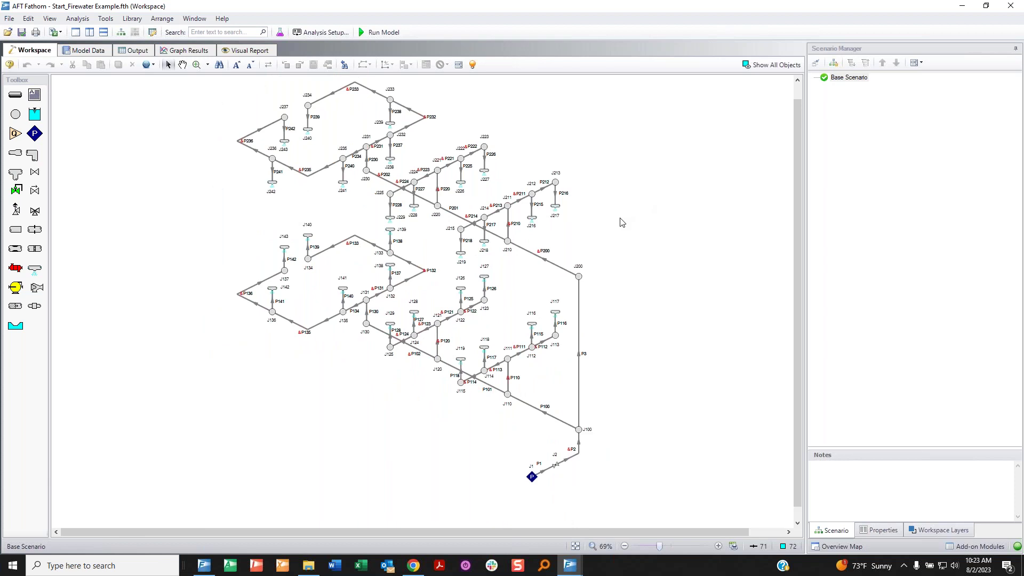
mouse_move(451, 243)
mouse_down()
mouse_move(492, 187)
mouse_move(480, 233)
mouse_move(520, 216)
mouse_move(520, 191)
mouse_move(549, 199)
mouse_up()
mouse_move(574, 429)
mouse_down()
mouse_move(518, 399)
mouse_move(508, 361)
mouse_move(509, 396)
mouse_move(439, 362)
mouse_move(439, 323)
mouse_move(439, 362)
mouse_up()
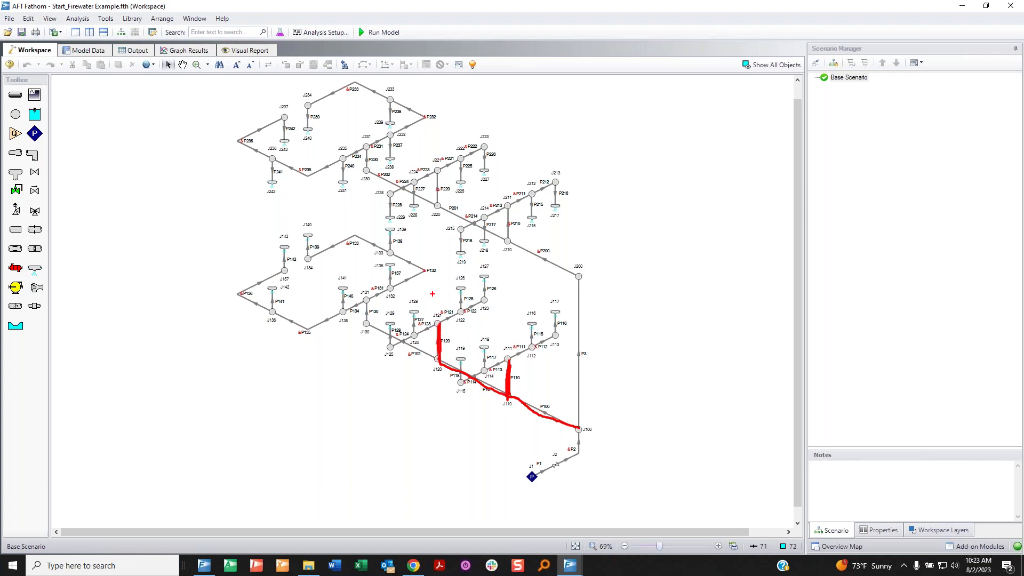
mouse_move(420, 302)
mouse_down()
mouse_move(386, 311)
mouse_move(378, 348)
mouse_move(450, 326)
mouse_move(482, 306)
mouse_move(497, 280)
mouse_move(490, 271)
mouse_move(415, 302)
mouse_up()
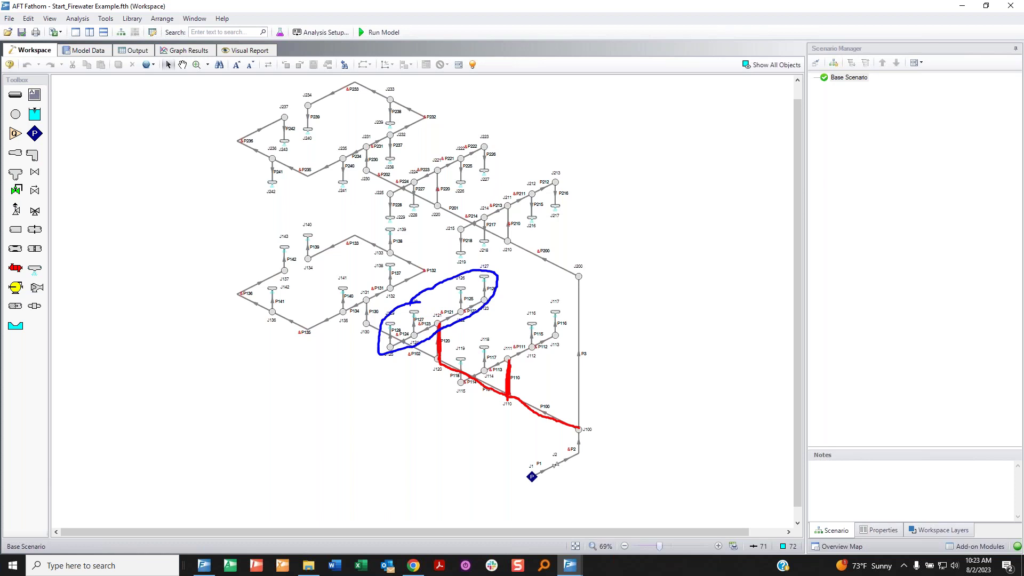
key(Escape)
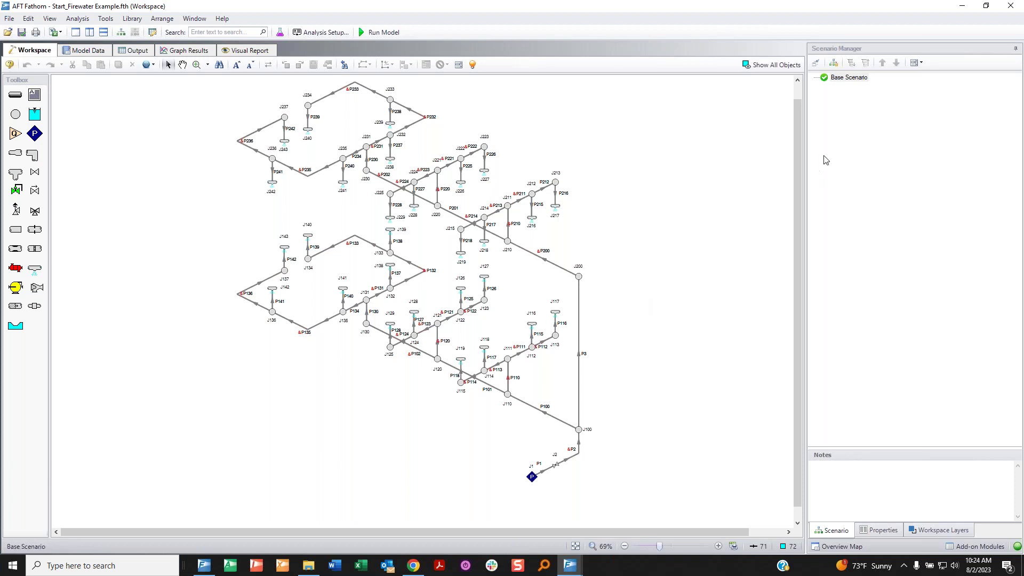
Create a child scenario named Original Pressure Supply under the Base Scenario
right_click(847, 79)
click(881, 100)
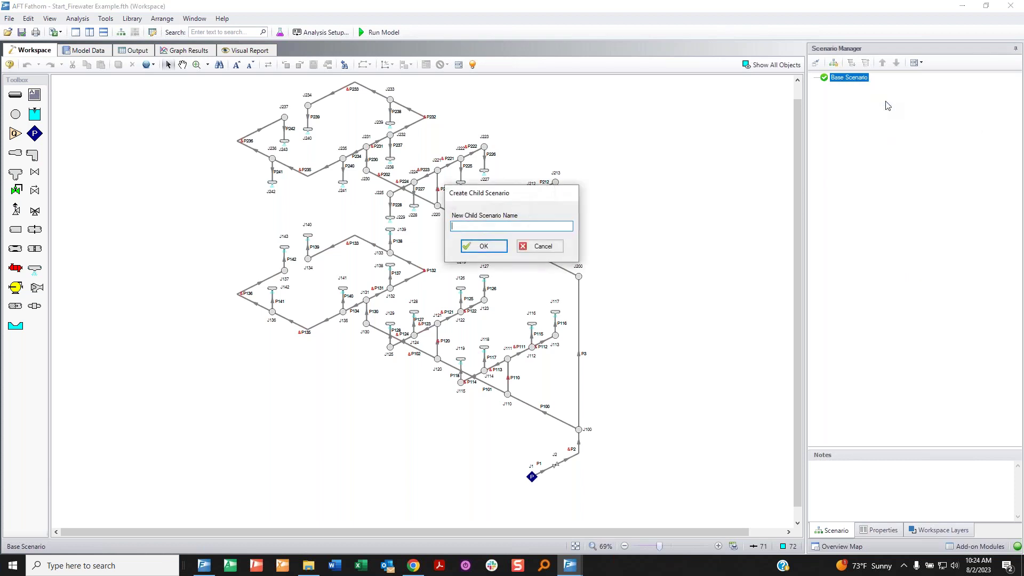
text(Original Pressure Supply)
key(Return)
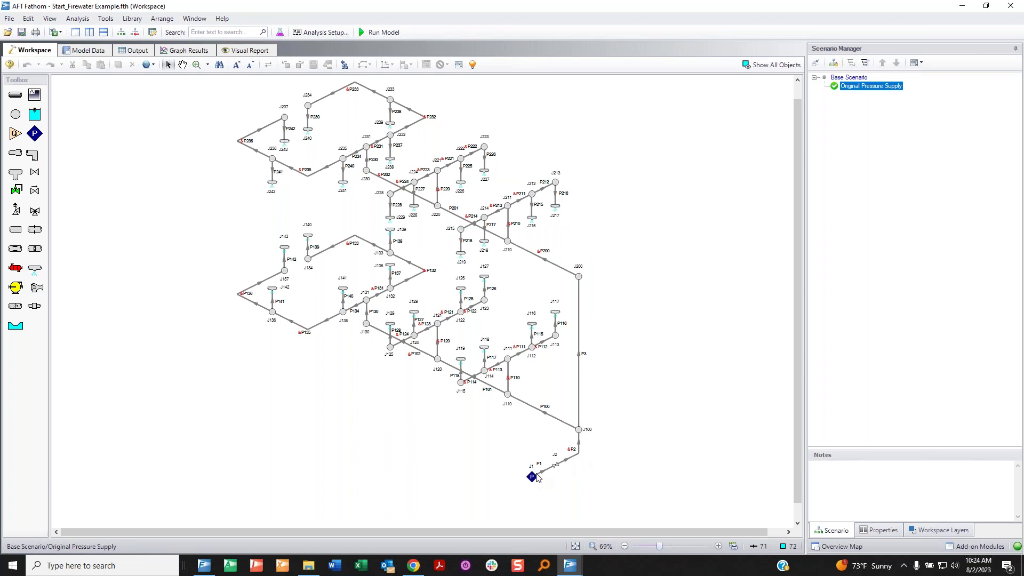
click(682, 383)
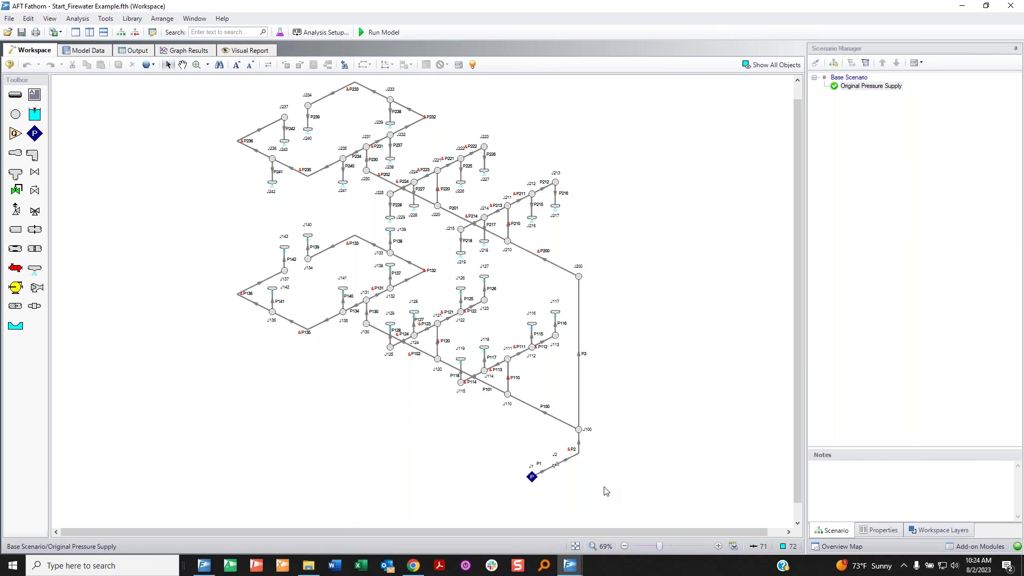
Select the supply line from J1 to J100, plus pipes P100 and P110 with junctions J110 and J111
drag(603, 444, 514, 511)
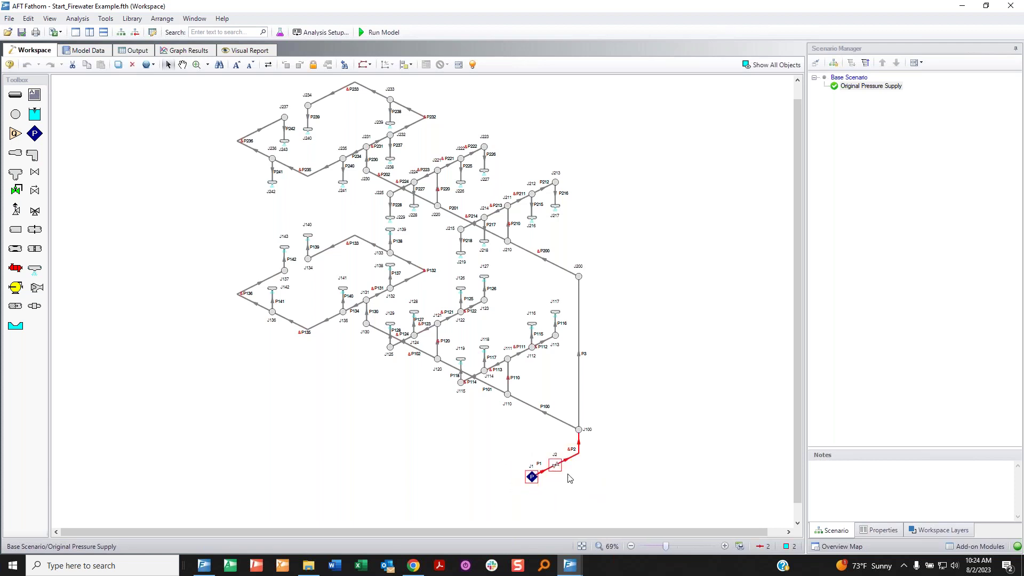
click(579, 429)
drag(613, 441, 507, 499)
shift+click(579, 429)
shift+click(545, 412)
shift+click(508, 395)
shift+click(510, 368)
shift+click(508, 359)
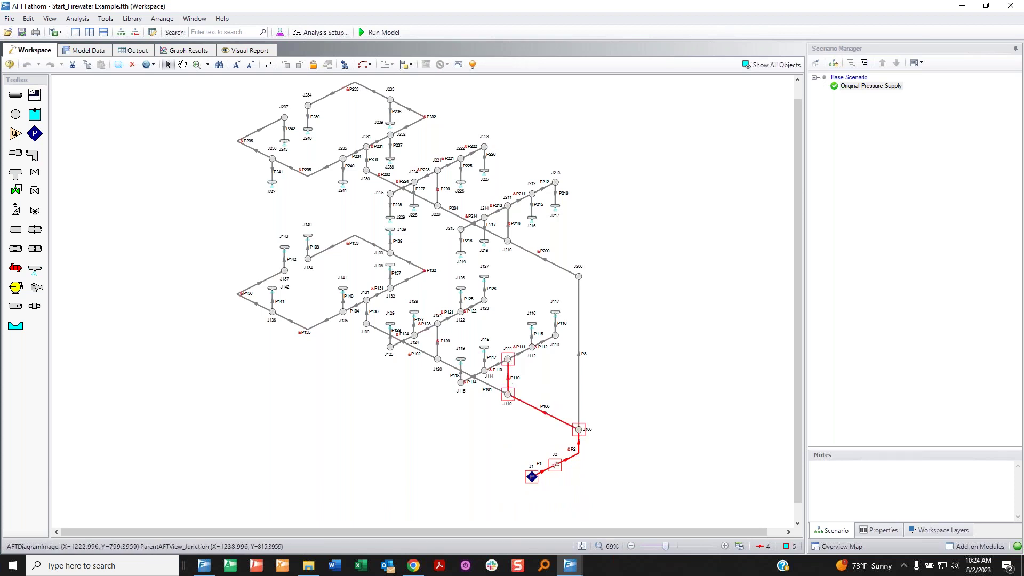
Add the rest of the lower main to the selection: pipes P101, P102, P120, P130 and junctions J120, J121, J130, J131
shift+click(491, 387)
shift+click(438, 359)
shift+click(437, 322)
shift+click(438, 348)
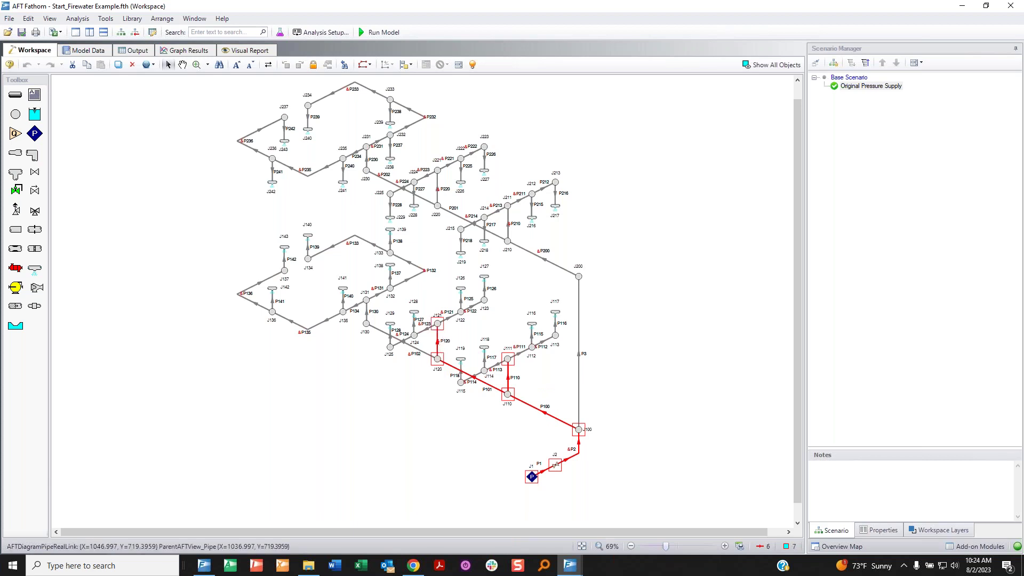
shift+click(411, 349)
shift+click(367, 324)
shift+click(369, 307)
shift+click(367, 301)
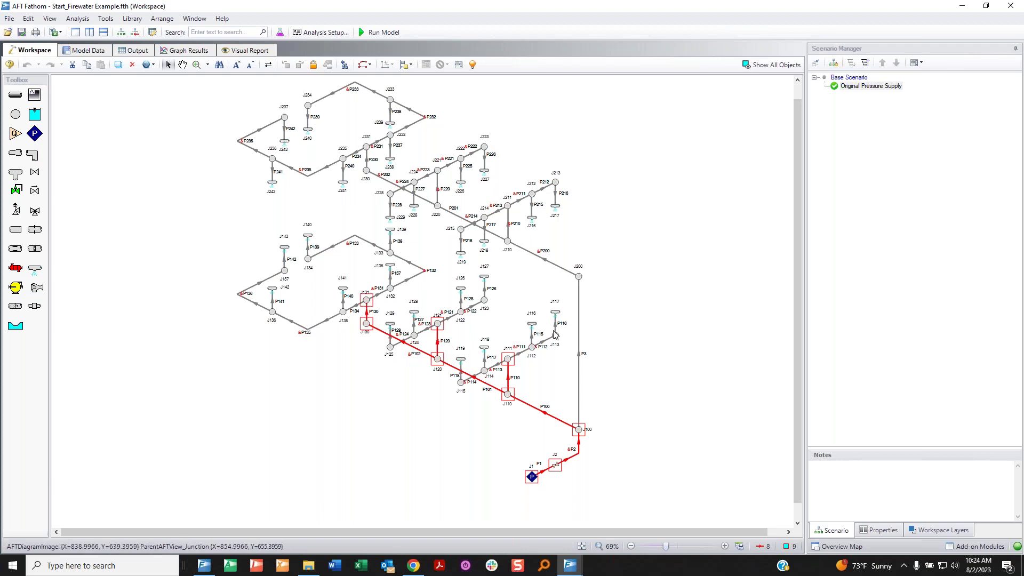
Add riser P3, pipes P200 and P210, and junctions J200, J210 and J211 to the selection
shift+click(579, 276)
shift+click(579, 299)
shift+click(553, 266)
shift+click(508, 241)
shift+click(508, 206)
shift+click(509, 227)
Add the rest of the upper main to the selection: pipes P201, P202, P220, P230 and junctions J220, J221, J230, J231
shift+click(463, 221)
shift+click(438, 206)
shift+click(438, 191)
shift+click(438, 170)
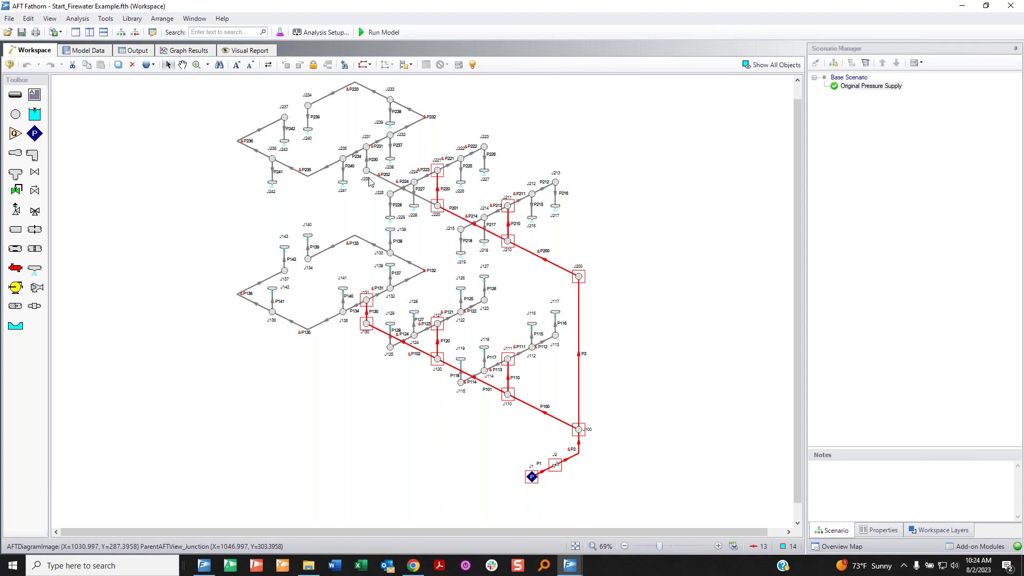
shift+click(367, 170)
shift+click(381, 178)
shift+click(366, 159)
shift+click(367, 146)
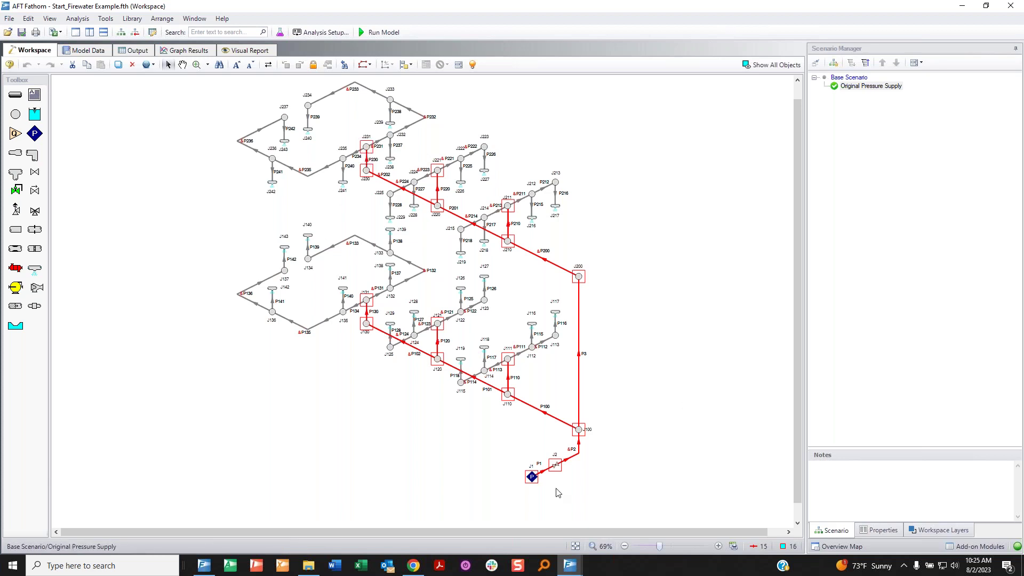
Create a workspace layer named Main Flow Paths from the selected pipes and junctions
click(926, 535)
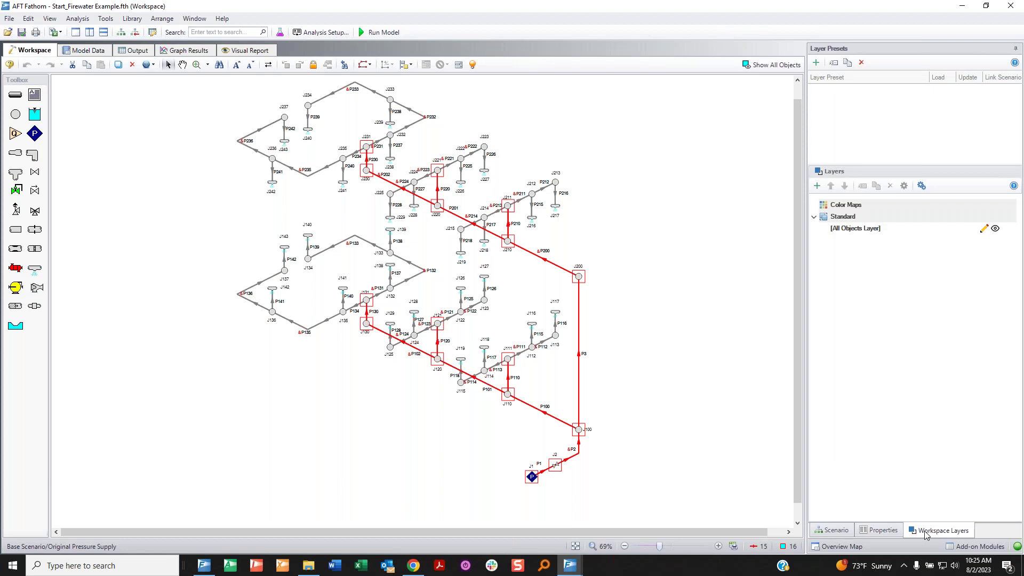
mouse_move(955, 518)
mouse_down()
mouse_move(933, 518)
mouse_move(908, 535)
mouse_move(951, 542)
mouse_move(970, 518)
mouse_move(947, 516)
mouse_up()
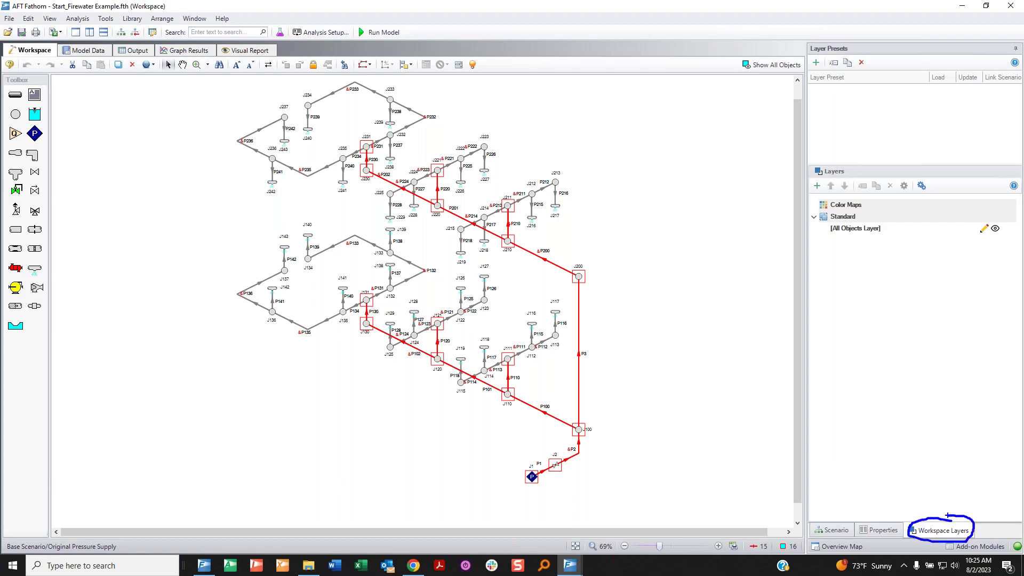
key(Escape)
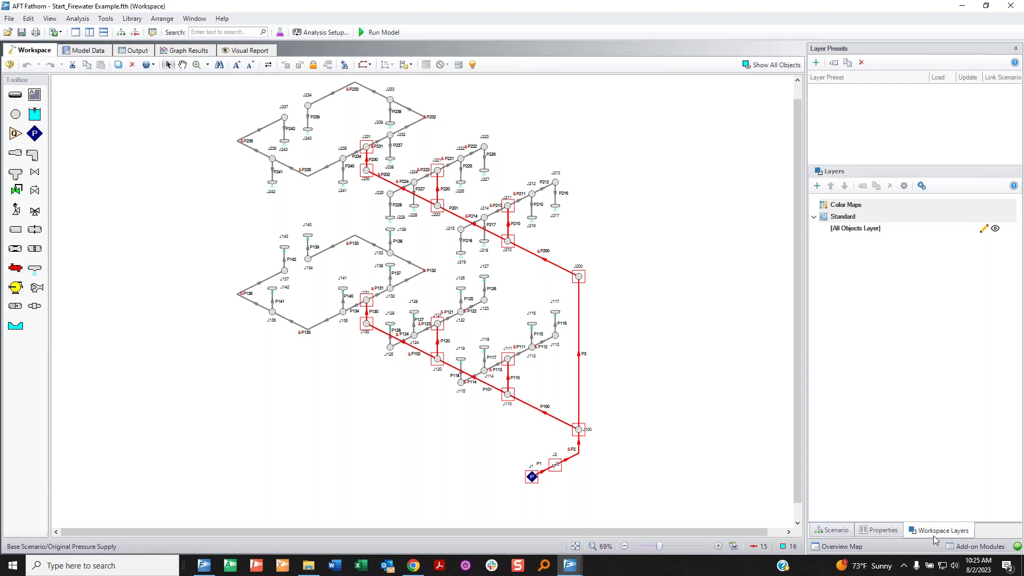
mouse_move(853, 164)
mouse_down()
mouse_move(770, 221)
mouse_move(935, 299)
mouse_move(1006, 244)
mouse_move(926, 167)
mouse_move(852, 162)
mouse_up()
key(Escape)
click(818, 186)
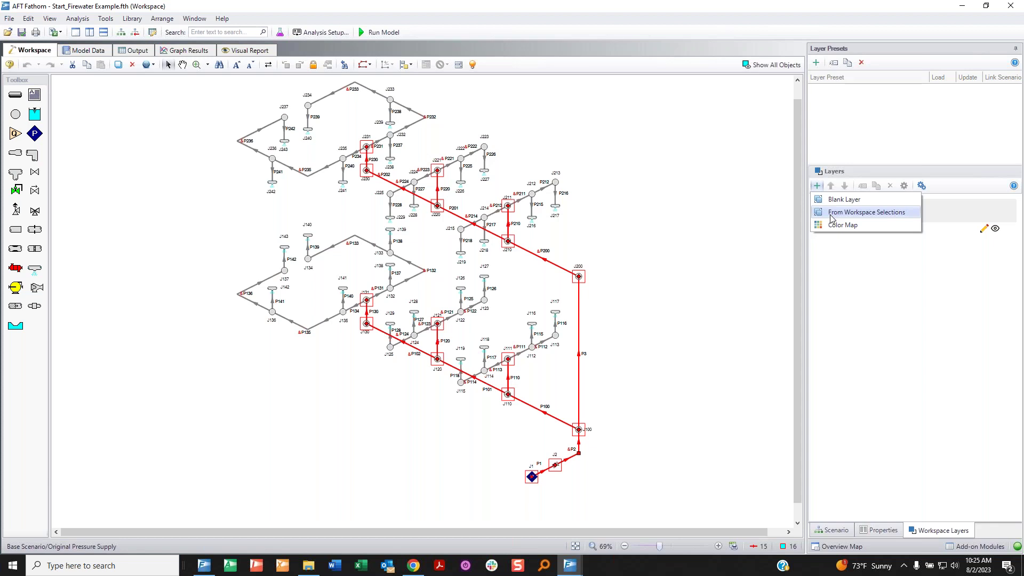
click(831, 213)
text(Main Flow Paths)
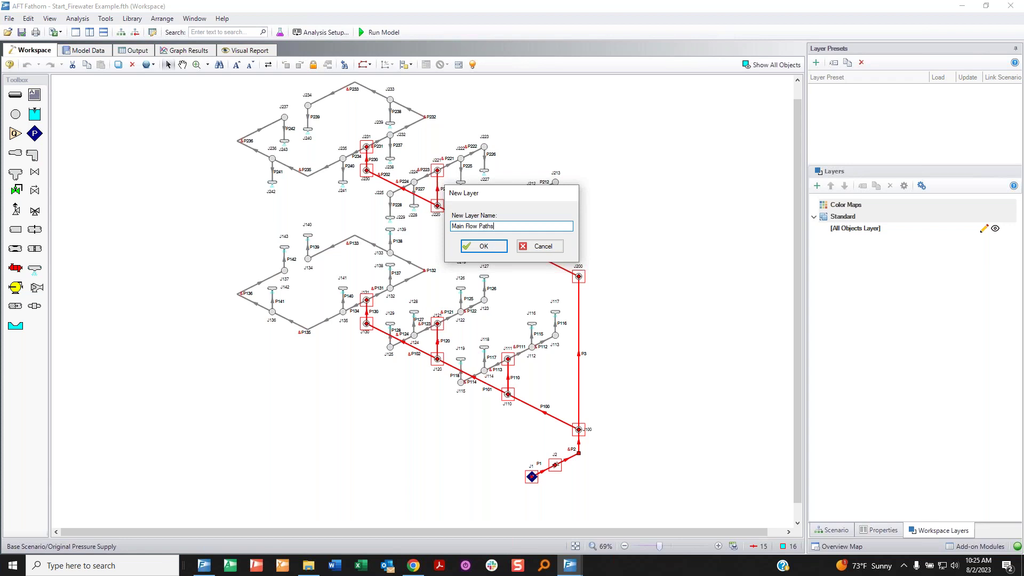
key(Return)
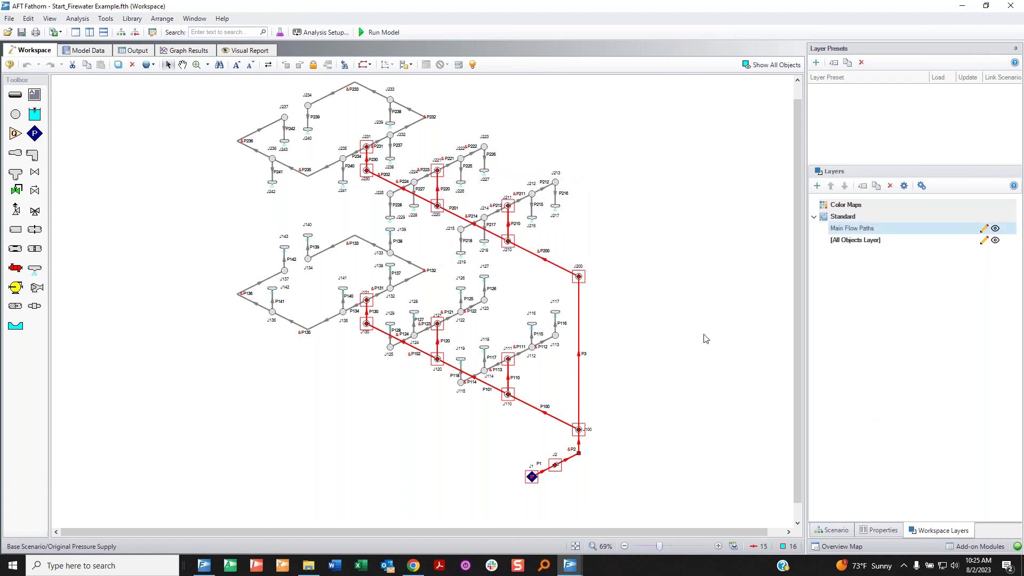
Clear the selection and hide the All Objects Layer, leaving only Main Flow Paths shown
mouse_move(892, 234)
click(729, 313)
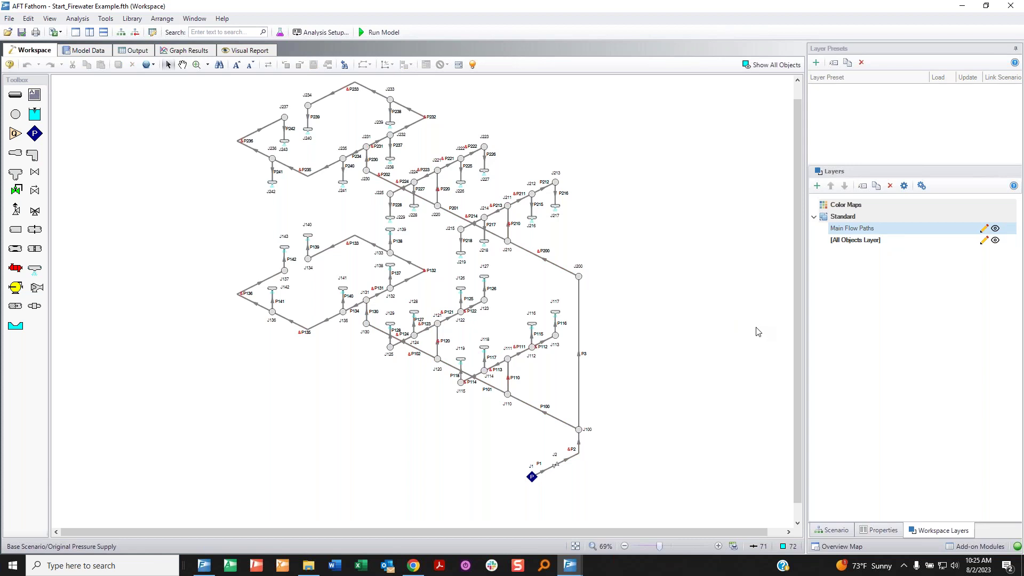
drag(829, 265, 852, 246)
mouse_move(830, 249)
mouse_down()
mouse_move(848, 246)
mouse_move(850, 261)
mouse_up()
key(Escape)
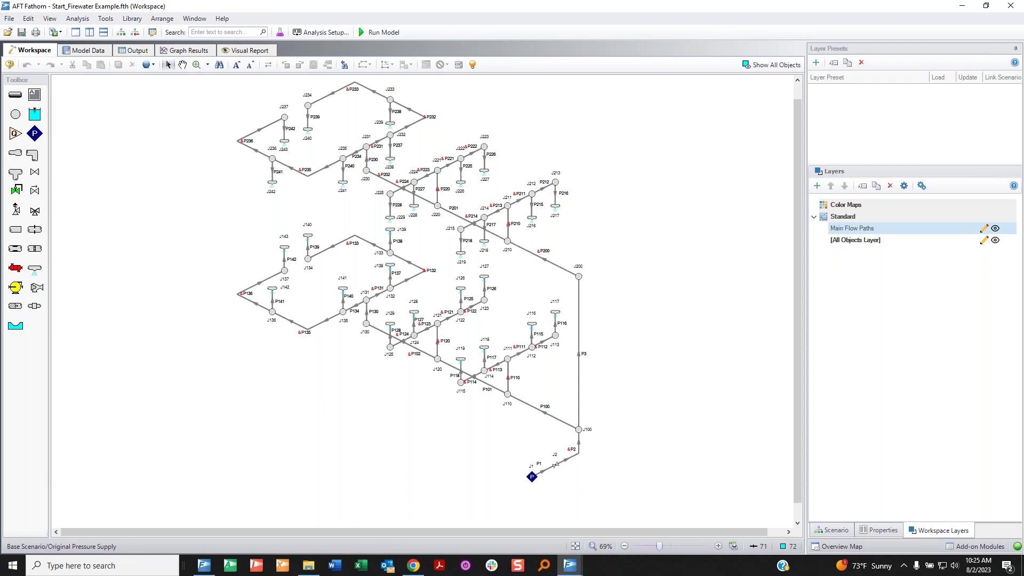
click(995, 240)
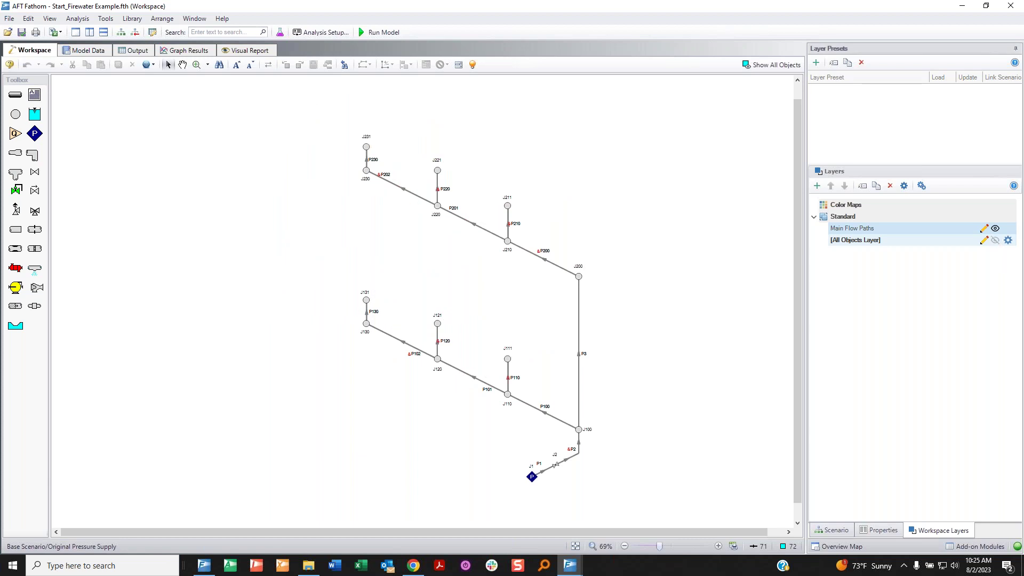
mouse_move(525, 117)
mouse_down()
mouse_move(411, 106)
mouse_move(312, 291)
mouse_move(381, 439)
mouse_move(520, 498)
mouse_move(621, 367)
mouse_move(578, 172)
mouse_move(519, 121)
mouse_up()
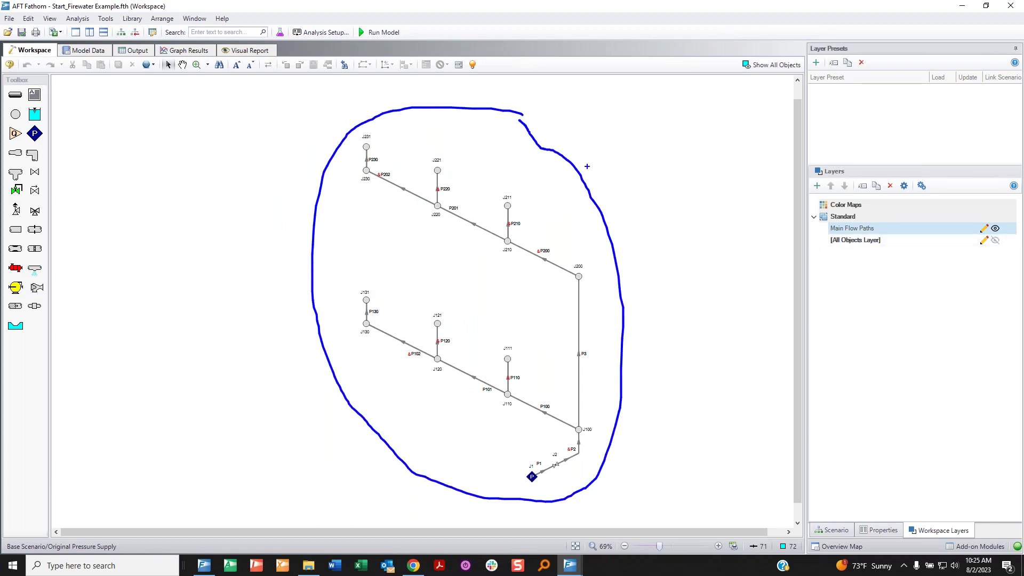
drag(807, 234, 825, 221)
key(Escape)
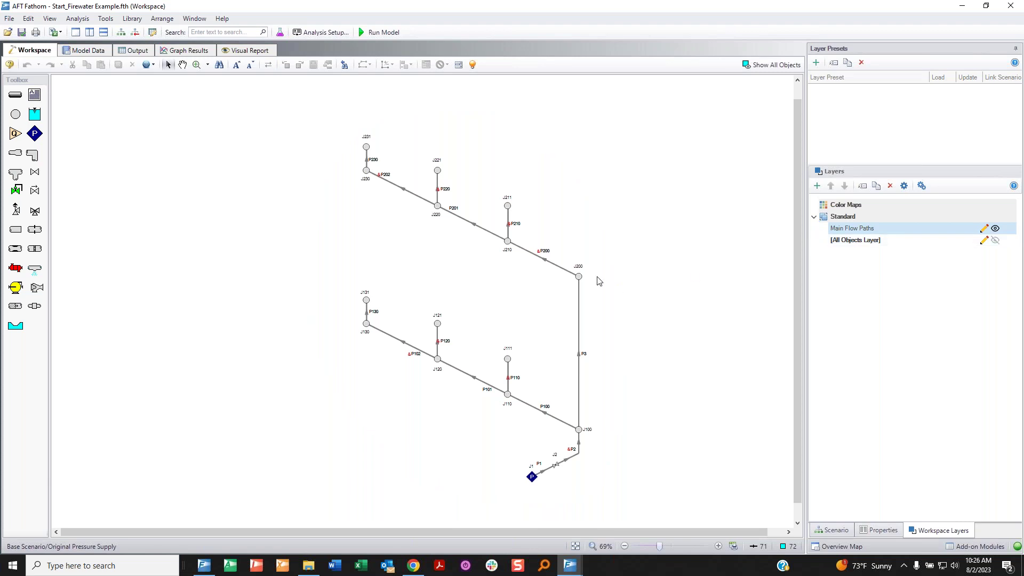
Open the layer settings of Main Flow Paths and move the dialog off the pipe network
mouse_move(1007, 230)
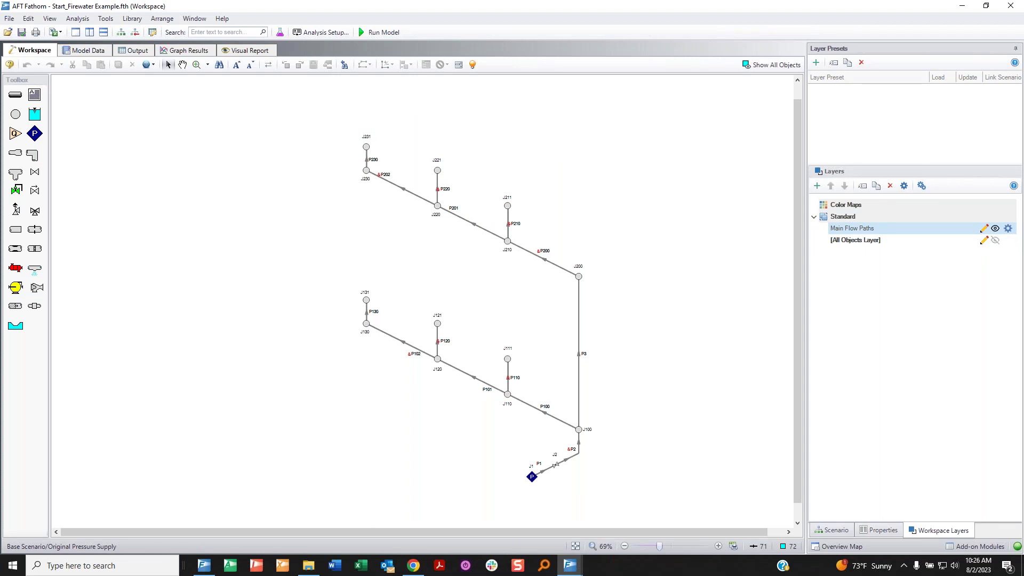
click(1008, 229)
drag(554, 181, 809, 120)
scroll(732, 315, up, 15)
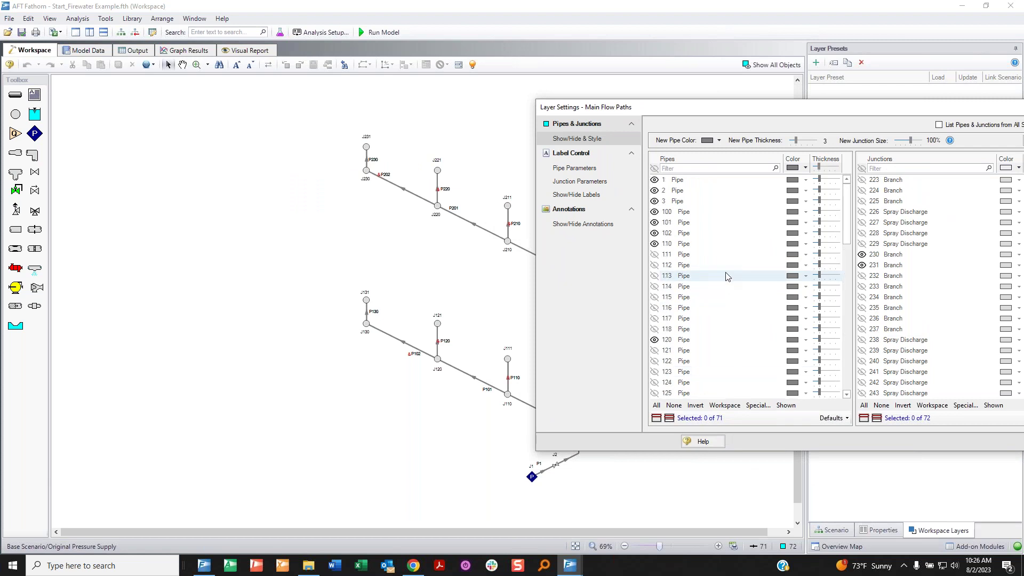
Open the pipe label parameters of the Main Flow Paths layer and review which parameters are displayed
mouse_move(662, 170)
mouse_down()
mouse_move(627, 249)
mouse_move(680, 212)
mouse_move(674, 168)
mouse_up()
key(Escape)
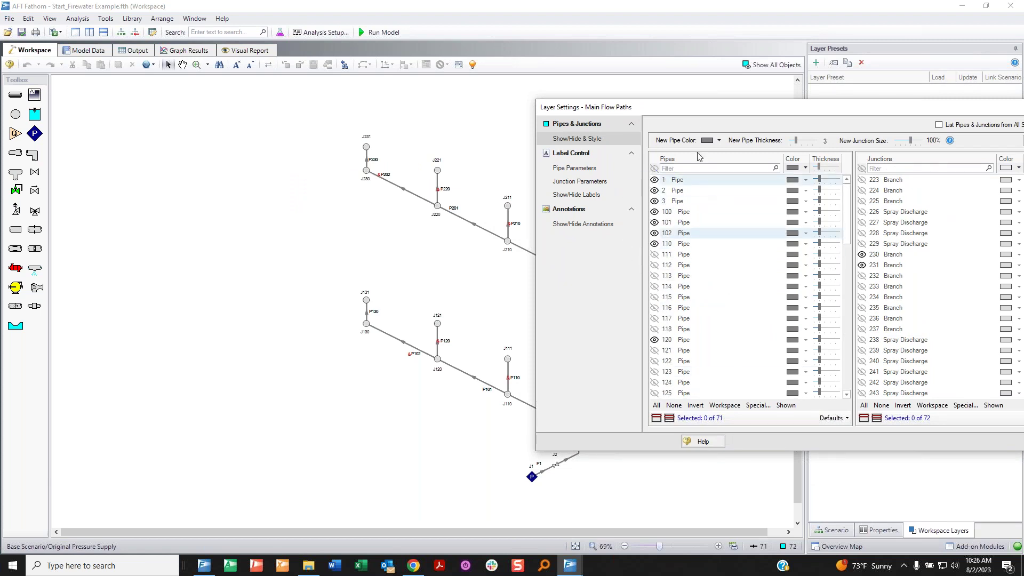
drag(688, 107, 748, 110)
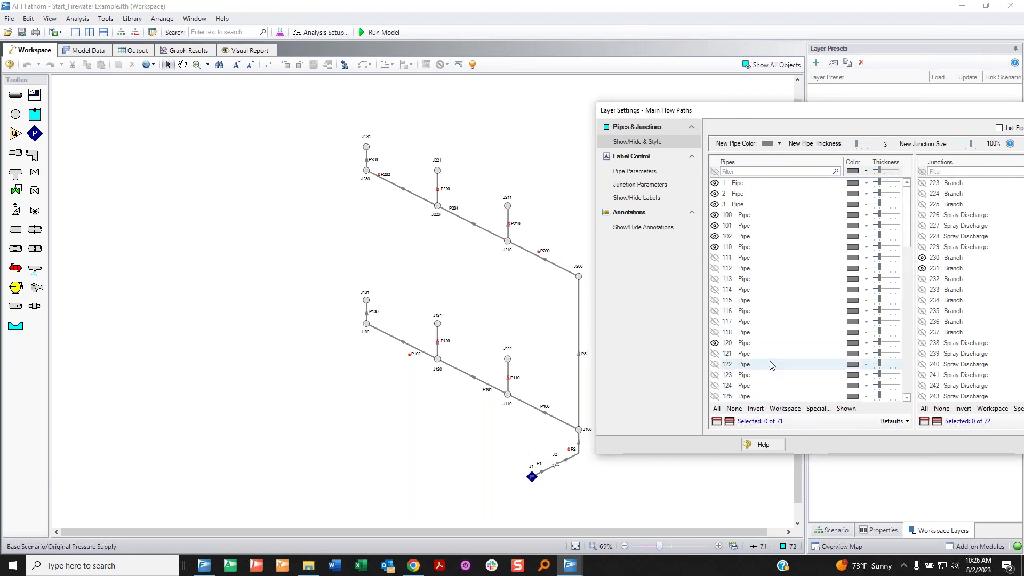
click(643, 172)
drag(712, 109, 551, 79)
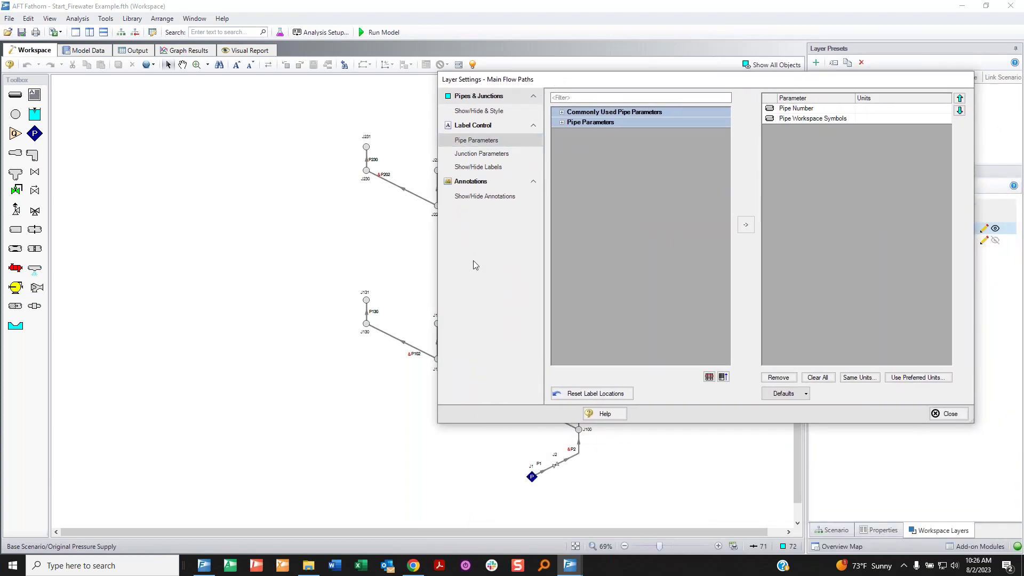
mouse_move(823, 84)
mouse_down()
mouse_move(739, 94)
mouse_move(768, 150)
mouse_move(872, 150)
mouse_move(904, 125)
mouse_move(876, 85)
mouse_move(813, 84)
mouse_up()
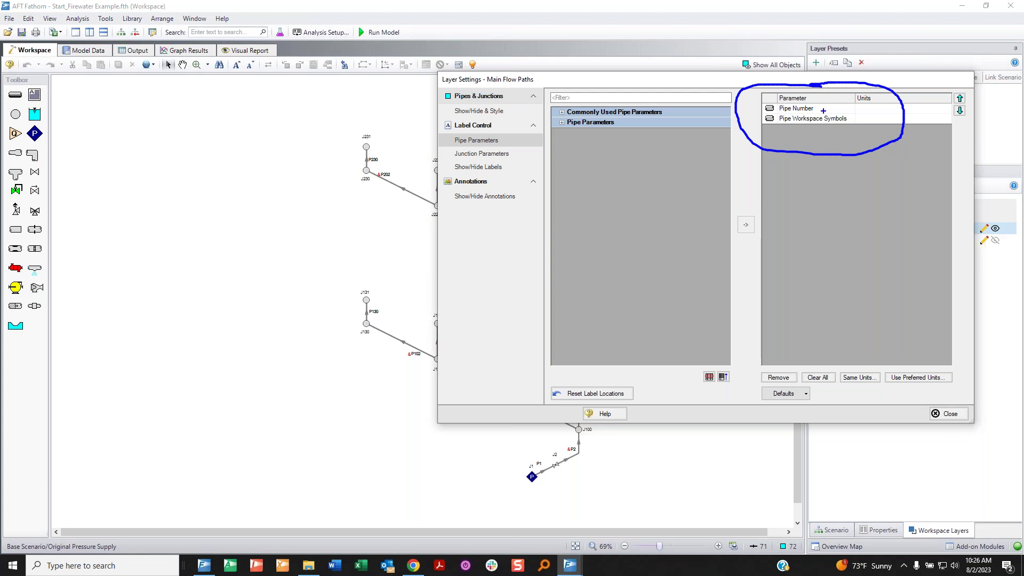
mouse_move(408, 345)
mouse_down()
mouse_move(398, 356)
mouse_move(421, 353)
mouse_move(408, 349)
mouse_up()
key(Escape)
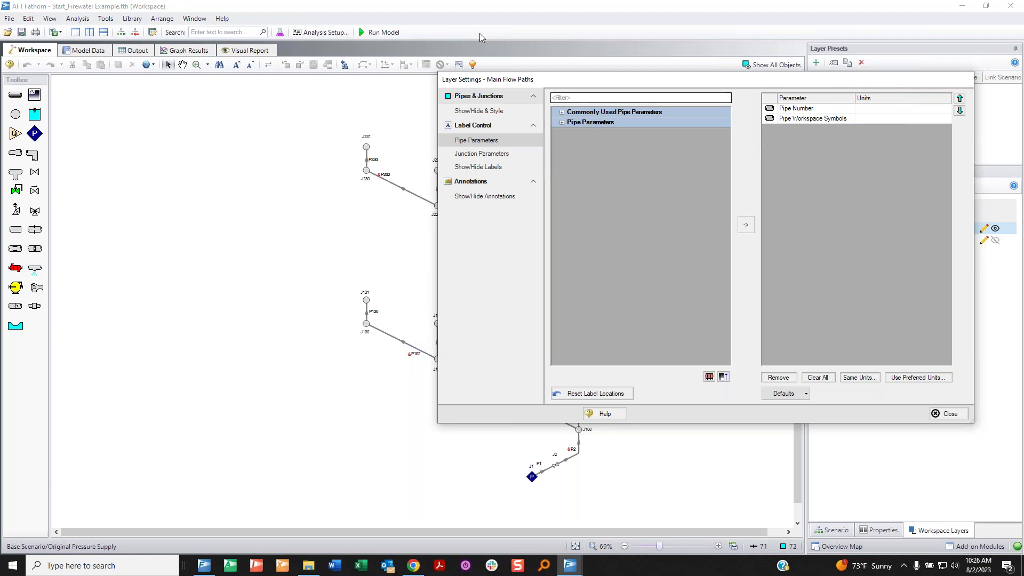
Remove Pipe Number and Pipe Workspace Symbols from the layer's displayed pipe parameters and check the pipe labels in the workspace
drag(458, 73, 613, 92)
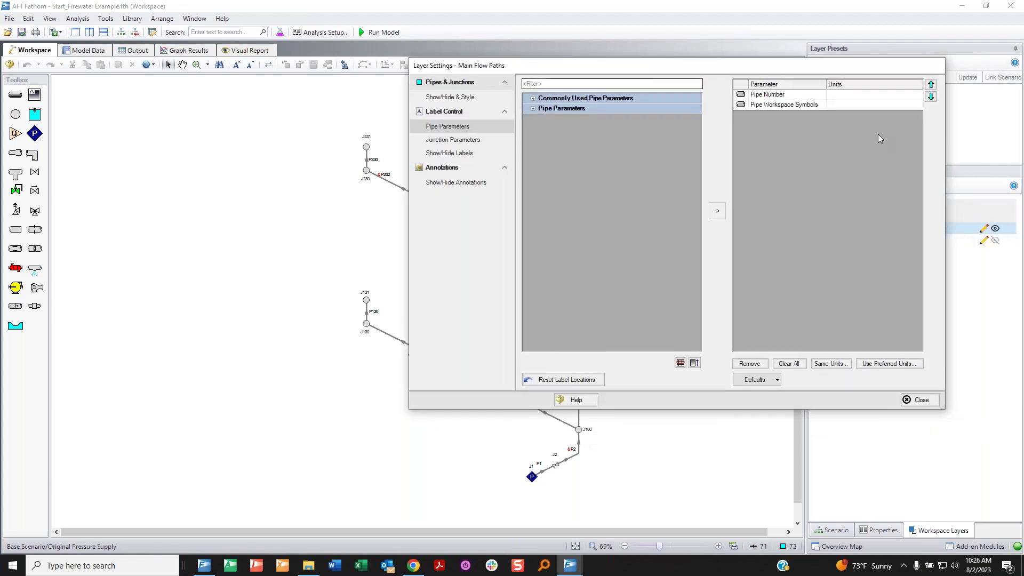
drag(795, 95, 795, 105)
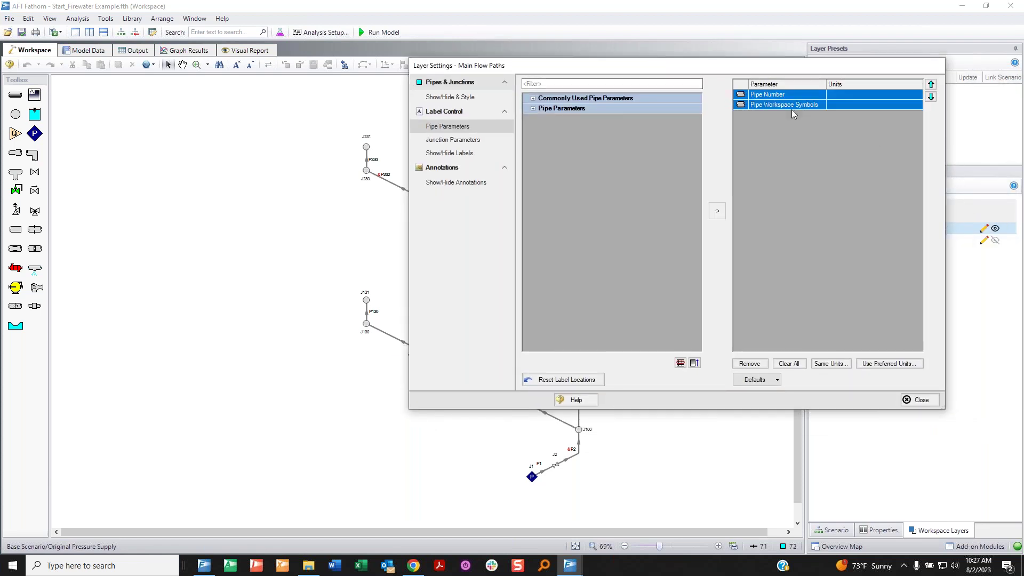
click(757, 365)
drag(590, 67, 861, 55)
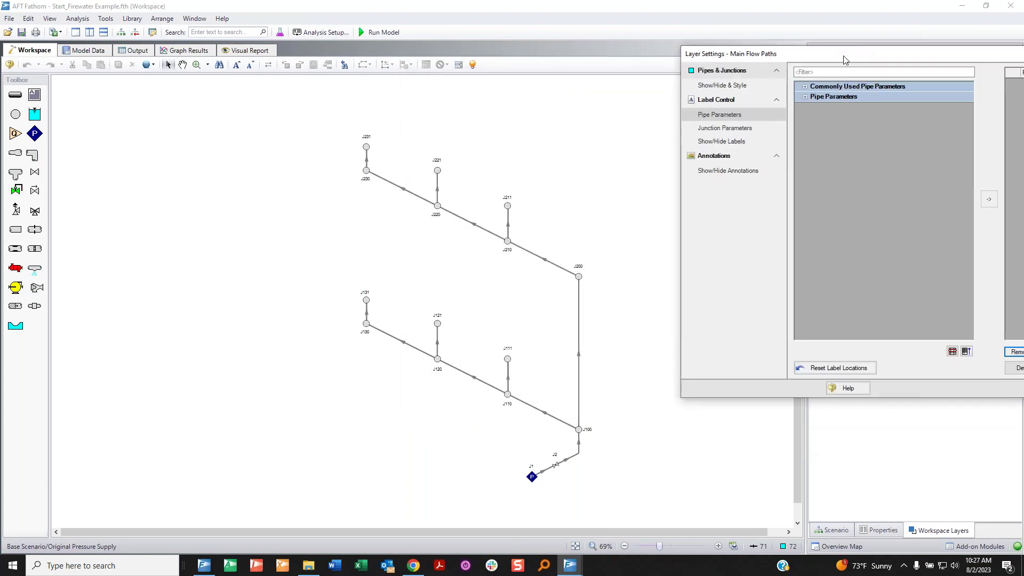
mouse_move(416, 155)
mouse_down()
mouse_move(382, 224)
mouse_move(379, 210)
mouse_move(398, 229)
mouse_up()
key(Escape)
drag(837, 55, 750, 89)
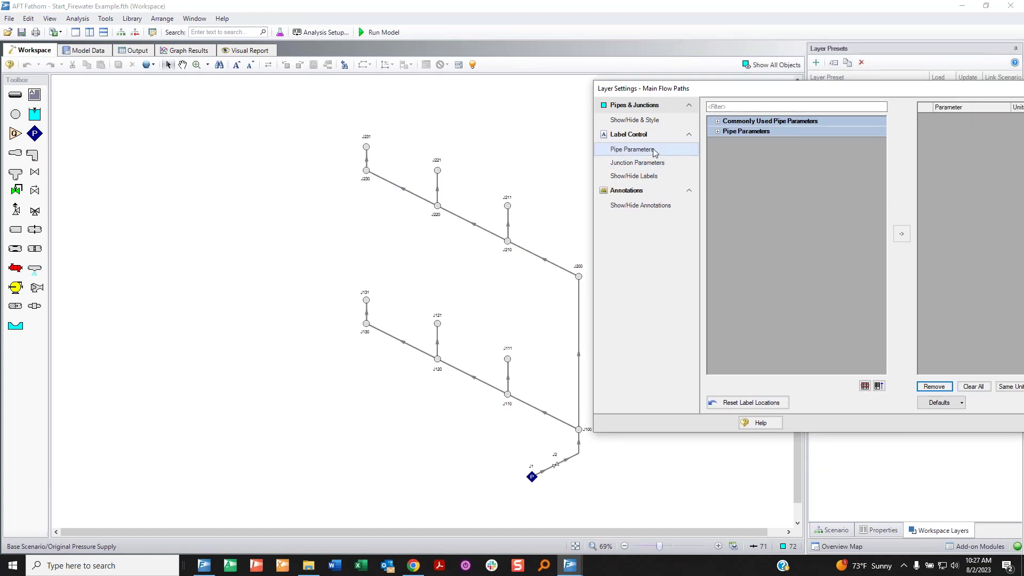
Filter the pipe parameters by "number" and add Pipe Number to the layer's displayed parameters
drag(828, 98, 577, 87)
click(536, 95)
text(number)
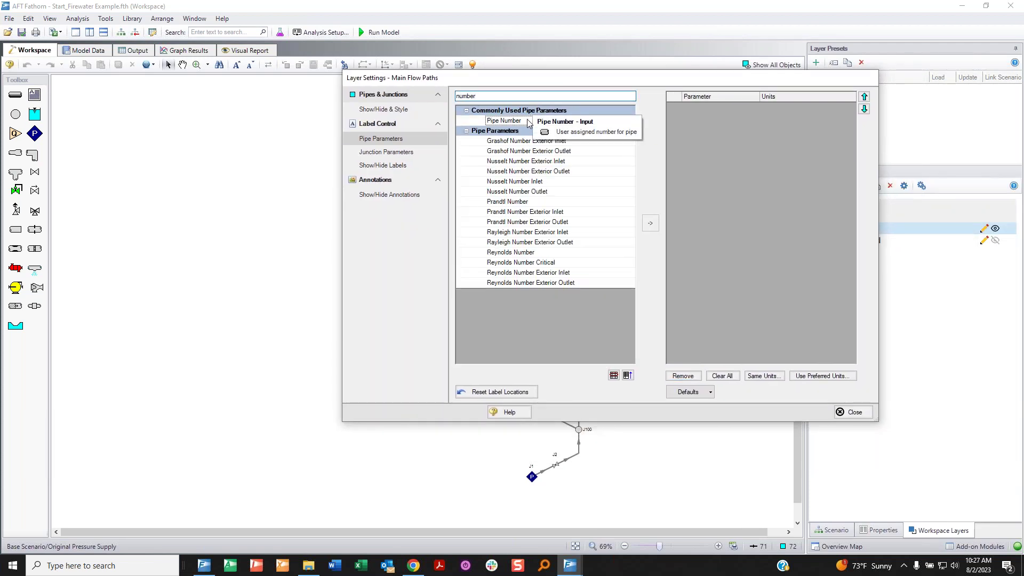
double_click(530, 120)
Filter the pipe parameters by "symbo" and add Pipe Workspace Symbols, checking the labels in the workspace
key(BackSpace)
key(BackSpace)
key(BackSpace)
key(BackSpace)
key(BackSpace)
key(BackSpace)
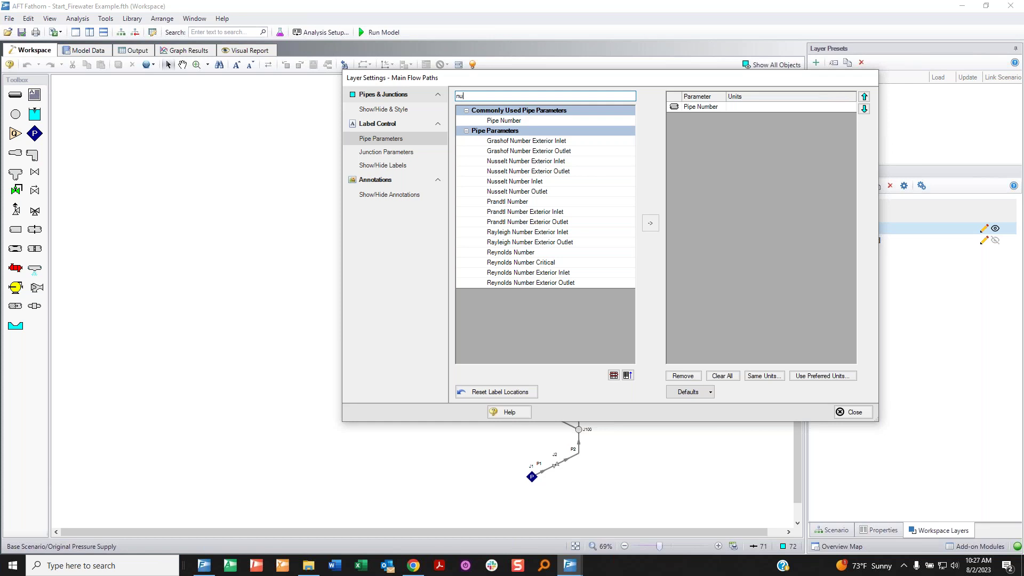
text(symp)
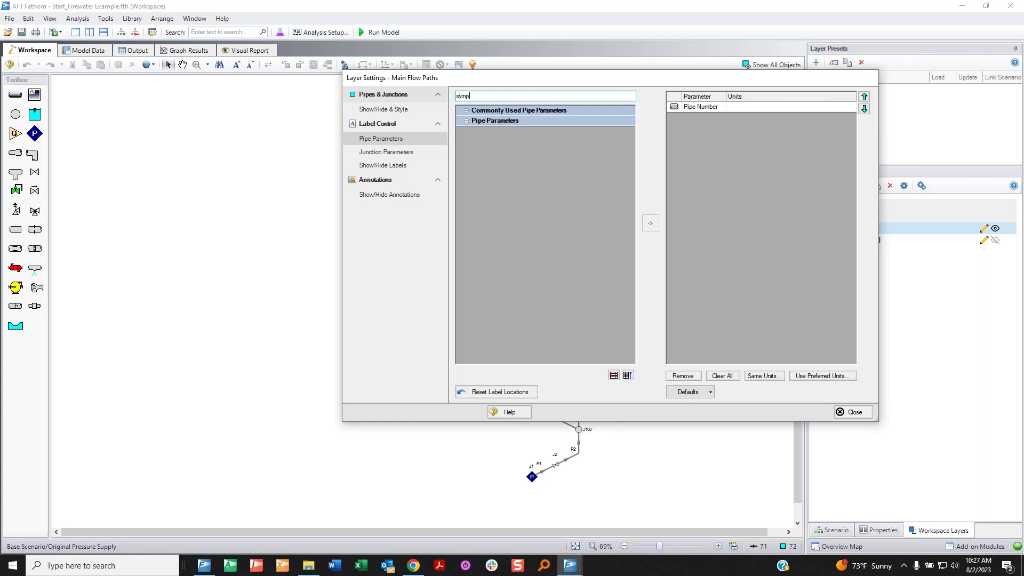
key(BackSpace)
text(bo)
double_click(528, 121)
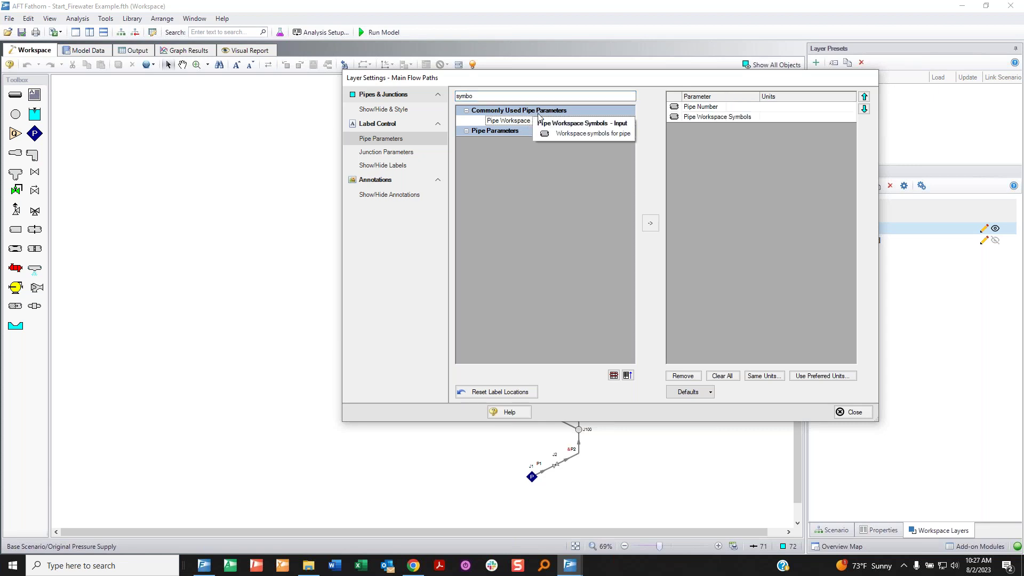
drag(624, 85, 868, 108)
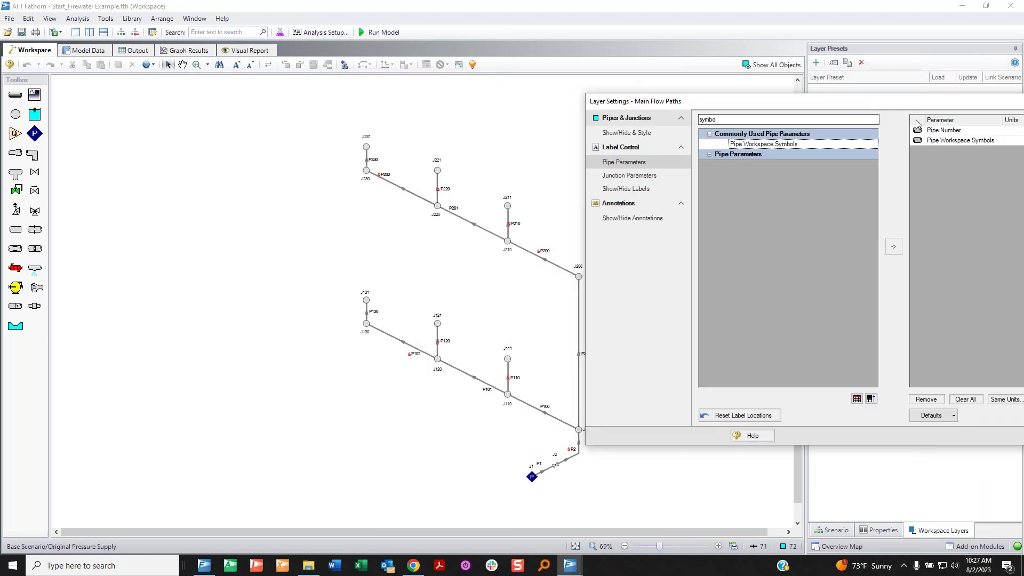
Review the layer's junction label parameters and read the explanation of Force Shown Labels To Match Shown Objects in the label visibility settings
drag(880, 107, 586, 124)
click(336, 194)
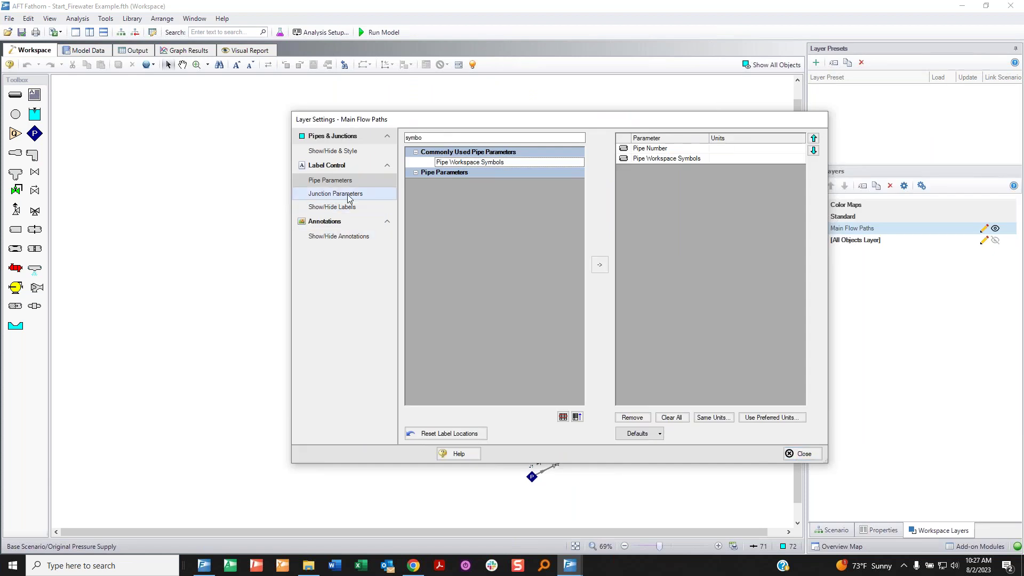
drag(446, 126, 522, 149)
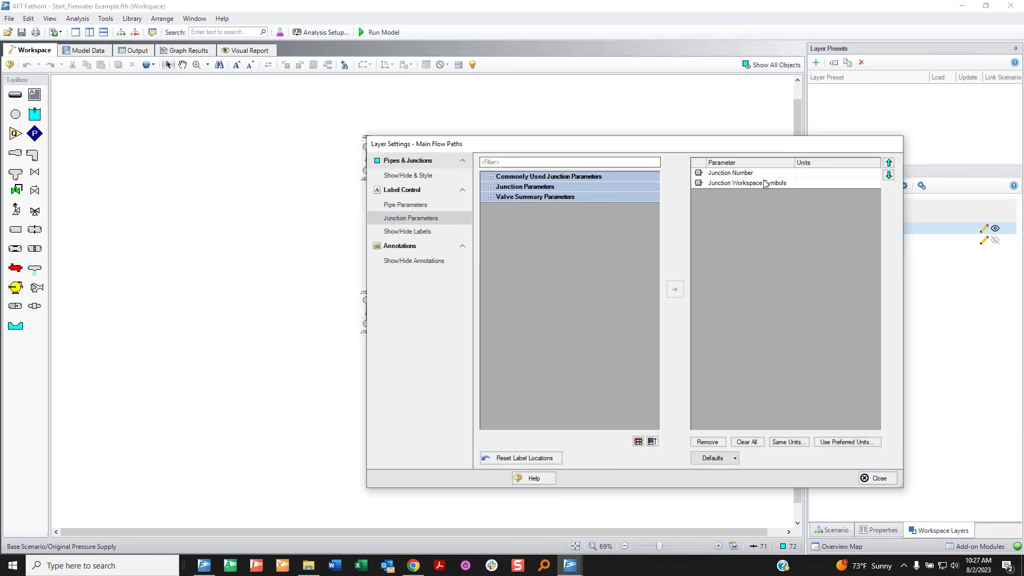
click(418, 237)
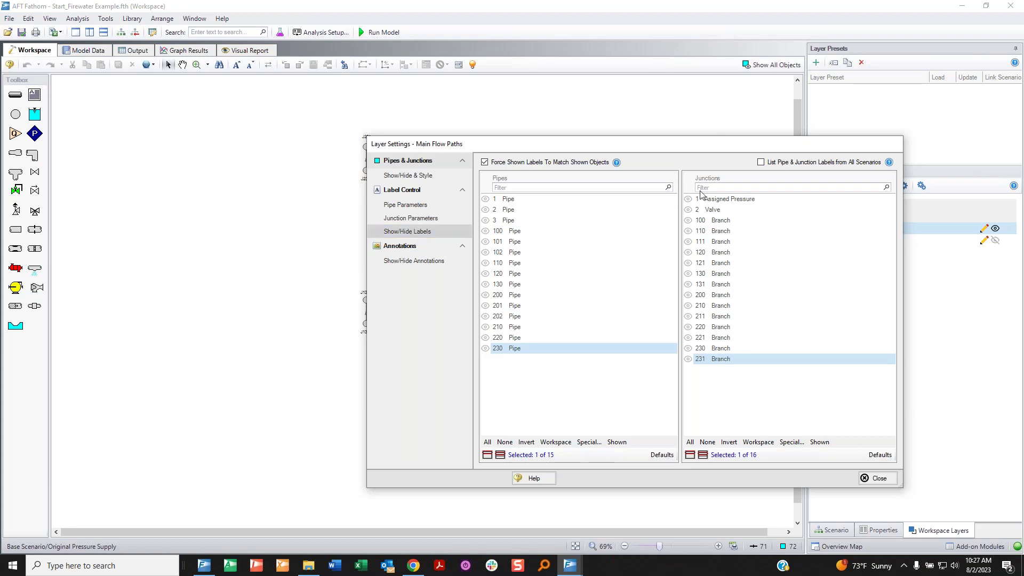
mouse_move(617, 165)
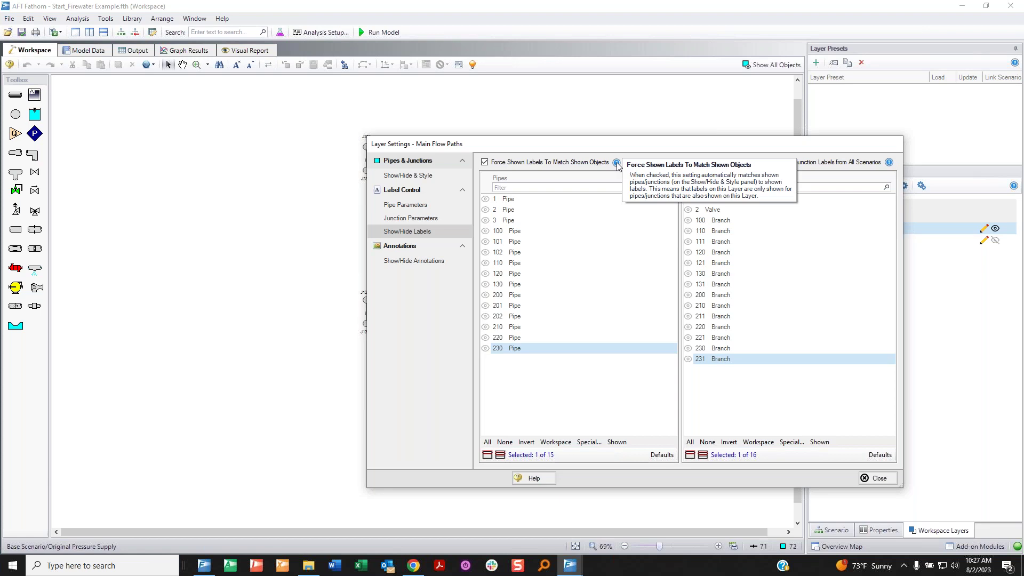
mouse_move(608, 146)
mouse_down()
mouse_move(469, 140)
mouse_move(612, 186)
mouse_move(599, 144)
mouse_up()
key(Escape)
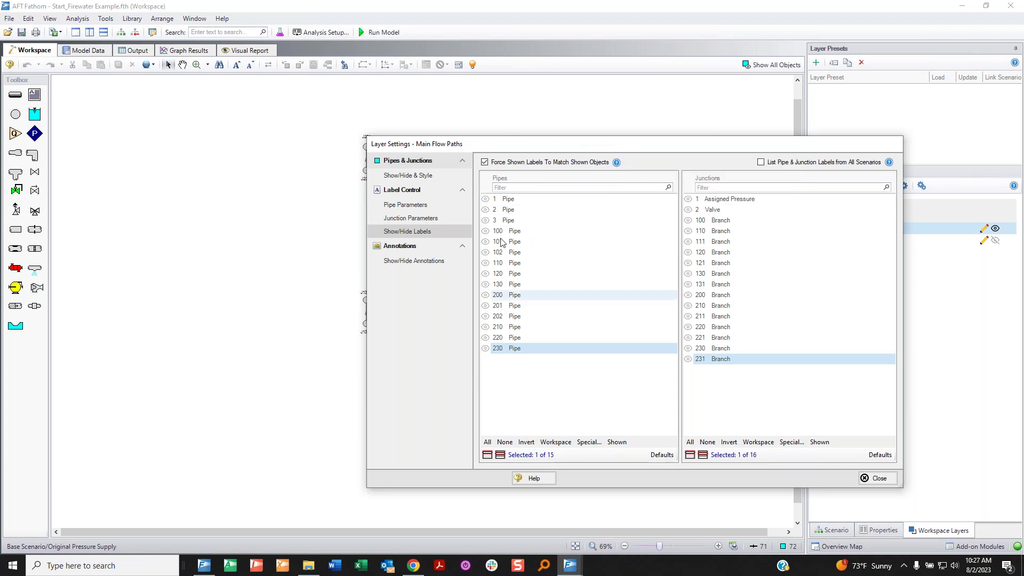
Compare the layer's shown pipes and junctions with its label visibility list, and close the layer settings
click(403, 177)
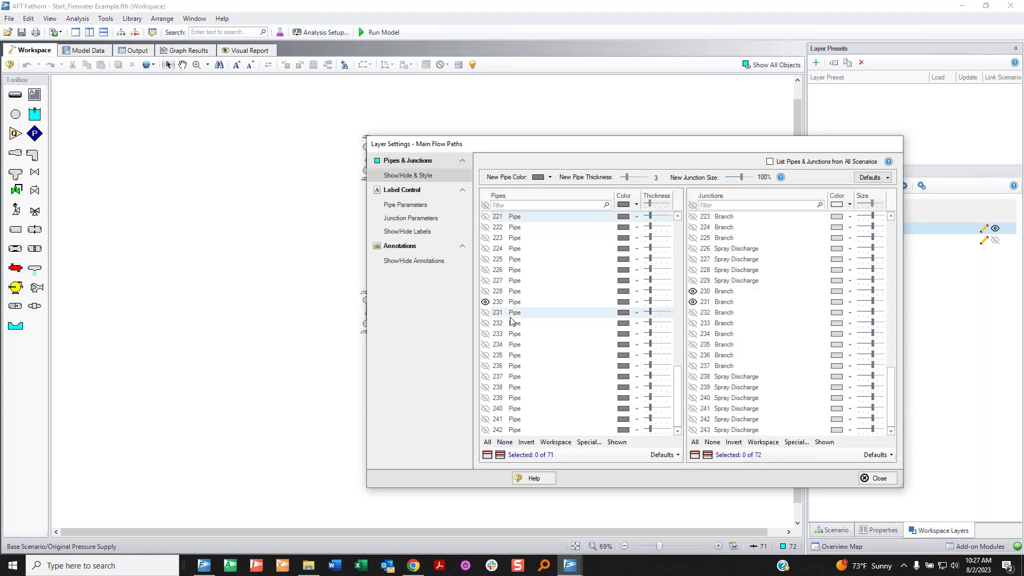
click(407, 231)
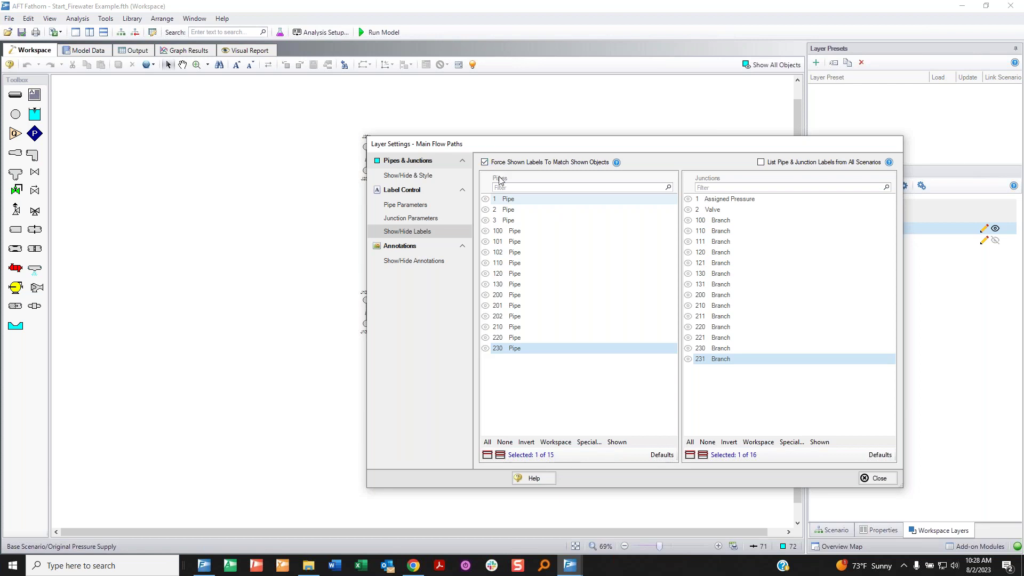
click(437, 178)
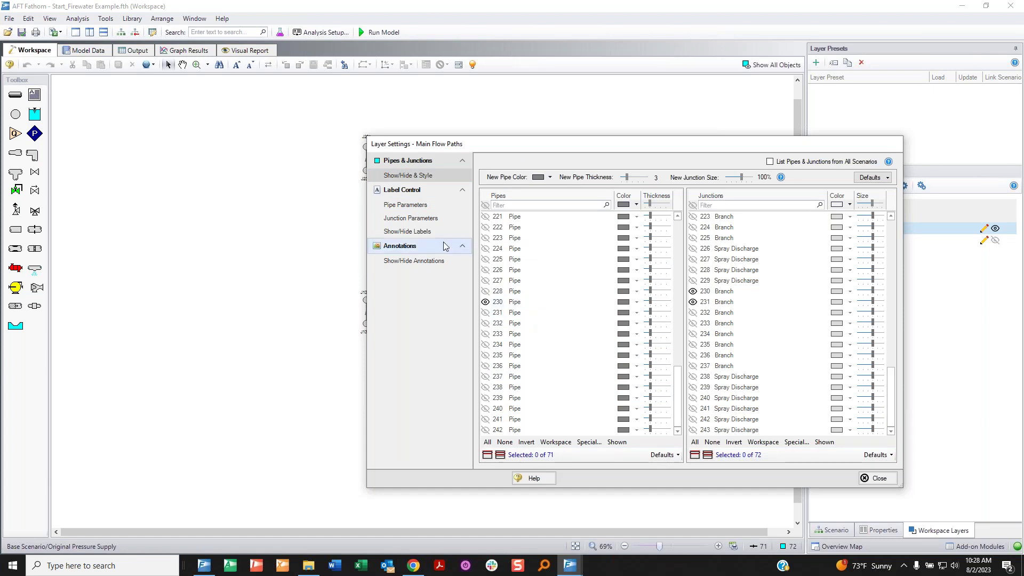
click(418, 233)
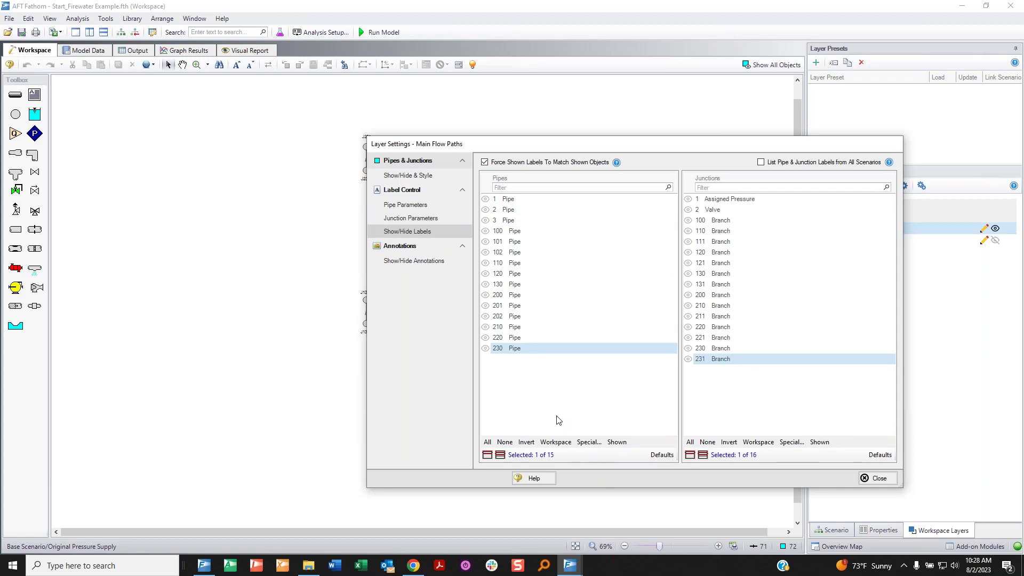
drag(650, 145, 546, 142)
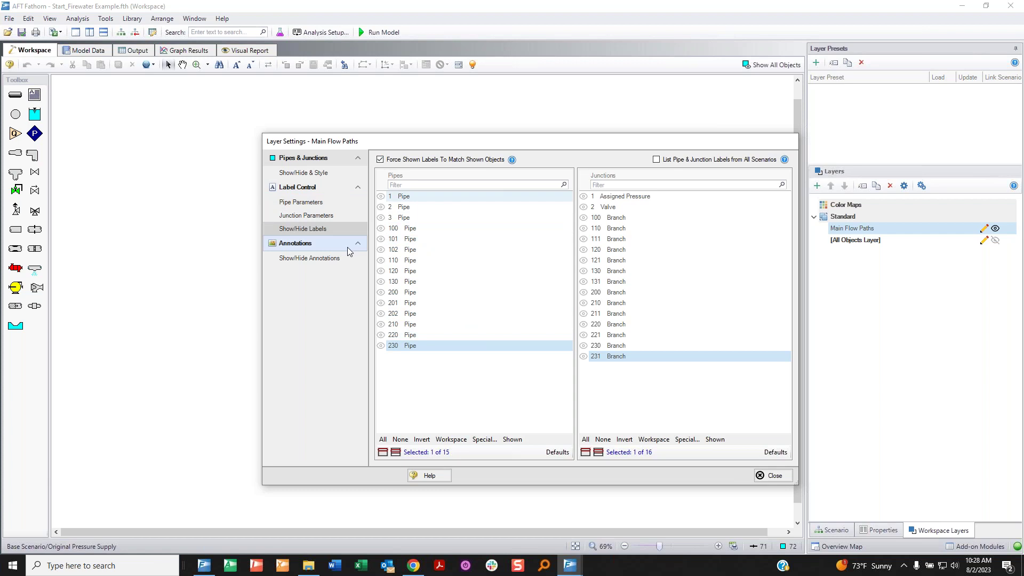
click(318, 176)
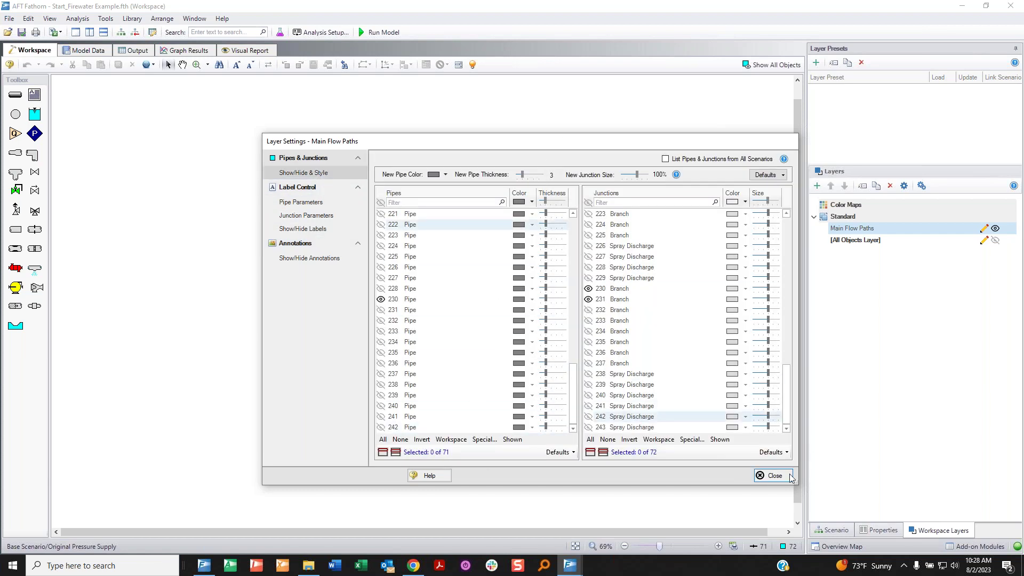
drag(611, 138, 702, 134)
click(863, 472)
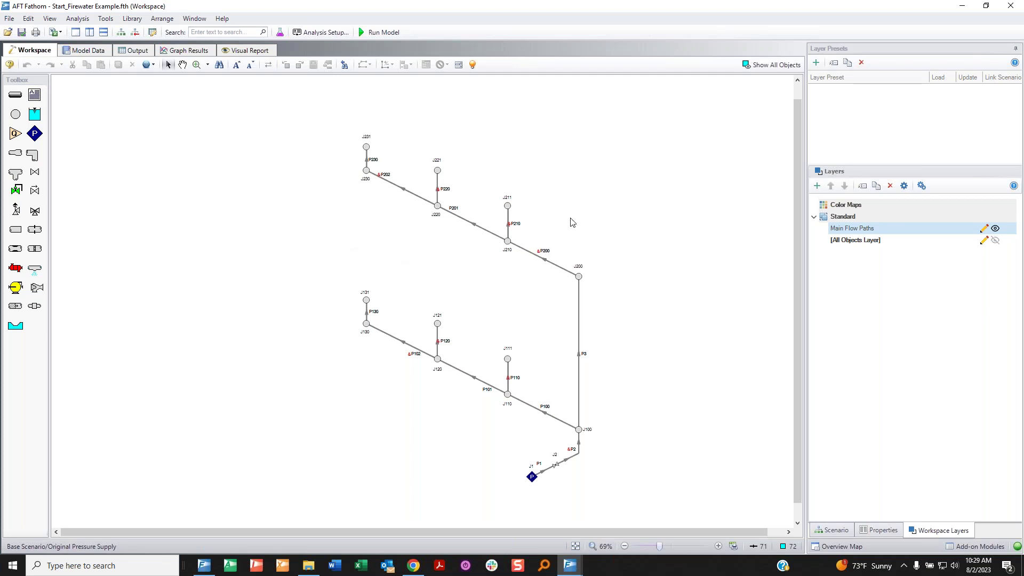
Show the All Objects Layer and hide it again
click(997, 241)
click(997, 241)
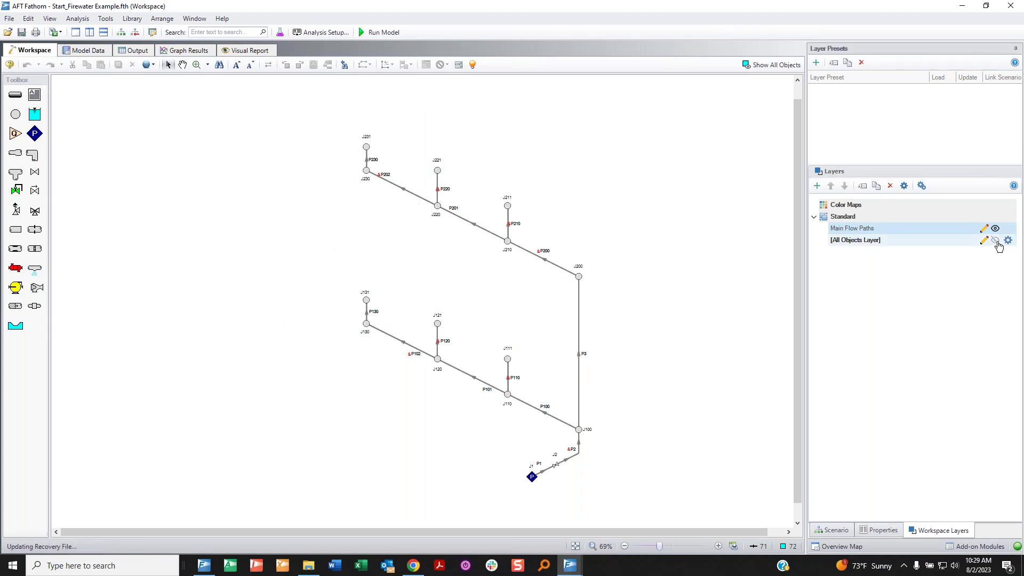
Draw a rounded rectangle annotation in the empty workspace area beside junction J231 and select it
click(36, 98)
click(73, 137)
mouse_move(181, 126)
mouse_down()
mouse_move(197, 169)
mouse_move(283, 160)
mouse_move(261, 162)
mouse_up()
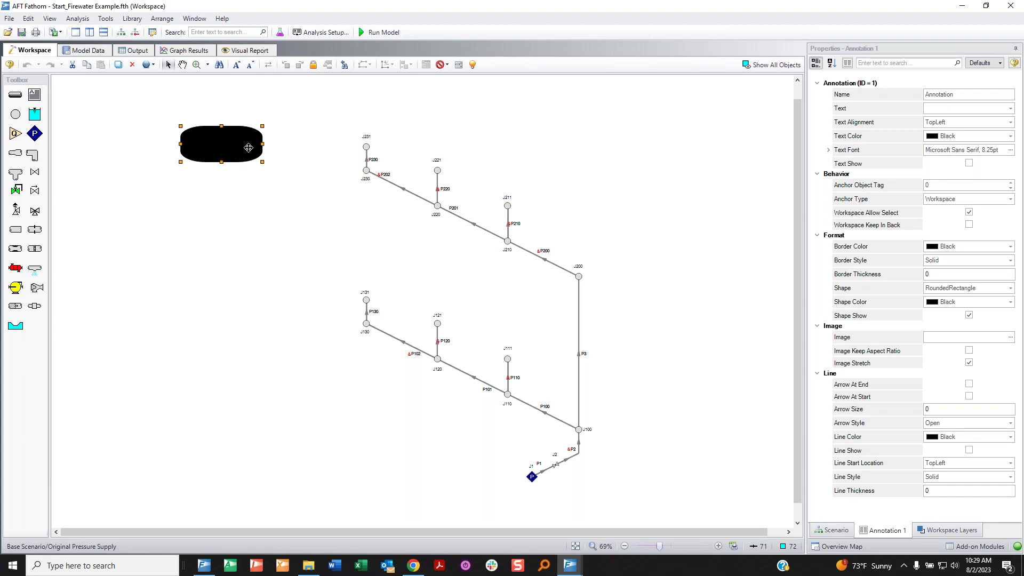
click(238, 147)
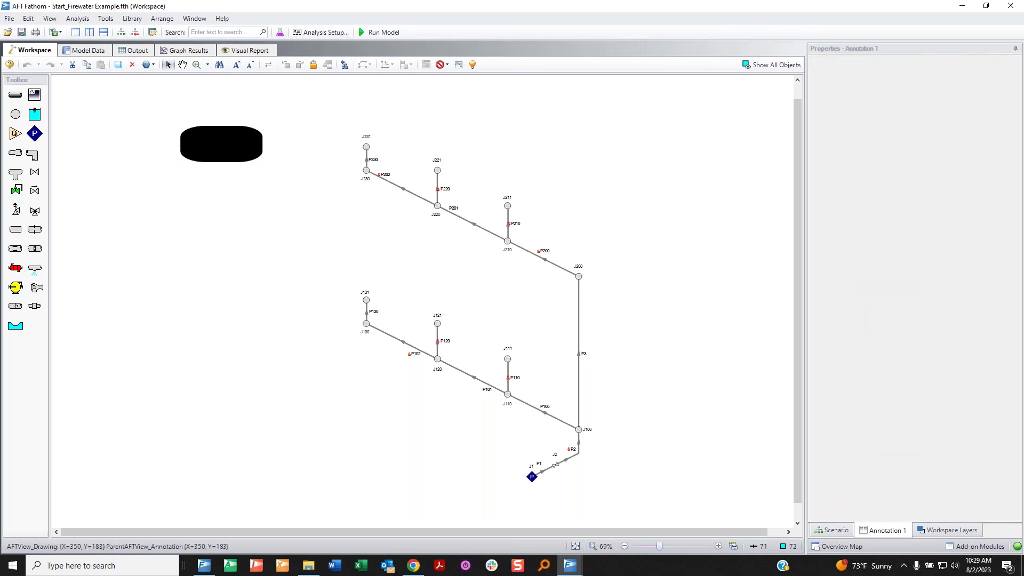
mouse_move(855, 72)
mouse_down()
mouse_move(808, 79)
mouse_move(774, 277)
mouse_move(786, 432)
mouse_move(842, 515)
mouse_move(987, 507)
mouse_move(1021, 304)
mouse_move(1004, 161)
mouse_move(969, 73)
mouse_move(827, 75)
mouse_up()
key(Escape)
Name the annotation Rooms, set its text to Room A and align the text to MiddleCenter
click(942, 94)
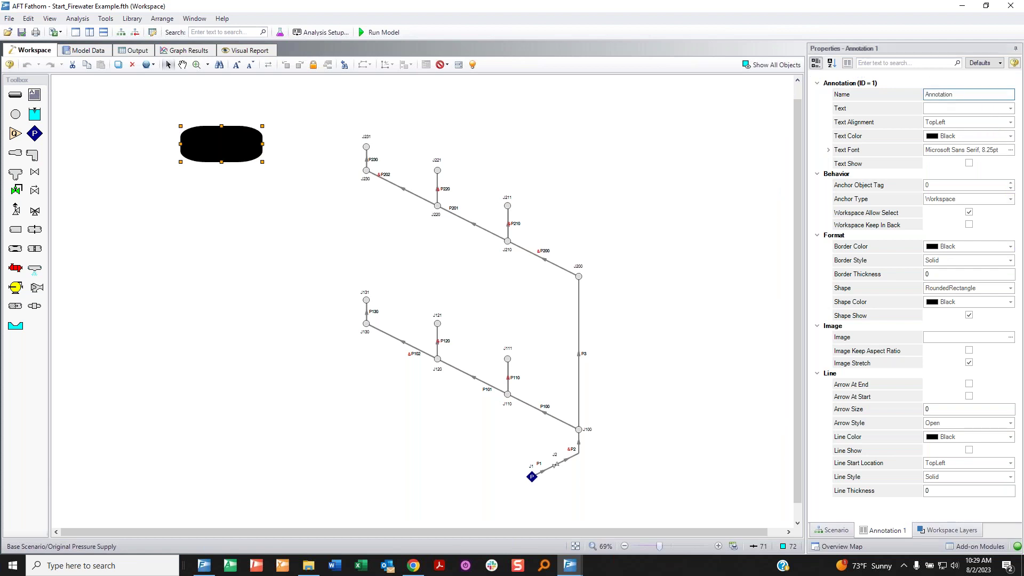
key(ctrl+a)
text(Ro)
click(947, 109)
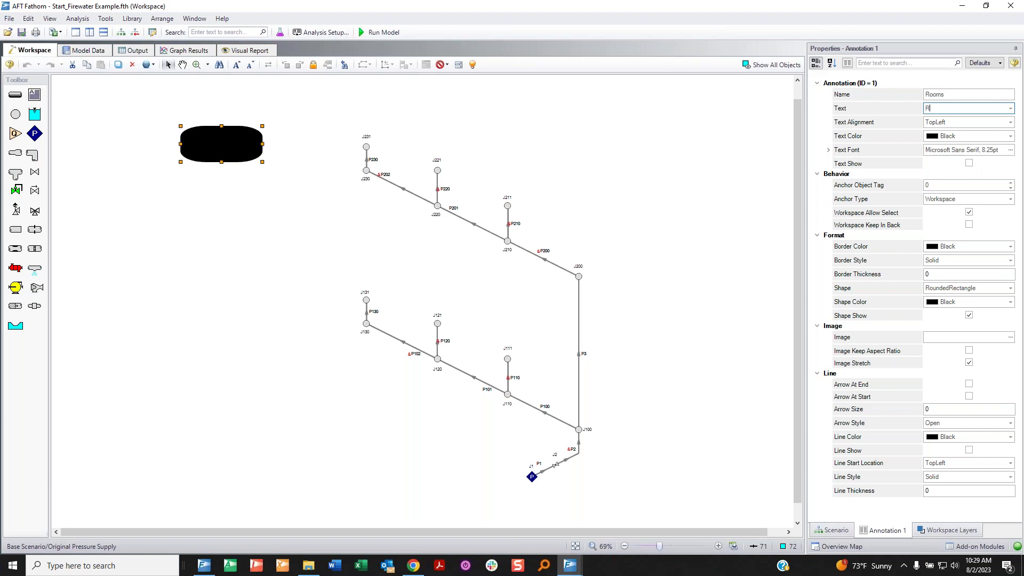
click(1010, 123)
click(949, 154)
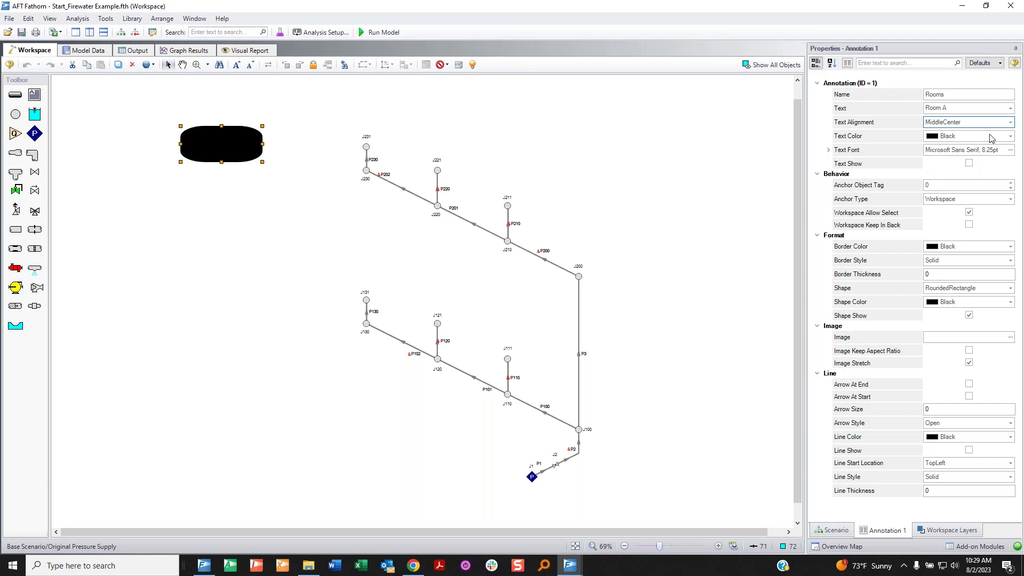
Set the Rooms annotation's text font size to 36 and its shape color to Transparent
click(1010, 150)
drag(572, 180, 573, 204)
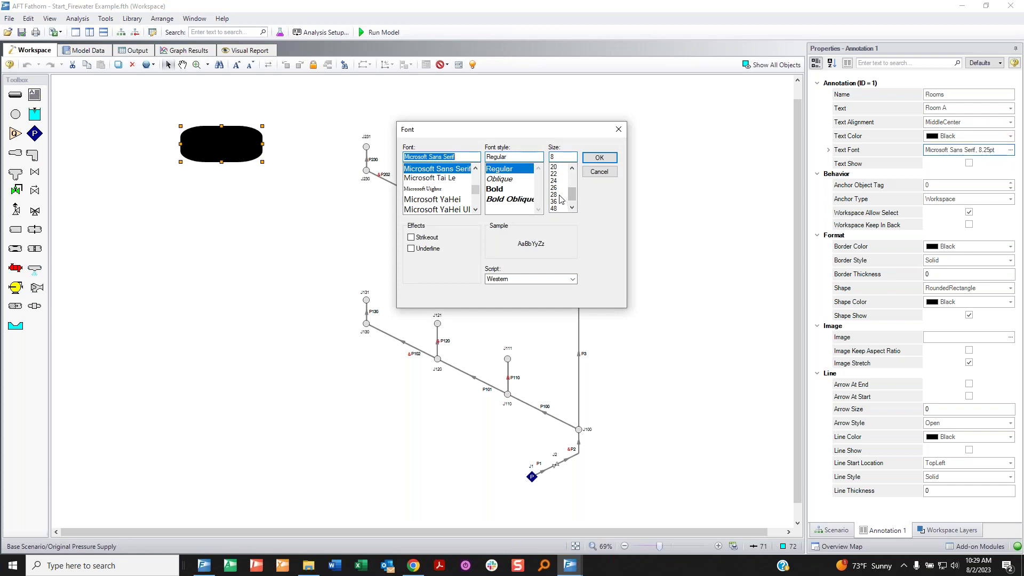
click(555, 201)
click(596, 158)
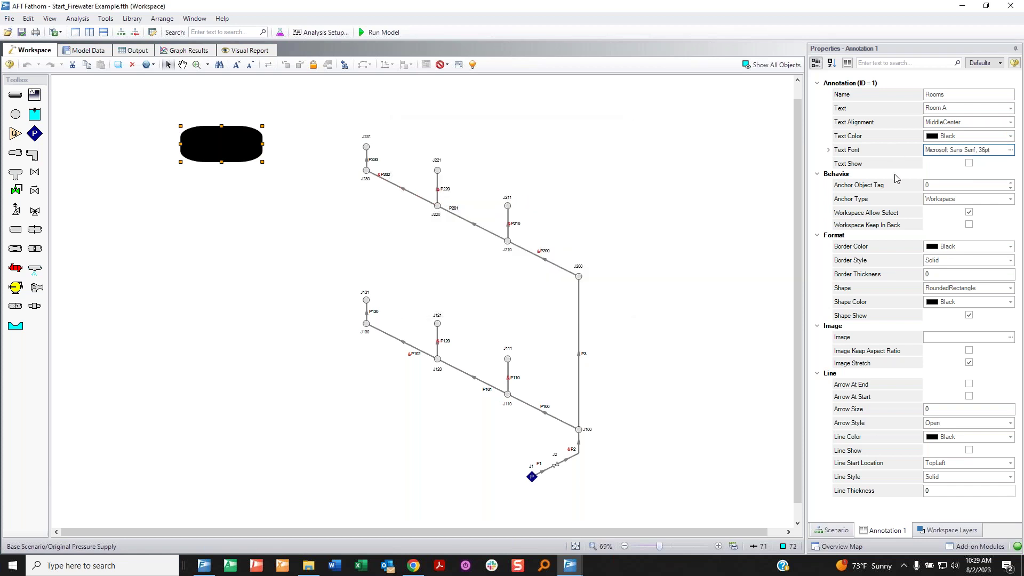
click(1011, 302)
click(927, 327)
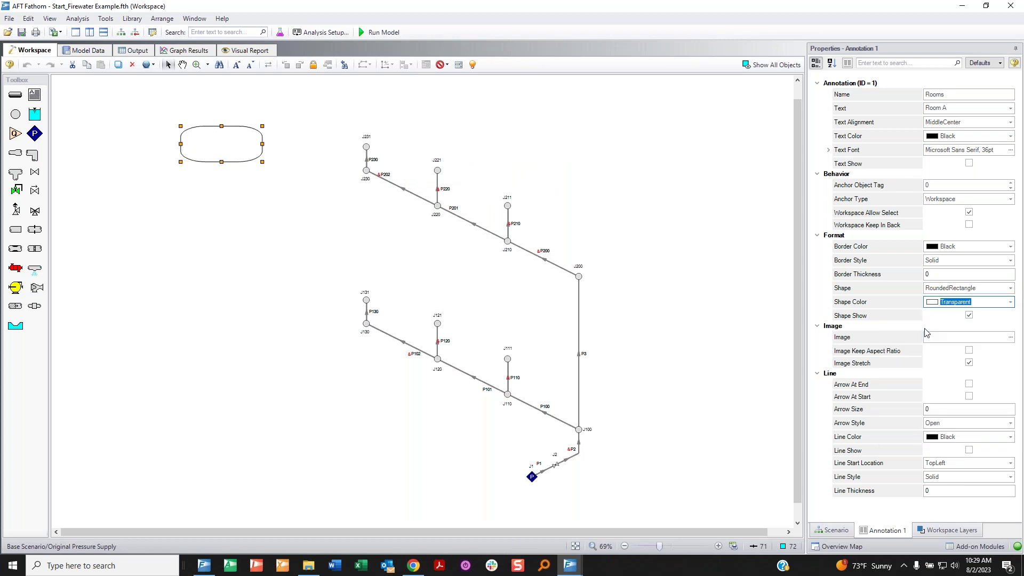
Show the Room A annotation's text, widen the shape to fit it on one line and place it above junction J231
click(970, 164)
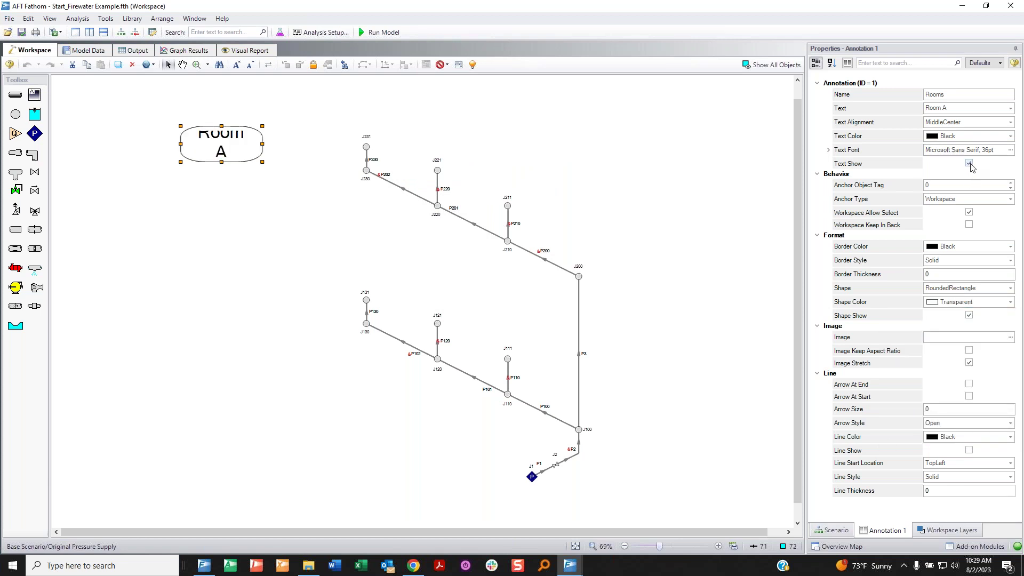
drag(263, 146, 281, 145)
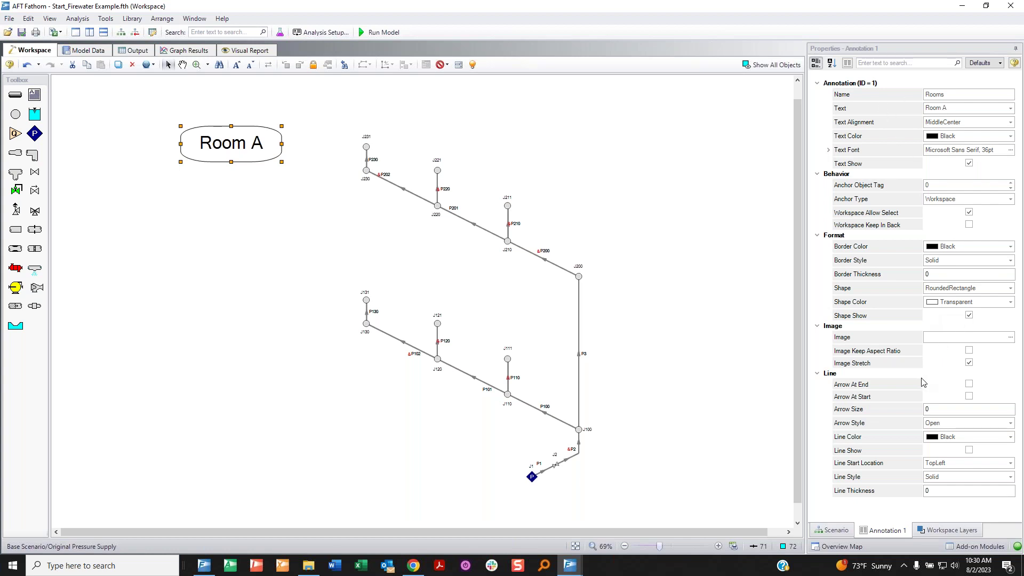
mouse_move(261, 155)
mouse_down()
mouse_move(405, 120)
mouse_move(401, 127)
mouse_up()
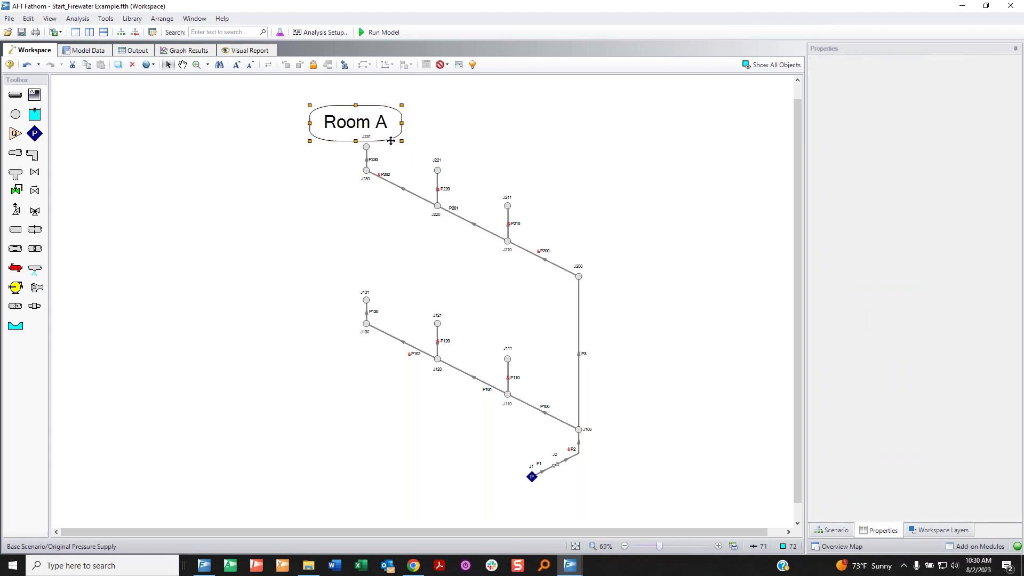
double_click(358, 137)
click(357, 138)
drag(357, 138, 356, 137)
Copy the Room A annotation to just above junction J221 and set the copy's text to Room B
key(ctrl+c)
key(ctrl+v)
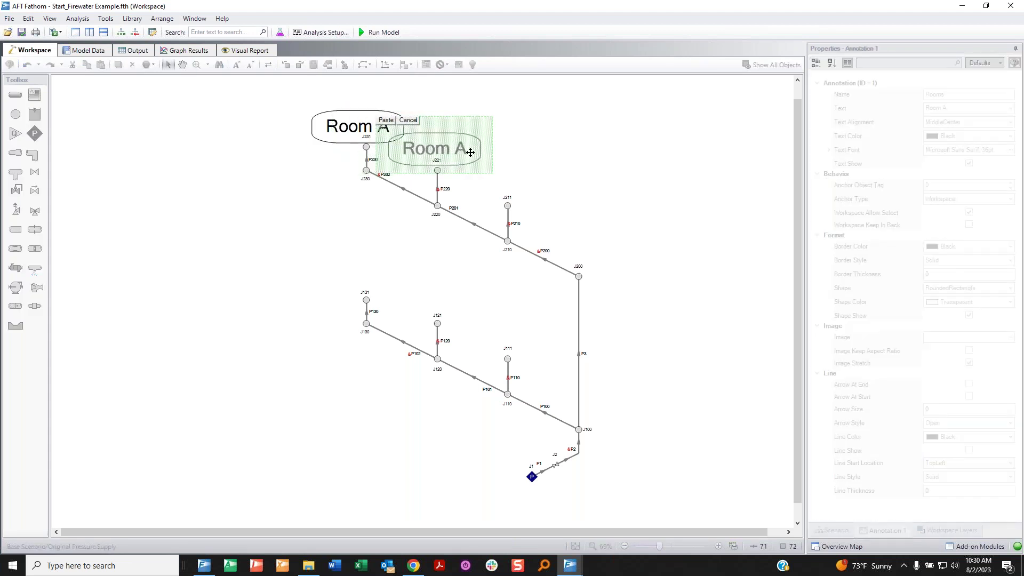
click(394, 118)
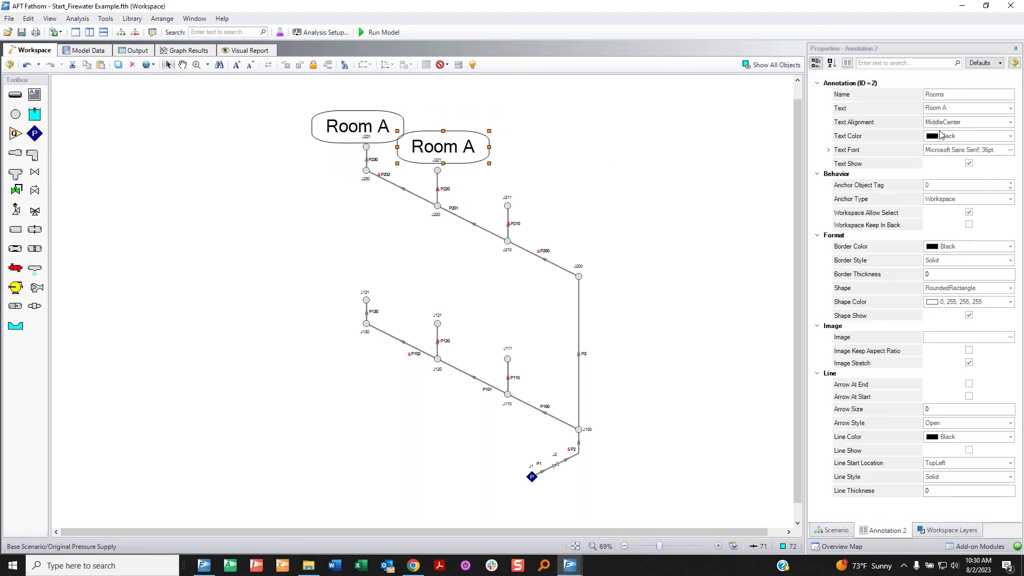
click(950, 109)
key(BackSpace)
text(B)
key(Return)
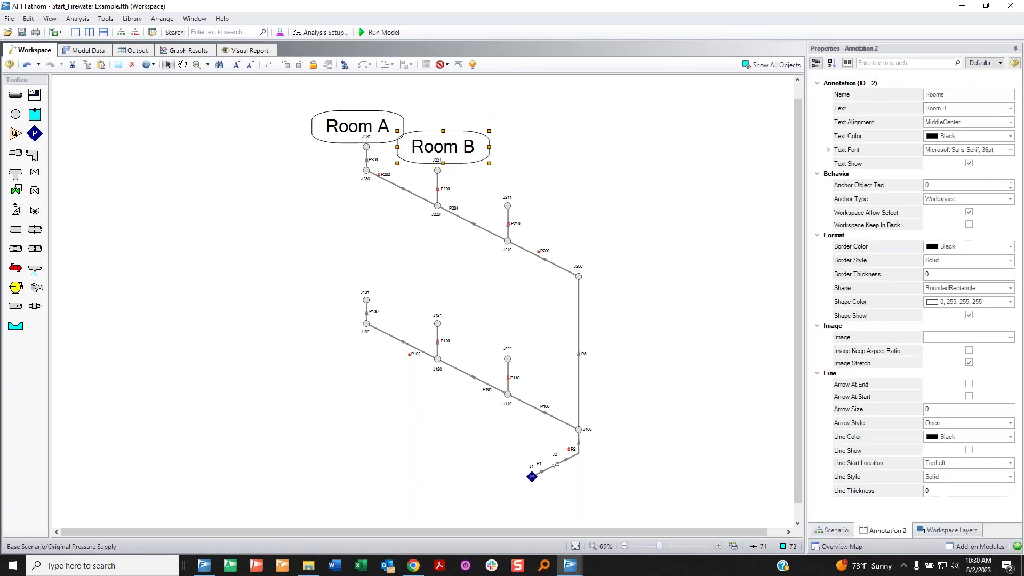
Copy the Room B annotation to just above junction J211 and set the copy's text to Room C
click(472, 161)
key(ctrl+c)
key(ctrl+v)
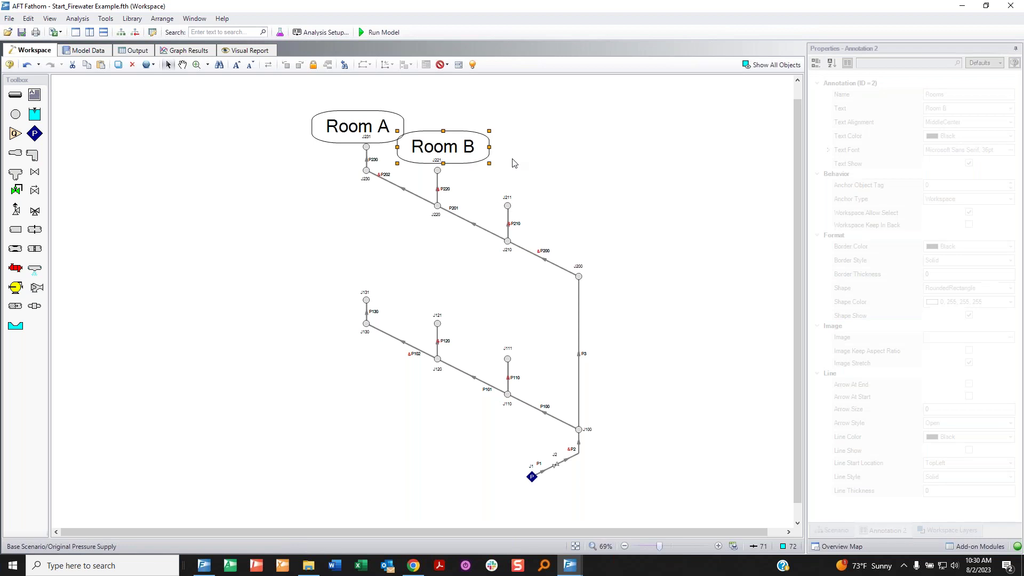
click(466, 157)
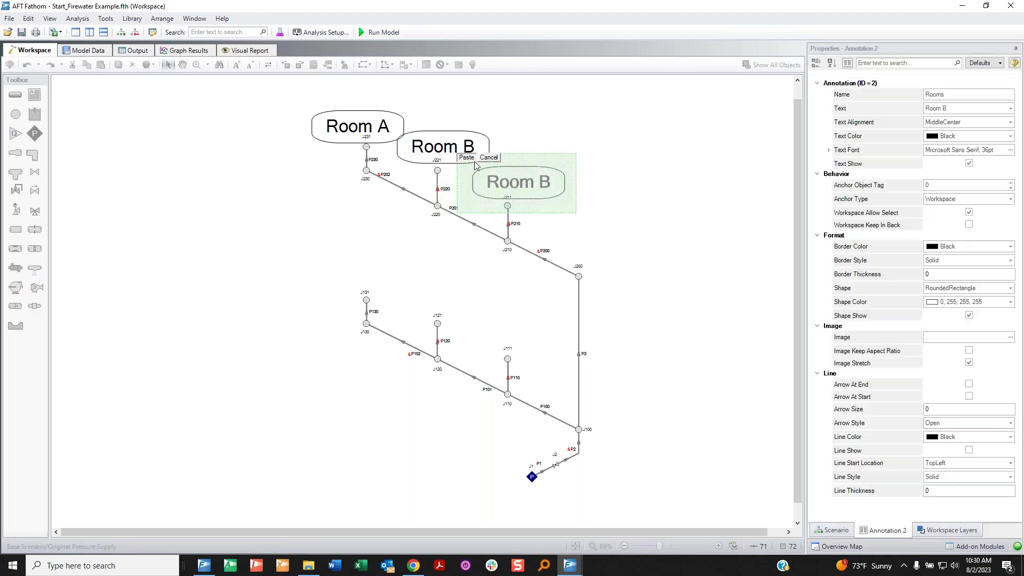
click(957, 109)
key(BackSpace)
text(C)
key(Return)
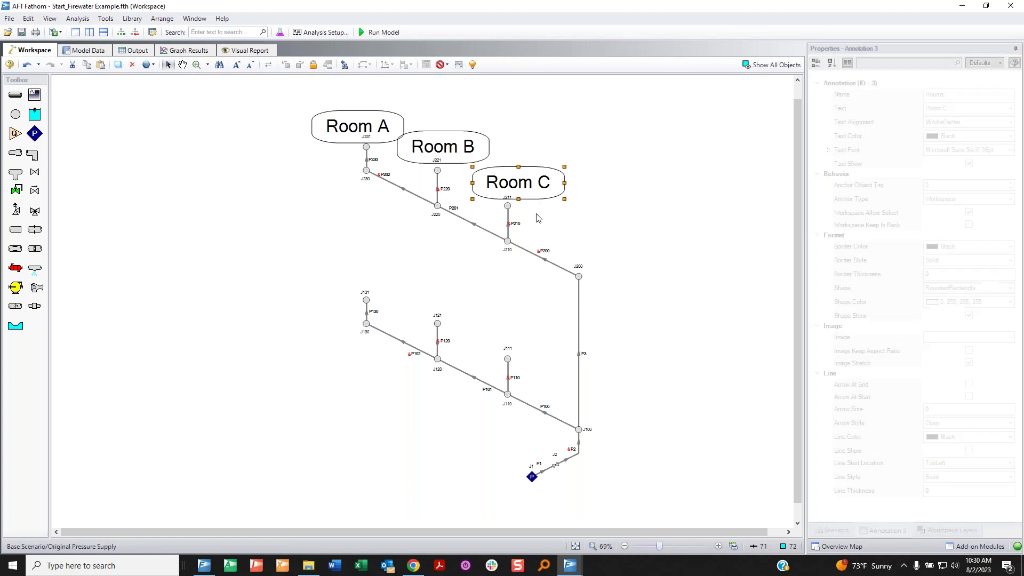
Copy the Room C annotation to just above junction J131 and set the copy's text to Room D
key(ctrl+c)
key(ctrl+v)
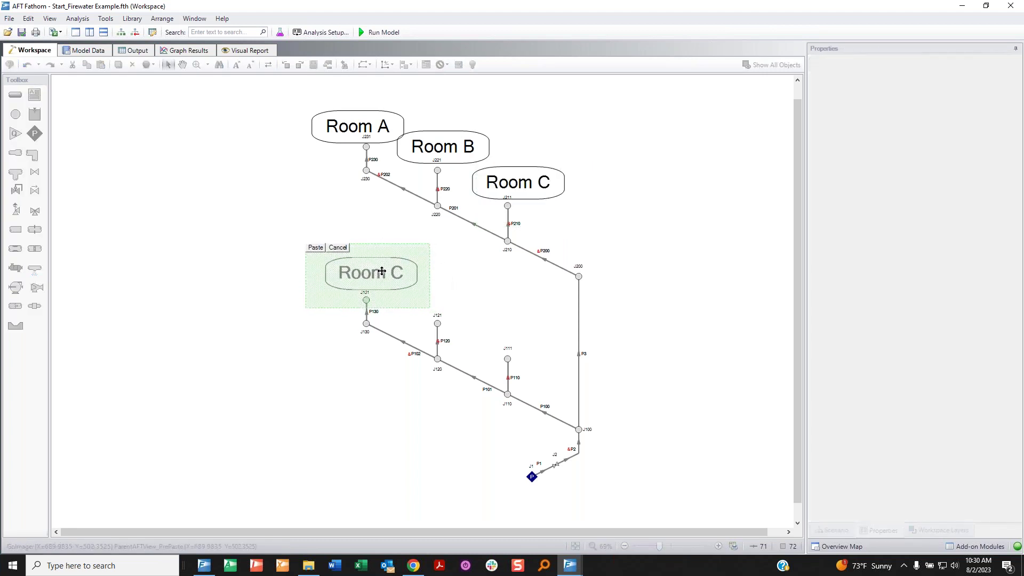
click(315, 247)
click(953, 110)
key(BackSpace)
text(D)
key(Return)
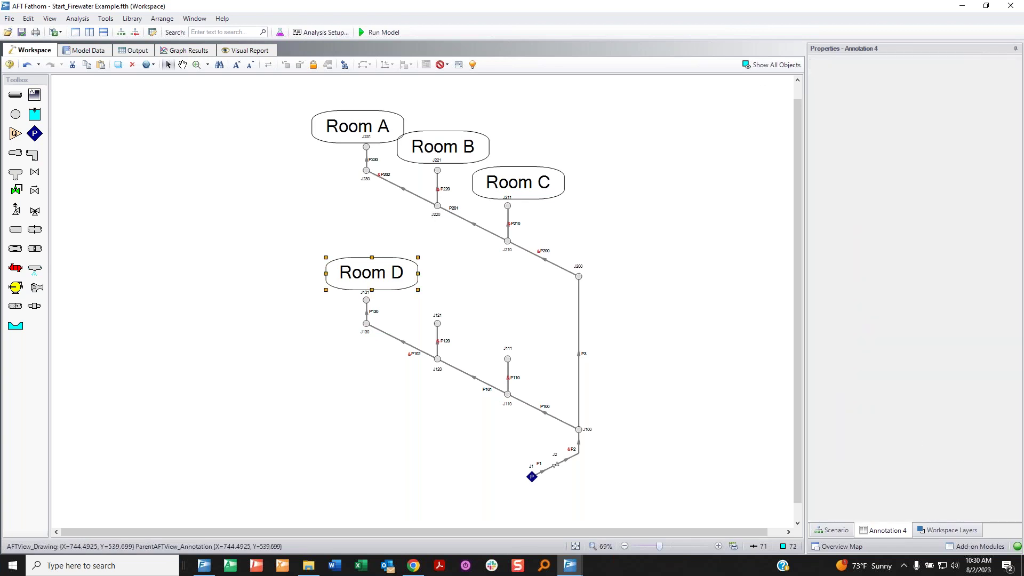
Copy the Room D annotation to just above junction J121 and set the copy's text to Room E
key(ctrl+c)
key(ctrl+v)
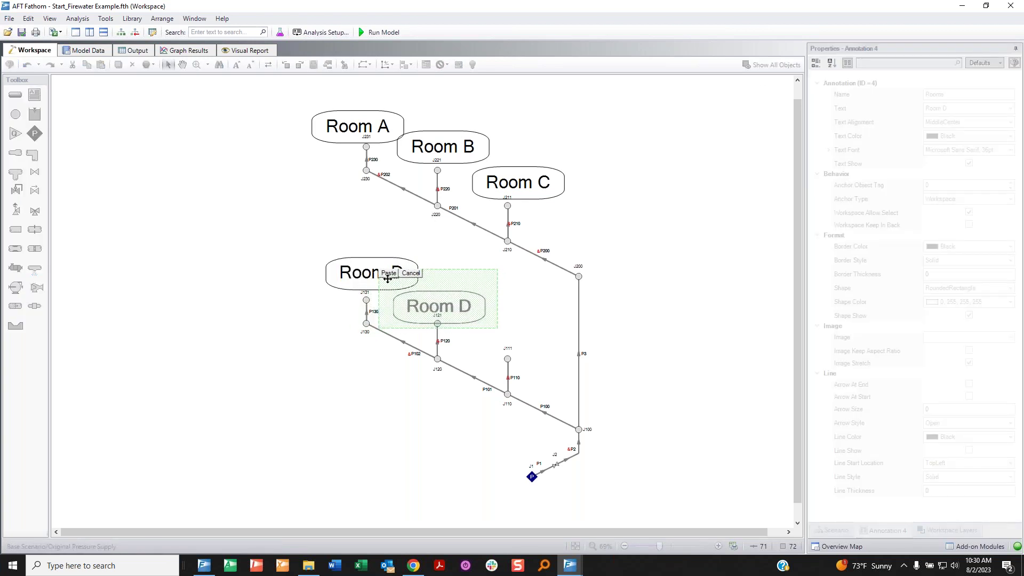
click(388, 274)
click(951, 110)
key(BackSpace)
text(E)
Copy the Room E annotation to just above junction J111 and set the copy's text to Room F
key(ctrl+c)
key(ctrl+v)
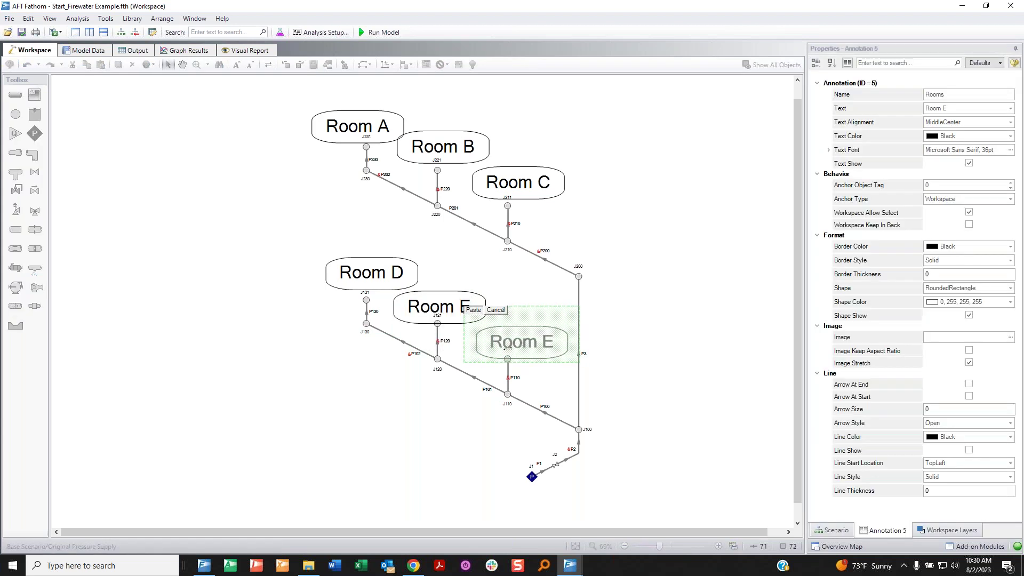
click(542, 335)
click(955, 110)
key(BackSpace)
text(F)
click(714, 243)
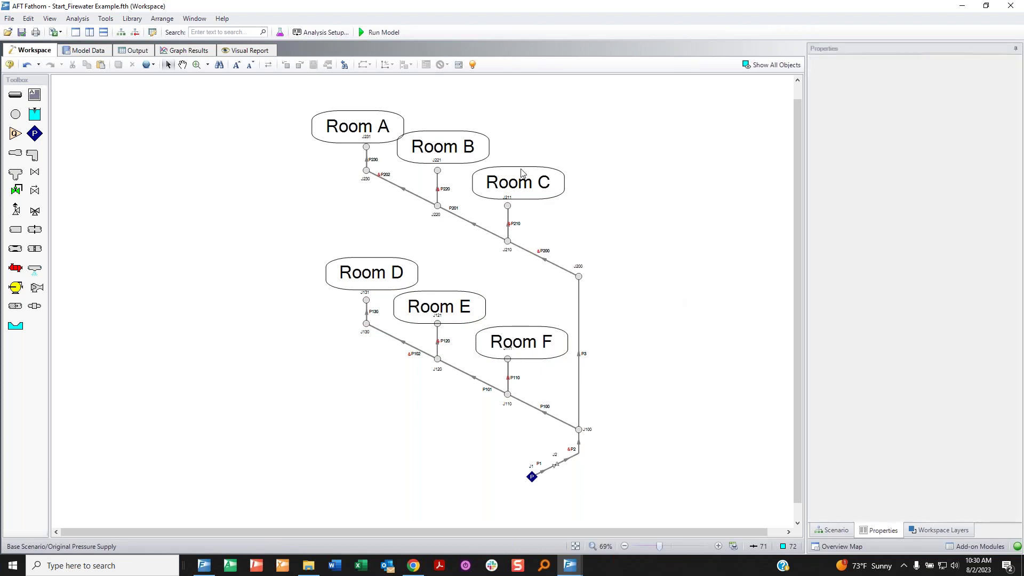
Nudge the Room B, Room E and Room F annotations into line above their branch junctions
drag(463, 156, 469, 156)
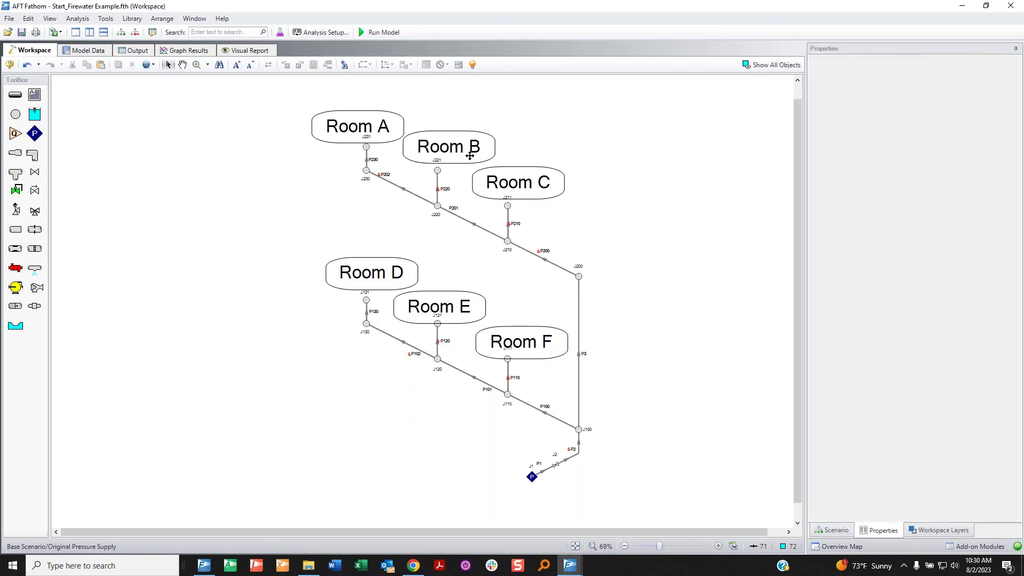
click(366, 221)
drag(437, 307, 440, 305)
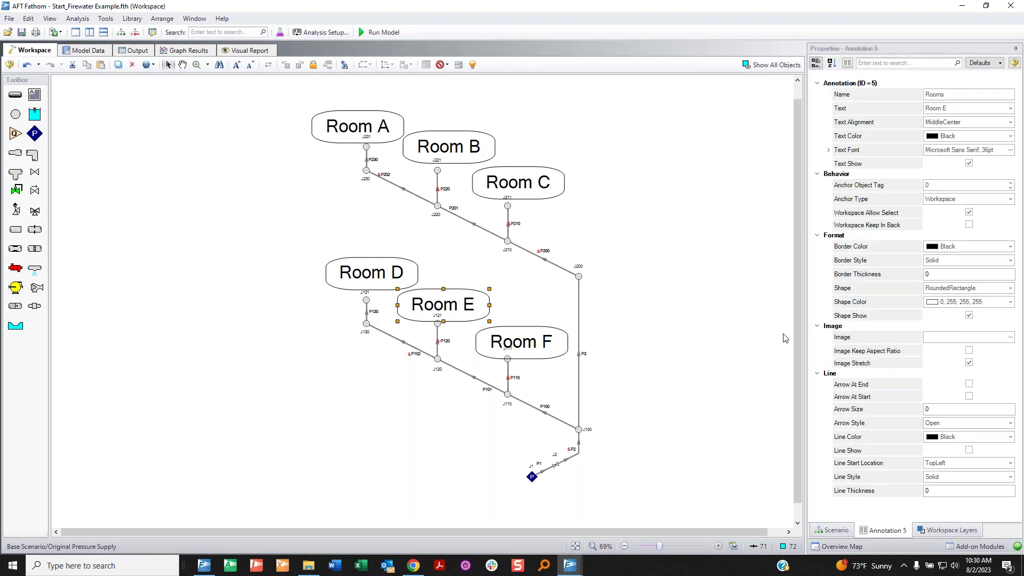
click(719, 299)
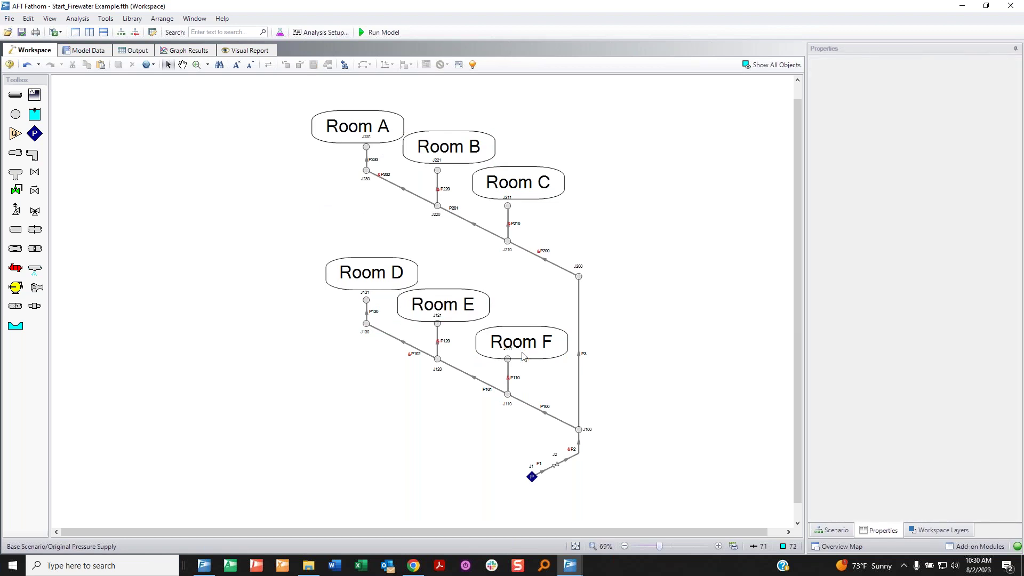
drag(526, 348, 526, 344)
click(690, 306)
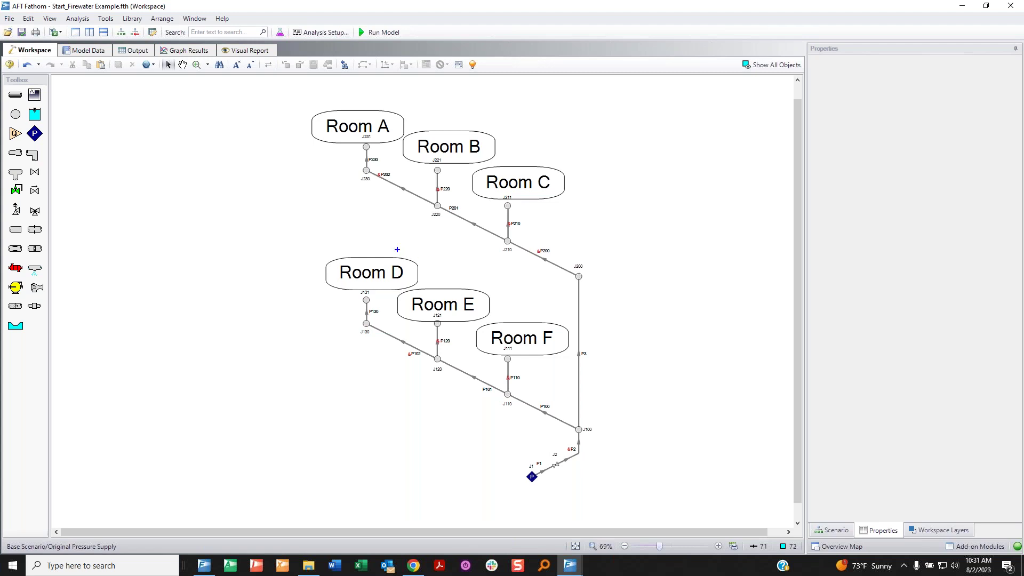
mouse_move(391, 249)
mouse_down()
mouse_move(333, 257)
mouse_move(320, 285)
mouse_move(360, 299)
mouse_move(399, 255)
mouse_up()
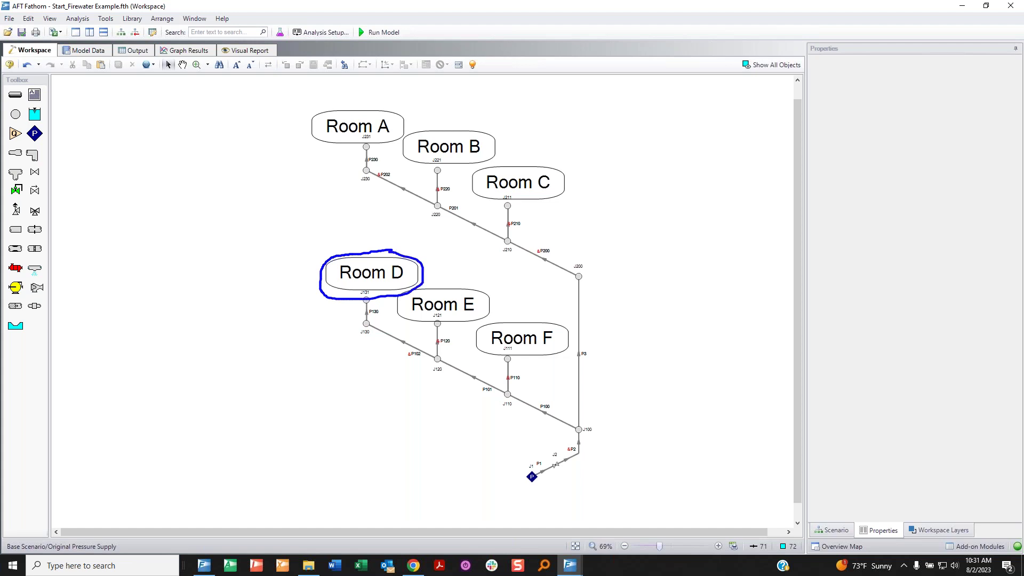
key(Escape)
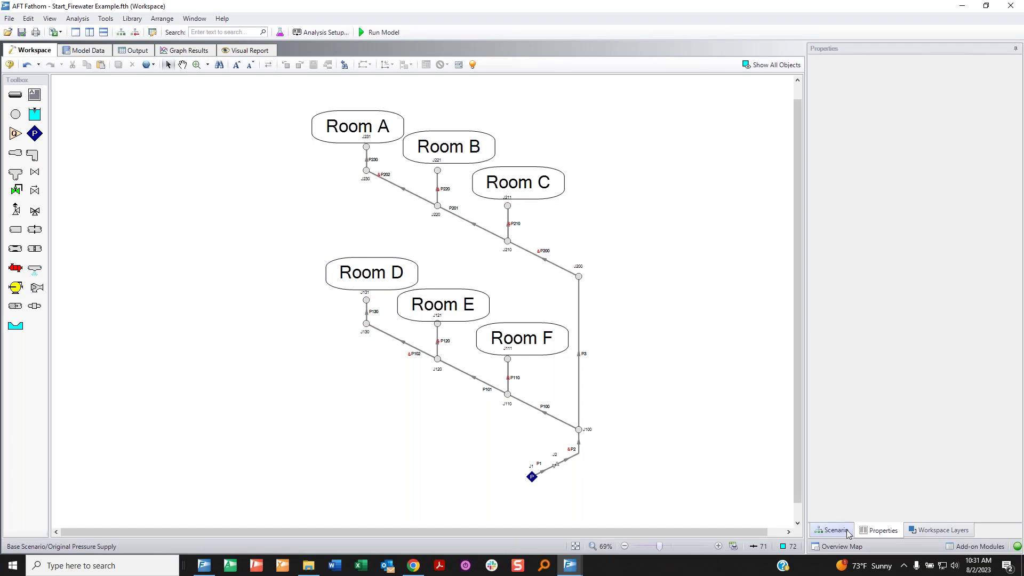
Display the workspace layers and check whether the hidden pipes and junctions beside Room D can still be selected
click(923, 537)
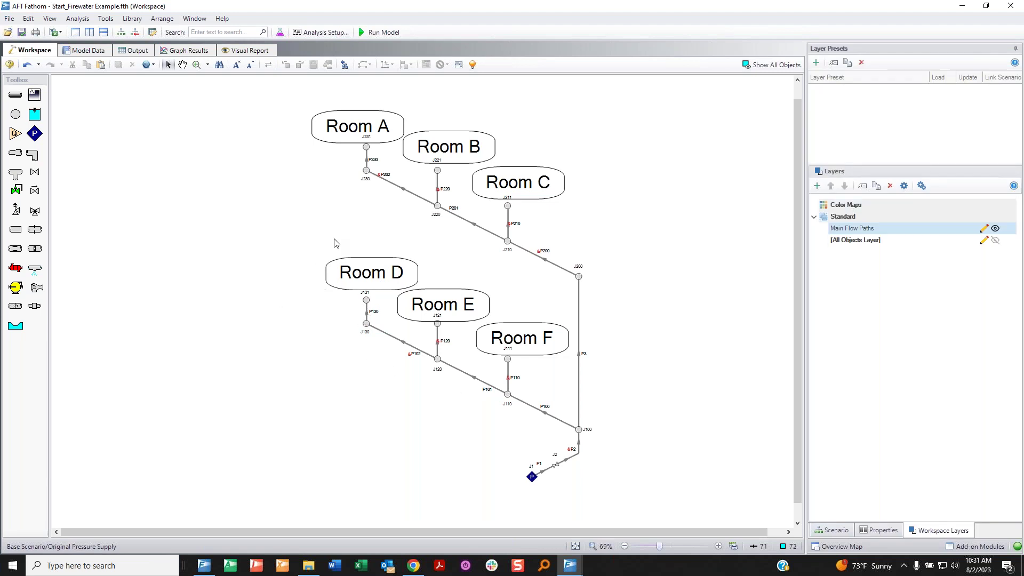
mouse_move(337, 219)
mouse_down()
mouse_move(270, 272)
mouse_move(278, 352)
mouse_up()
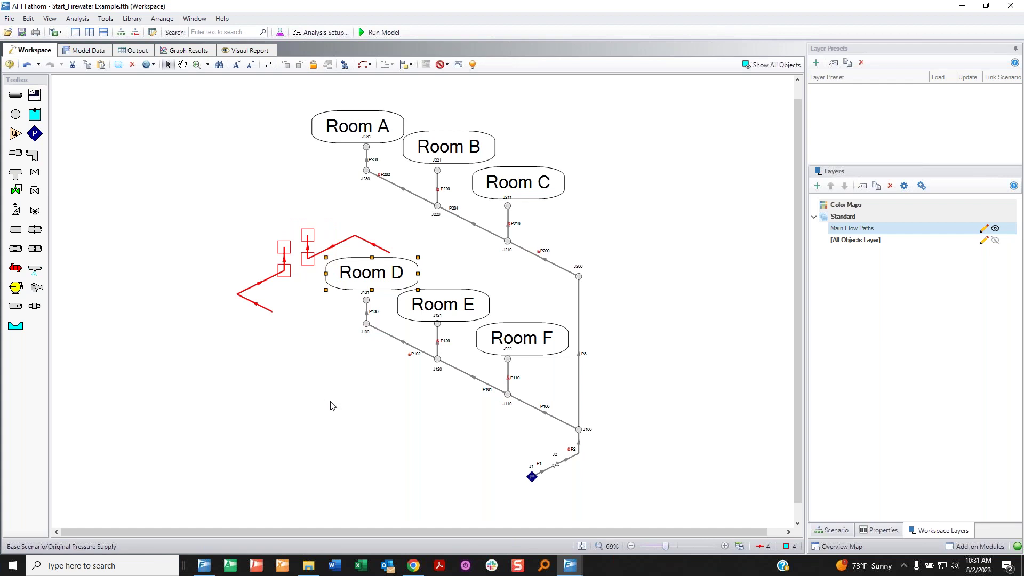
key(Delete)
drag(311, 207, 247, 360)
key(ctrl+z)
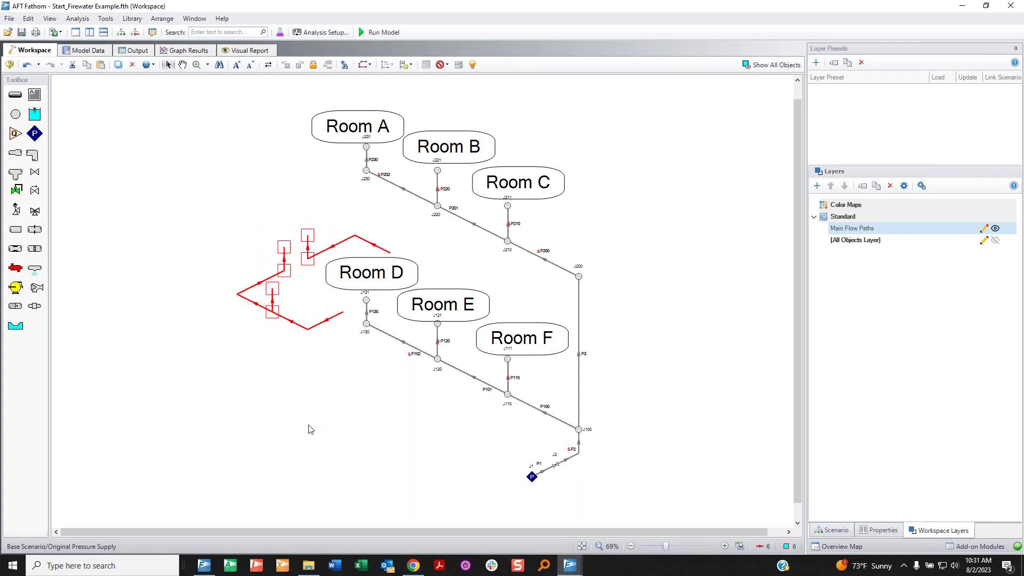
mouse_move(218, 224)
mouse_down()
mouse_move(241, 249)
mouse_move(238, 227)
mouse_move(240, 247)
mouse_move(208, 251)
mouse_up()
mouse_move(275, 280)
mouse_down()
mouse_move(268, 326)
mouse_move(282, 275)
mouse_up()
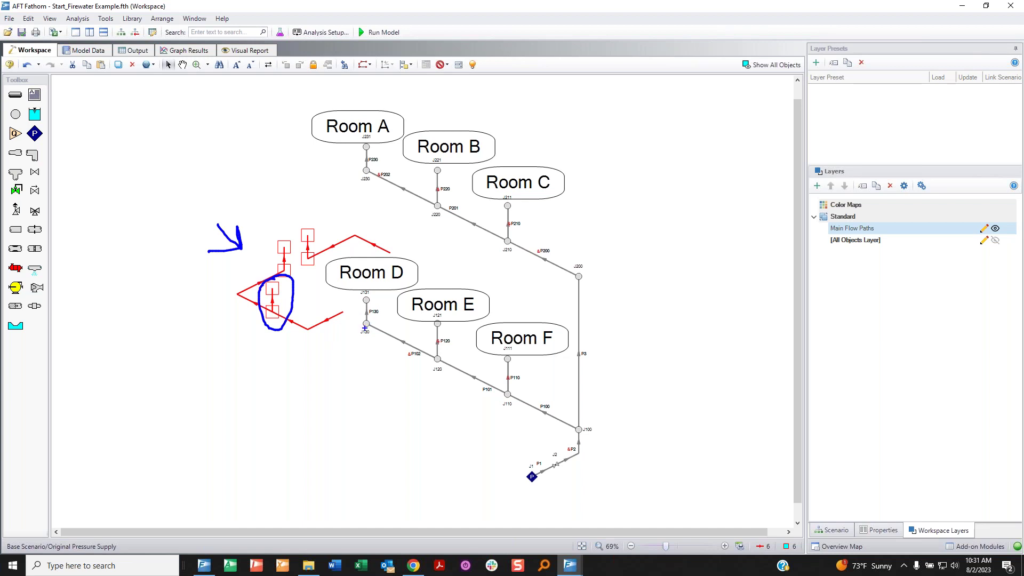
key(Escape)
key(Delete)
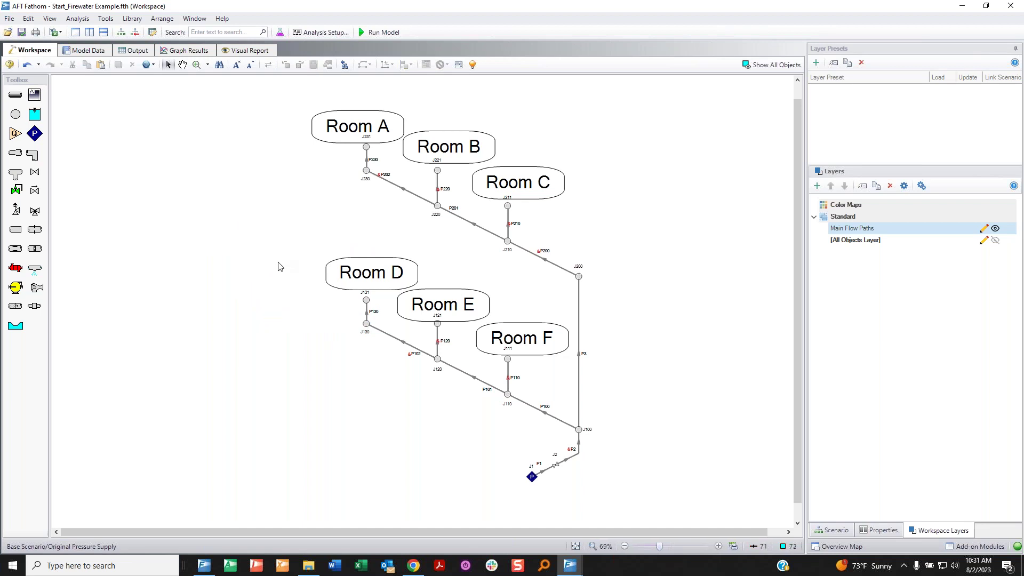
click(285, 247)
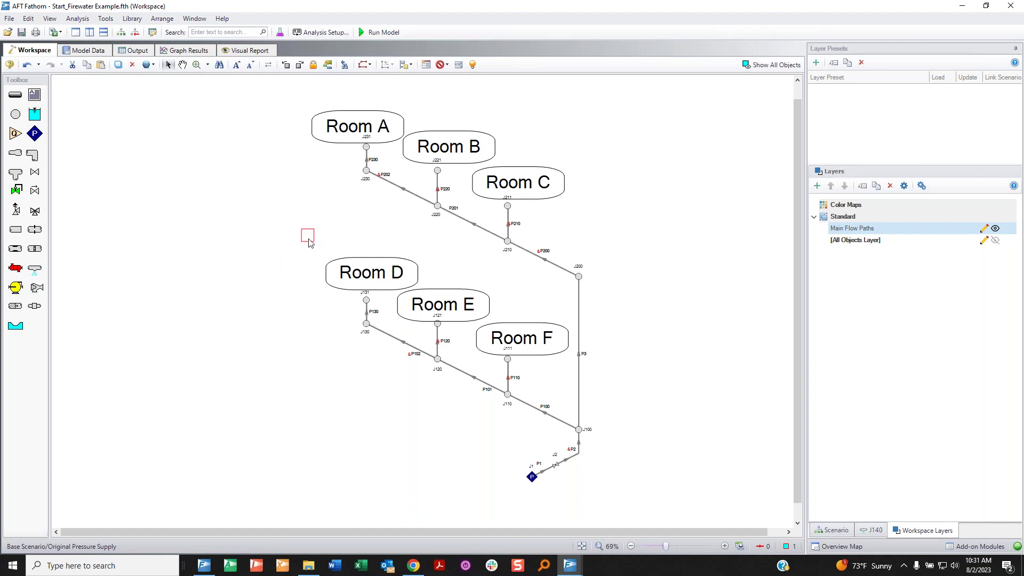
click(287, 213)
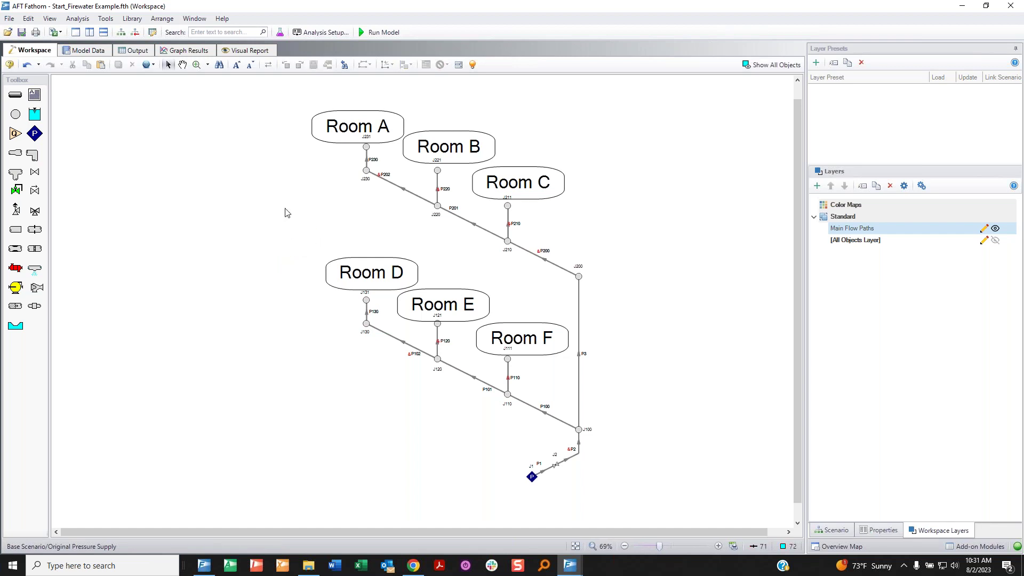
Select all workspace objects, lock them in place and clear the selection
key(ctrl+a)
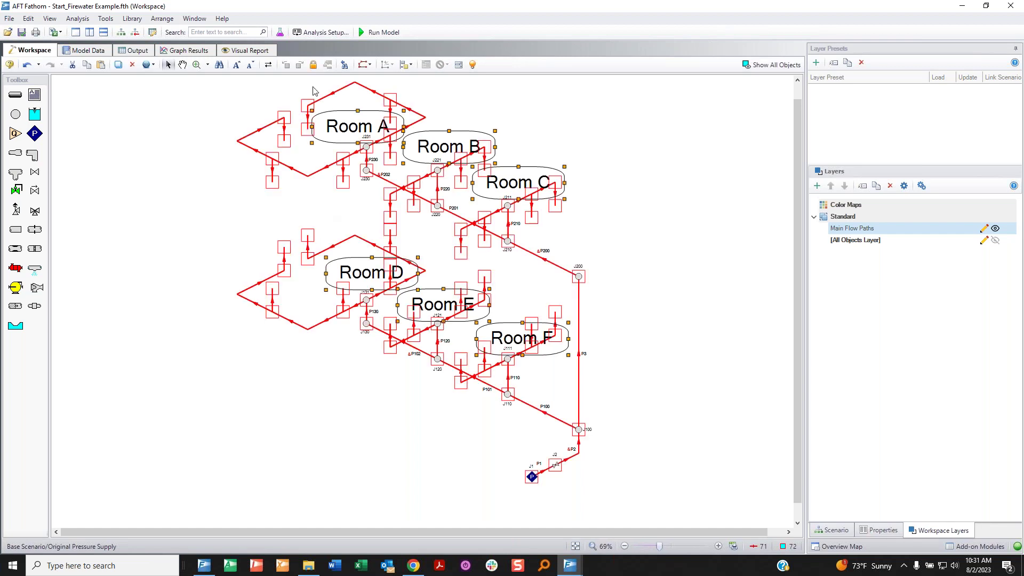
click(247, 231)
key(ctrl+a)
click(314, 67)
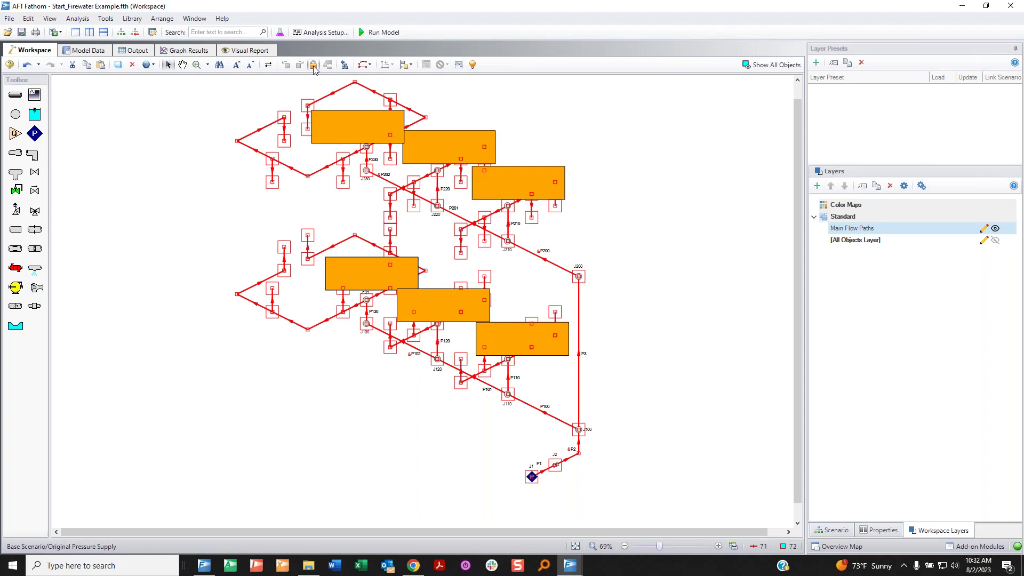
click(556, 209)
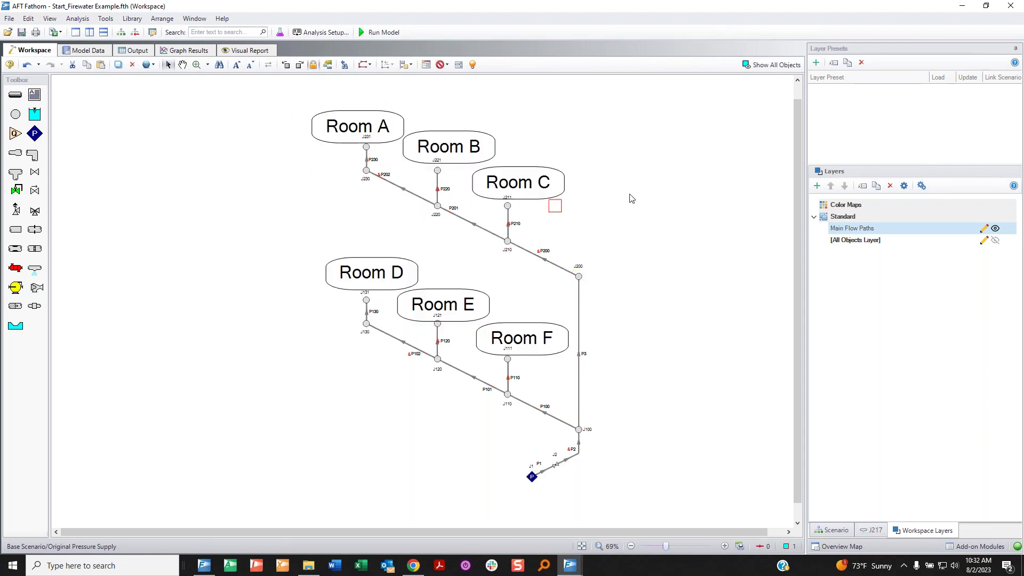
click(592, 192)
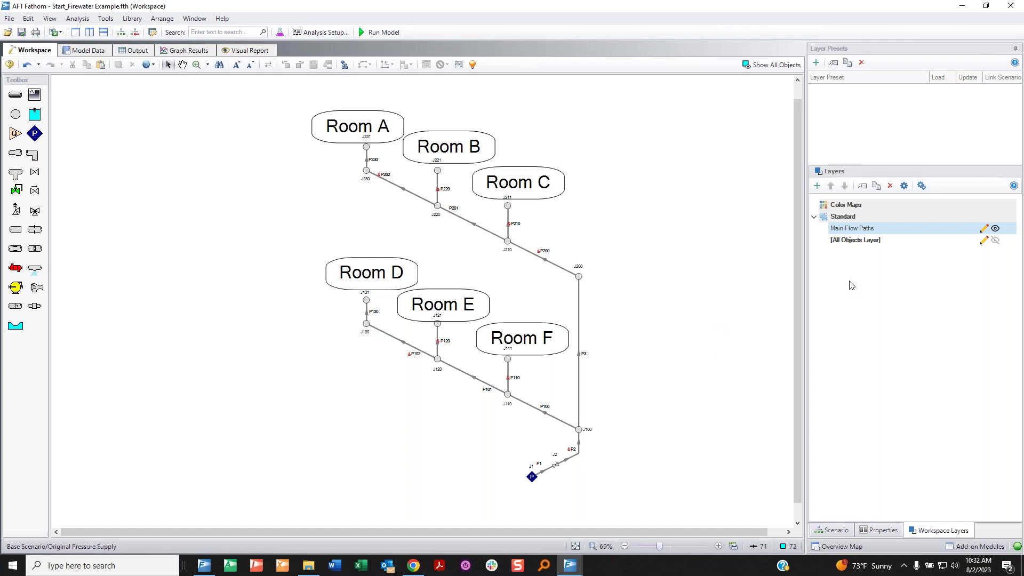
Create a blank layer named Flow & Pressure Output and make it the layer being edited
click(817, 186)
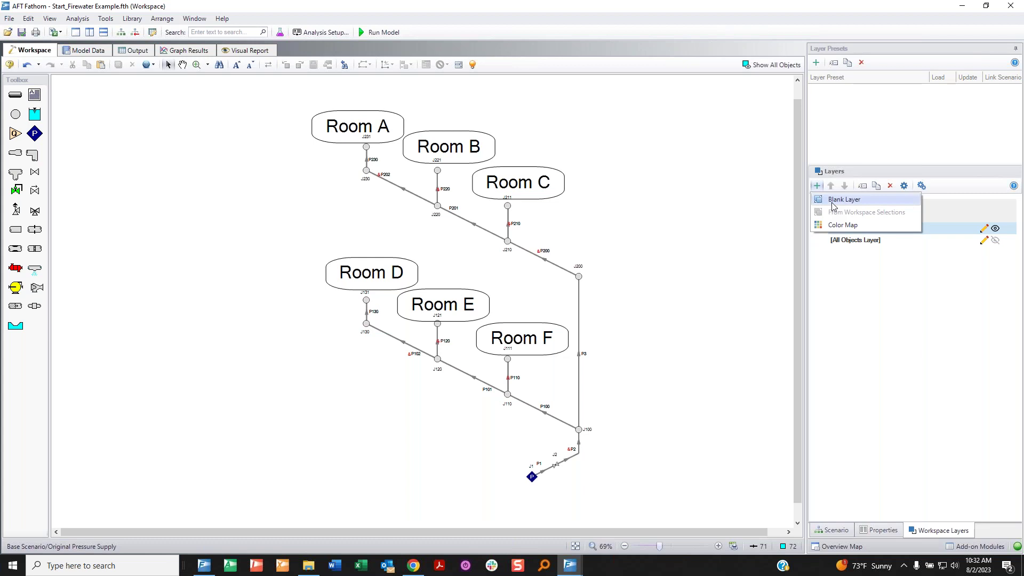
click(834, 201)
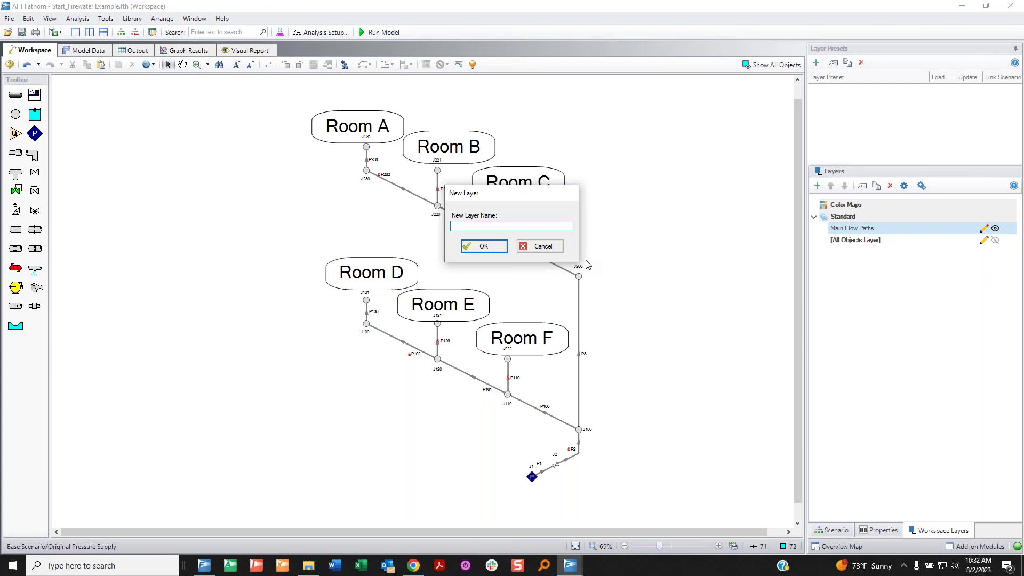
text(Flow & Pressure Output)
key(Return)
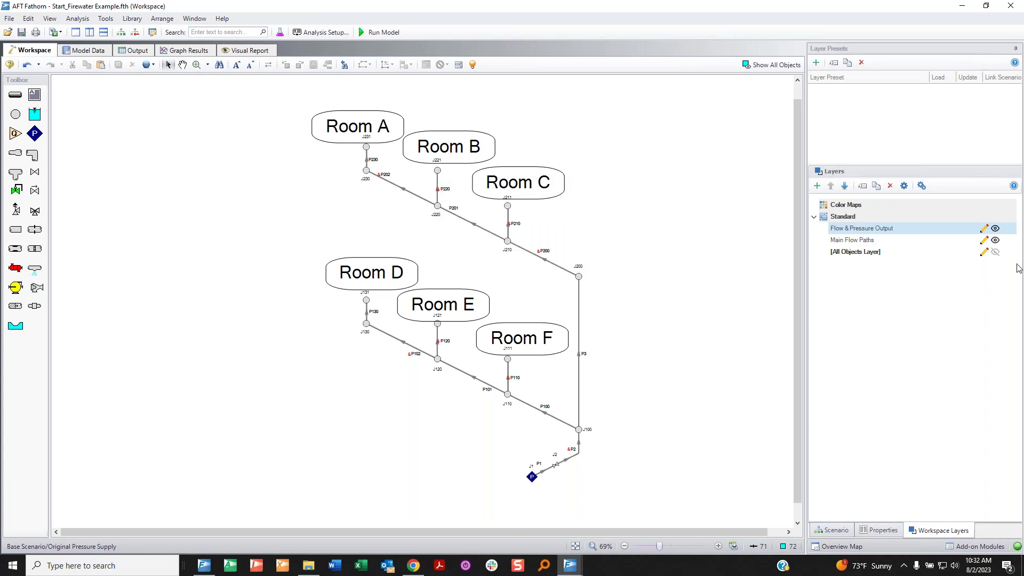
click(984, 229)
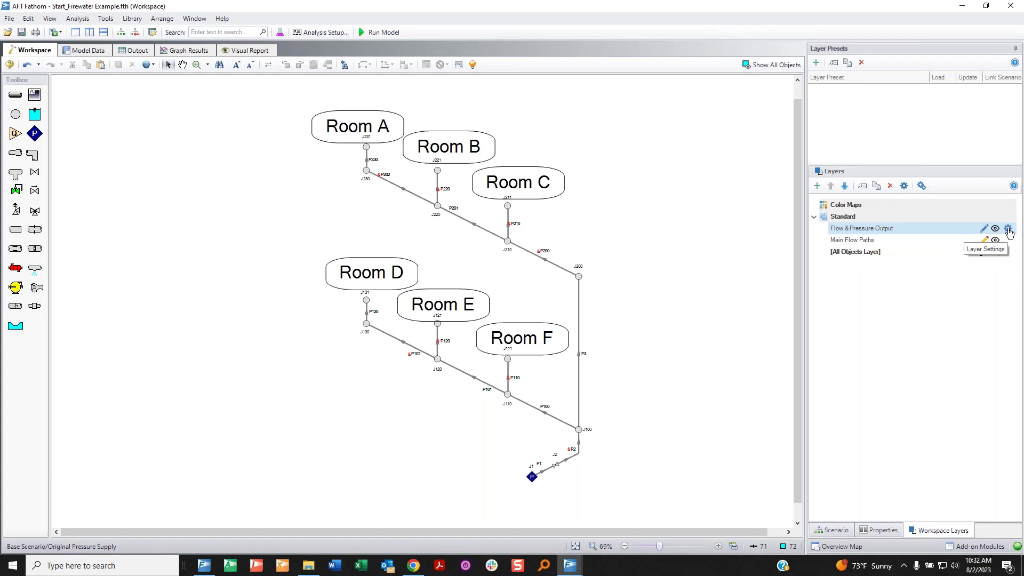
Open the layer settings of Flow & Pressure Output and add Volumetric Flow Rate to its pipe label parameters
click(1008, 229)
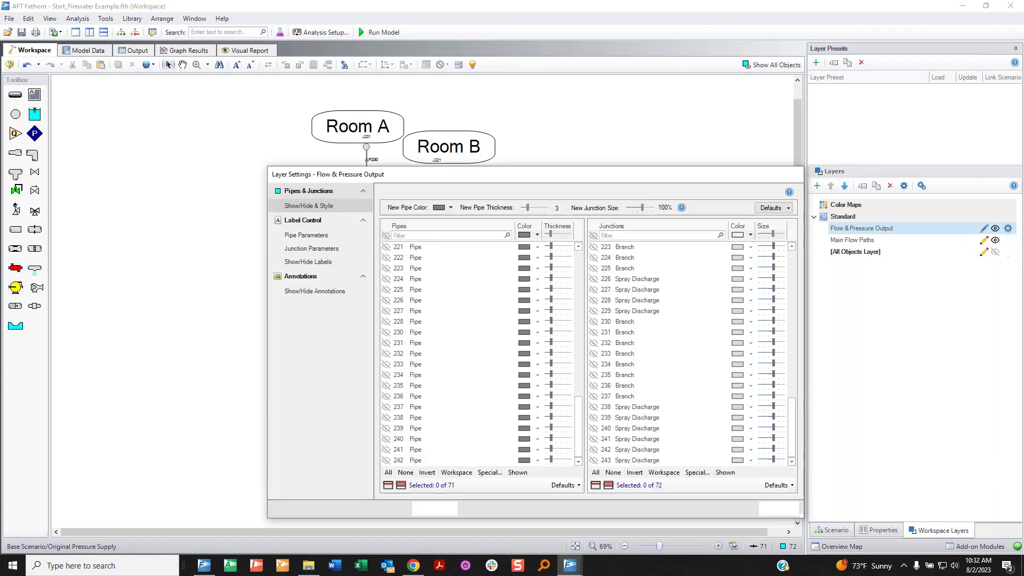
drag(689, 183, 685, 182)
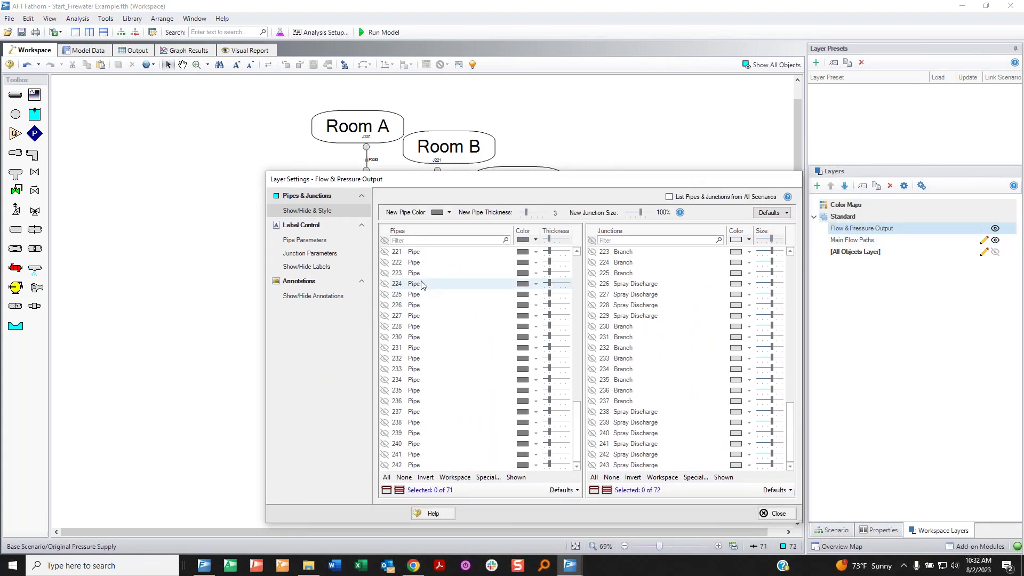
drag(408, 182, 375, 168)
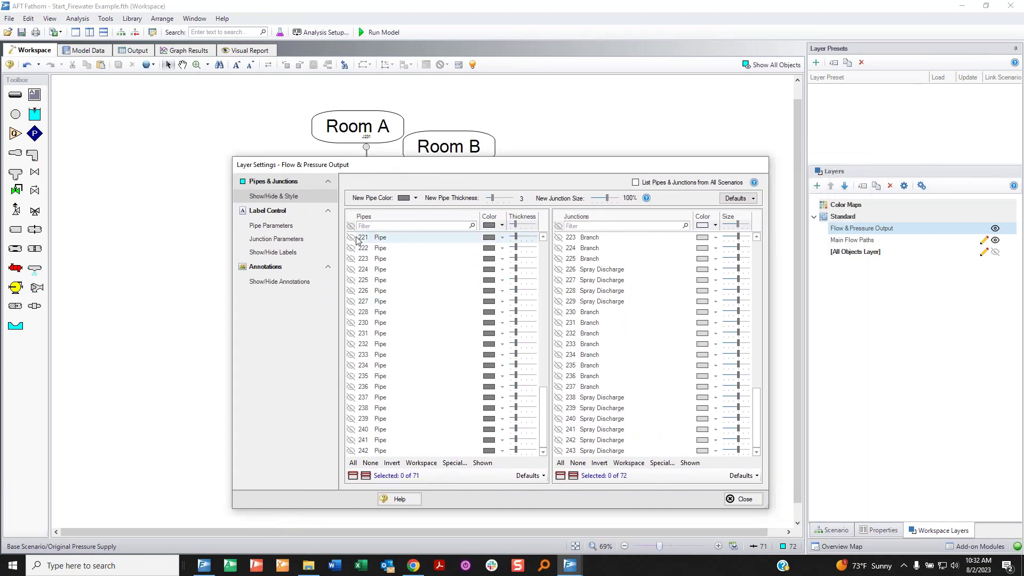
mouse_move(354, 226)
mouse_down()
mouse_move(330, 354)
mouse_move(339, 457)
mouse_move(366, 456)
mouse_move(368, 235)
mouse_up()
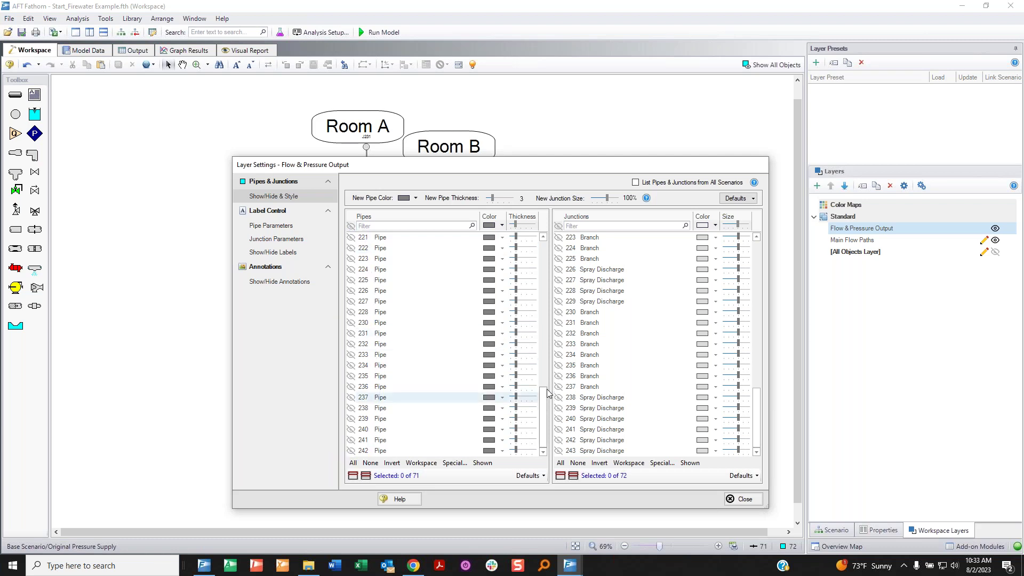
mouse_move(897, 233)
mouse_down()
mouse_move(830, 234)
mouse_move(825, 244)
mouse_move(900, 234)
mouse_up()
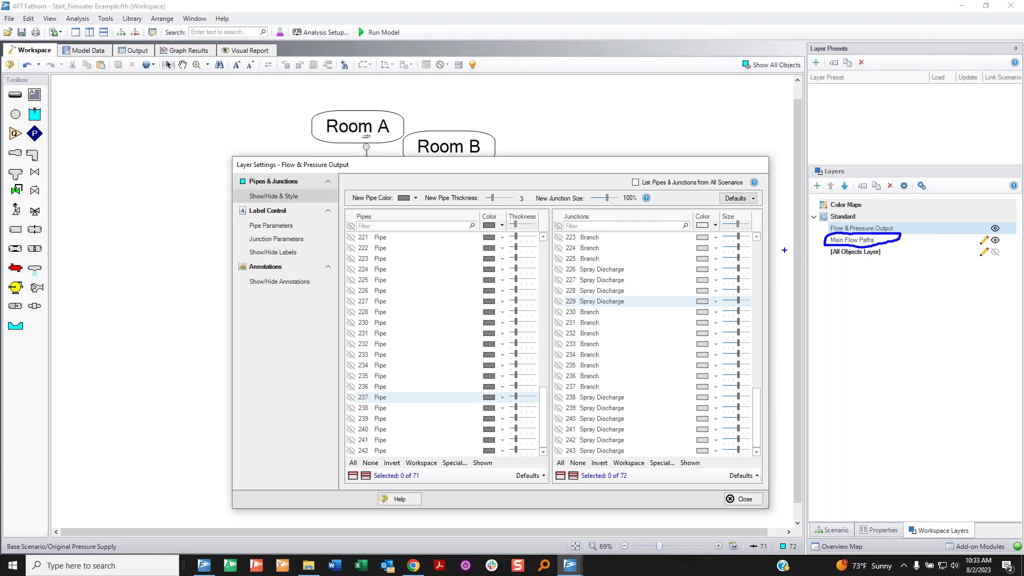
drag(444, 247, 367, 365)
drag(378, 271, 459, 398)
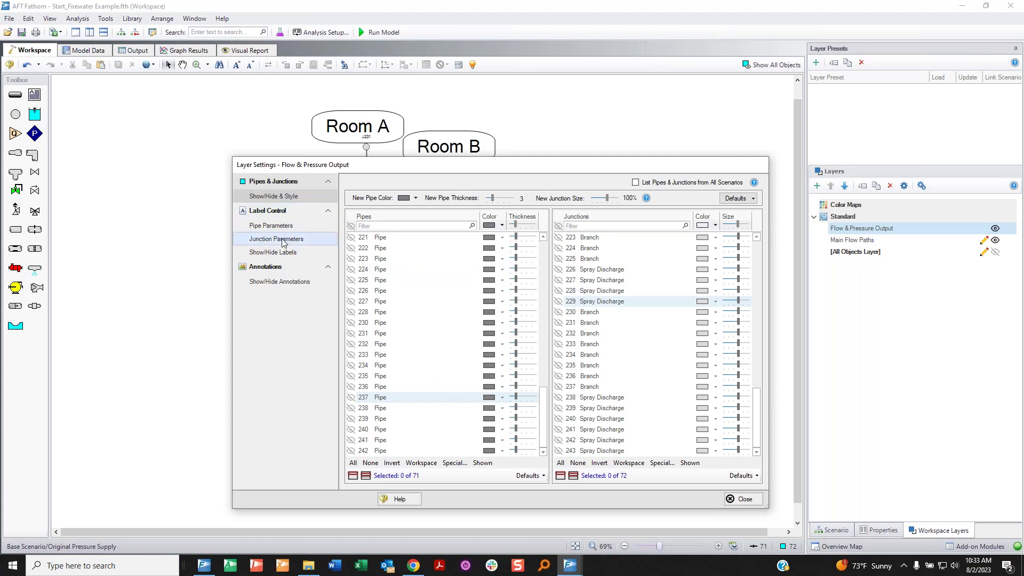
click(271, 226)
text(flow)
double_click(427, 258)
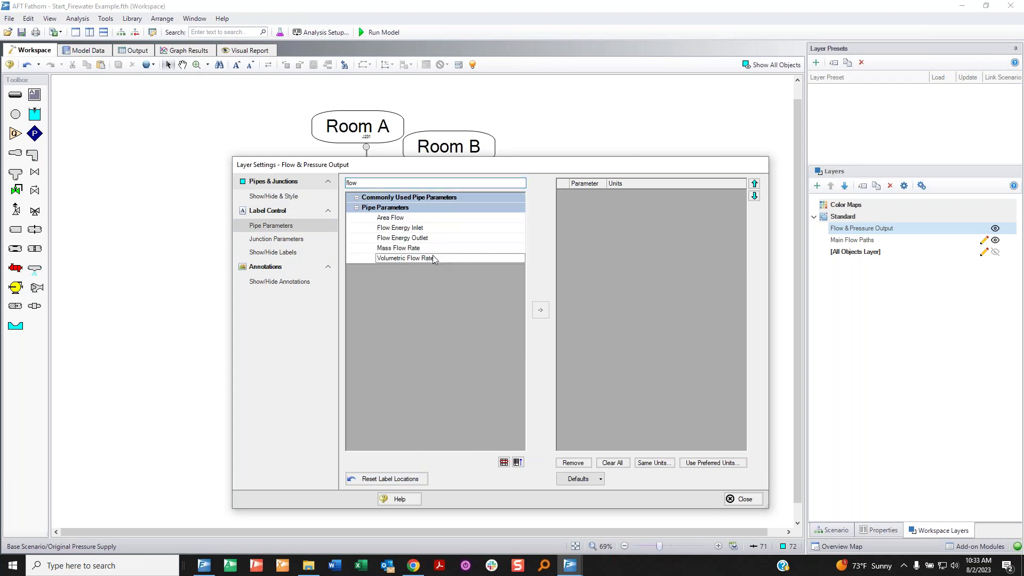
Add Pressure Static Inlet to the layer's pipe label parameters and set its units to psig
click(387, 182)
key(BackSpace)
key(BackSpace)
key(BackSpace)
key(BackSpace)
text(pres)
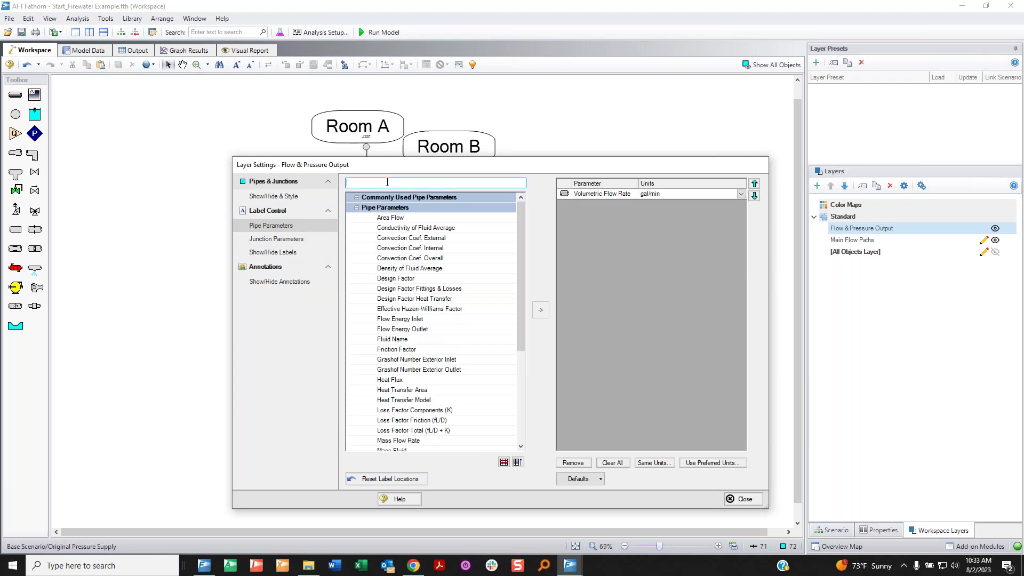
double_click(435, 360)
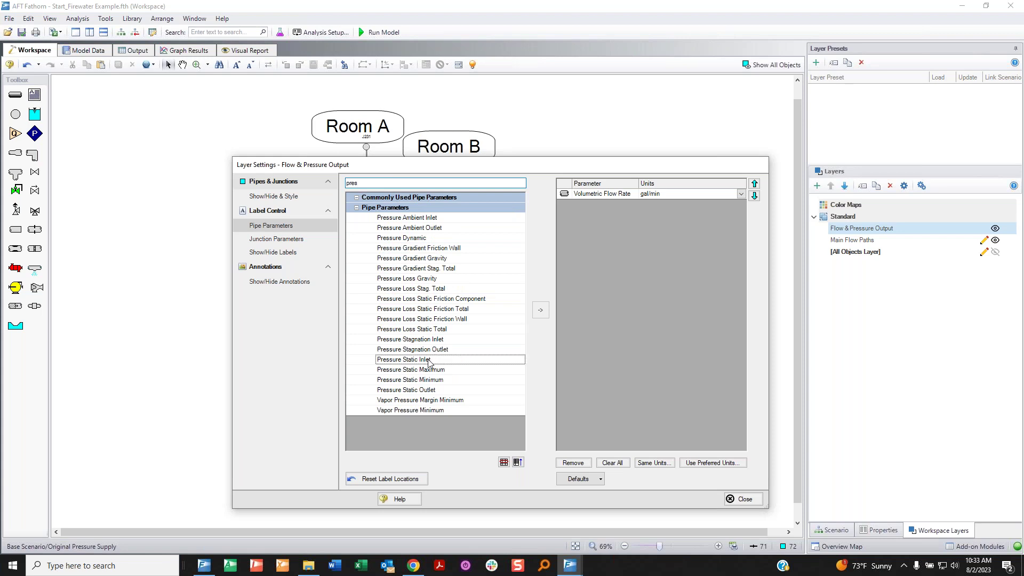
click(742, 207)
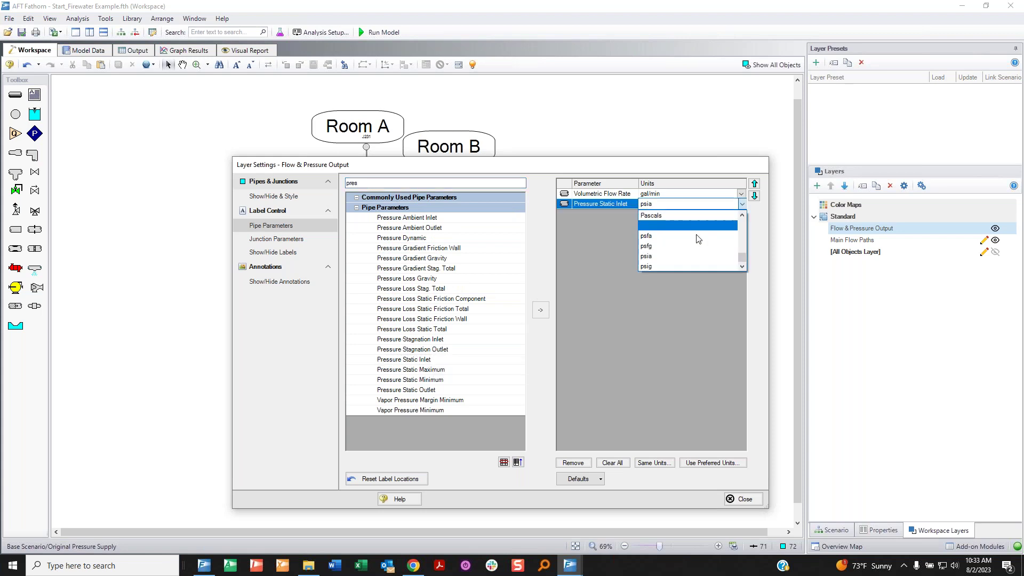
click(668, 264)
Stop forcing shown labels to match shown objects and show the labels of all pipes in the layer
drag(642, 166, 587, 125)
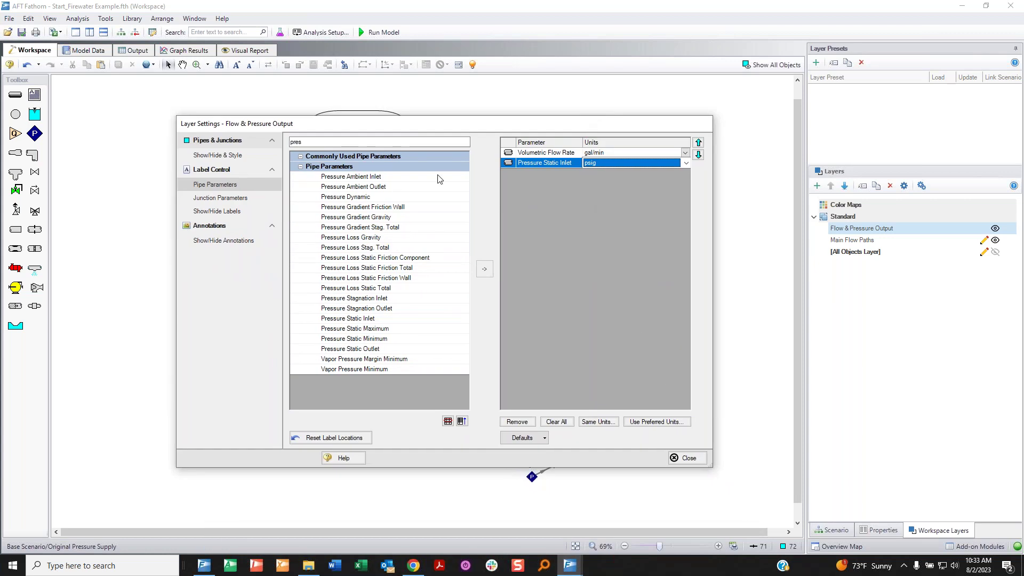
click(238, 199)
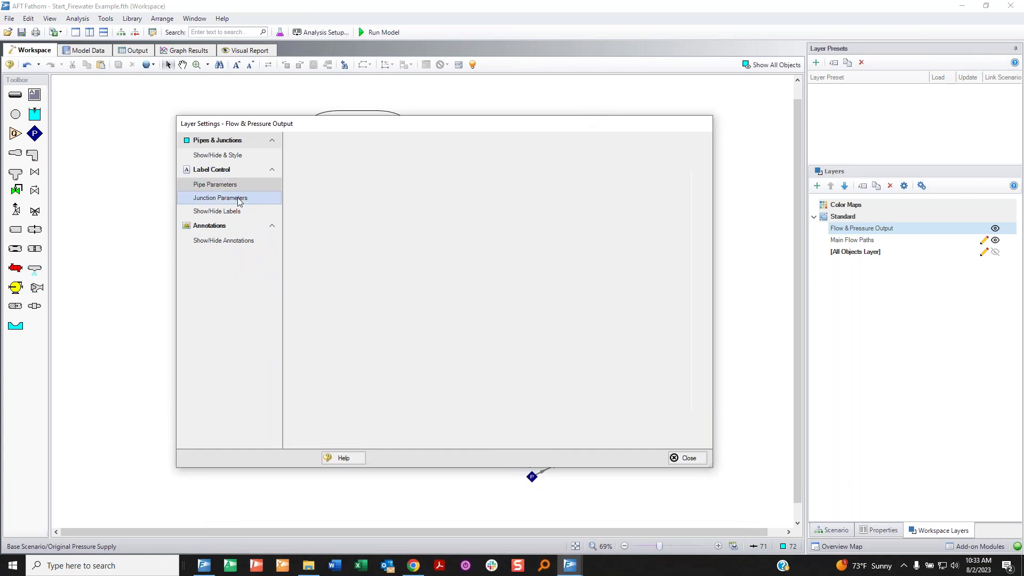
click(238, 212)
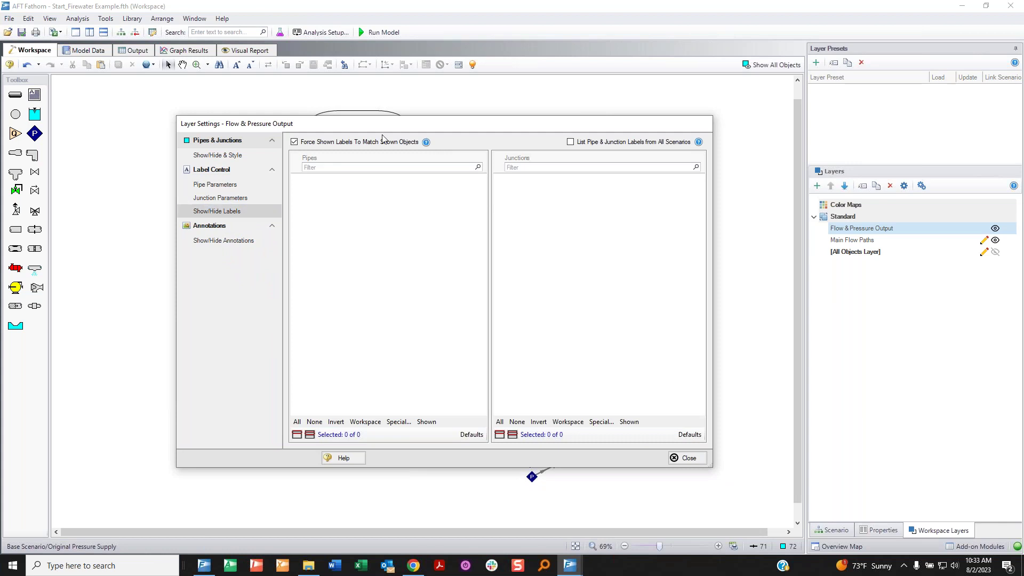
drag(375, 129, 637, 133)
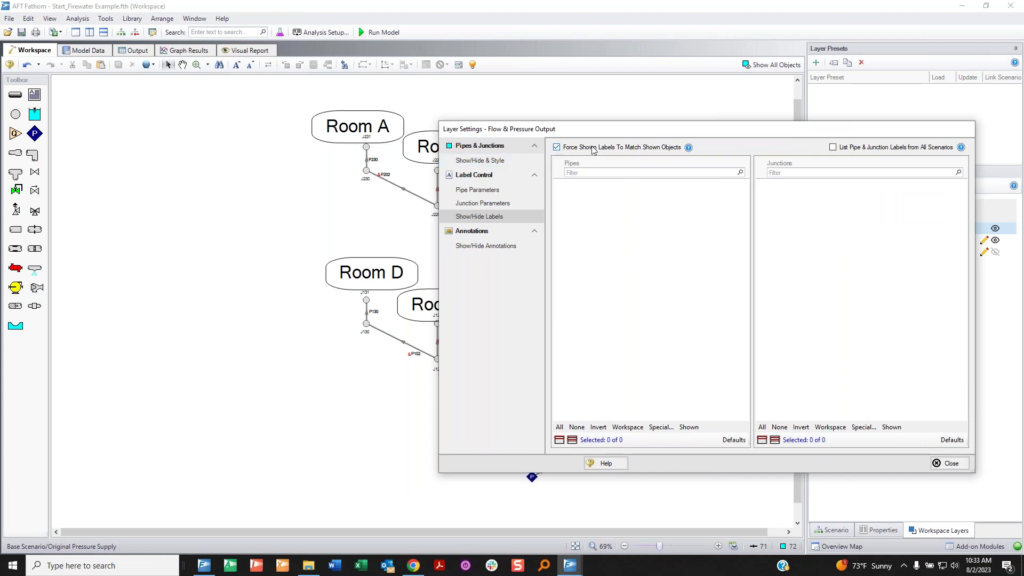
drag(634, 184, 594, 192)
click(515, 162)
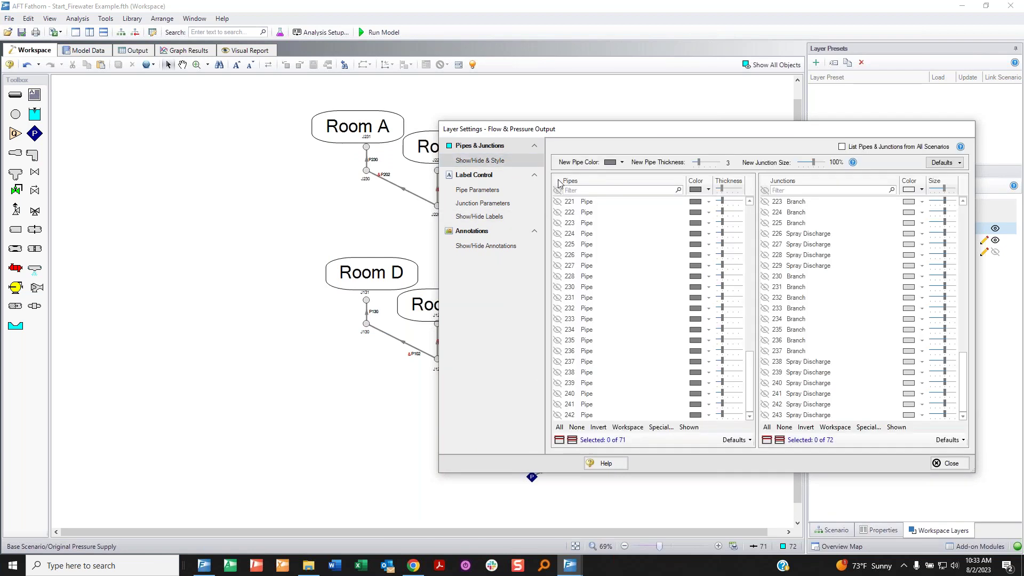
click(512, 220)
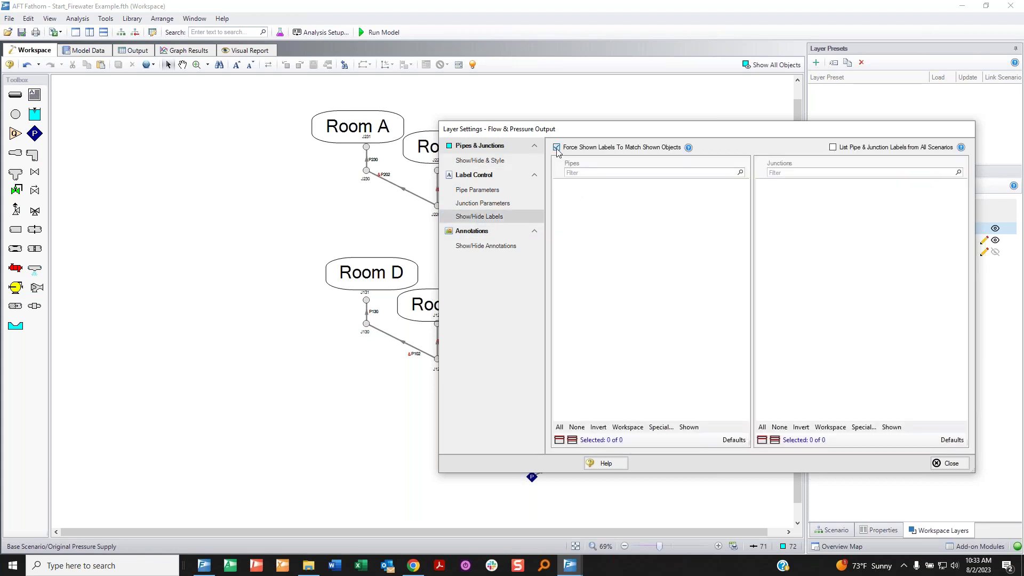
click(559, 427)
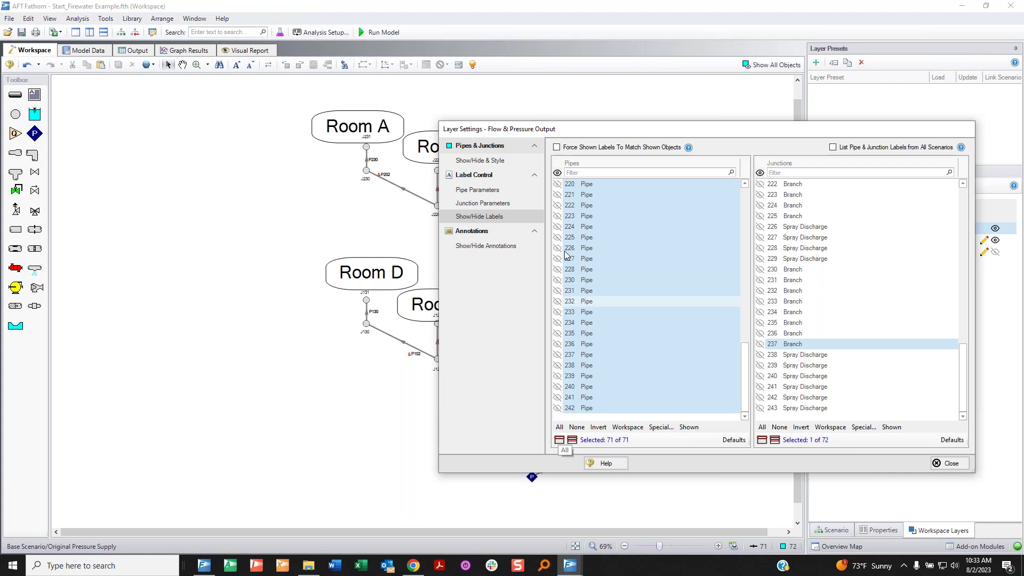
click(558, 178)
Examine the flow and pressure labels on the workspace pipes and close the layer settings
drag(571, 129, 290, 330)
scroll(365, 412, up, 7)
scroll(390, 436, up, 6)
drag(413, 307, 448, 333)
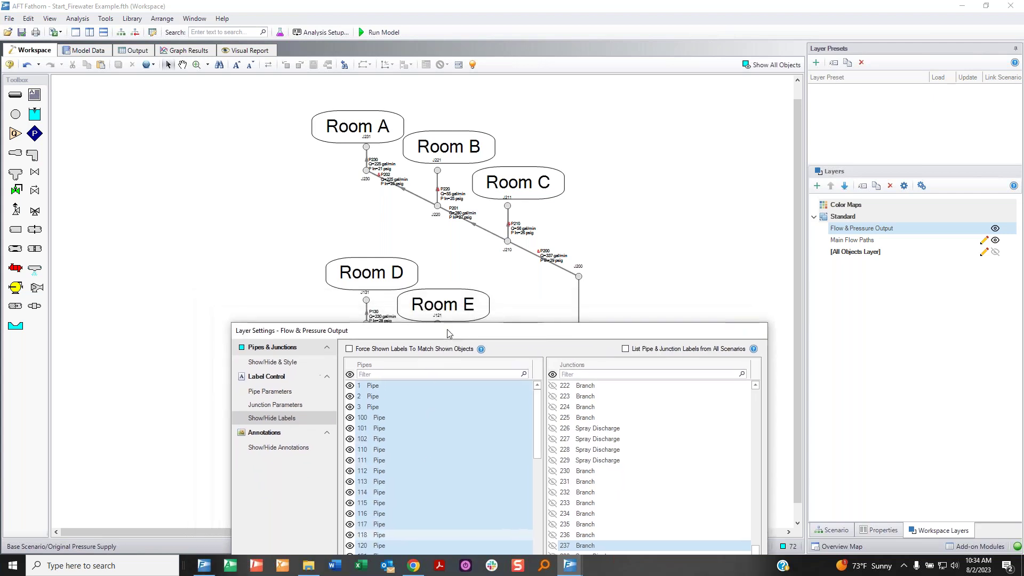
mouse_move(391, 161)
mouse_down()
mouse_move(405, 217)
mouse_move(379, 154)
mouse_up()
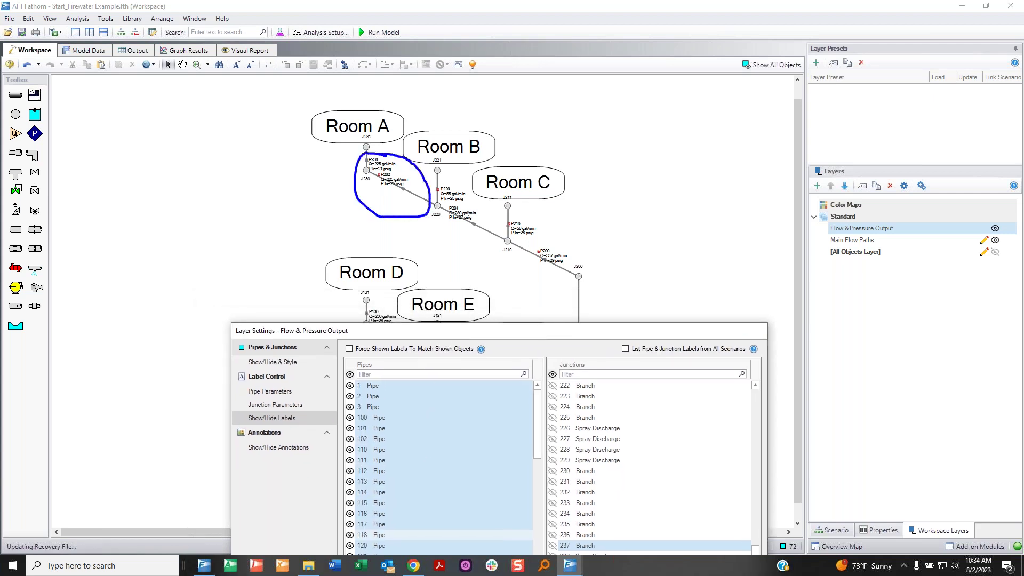
mouse_move(436, 206)
mouse_down()
mouse_move(645, 194)
mouse_move(791, 211)
mouse_move(817, 238)
mouse_up()
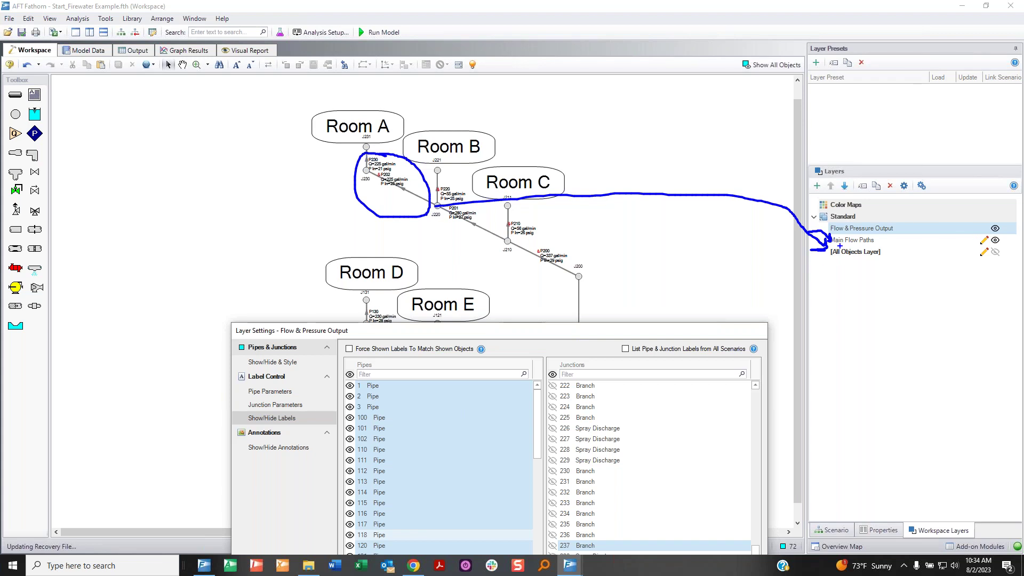
drag(909, 242, 936, 242)
key(Escape)
mouse_move(536, 331)
mouse_down()
mouse_move(683, 256)
mouse_move(700, 132)
mouse_up()
click(907, 466)
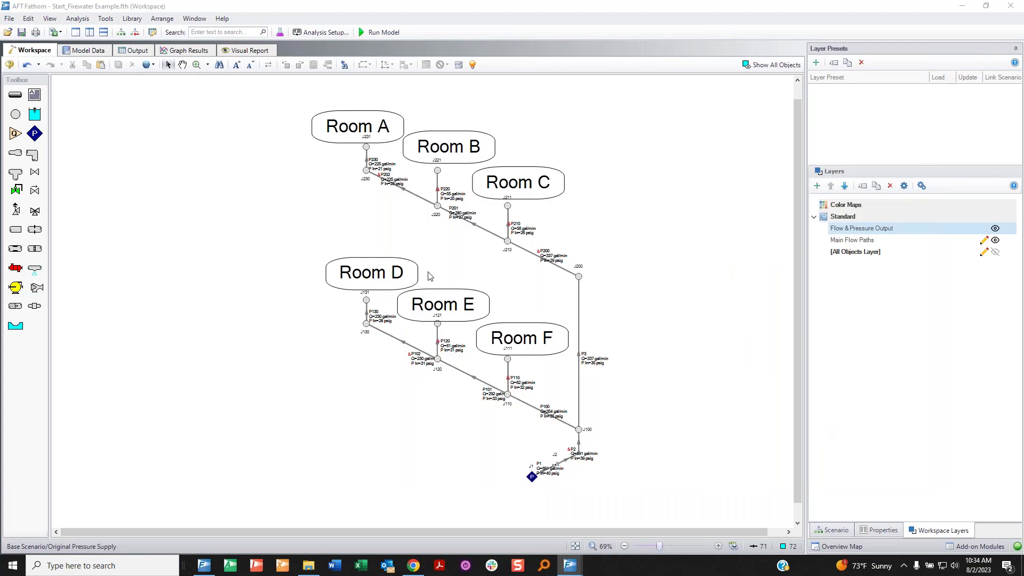
scroll(386, 211, up, 5)
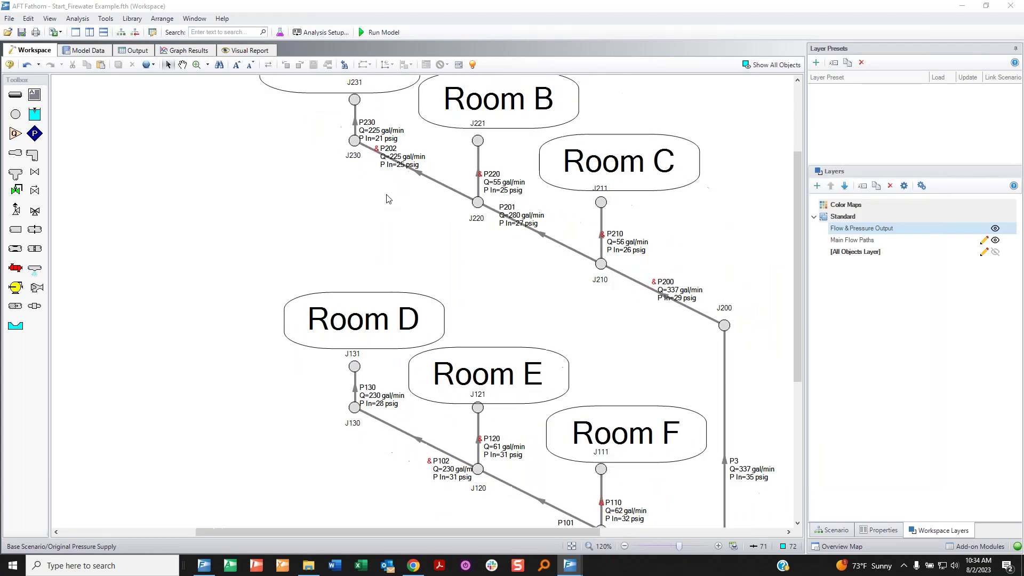
click(397, 155)
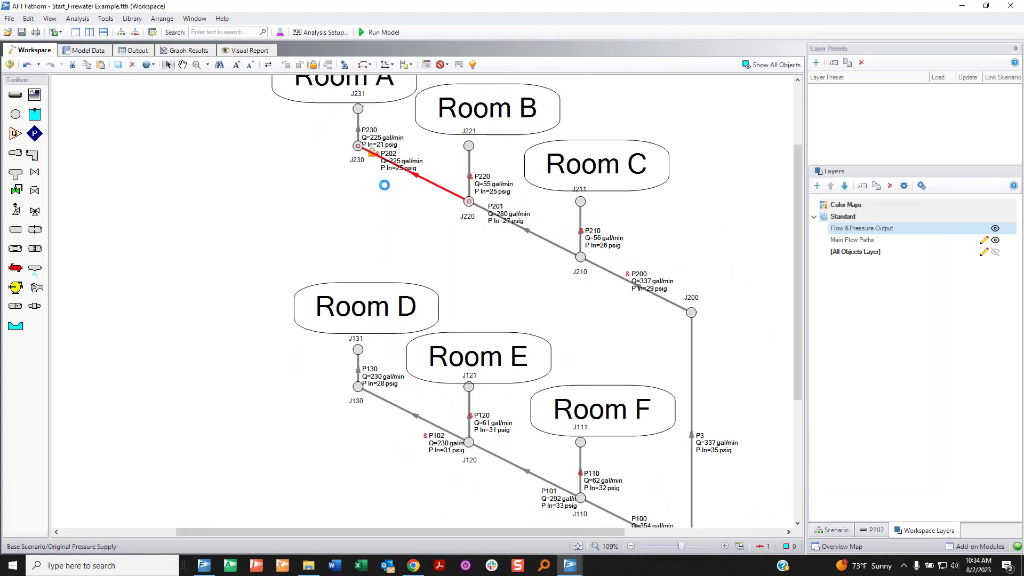
double_click(382, 170)
click(545, 121)
click(377, 263)
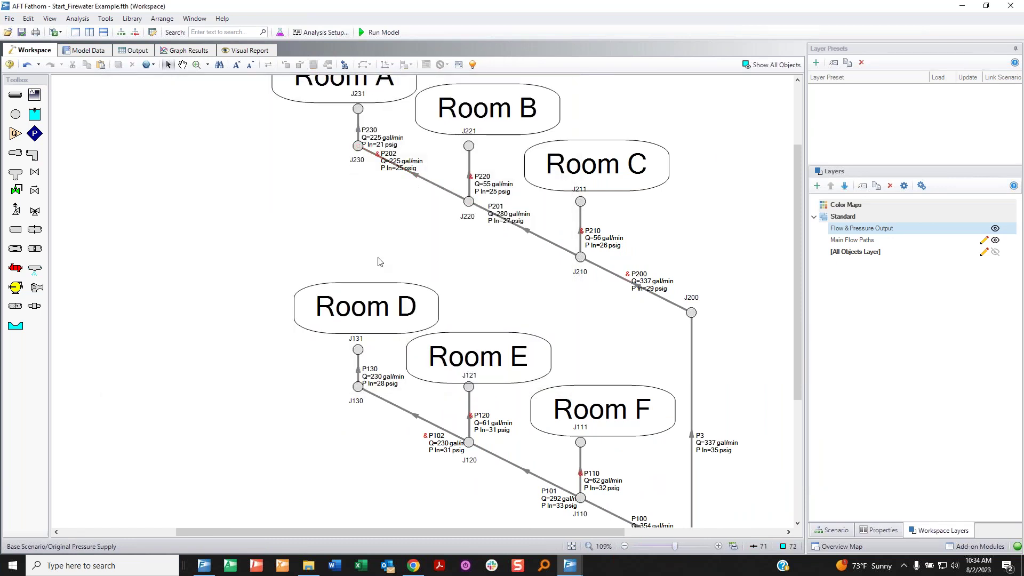
key(ctrl+a)
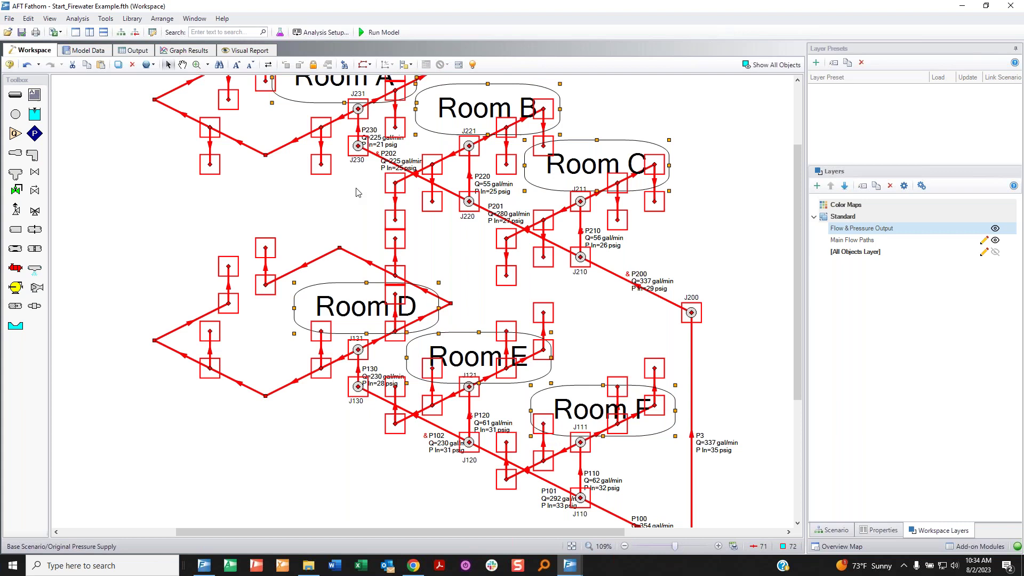
click(357, 189)
Move the labels of pipes P202, P230, P220, P201, P210 and P200 clear of the upper branch pipework
drag(387, 178, 383, 207)
drag(381, 135, 326, 128)
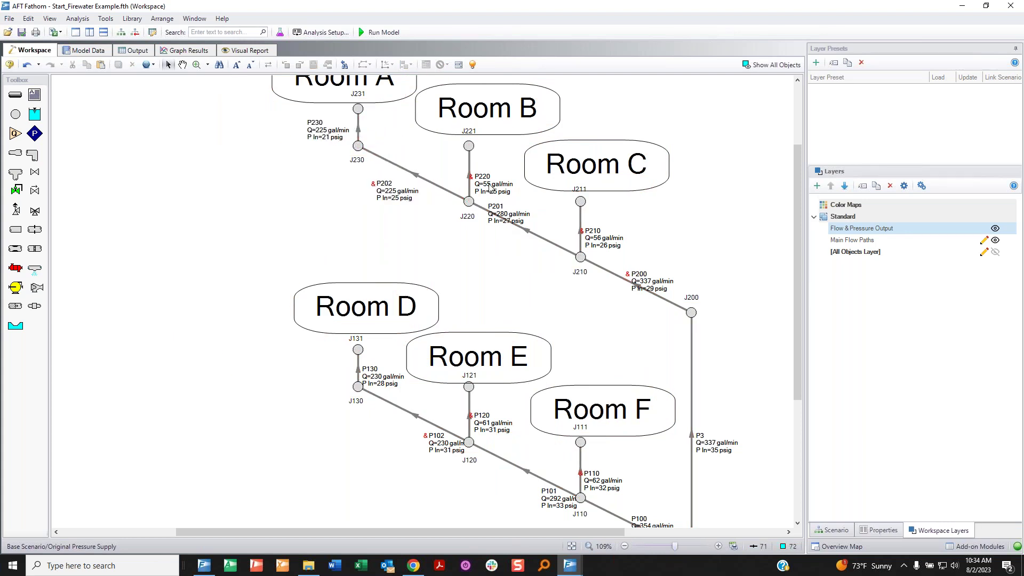
drag(489, 183, 492, 172)
drag(501, 215, 502, 245)
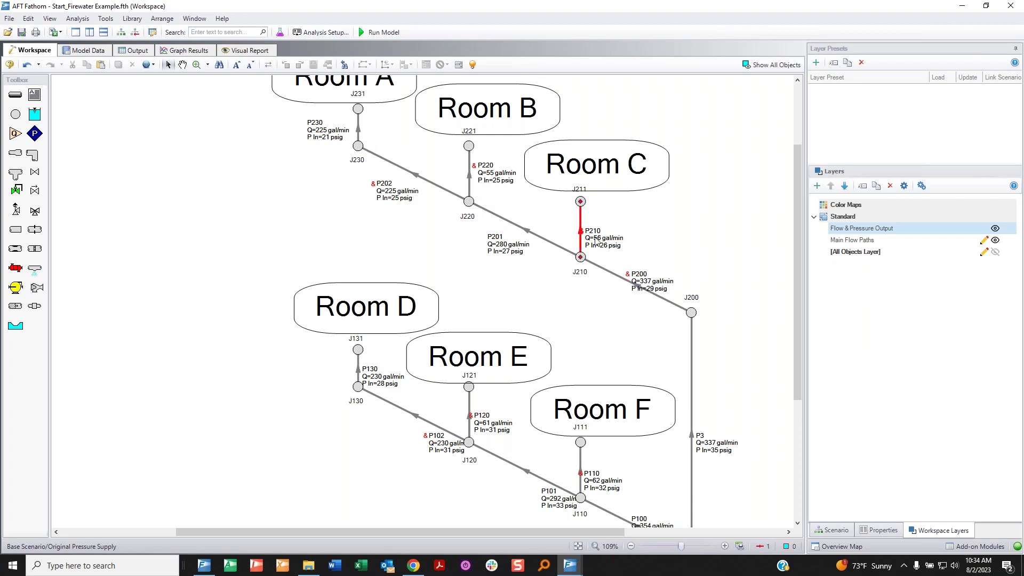
drag(593, 238, 596, 235)
drag(629, 271, 609, 300)
Move the labels of pipes P2, P1, P100, P101, P102, P120 and P130 clear of the supply and lower branch pipework
scroll(686, 350, down, 2)
click(710, 408)
click(758, 401)
drag(799, 395, 799, 474)
drag(707, 449, 730, 453)
drag(654, 461, 665, 476)
drag(656, 391, 642, 409)
drag(572, 356, 540, 355)
mouse_move(513, 296)
mouse_down()
mouse_move(447, 308)
mouse_move(511, 302)
mouse_up()
drag(421, 255, 369, 245)
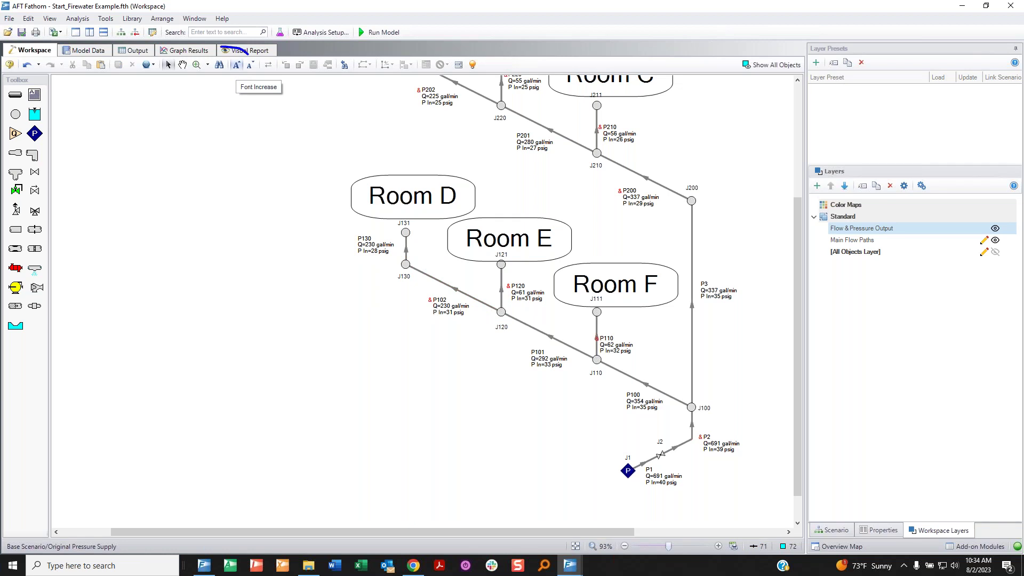
Increase the font size of the pipe and junction labels by three increments
click(238, 67)
click(238, 66)
click(238, 66)
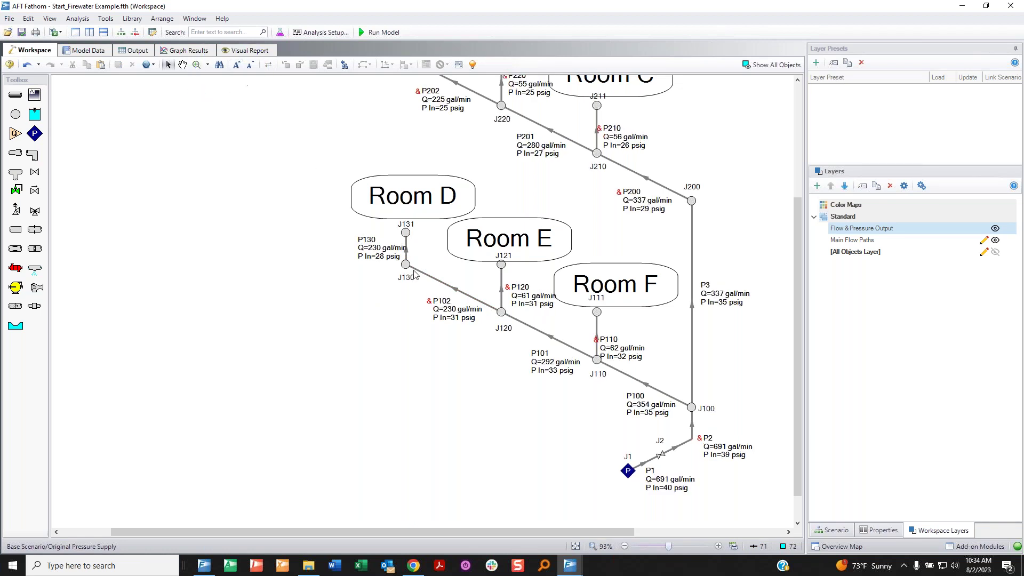
Try shifting the P230 label off its pipe, and undo the latest label moves for P230 and P130
drag(796, 279, 798, 180)
click(376, 194)
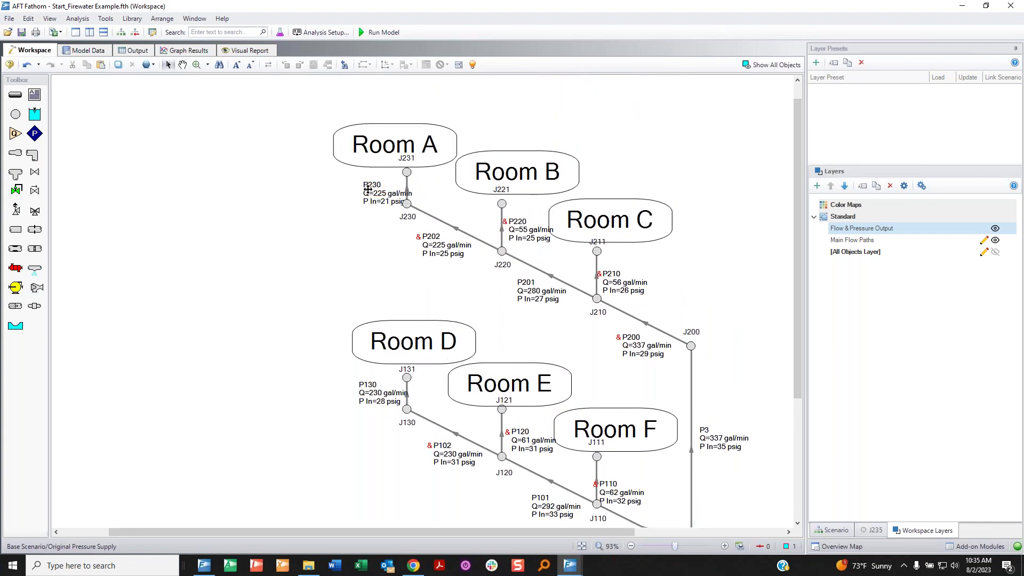
drag(385, 204, 376, 198)
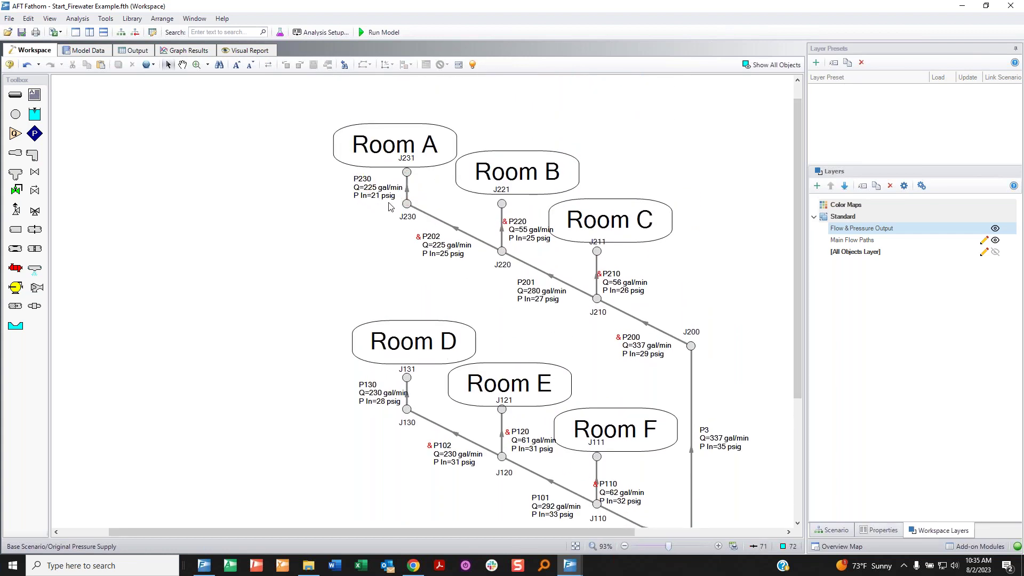
key(ctrl+z)
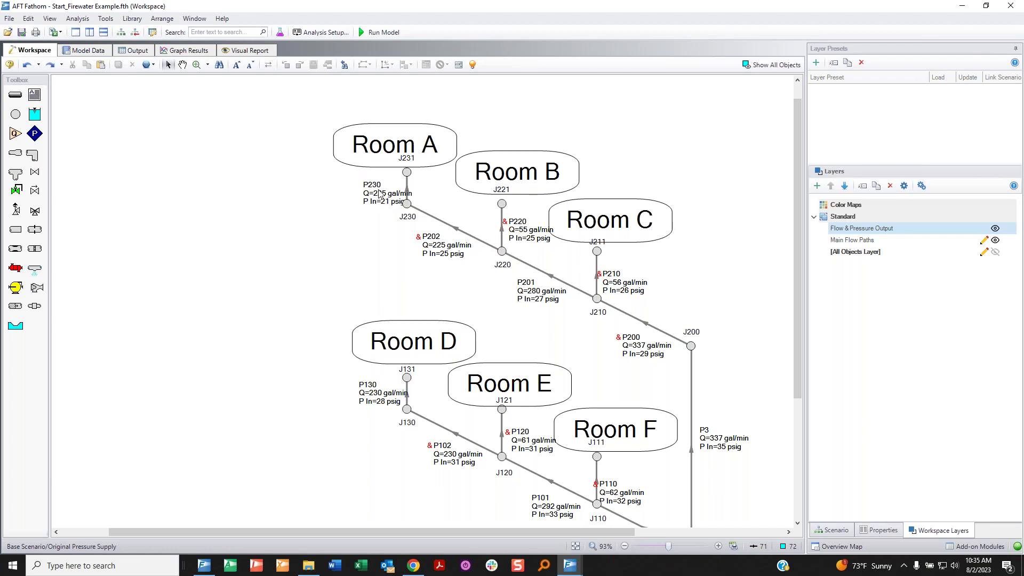
key(ctrl+z)
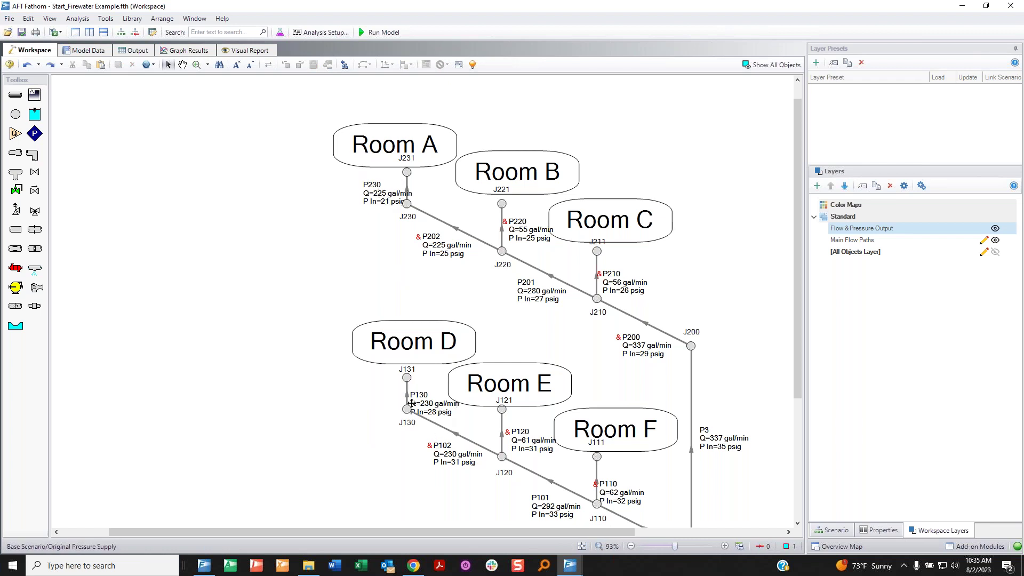
Place the P130 and P230 labels just left of their vertical pipes below Room D and Room A
drag(425, 407, 364, 394)
click(381, 193)
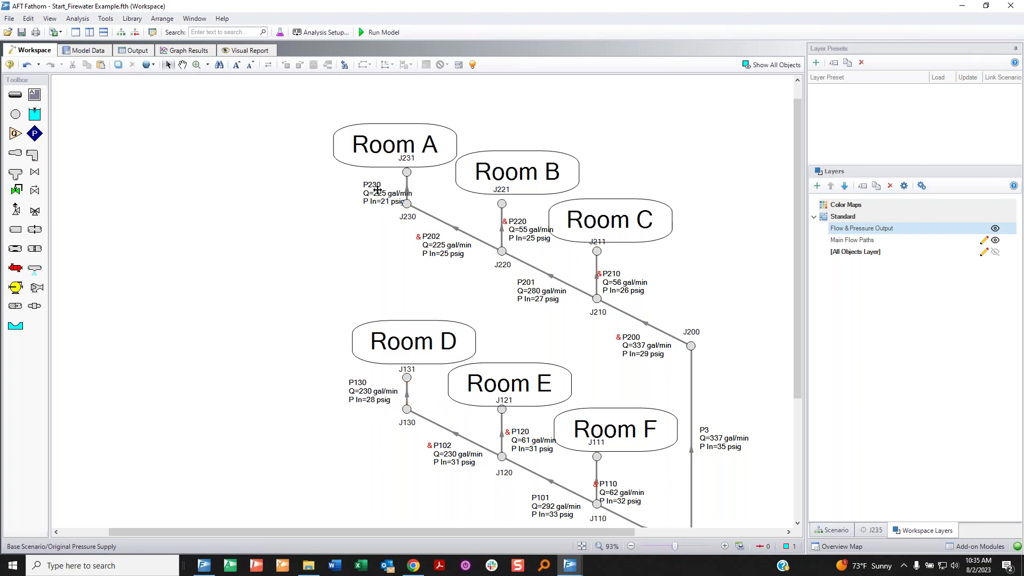
drag(381, 194, 369, 189)
click(399, 201)
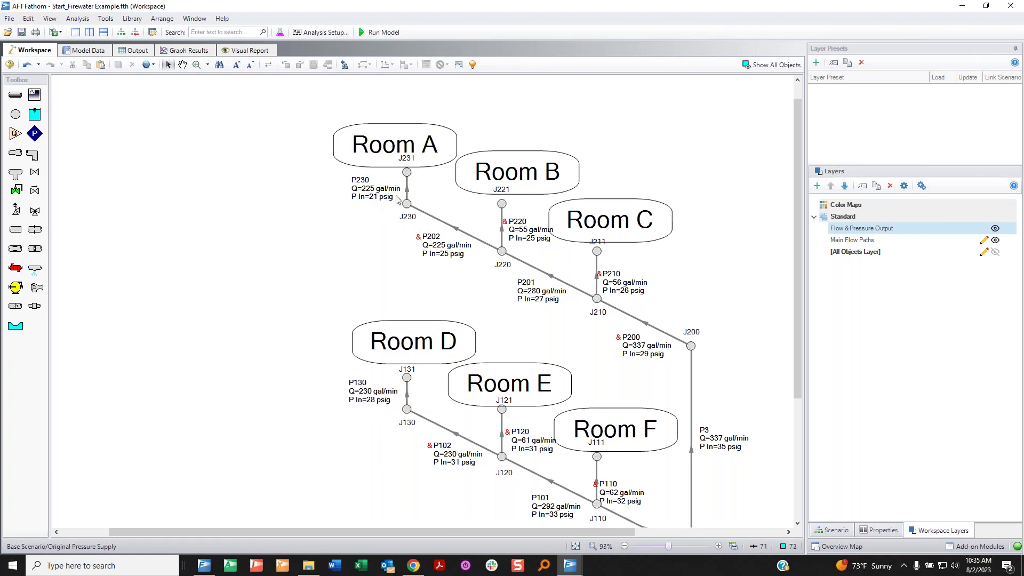
Select all workspace objects to inspect the pipes and junctions hidden by the layer, and clear the selection
key(ctrl+a)
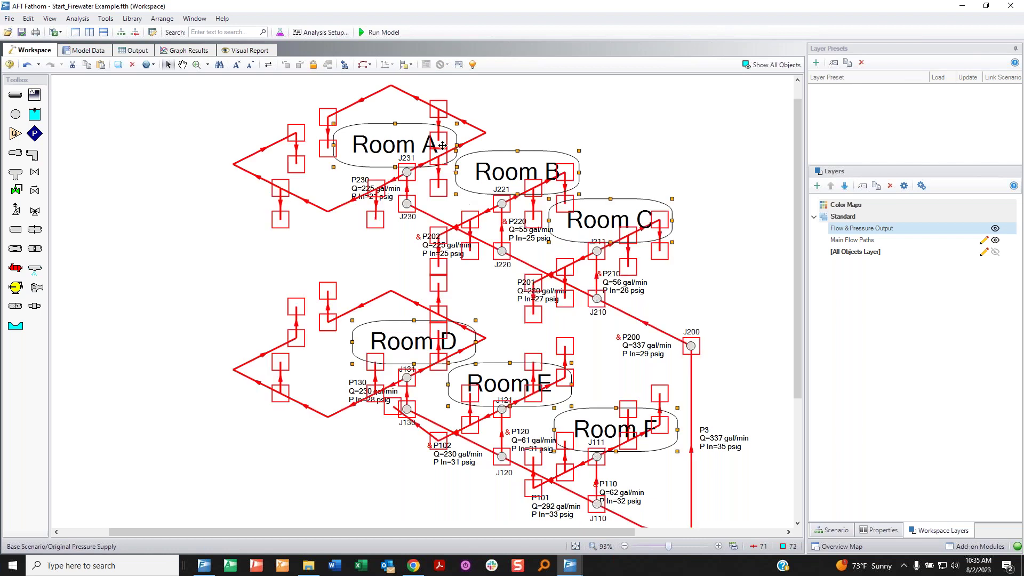
click(671, 145)
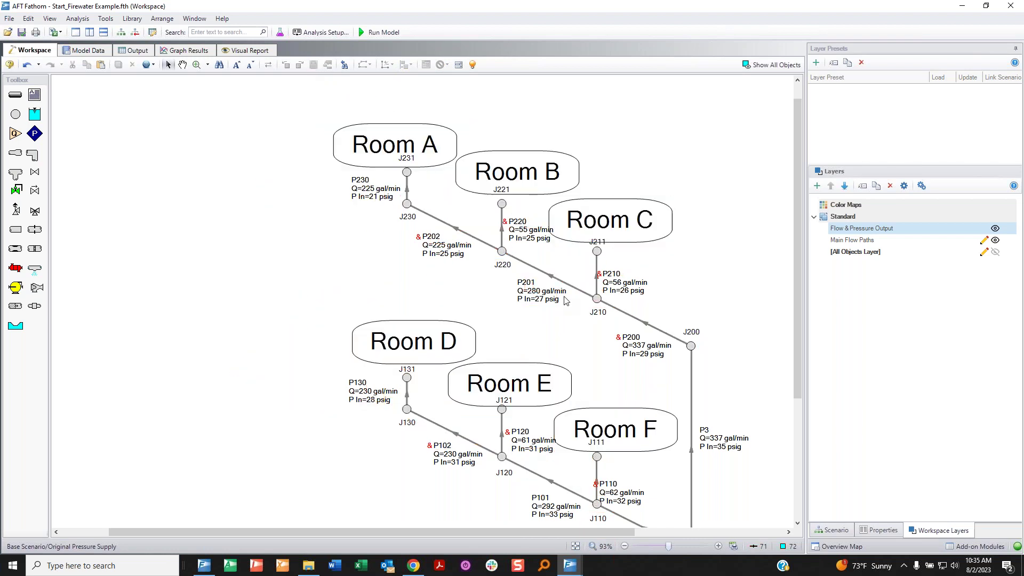
mouse_move(439, 228)
mouse_down()
mouse_move(406, 235)
mouse_move(467, 232)
mouse_move(433, 227)
mouse_up()
key(Escape)
scroll(705, 345, down, 3)
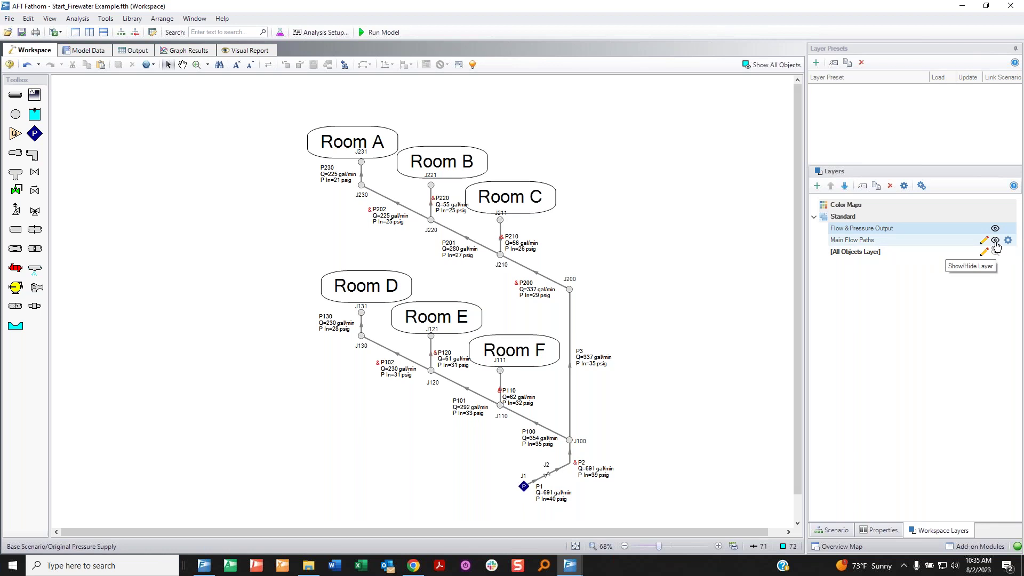
Hide the Main Flow Paths layer and inspect the pipe and junction visibility settings of the Flow & Pressure Output layer
mouse_move(996, 232)
mouse_down()
mouse_move(985, 254)
mouse_move(1004, 233)
mouse_up()
click(996, 240)
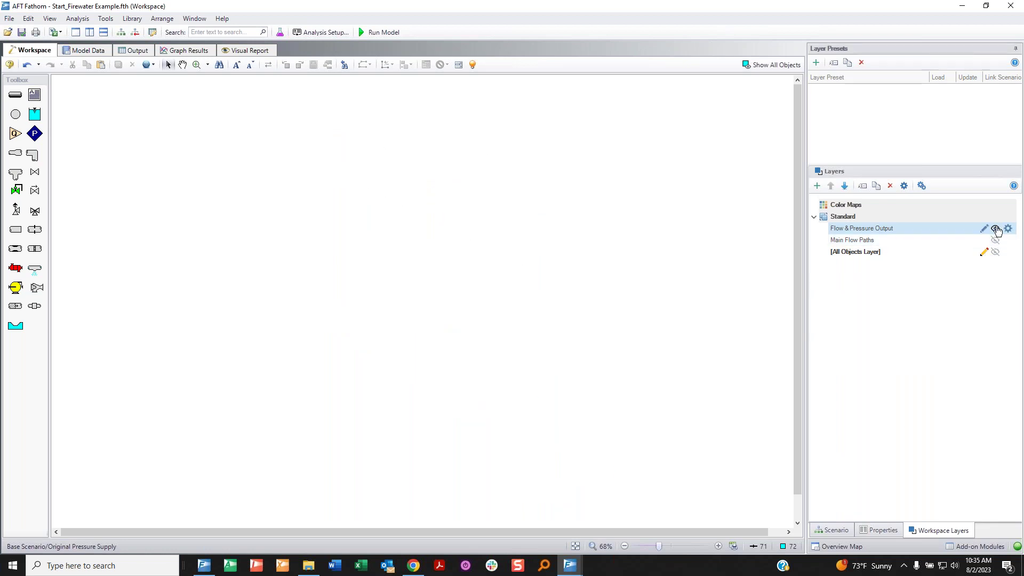
click(1007, 232)
click(308, 206)
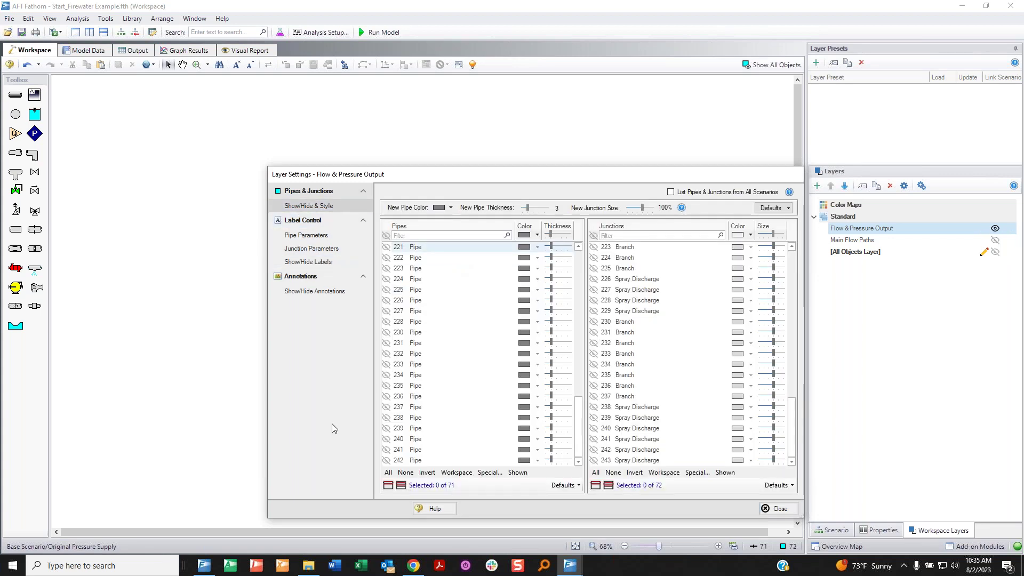
click(774, 508)
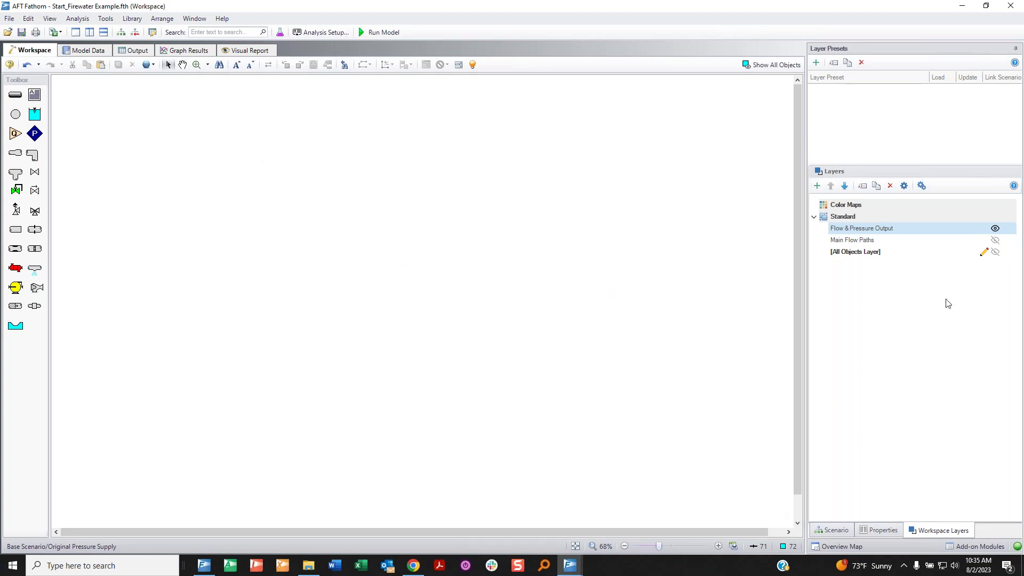
Show and hide the Main Flow Paths layer again to compare the workspace with and without it
click(995, 230)
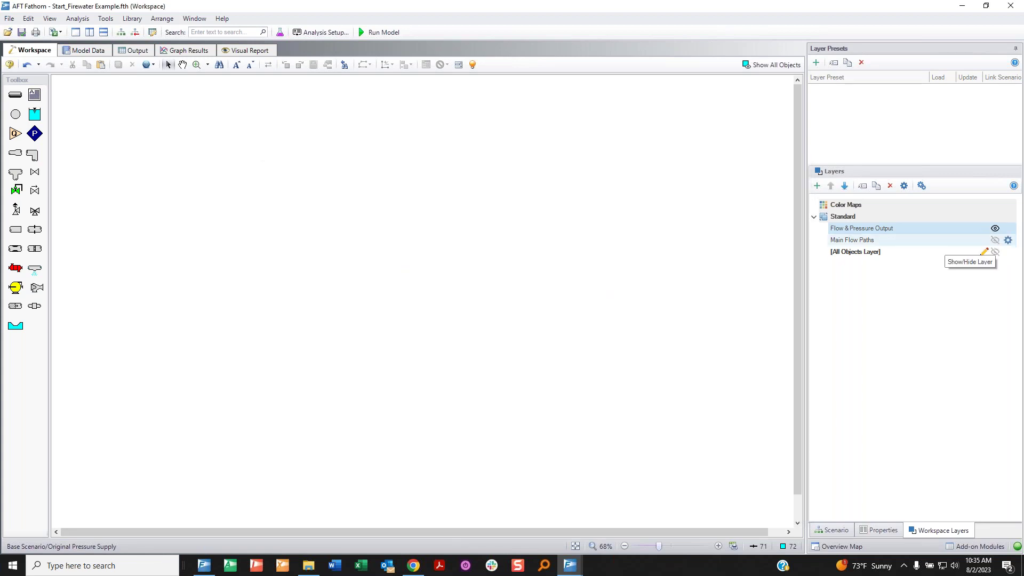
click(995, 240)
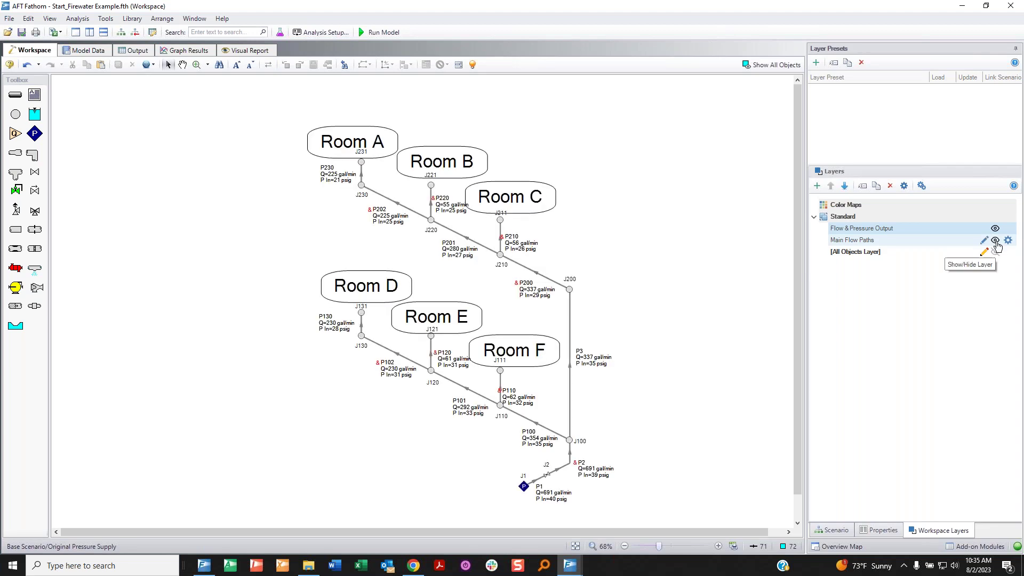
click(995, 240)
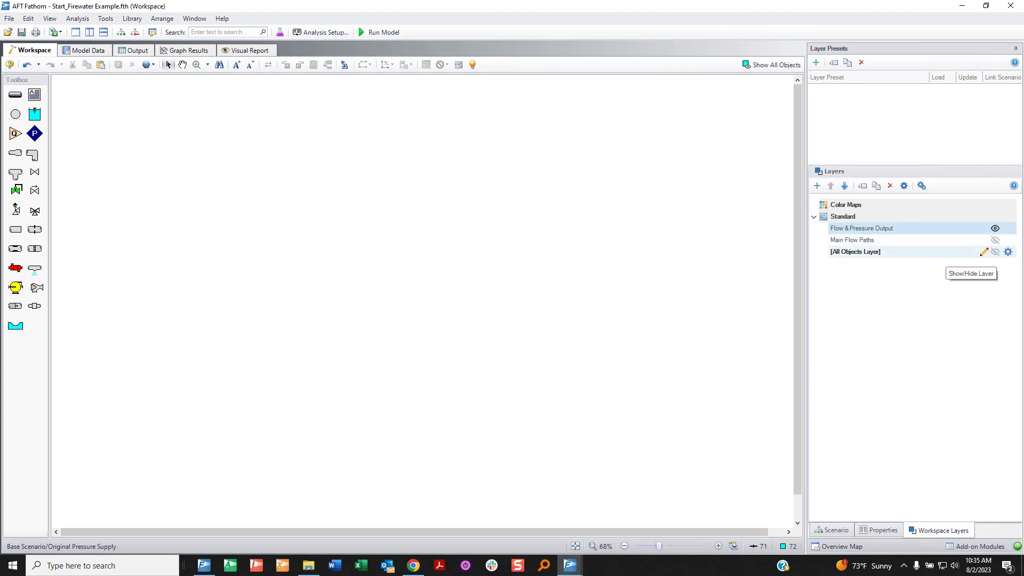
Show the All Objects Layer to examine its overlapping pipe labels, and switch back to showing Main Flow Paths instead
click(997, 252)
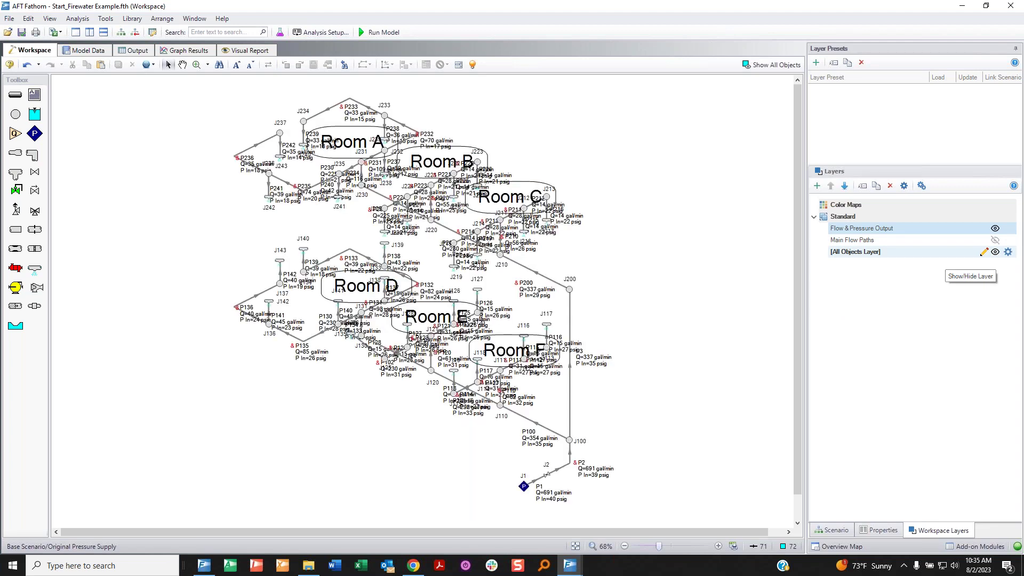
scroll(293, 176, up, 5)
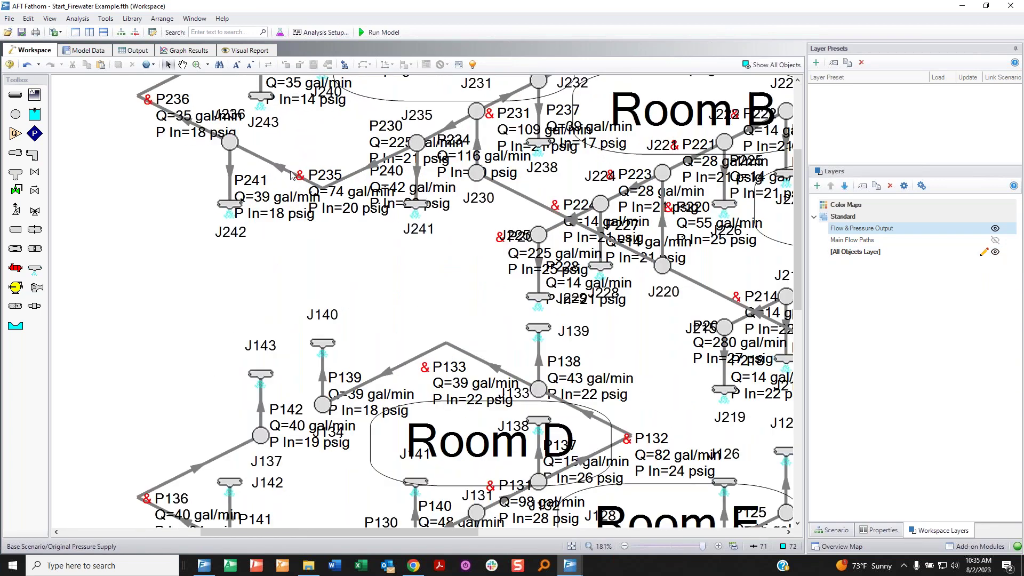
scroll(293, 176, down, 2)
scroll(564, 249, down, 2)
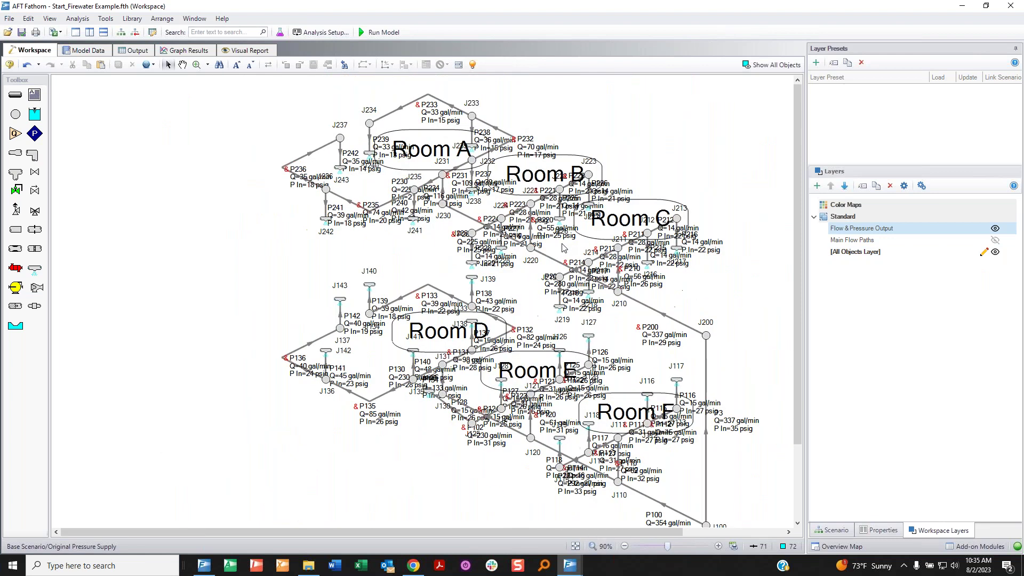
scroll(564, 249, down, 1)
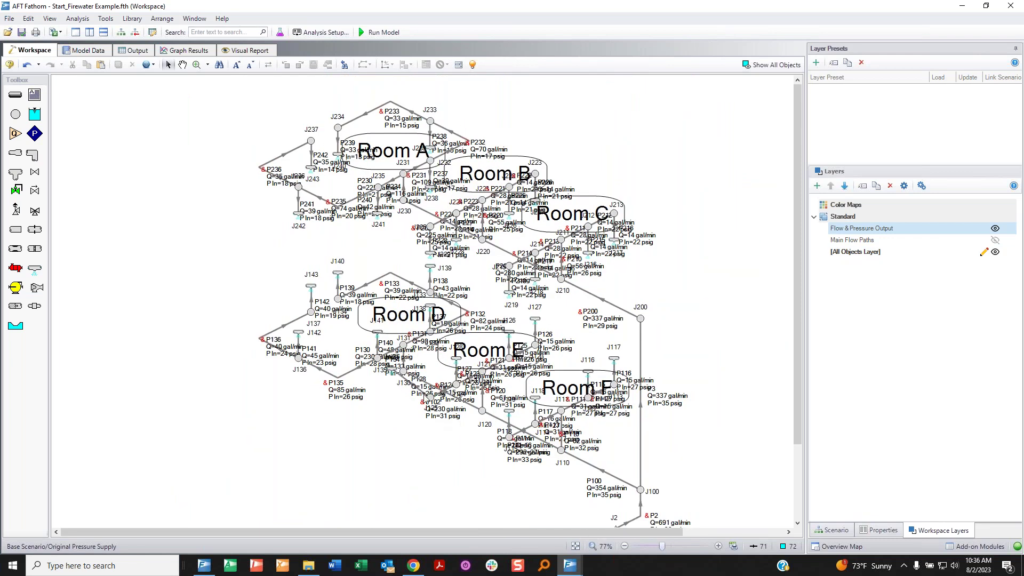
mouse_move(395, 360)
mouse_down()
mouse_move(404, 405)
mouse_move(437, 404)
mouse_move(434, 383)
mouse_move(398, 361)
mouse_up()
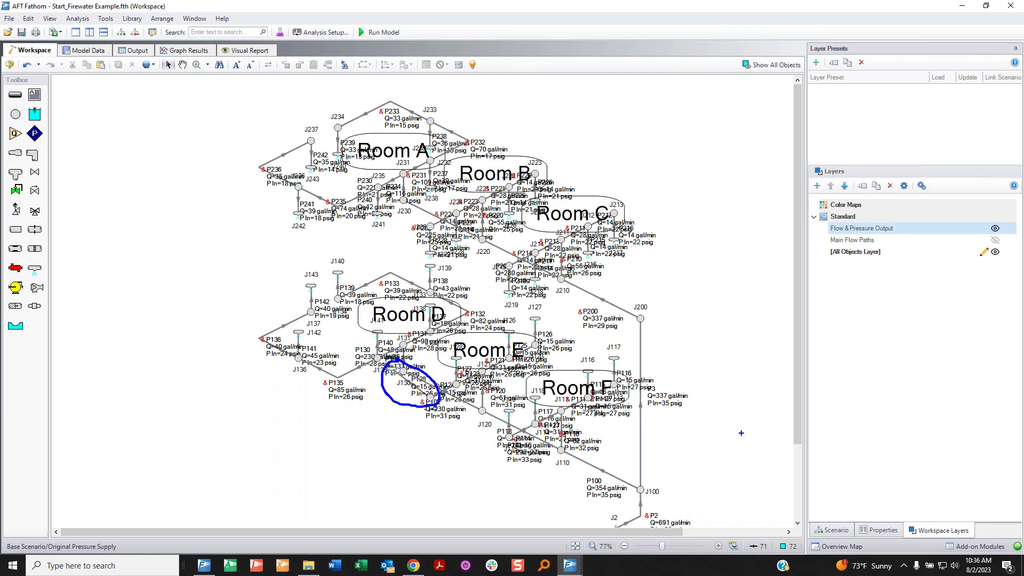
key(Escape)
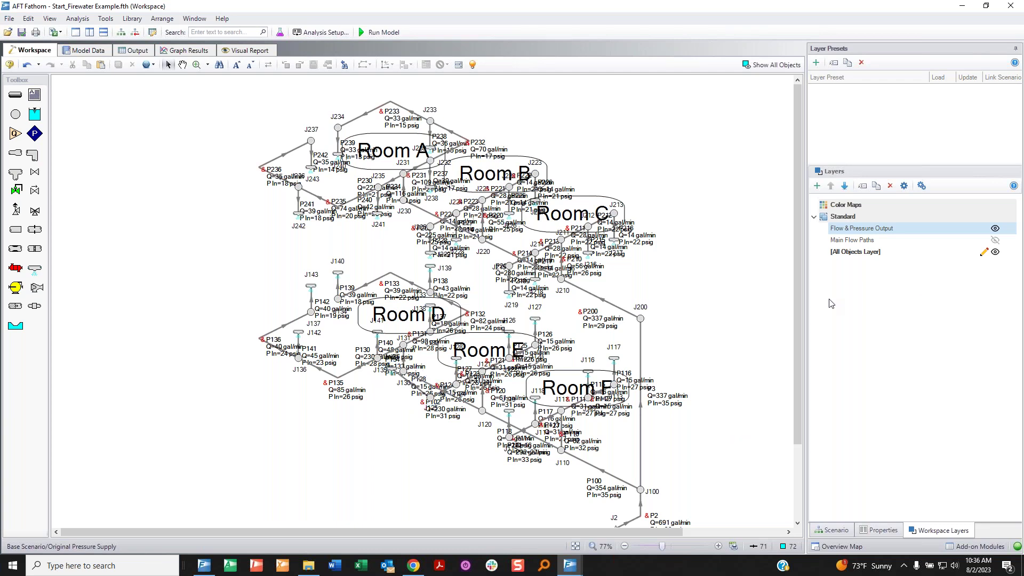
scroll(675, 353, down, 3)
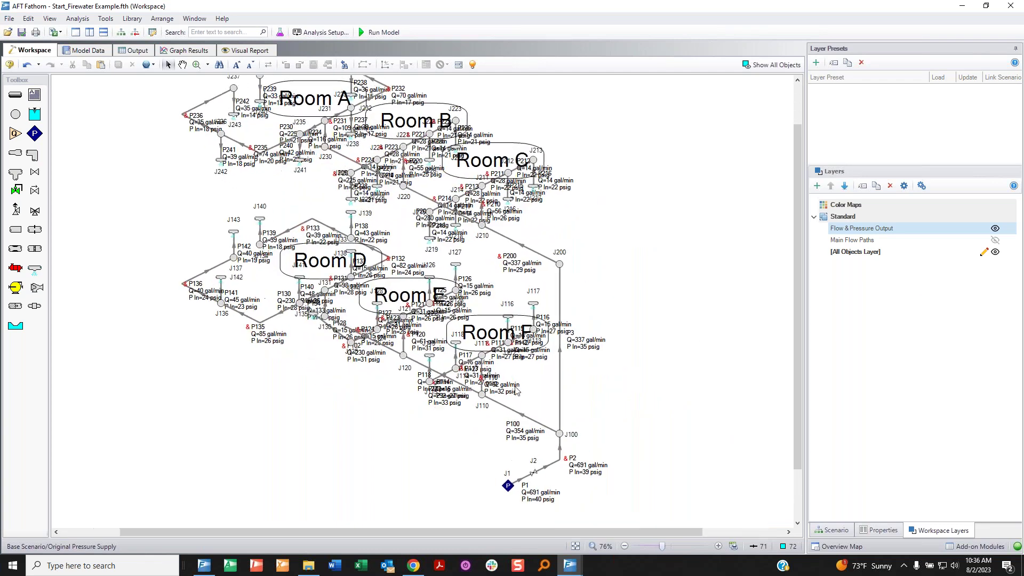
click(996, 251)
click(996, 240)
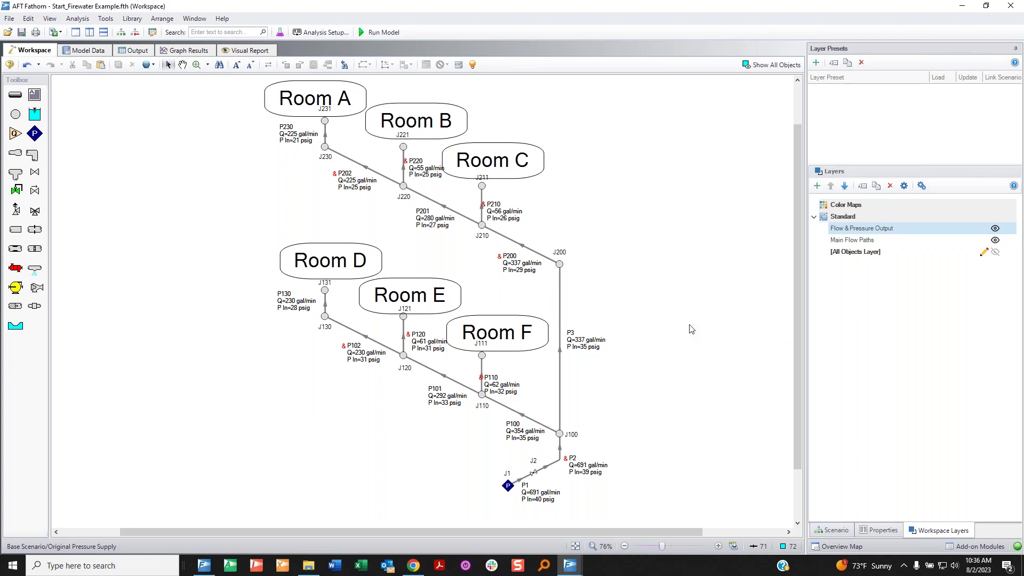
Add a color map layer named Low Flow Detection
click(817, 186)
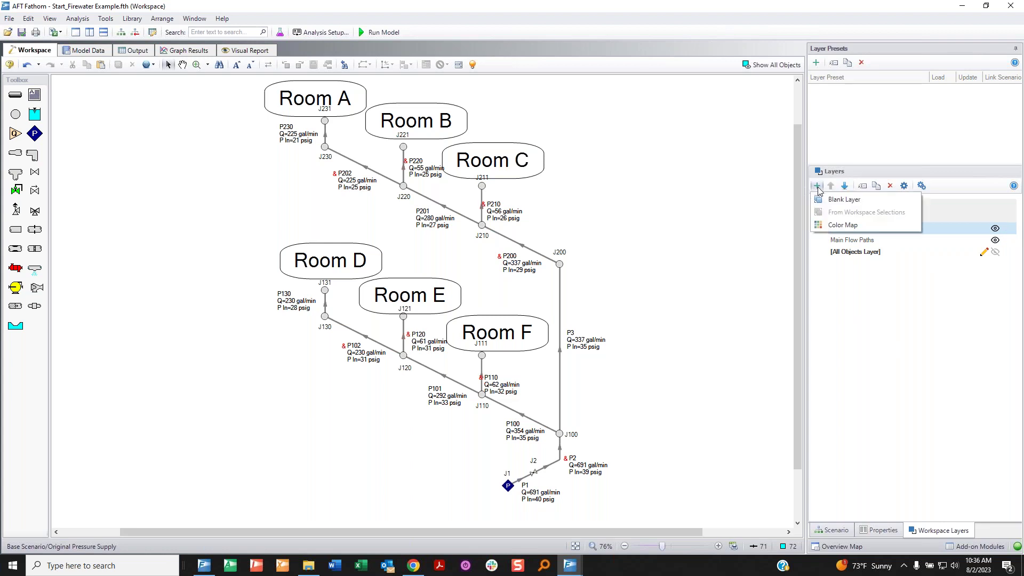
click(823, 226)
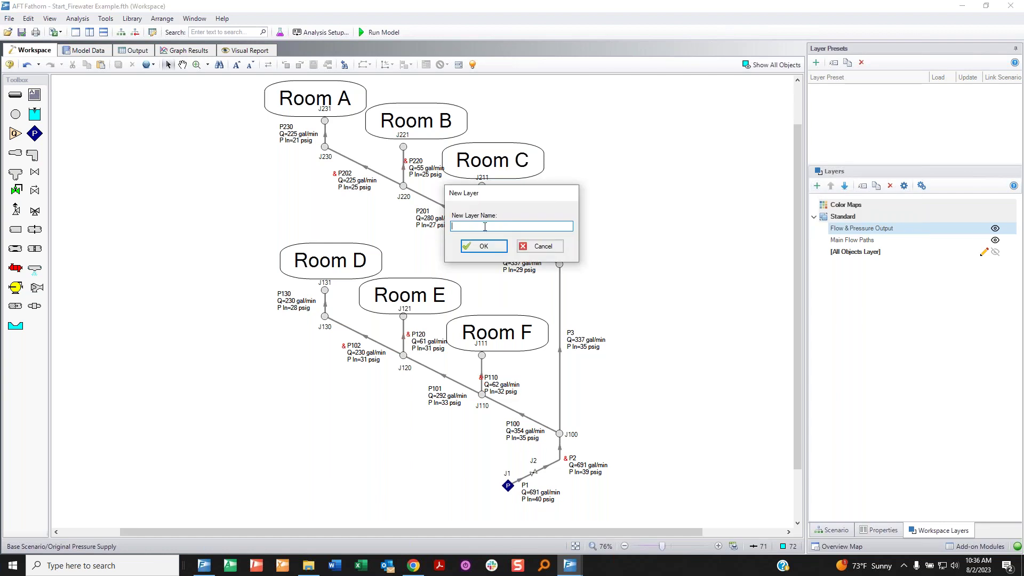
text(Low Flow Detection)
key(Return)
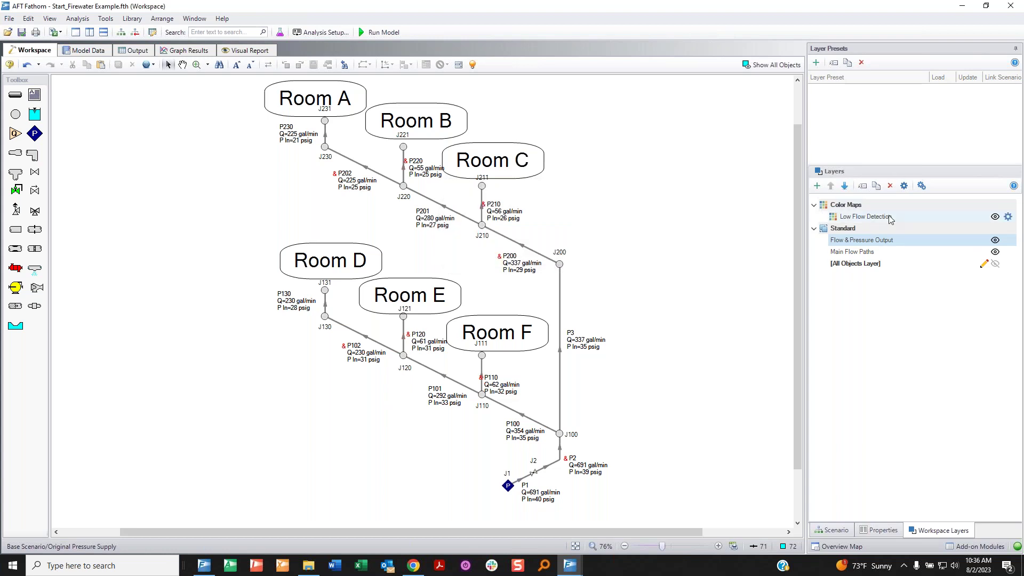
drag(776, 222, 801, 218)
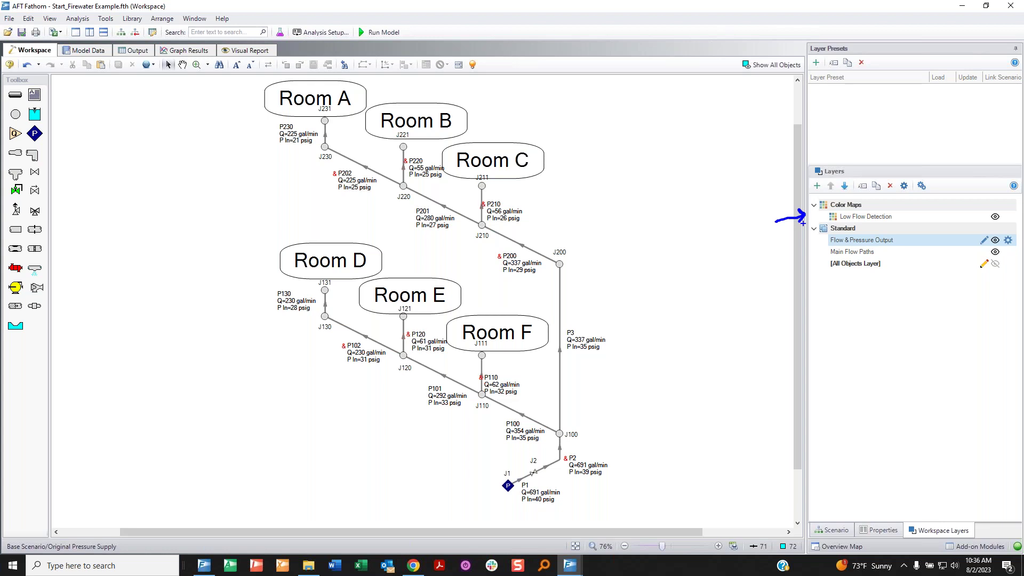
key(Escape)
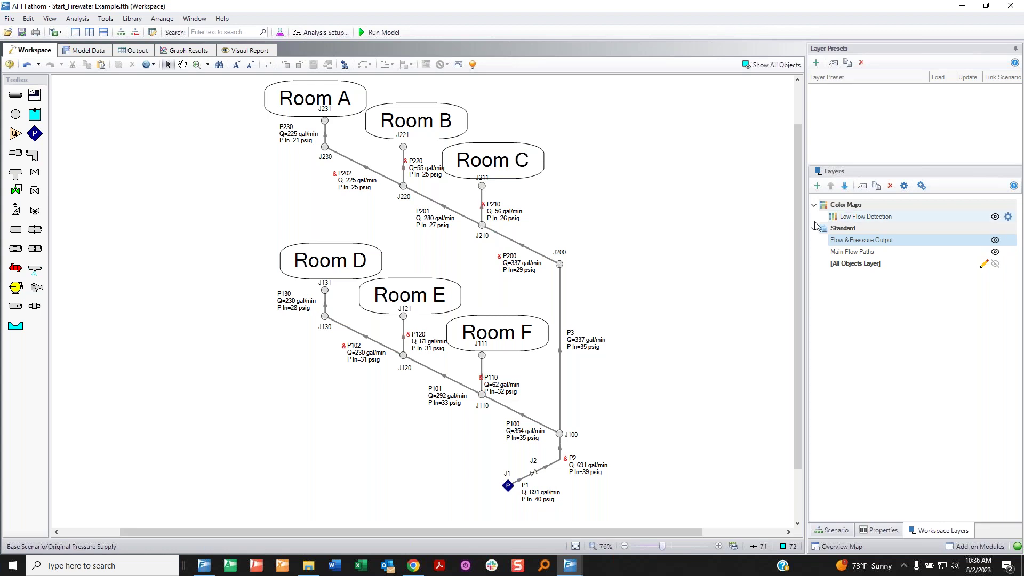
Open the Low Flow Detection layer's settings and set the color map parameter to Volumetric Flow Rate
click(1006, 218)
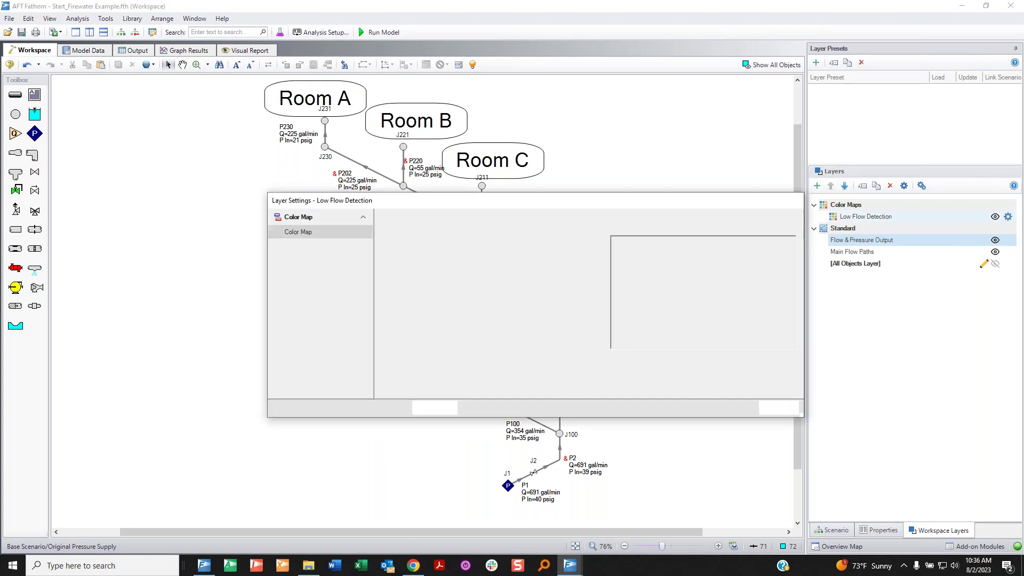
drag(703, 203, 623, 169)
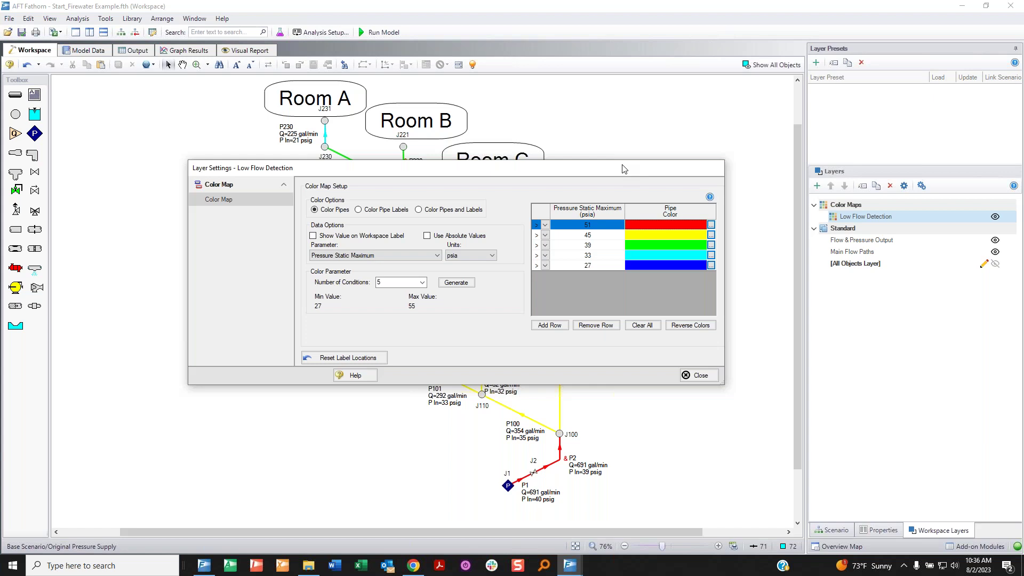
click(390, 257)
scroll(377, 299, down, 5)
click(373, 315)
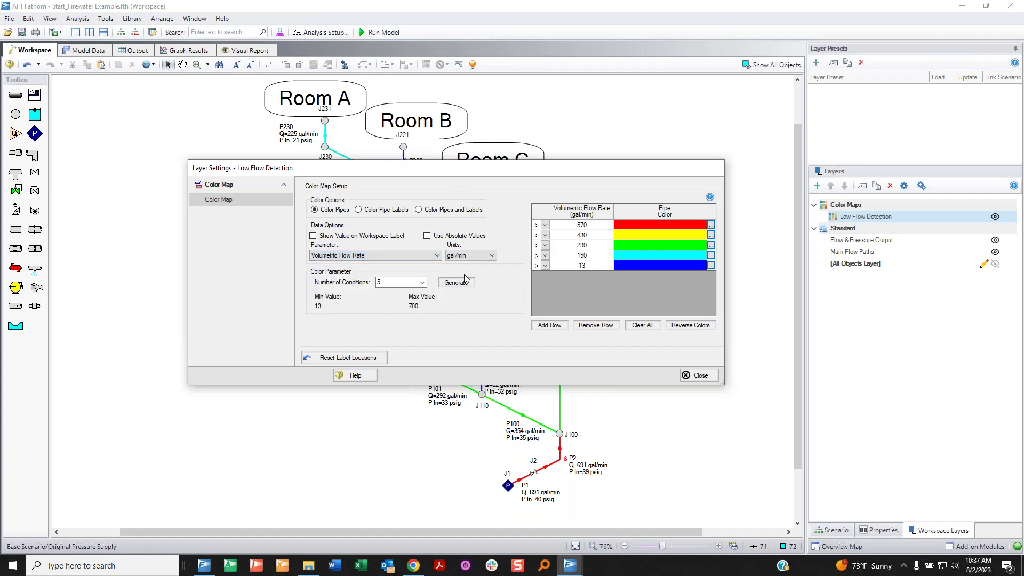
Generate the color map with 2 conditions and check the resulting pipe colors and legend on the workspace
double_click(398, 282)
text(2)
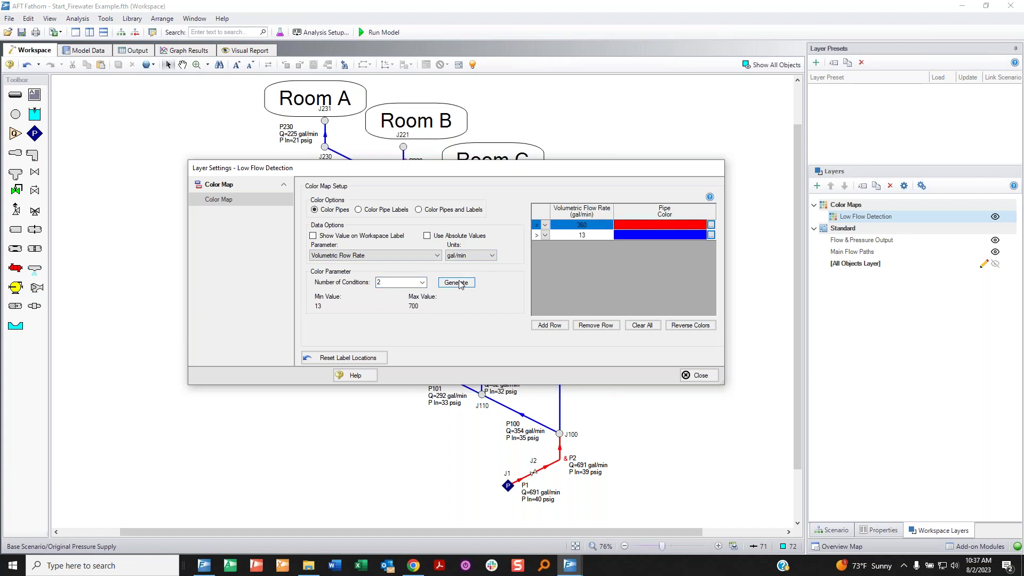
drag(584, 170, 781, 239)
drag(780, 189, 600, 317)
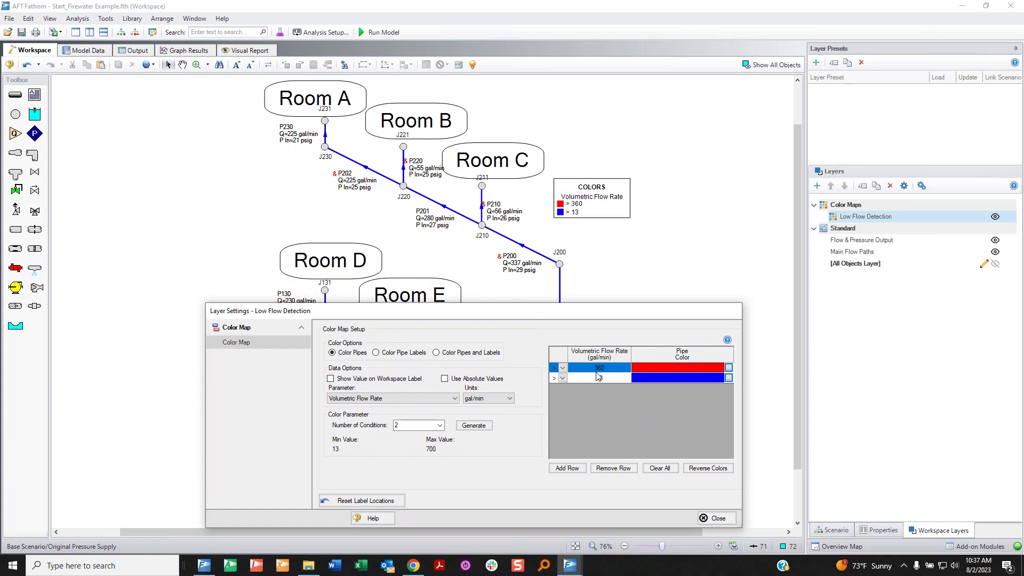
drag(607, 318, 633, 88)
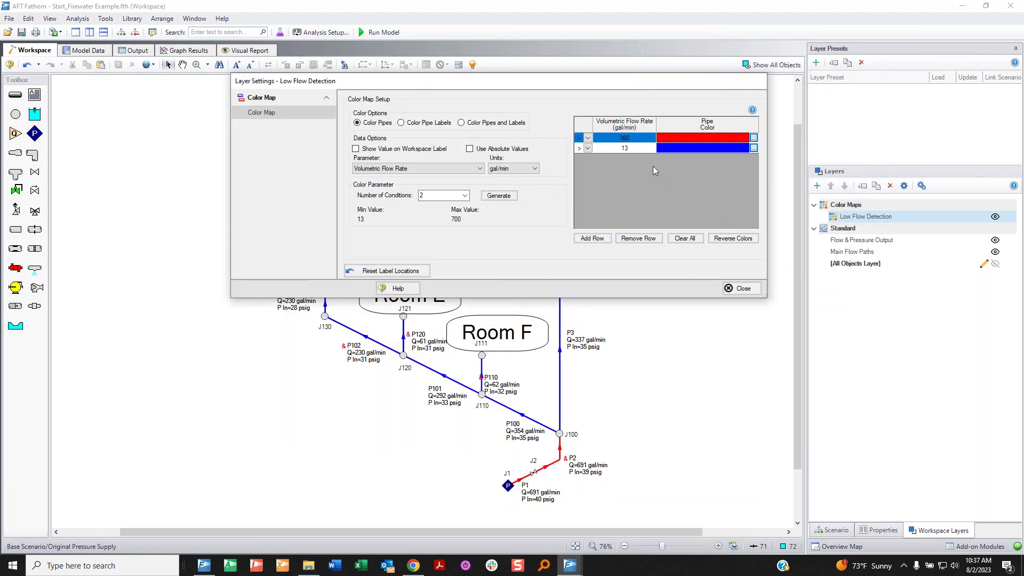
drag(612, 86, 532, 229)
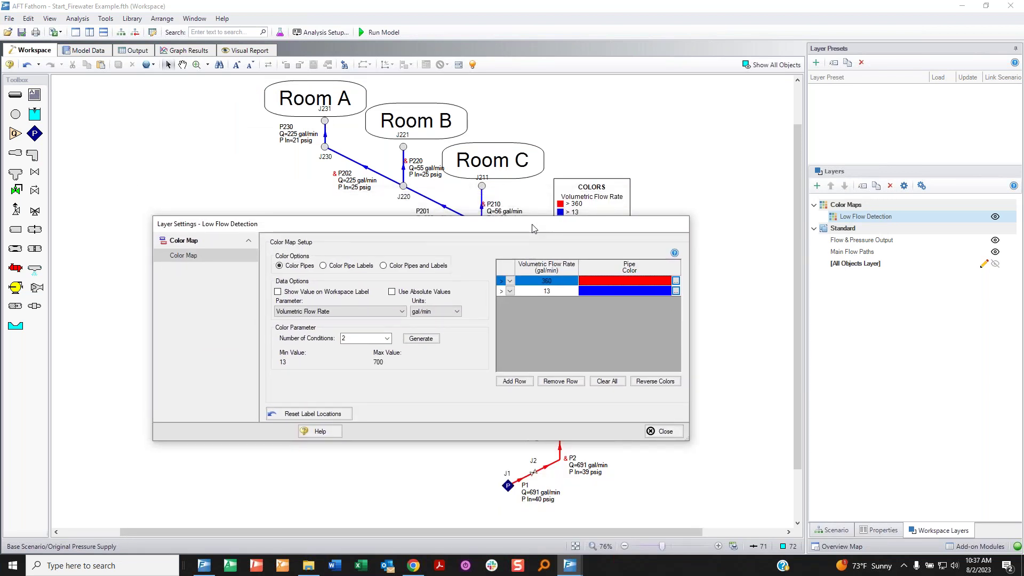
mouse_move(298, 350)
mouse_down()
mouse_move(326, 357)
mouse_move(301, 348)
mouse_up()
mouse_move(391, 347)
mouse_down()
mouse_move(438, 357)
mouse_move(393, 345)
mouse_up()
key(Escape)
Set the first condition's flow rate to 70 gal/min and its pipe color to teal
click(559, 283)
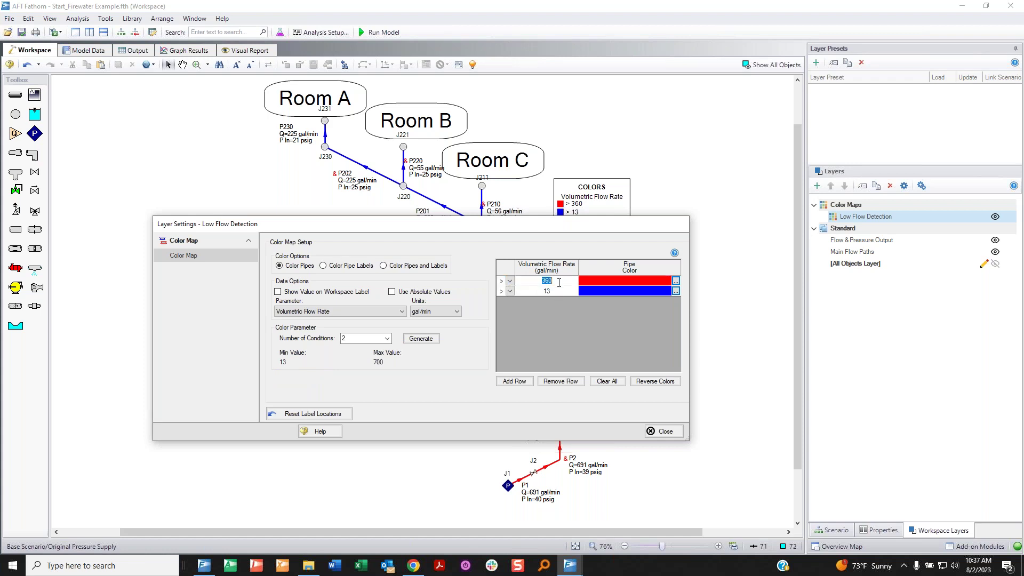
text(70)
click(676, 280)
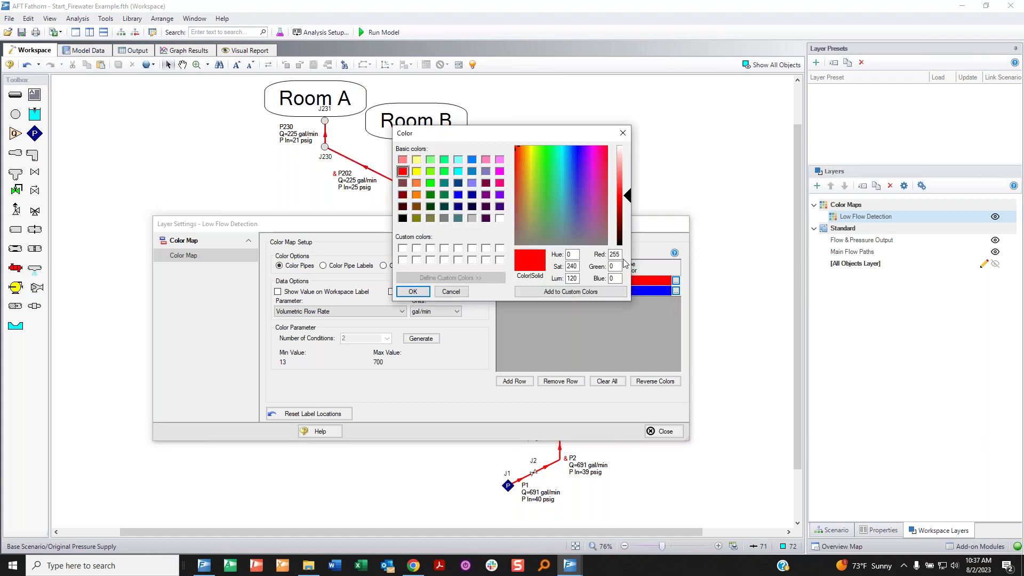
click(444, 183)
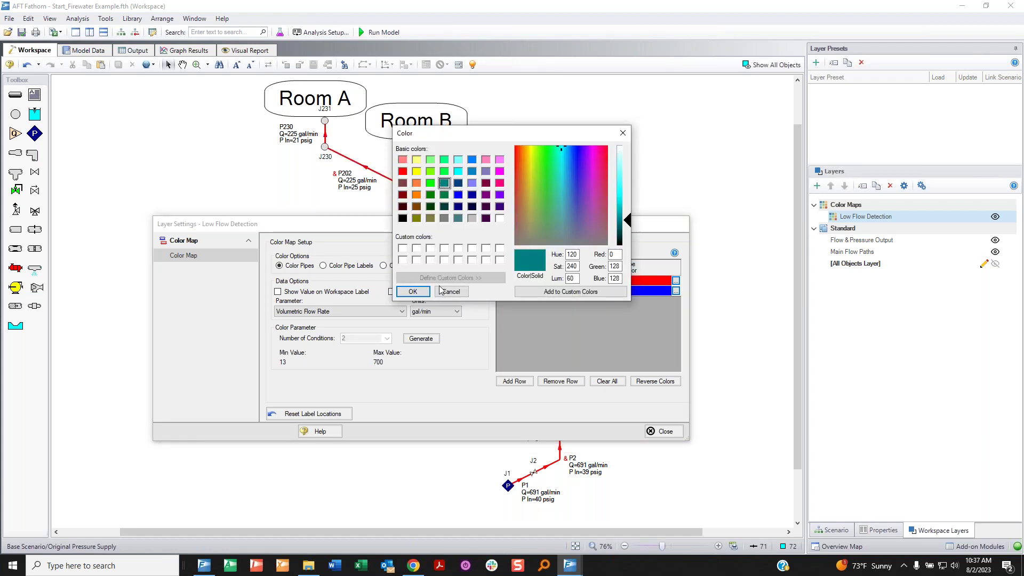
click(413, 291)
Set the first color map condition's comparison operator to >= and the second condition's operator to <
click(510, 291)
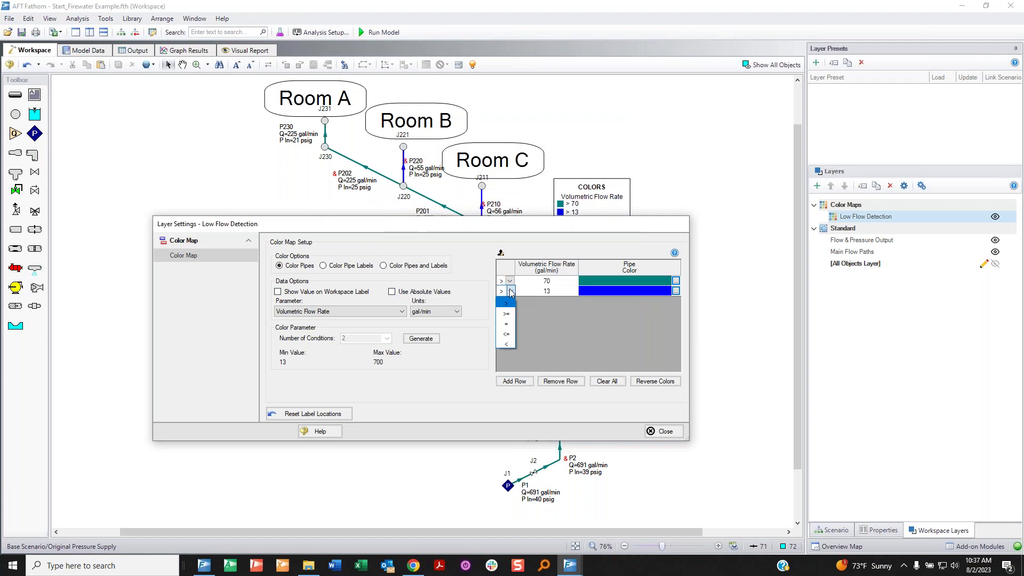
click(534, 297)
click(511, 280)
click(508, 307)
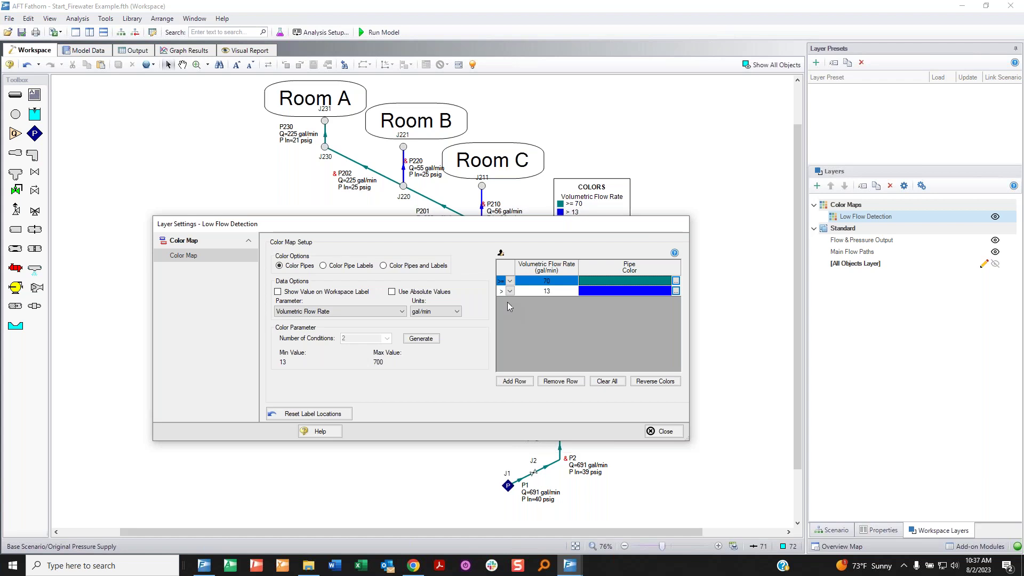
click(510, 292)
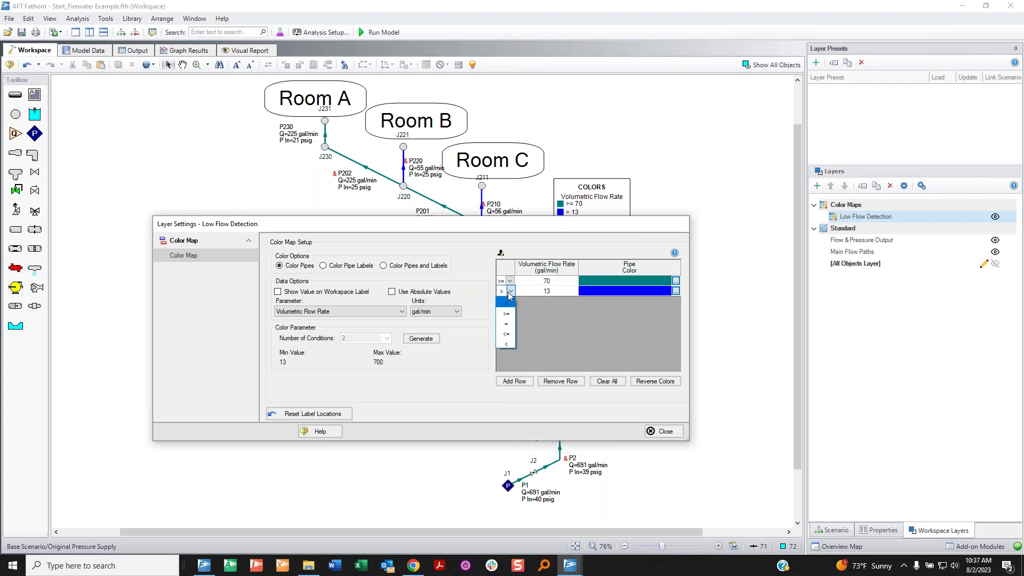
click(507, 344)
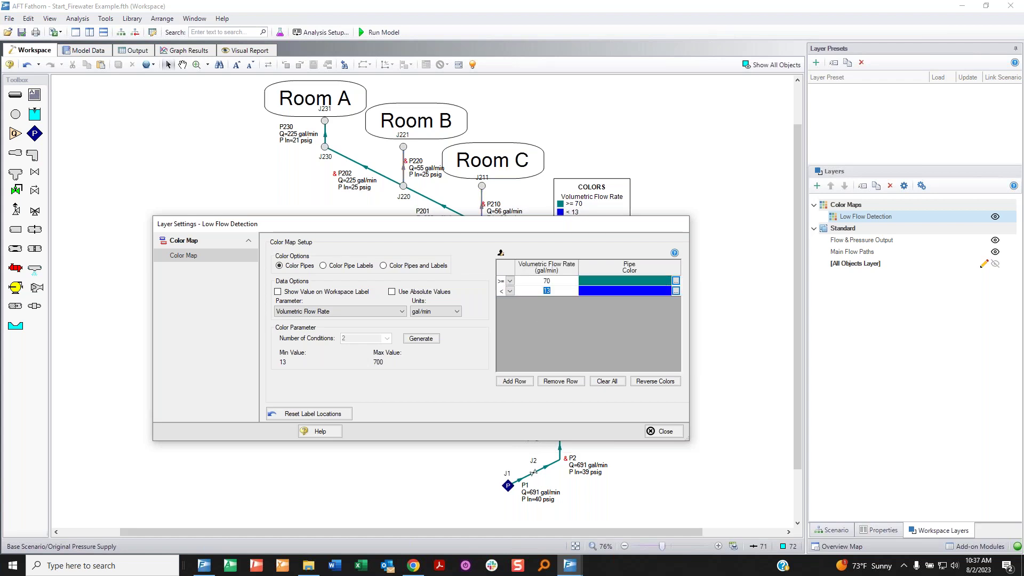
Set the second condition's flow rate to 70 gal/min and its pipe color to red
click(676, 291)
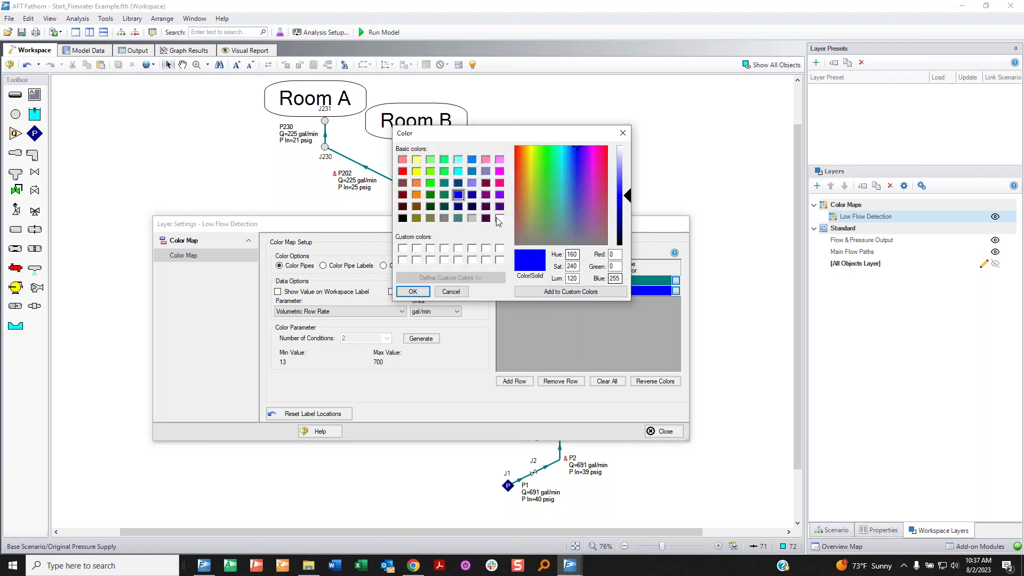
click(403, 171)
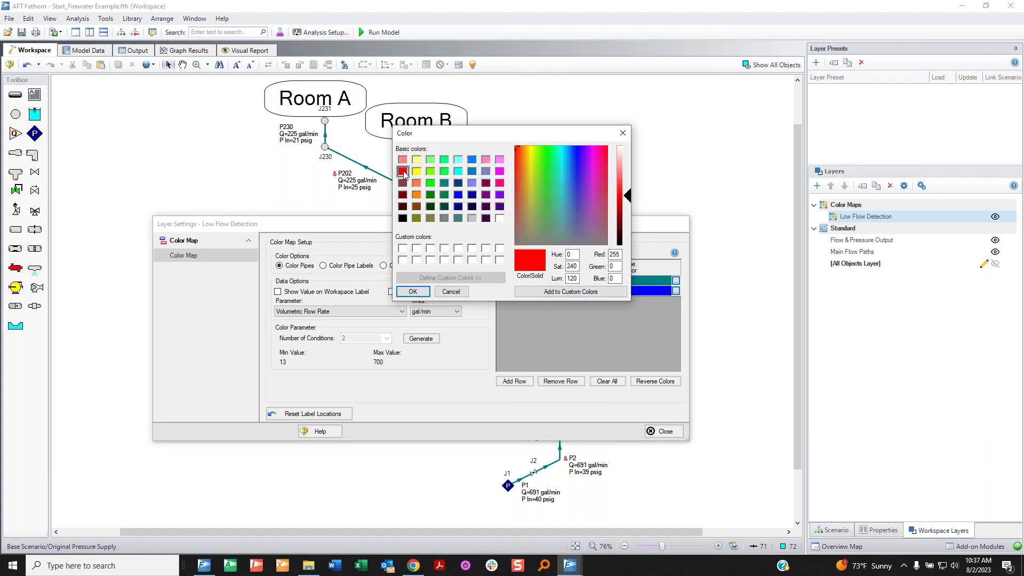
click(420, 295)
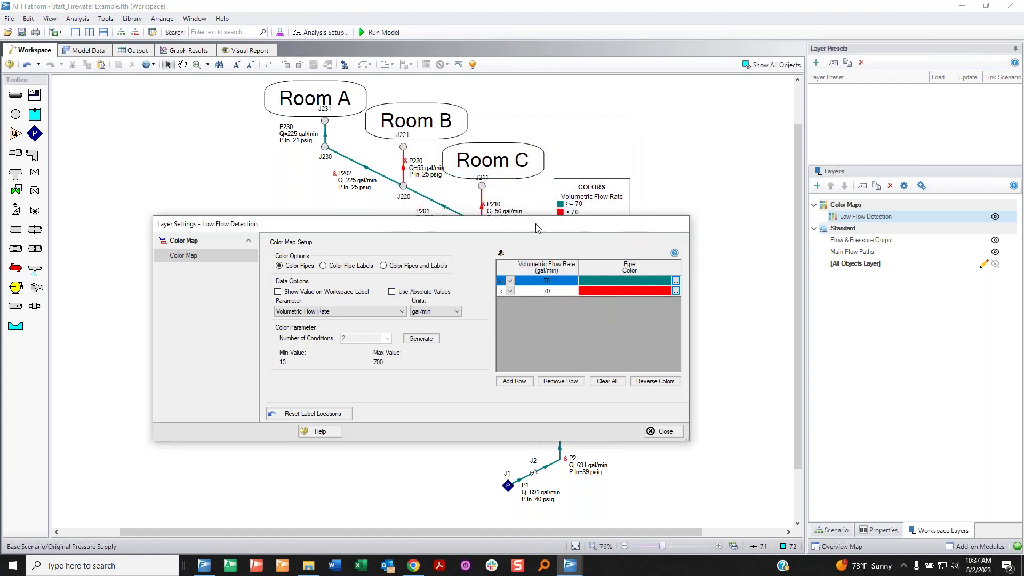
Apply the color map to both pipes and labels, and close the Low Flow Detection layer settings
drag(537, 228, 636, 287)
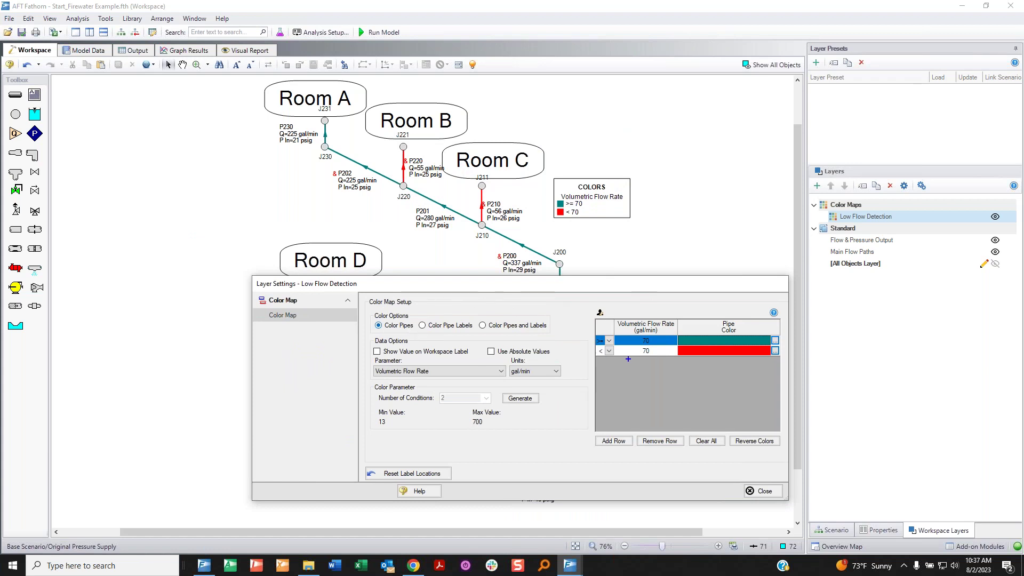
mouse_move(629, 325)
mouse_down()
mouse_move(635, 377)
mouse_move(661, 330)
mouse_move(637, 325)
mouse_up()
mouse_move(520, 311)
mouse_down()
mouse_move(482, 312)
mouse_move(475, 323)
mouse_move(541, 332)
mouse_move(557, 321)
mouse_move(518, 313)
mouse_up()
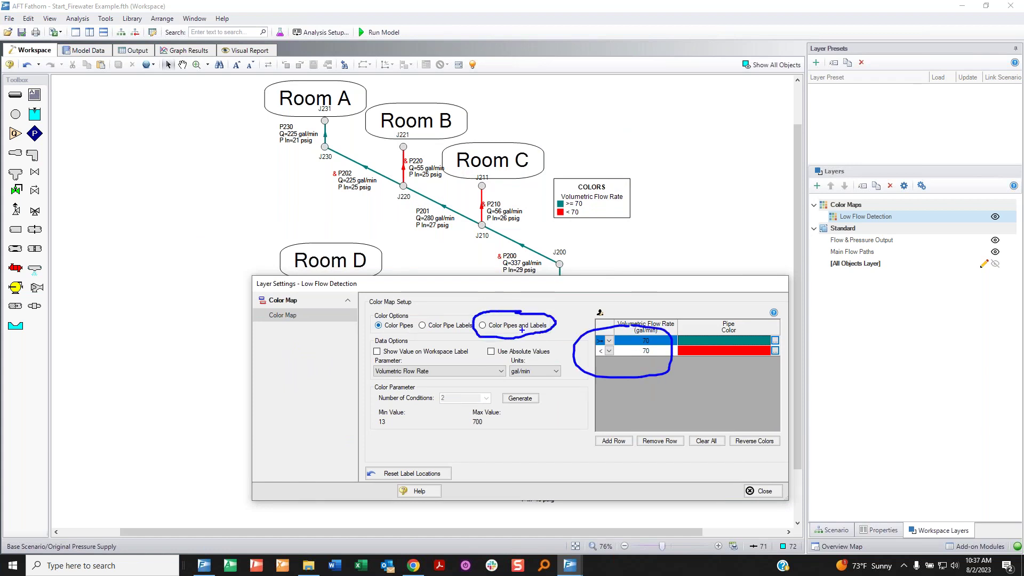
key(Escape)
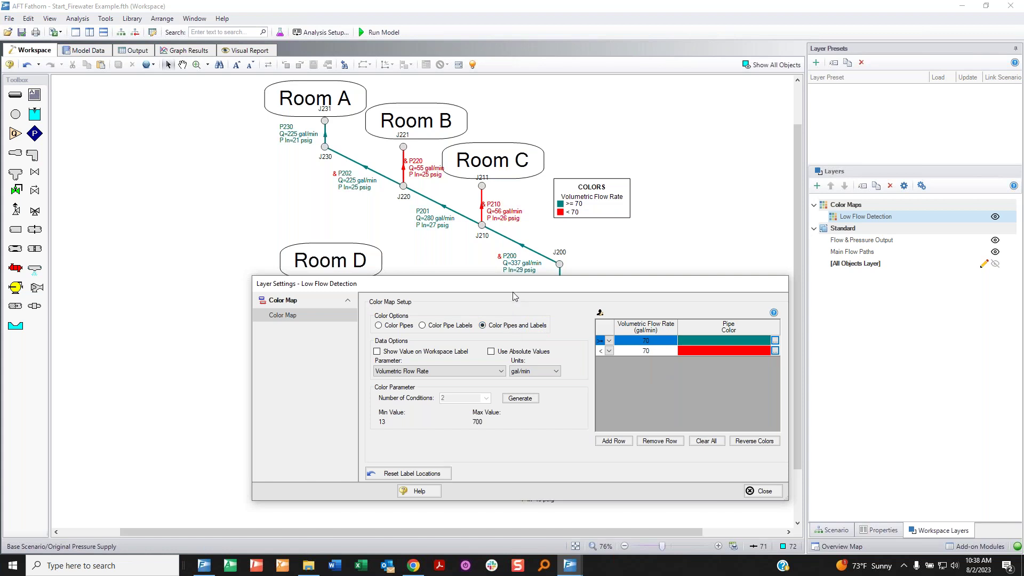
drag(566, 289, 530, 237)
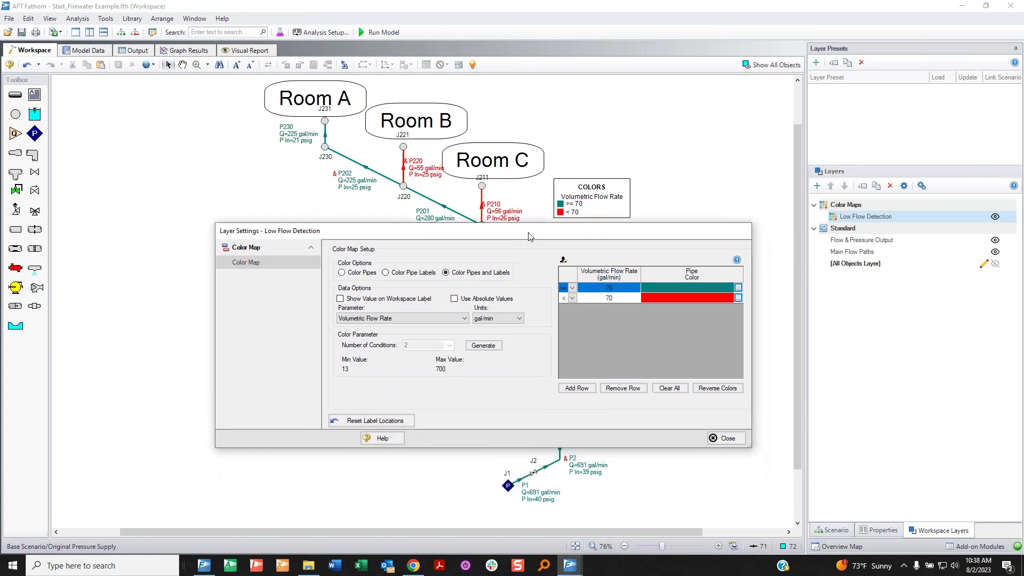
click(723, 438)
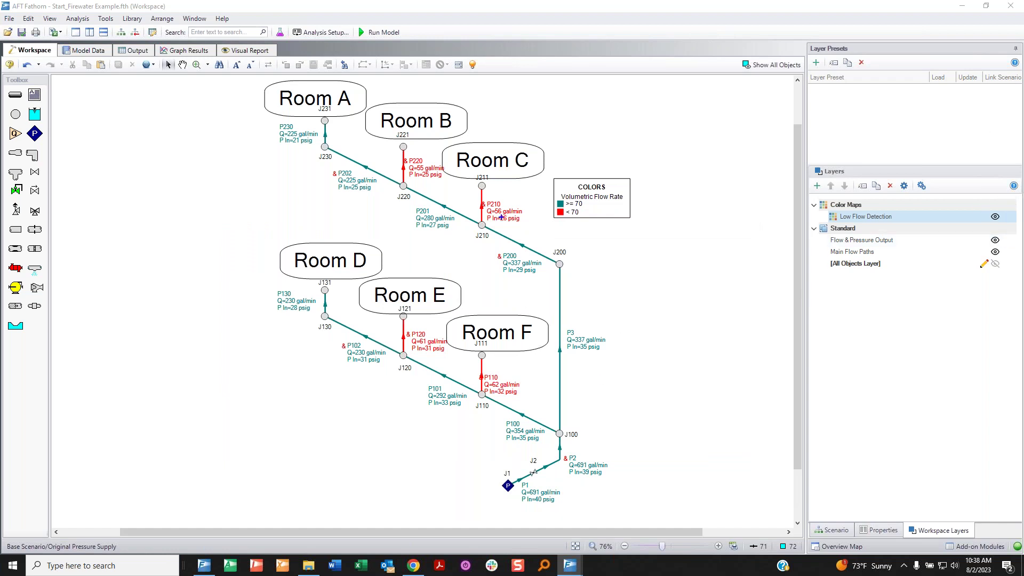
mouse_move(502, 199)
mouse_down()
mouse_move(476, 221)
mouse_move(495, 231)
mouse_move(533, 218)
mouse_move(490, 194)
mouse_up()
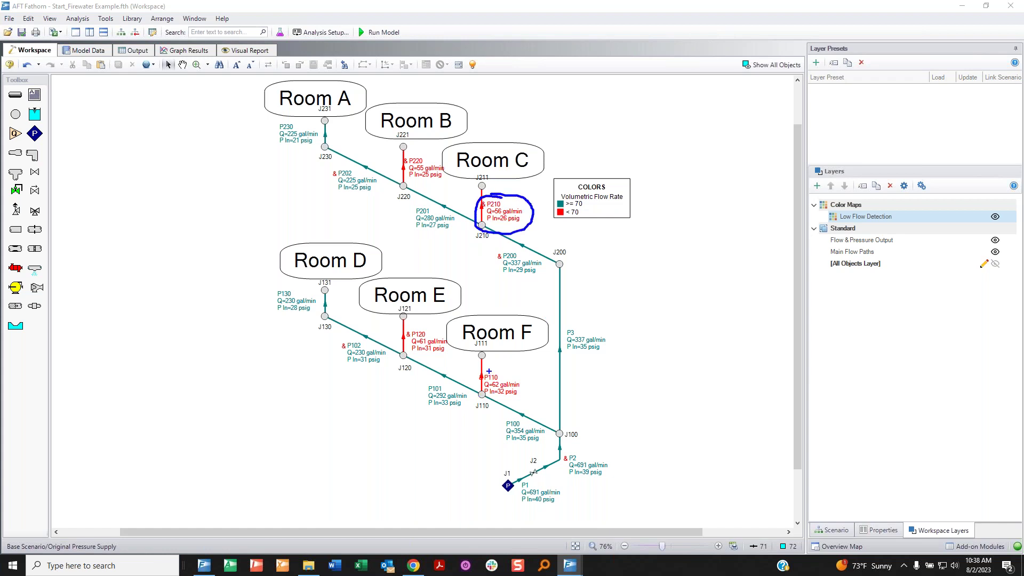
key(Escape)
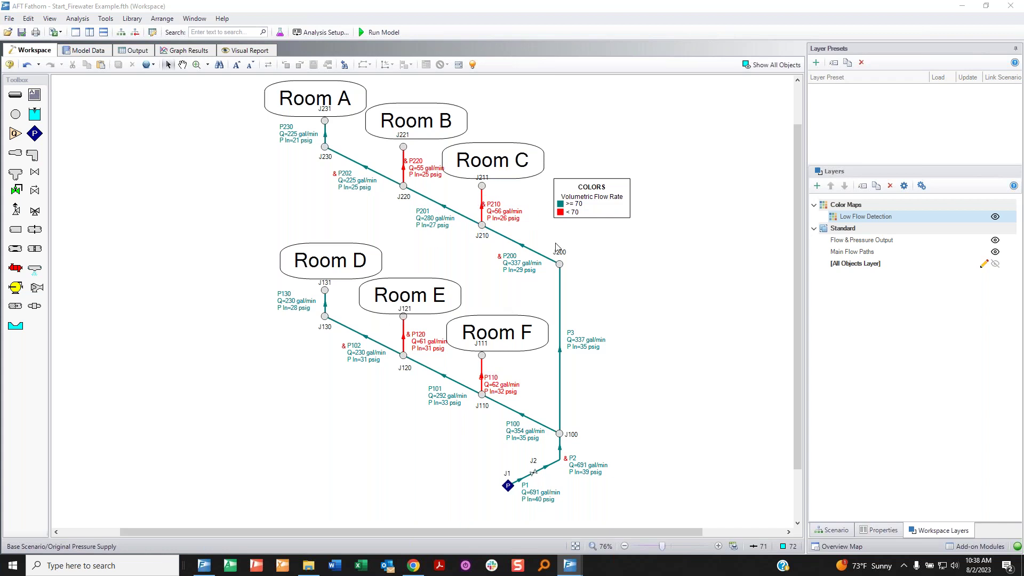
mouse_move(291, 282)
mouse_down()
mouse_move(267, 314)
mouse_move(303, 325)
mouse_move(323, 300)
mouse_move(281, 279)
mouse_up()
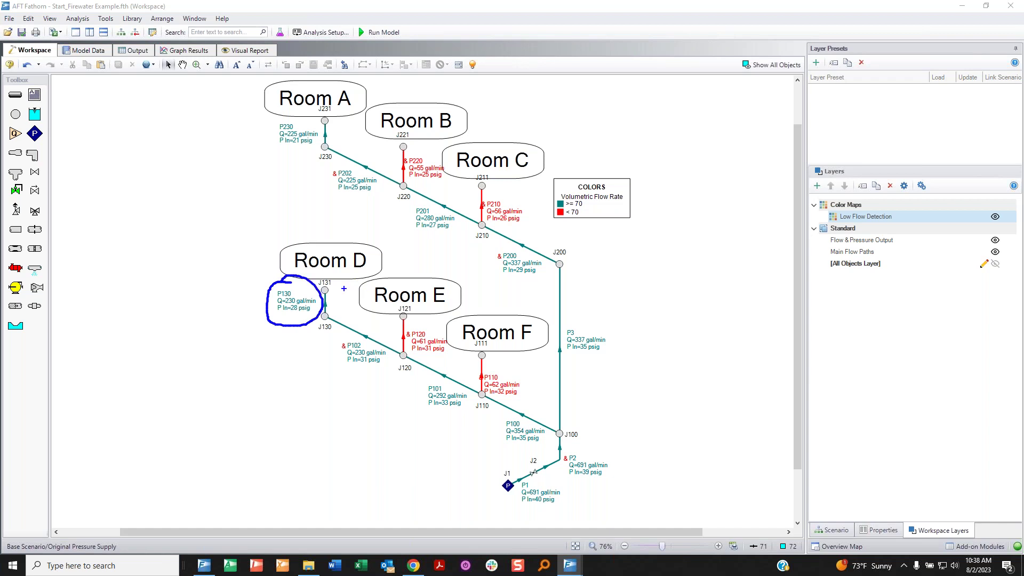
key(Escape)
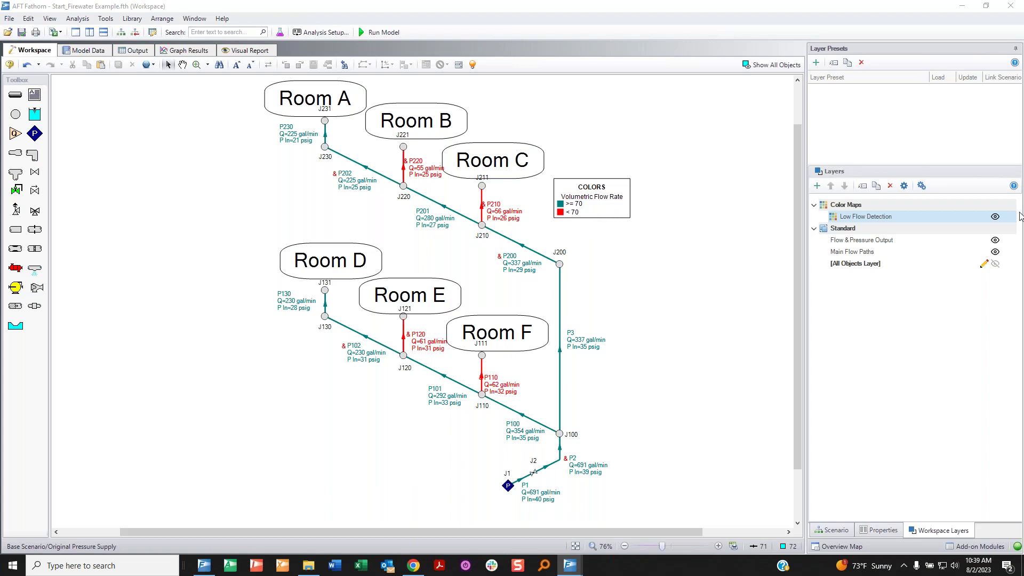
Hide and reshow the Low Flow Detection layer, and move its color legend up beside Room C
click(996, 218)
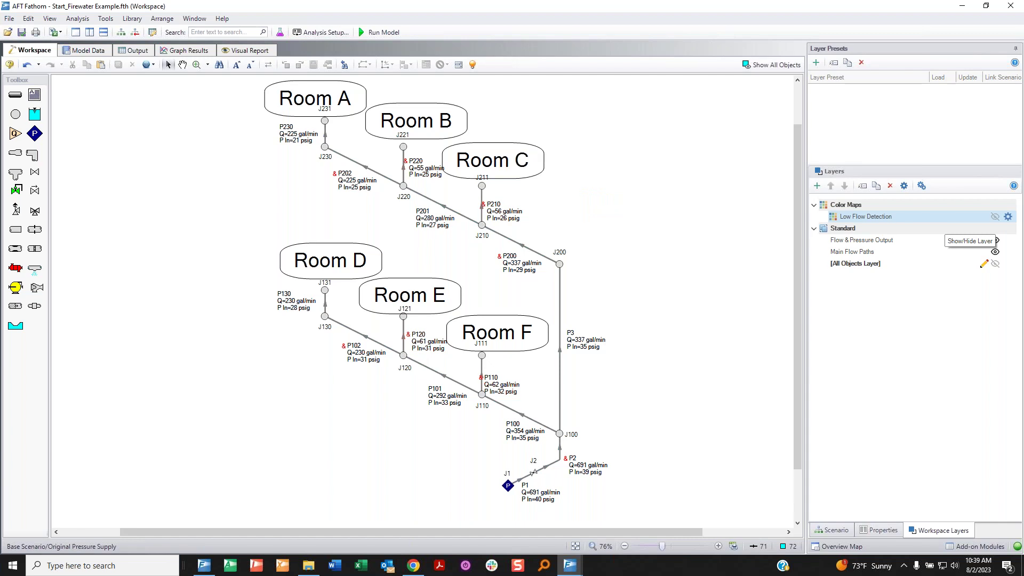
click(996, 217)
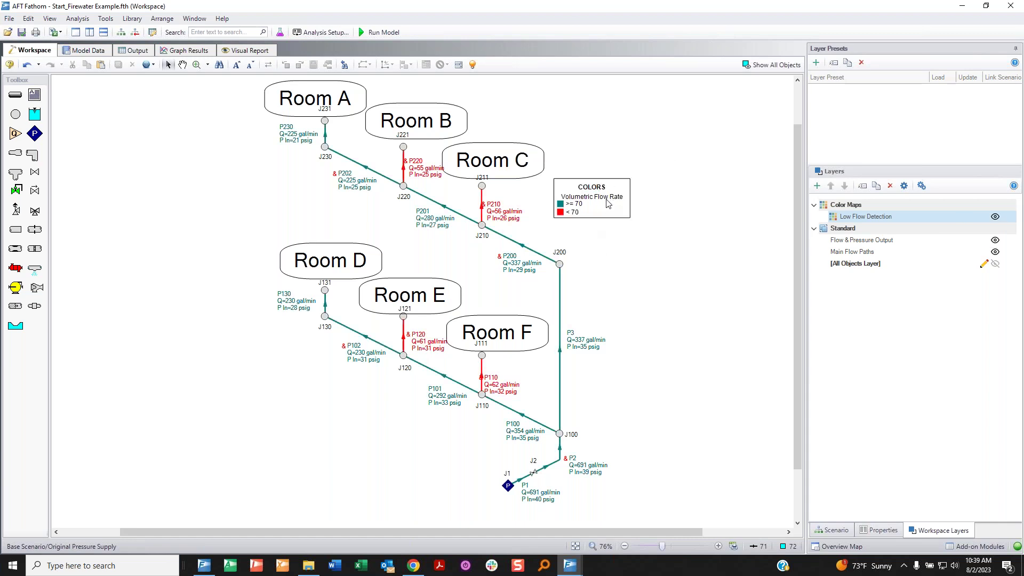
drag(605, 199, 627, 169)
click(627, 168)
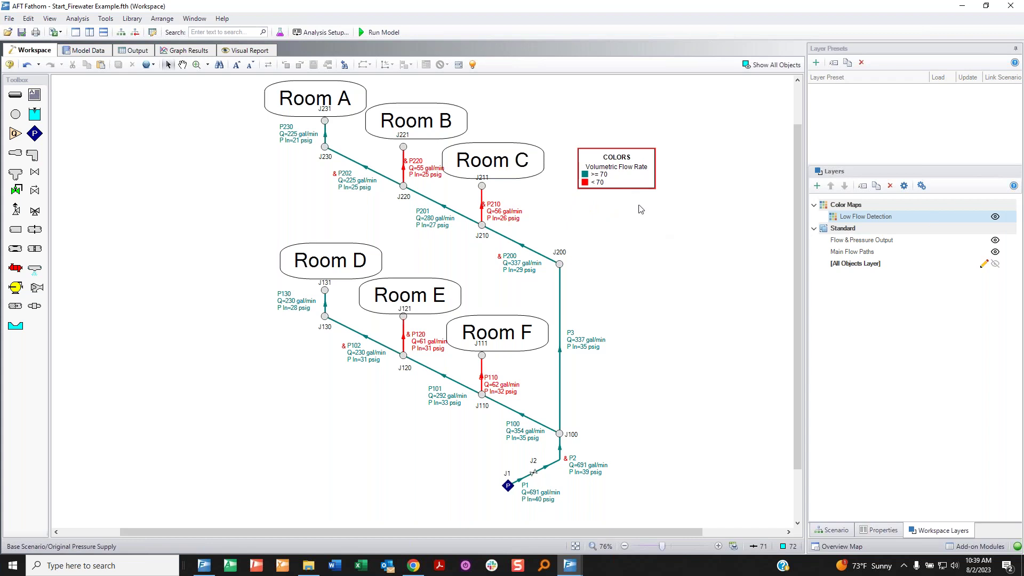
Open the Global Layer Settings and set the legend font size to 24 pt
mouse_move(931, 174)
mouse_down()
mouse_move(909, 183)
mouse_move(934, 188)
mouse_move(931, 174)
mouse_up()
click(921, 186)
drag(665, 186, 785, 227)
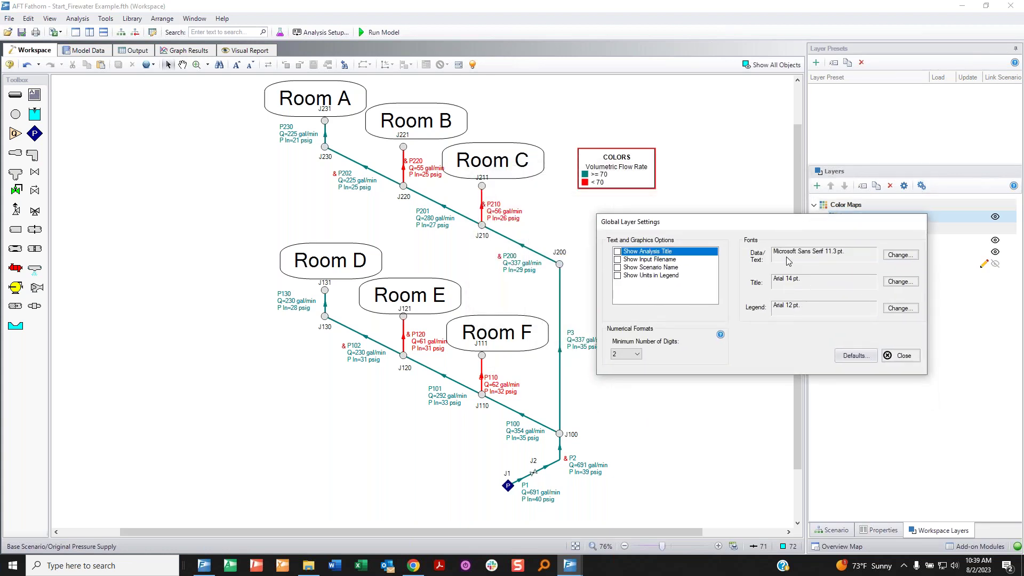
key(ctrl+2)
mouse_move(791, 296)
mouse_down()
mouse_move(741, 321)
mouse_move(888, 327)
mouse_up()
key(Escape)
click(900, 308)
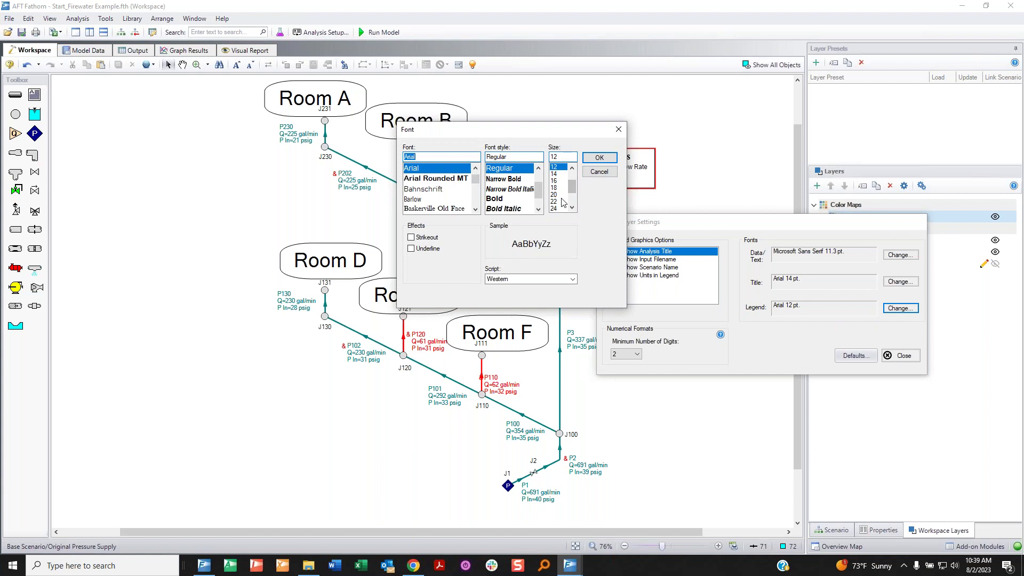
click(555, 208)
click(600, 158)
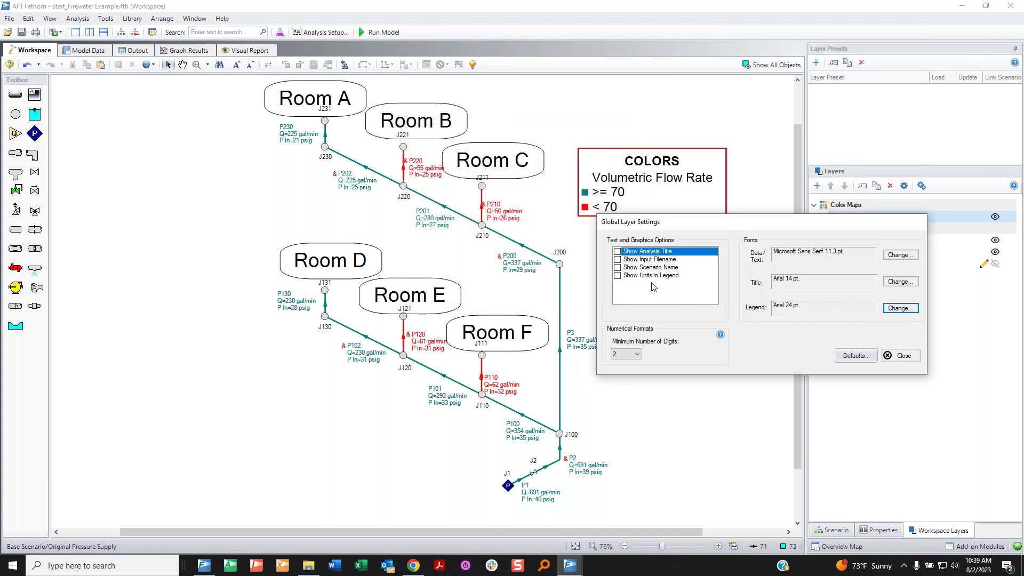
Enable Show Units in Legend in the Global Layer Settings and close the settings
mouse_move(632, 269)
mouse_down()
mouse_move(607, 273)
mouse_move(685, 279)
mouse_move(666, 271)
mouse_up()
drag(497, 225, 529, 223)
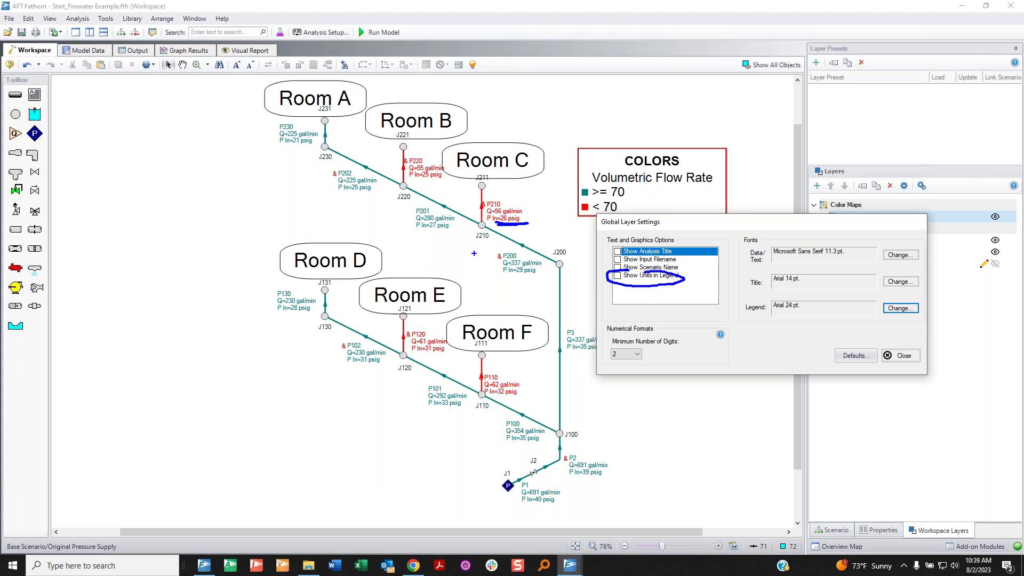
key(Escape)
click(617, 275)
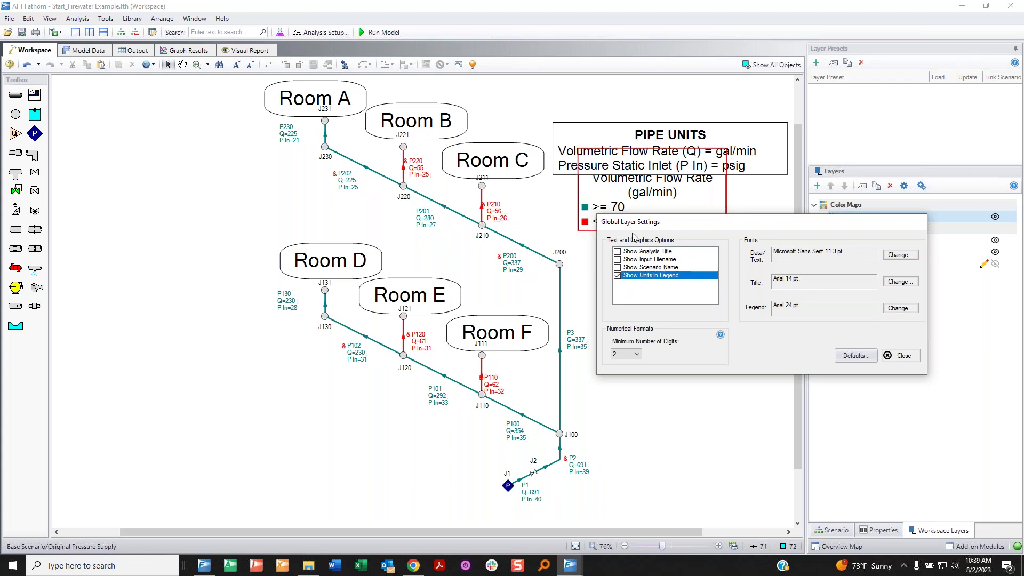
drag(636, 224, 680, 229)
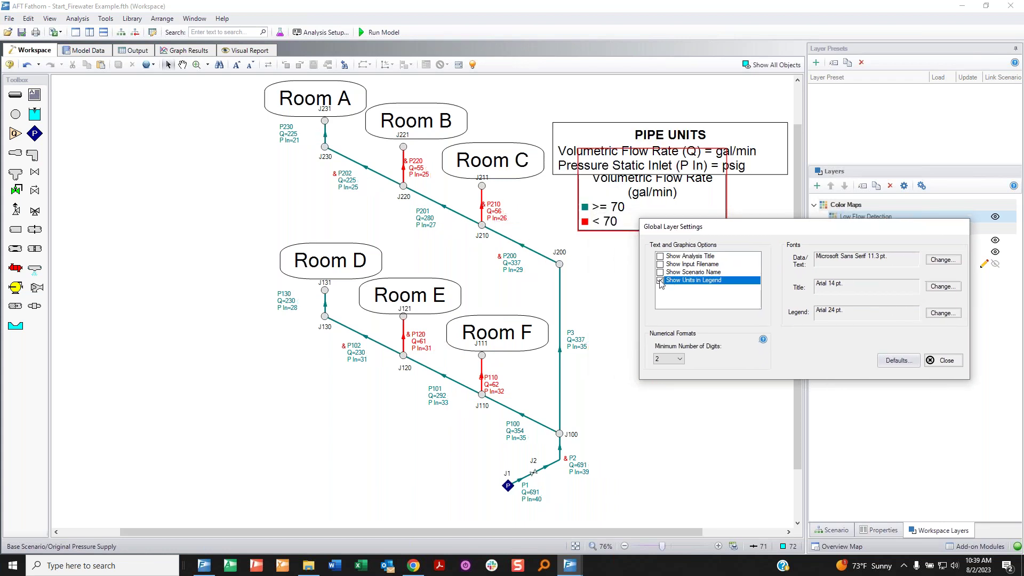
click(953, 366)
Move the Pipe Units legend directly below the color legend and examine the pipe labels without units
drag(659, 146, 599, 269)
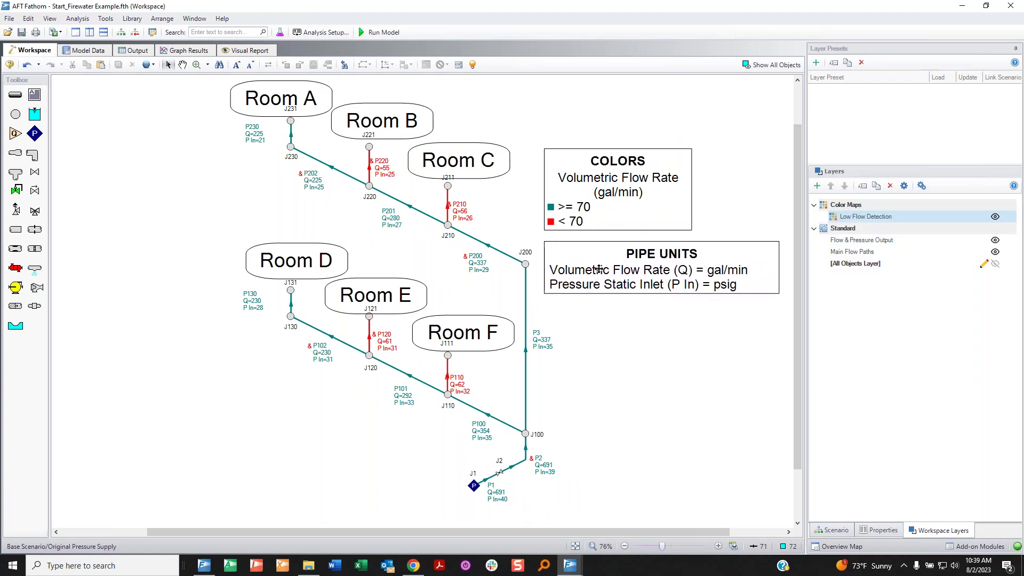
scroll(595, 352, down, 1)
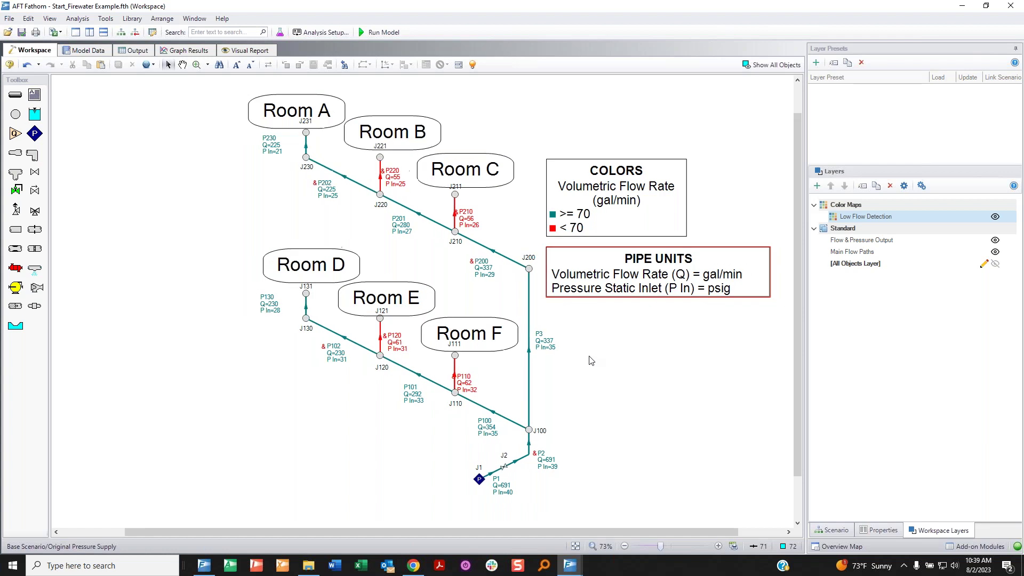
click(468, 382)
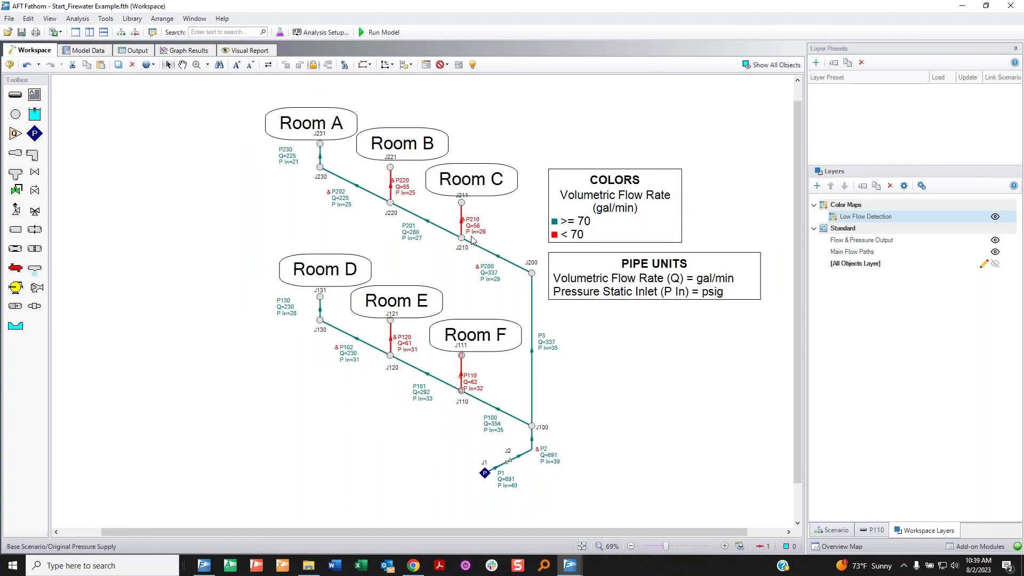
scroll(477, 232, up, 3)
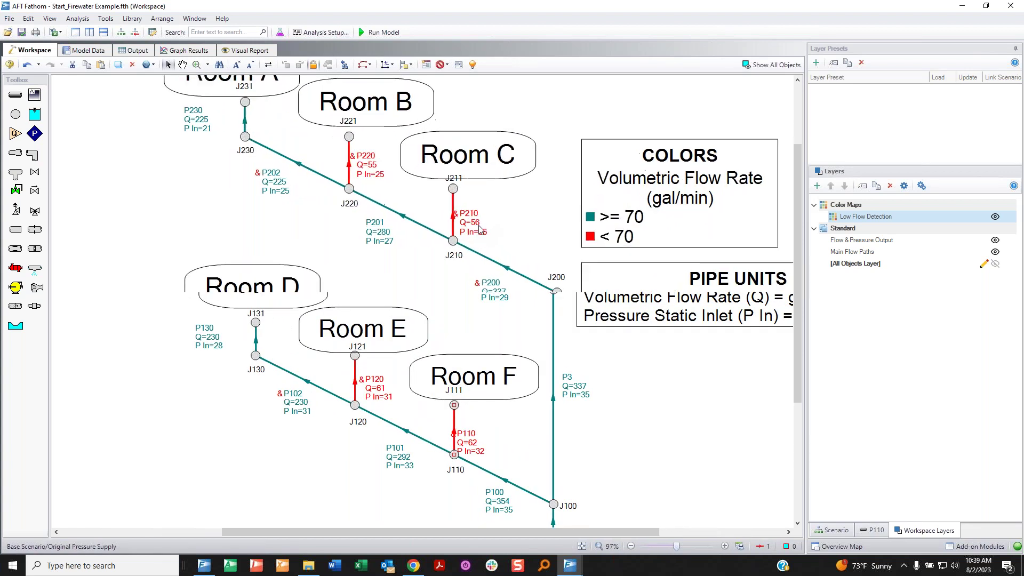
scroll(478, 228, up, 2)
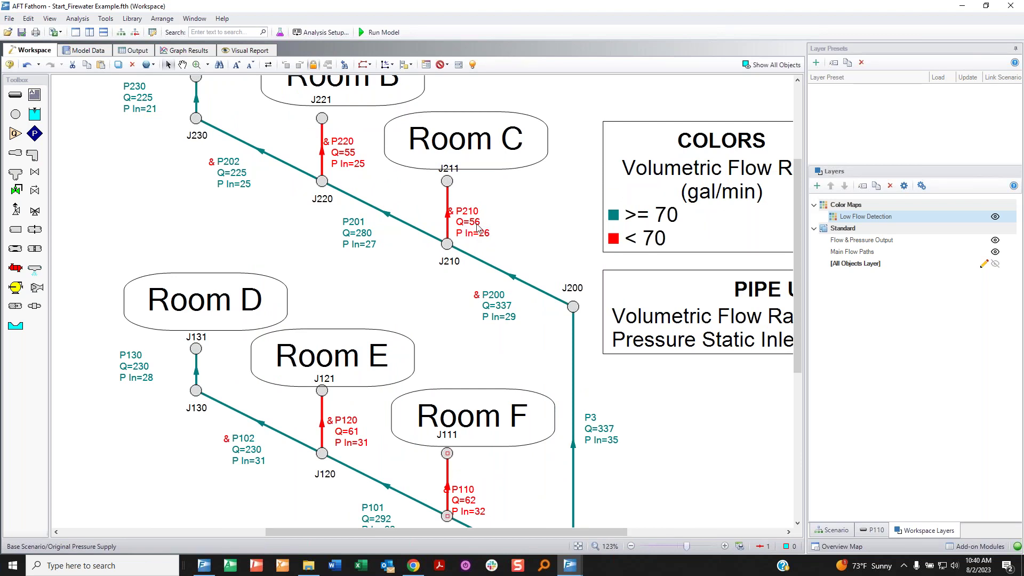
scroll(478, 229, down, 3)
click(766, 310)
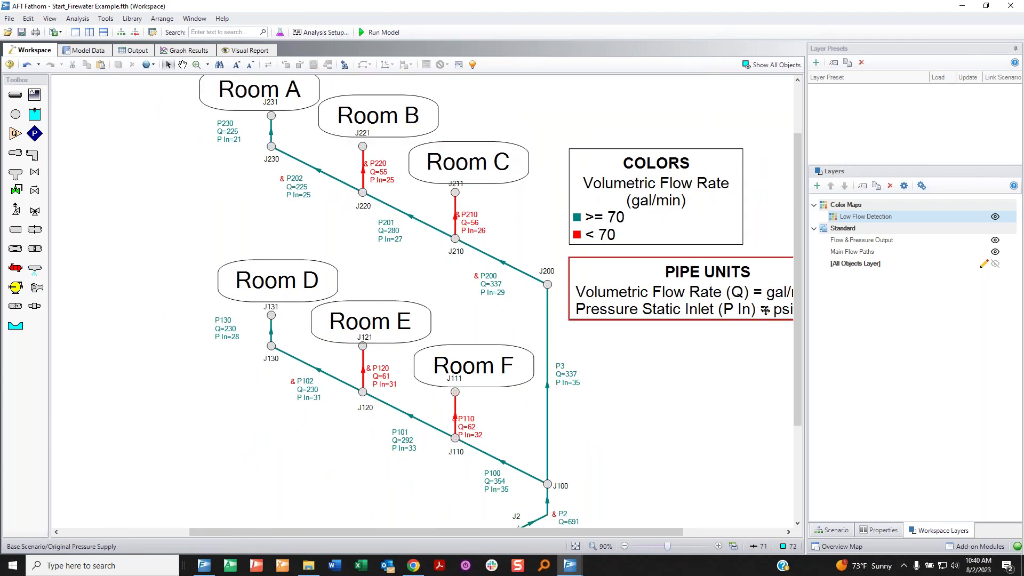
scroll(662, 387, down, 3)
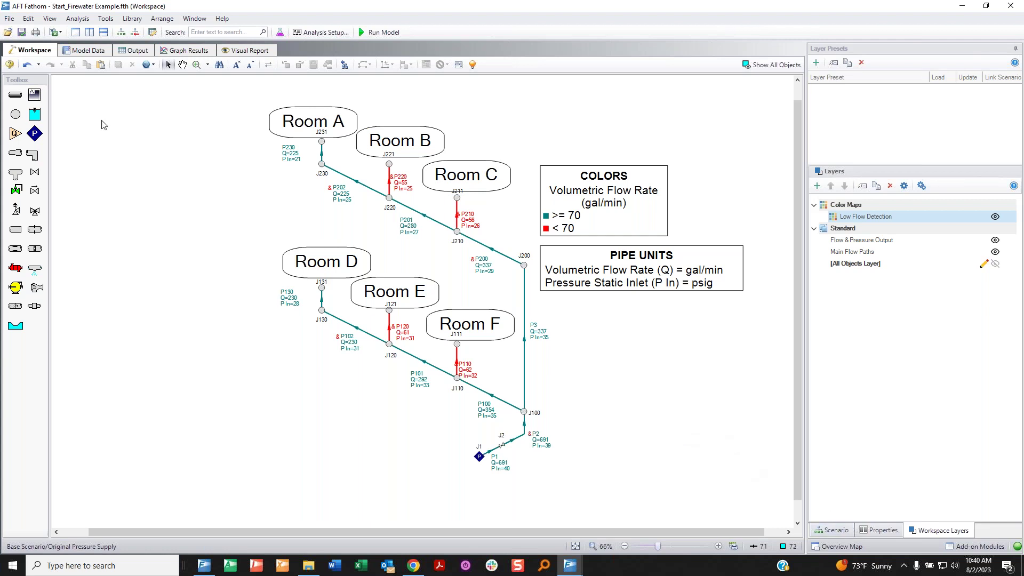
Save the model as a new file, replacing "Start" with "Final" in the Firewater Example file name
click(10, 19)
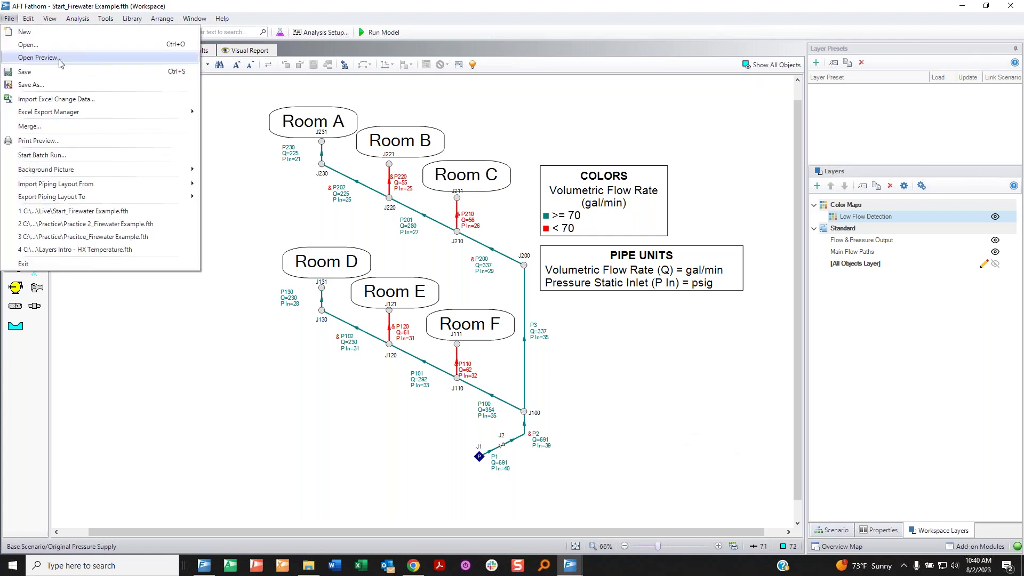
click(32, 81)
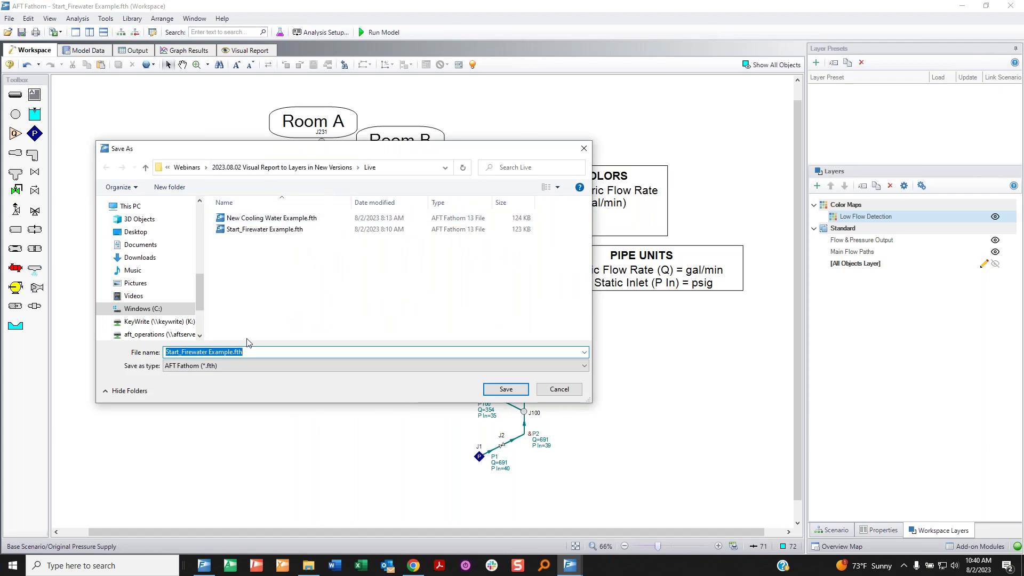
click(181, 352)
key(BackSpace)
key(BackSpace)
key(BackSpace)
key(BackSpace)
key(BackSpace)
text(Final)
key(BackSpace)
text(l)
key(Return)
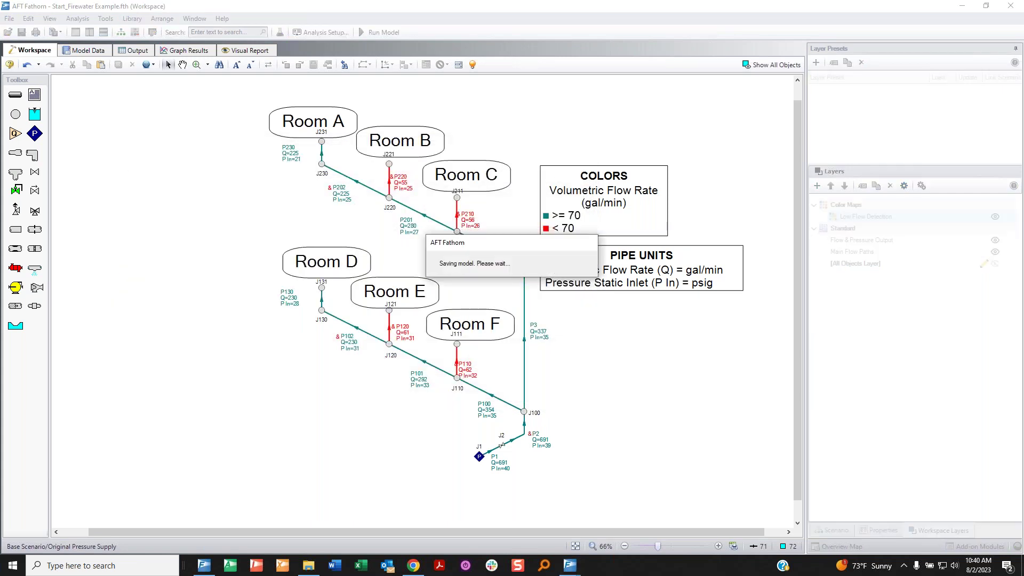
Clone the Original Pressure Supply scenario without children and name the copy "Higher Pressure Supply"
click(841, 533)
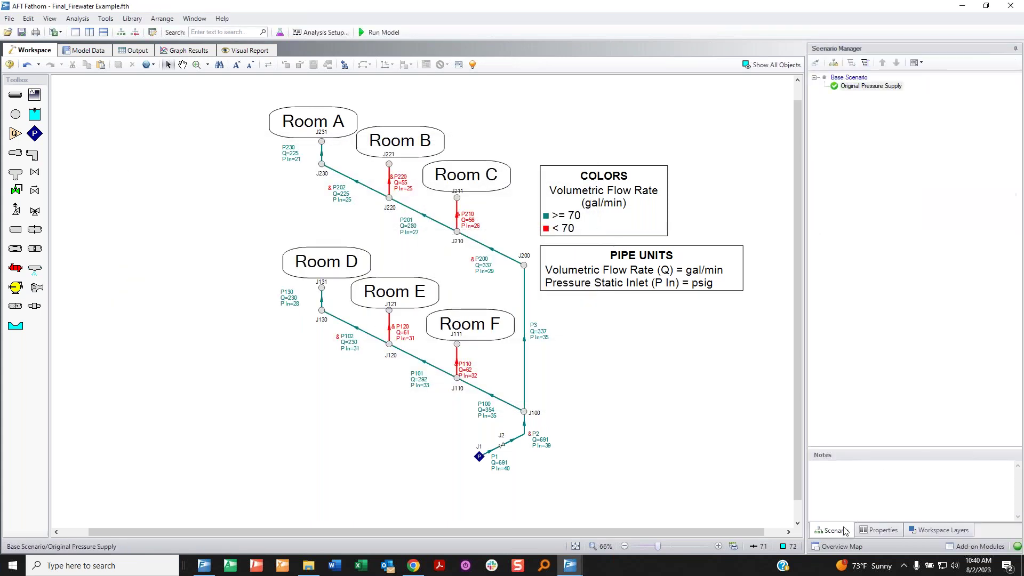
right_click(852, 87)
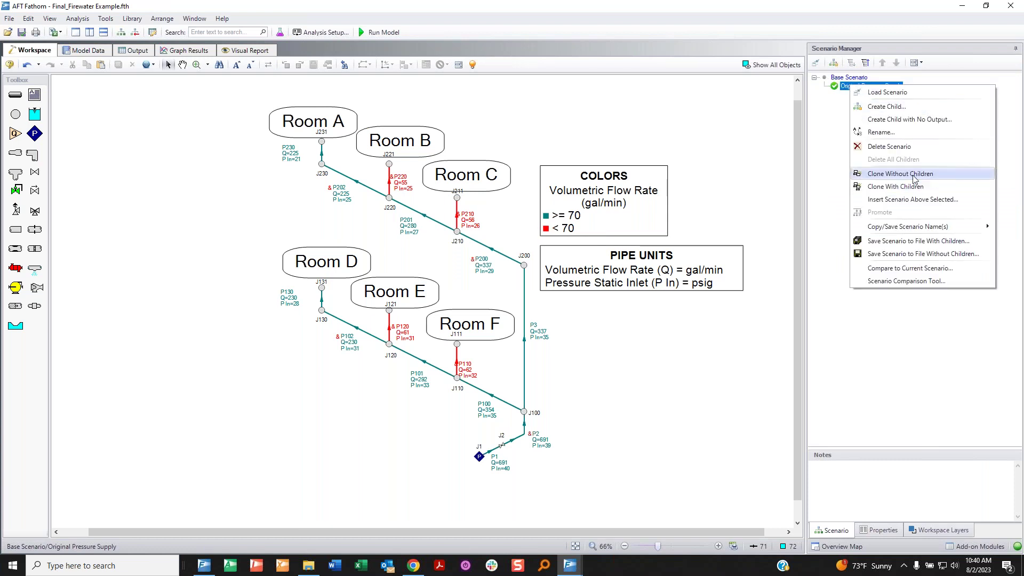
click(914, 175)
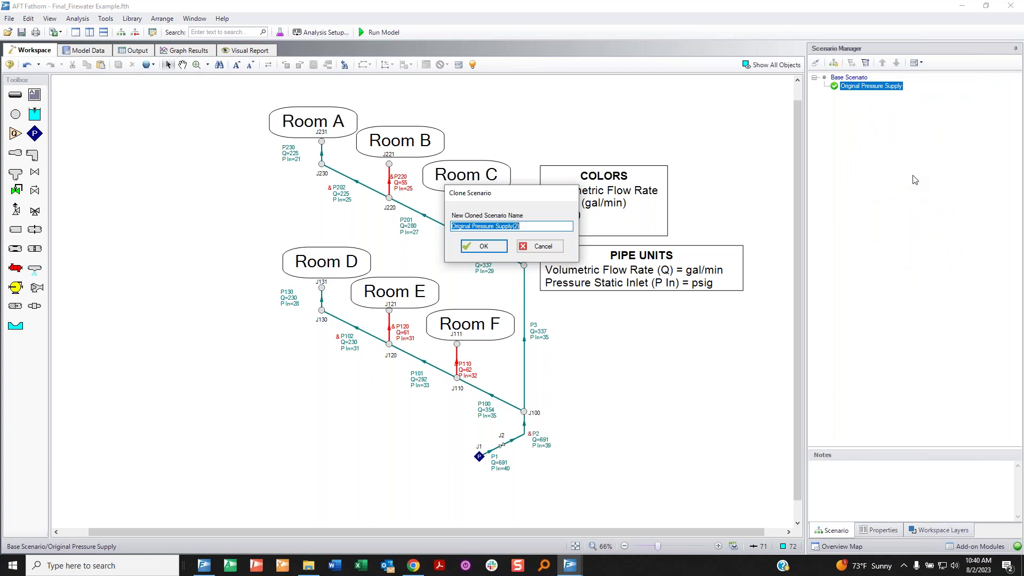
text(Higher Pressure Supply)
key(Return)
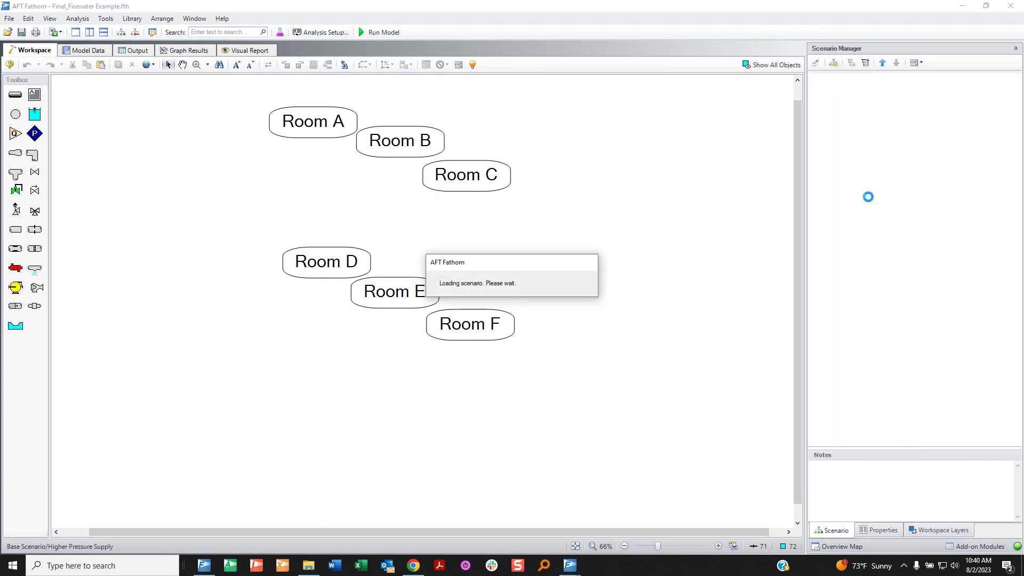
Set the static pressure of assigned pressure junction J1 to 60 psig and accept clearing the existing output results
double_click(480, 457)
double_click(424, 216)
text(60)
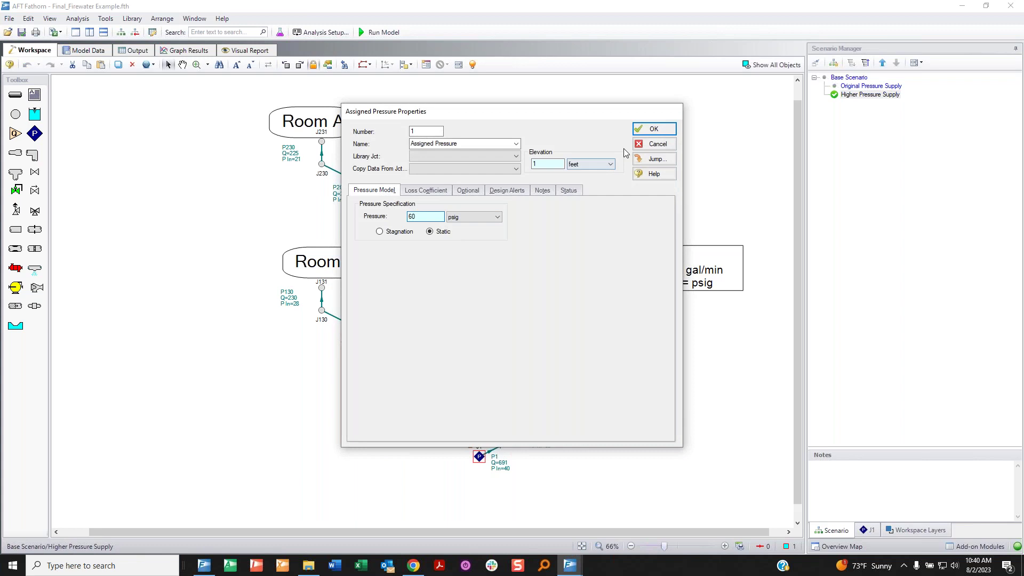
click(649, 131)
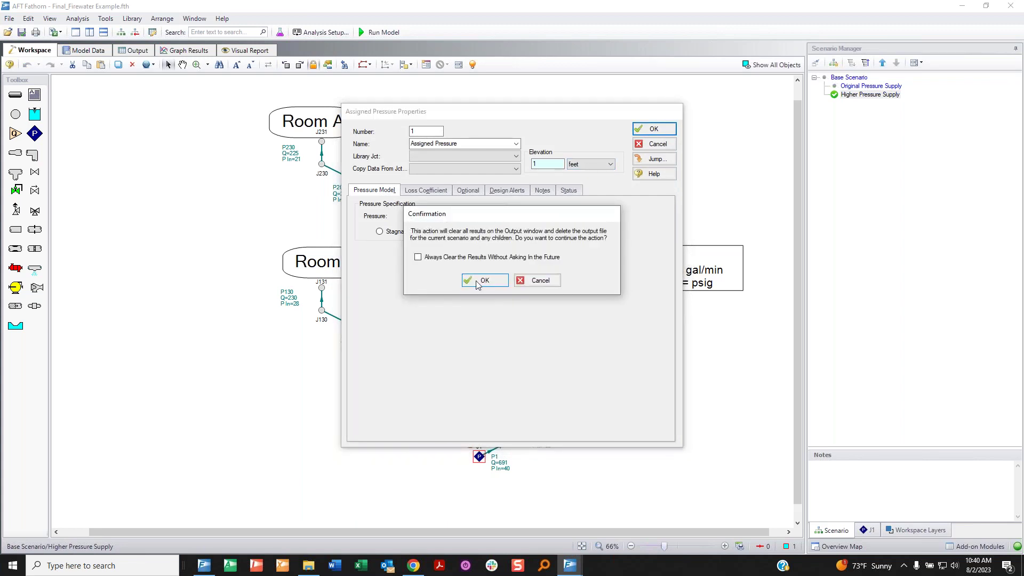
click(478, 283)
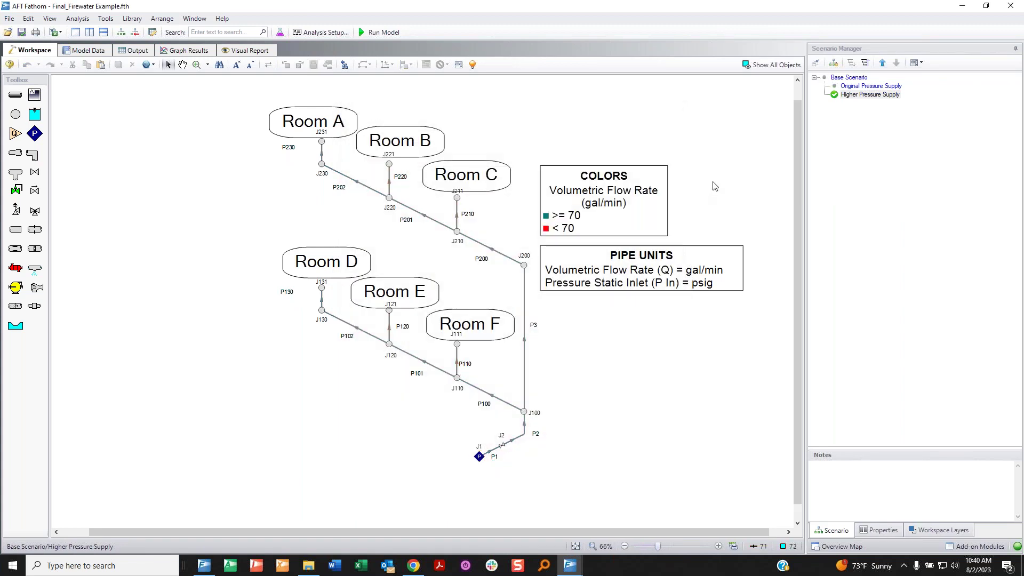
mouse_move(468, 90)
mouse_down()
mouse_move(254, 111)
mouse_move(306, 487)
mouse_move(570, 510)
mouse_move(722, 368)
mouse_move(739, 221)
mouse_move(466, 89)
mouse_up()
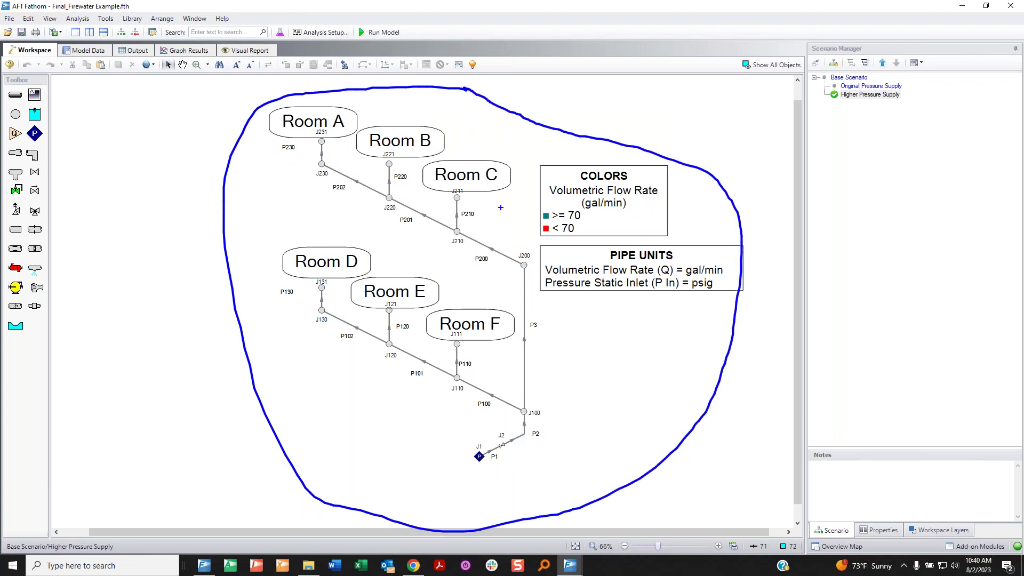
key(Escape)
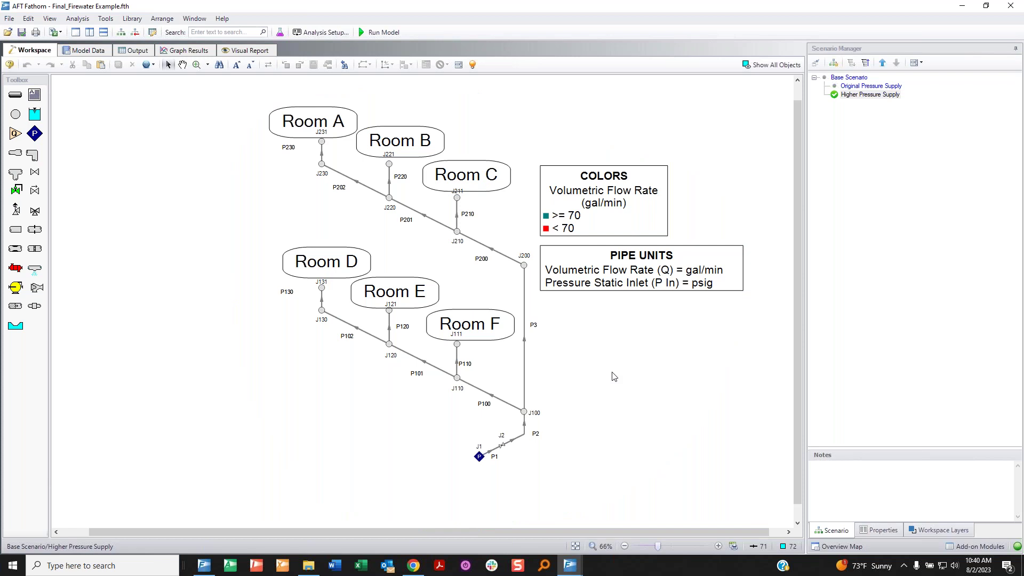
Run the model for the Higher Pressure Supply scenario and return to the Workspace once the solution completes
key(F5)
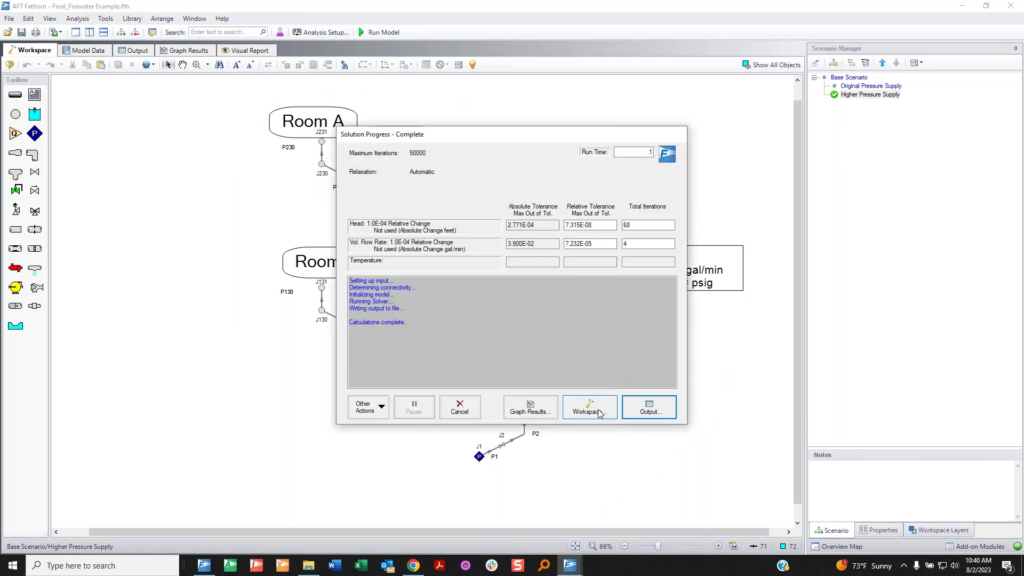
mouse_move(604, 333)
mouse_down()
mouse_move(585, 374)
mouse_move(620, 370)
mouse_up()
click(601, 412)
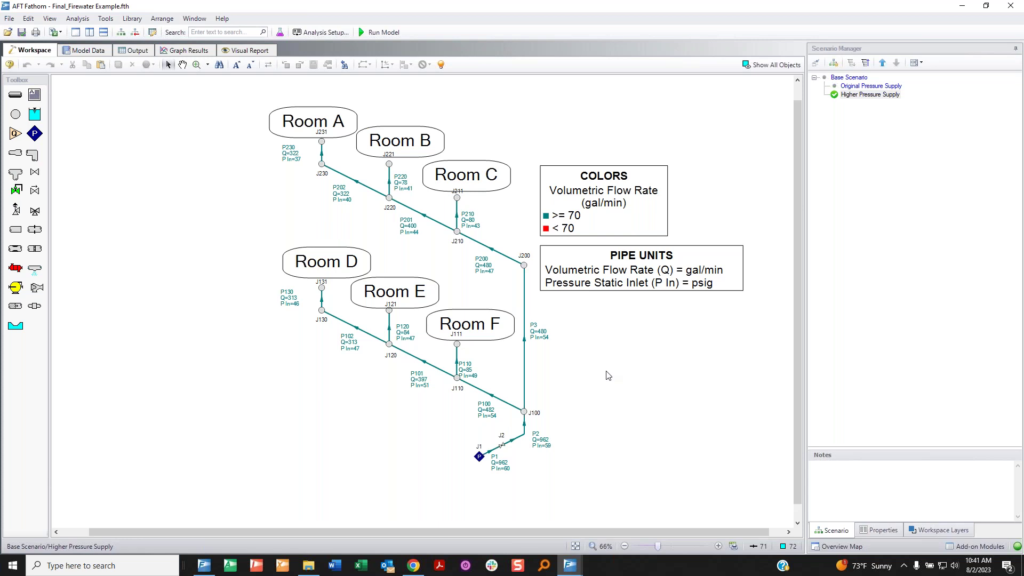
Examine the updated flow and pressure labels on pipes P3 and P210 against the low-flow color map
mouse_move(527, 314)
mouse_down()
mouse_move(567, 348)
mouse_move(563, 304)
mouse_move(544, 312)
mouse_up()
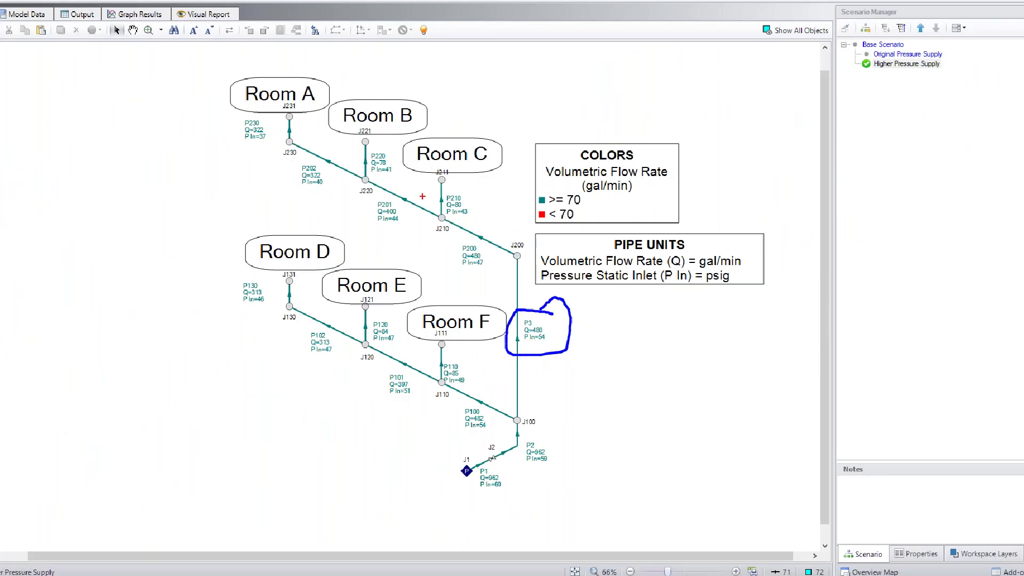
drag(449, 187, 427, 197)
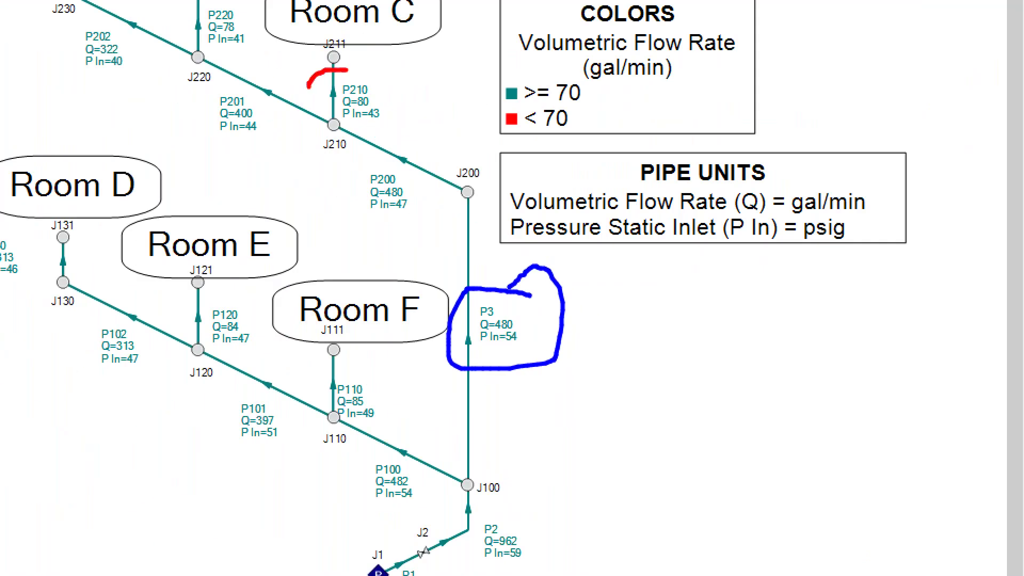
mouse_move(308, 85)
mouse_down()
mouse_move(389, 140)
mouse_move(388, 60)
mouse_move(348, 54)
mouse_move(323, 68)
mouse_up()
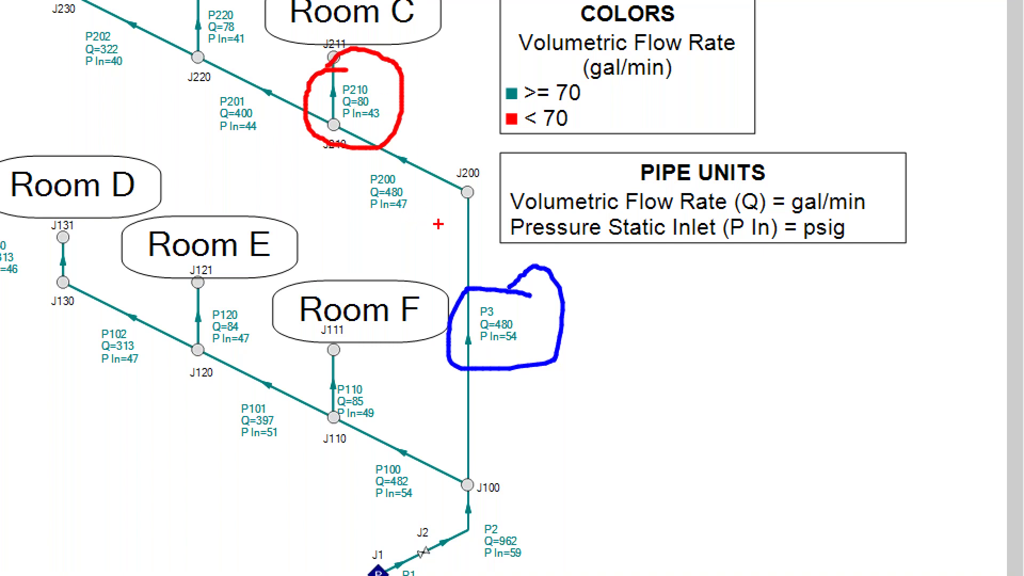
key(Escape)
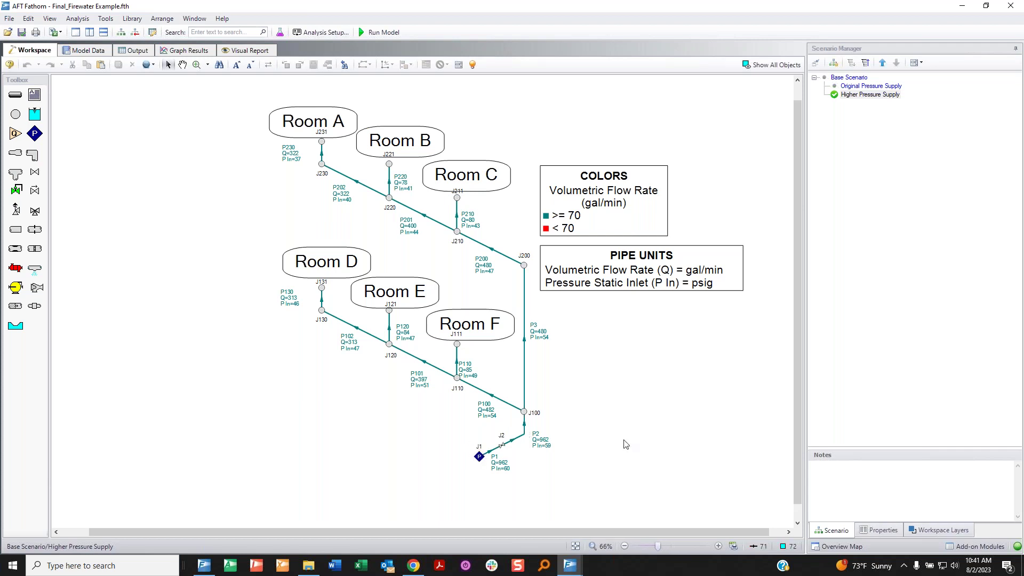
Load the Base Scenario and display only the All Objects Layer in the workspace
click(915, 531)
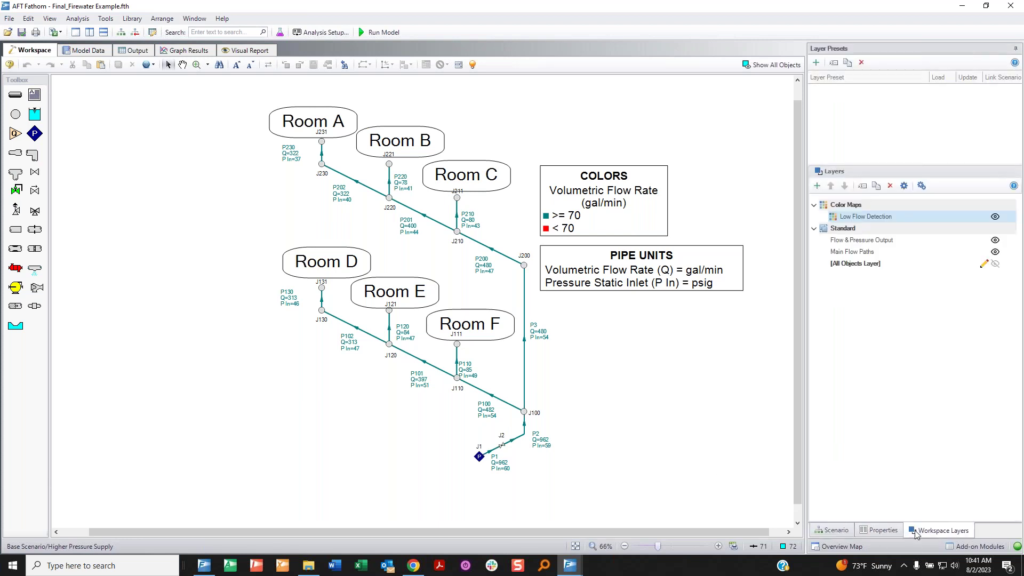
click(837, 530)
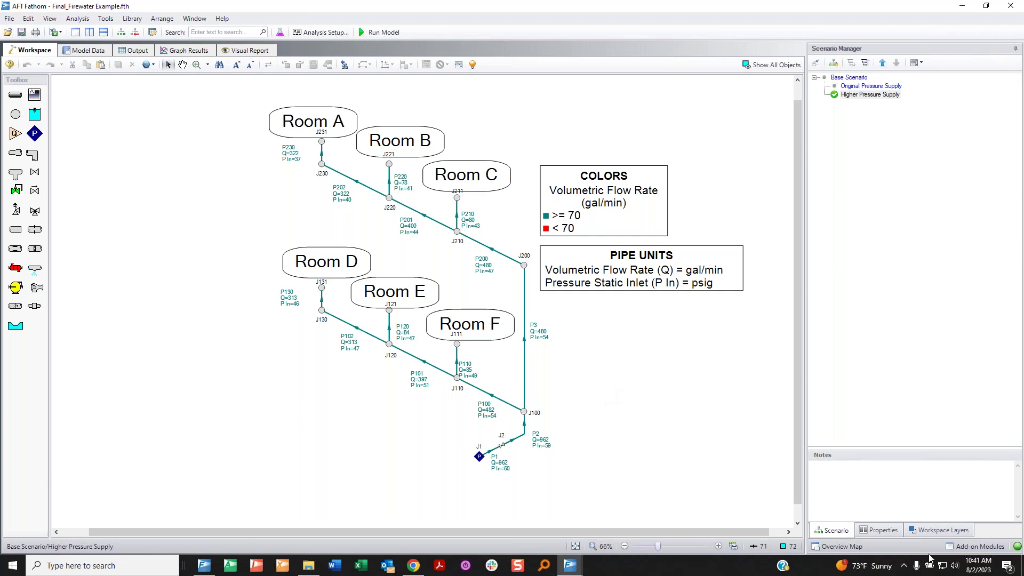
click(943, 530)
click(838, 531)
double_click(850, 78)
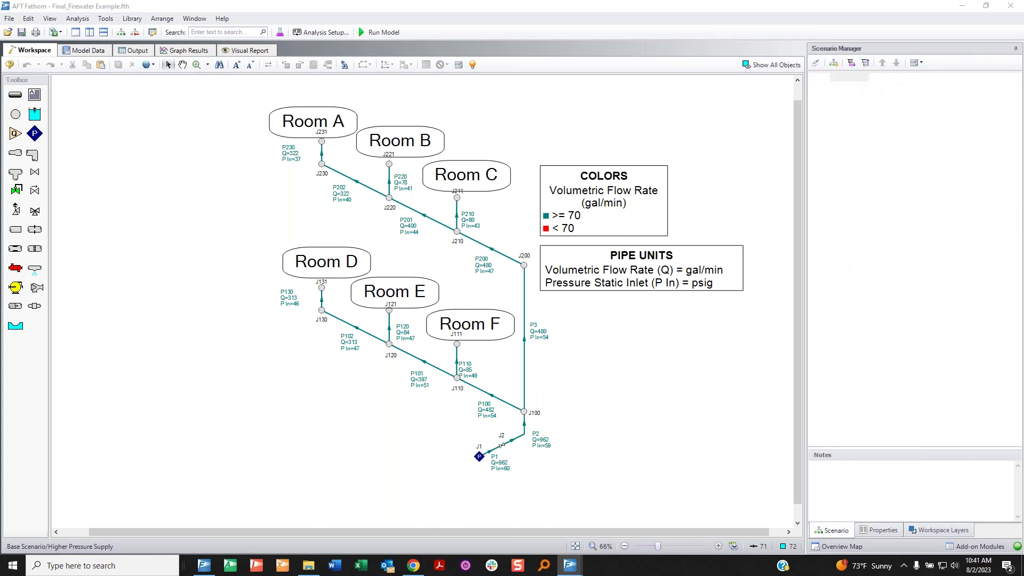
click(946, 533)
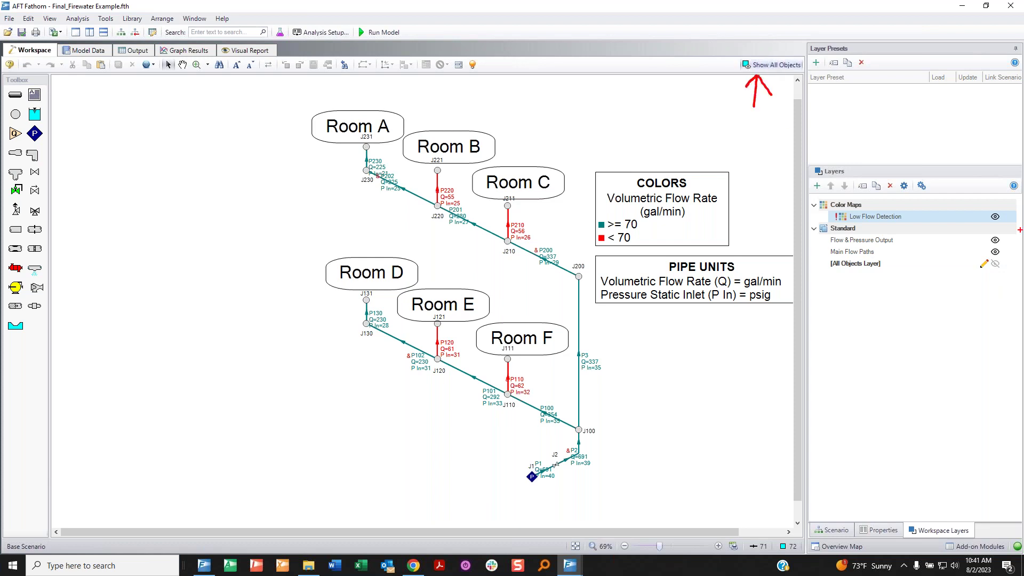
click(995, 264)
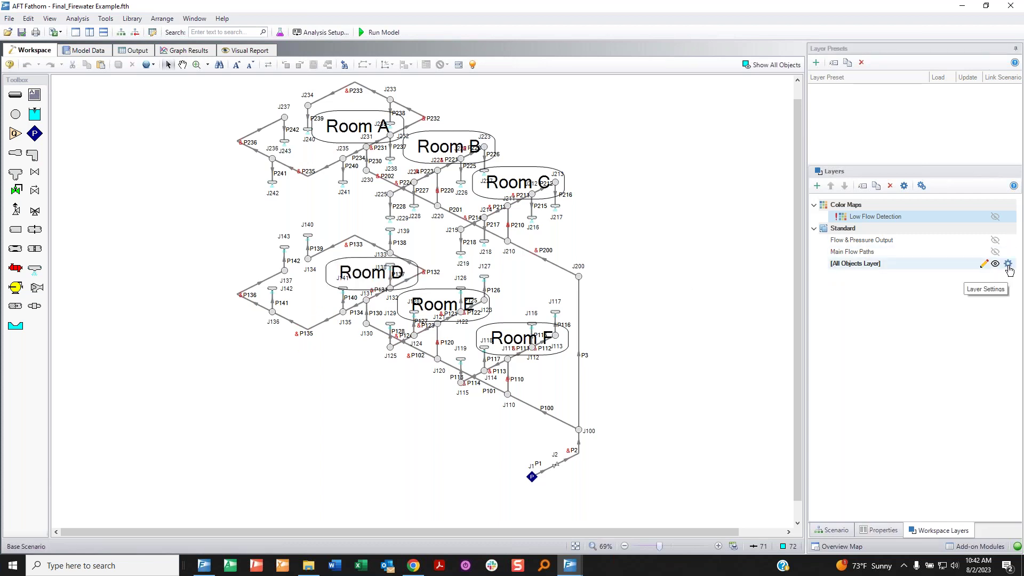
Open the All Objects Layer's settings and examine the visibility of the Rooms annotations, then close the settings
click(1009, 265)
click(344, 290)
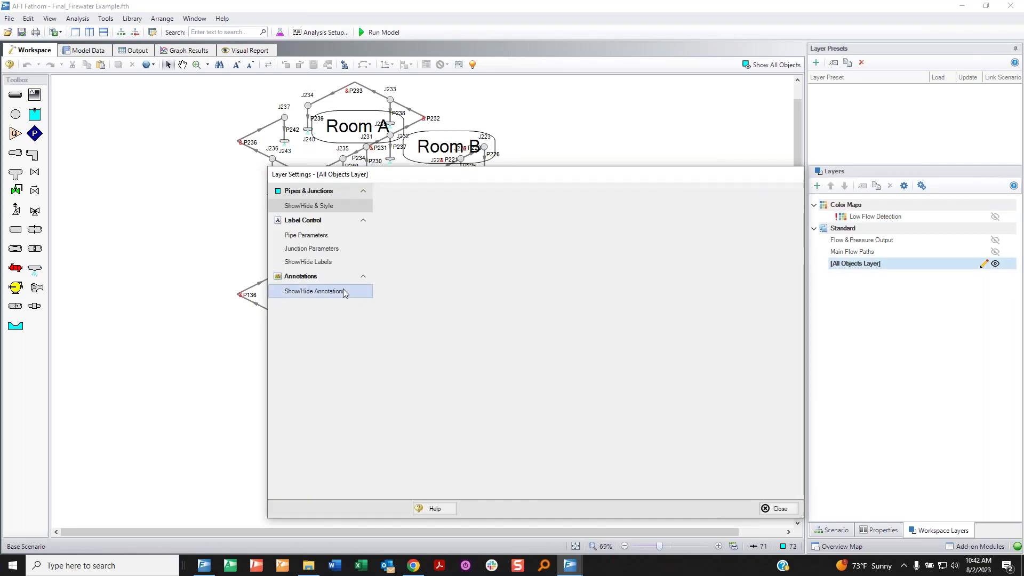
drag(497, 173, 369, 162)
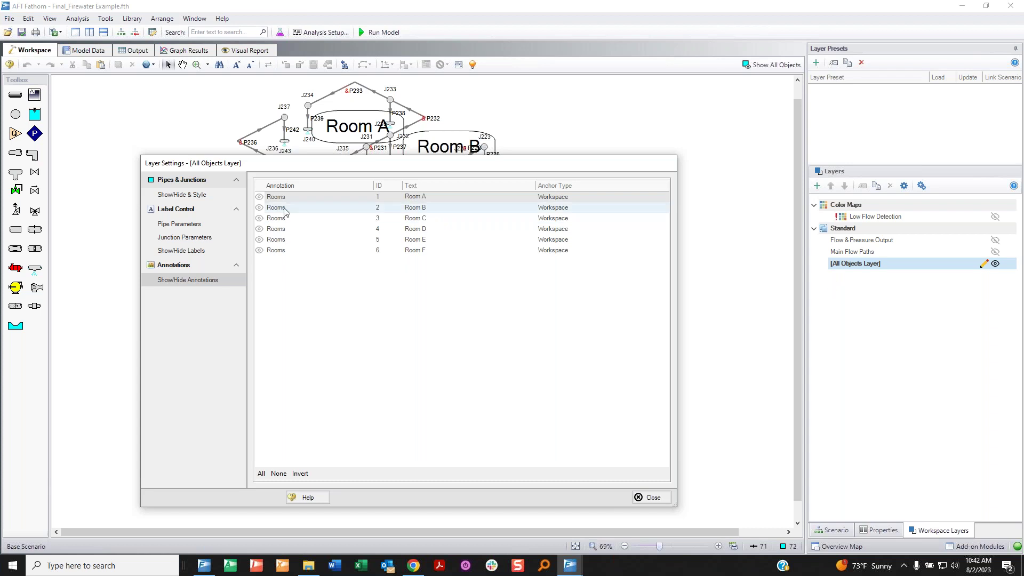
drag(248, 207, 267, 199)
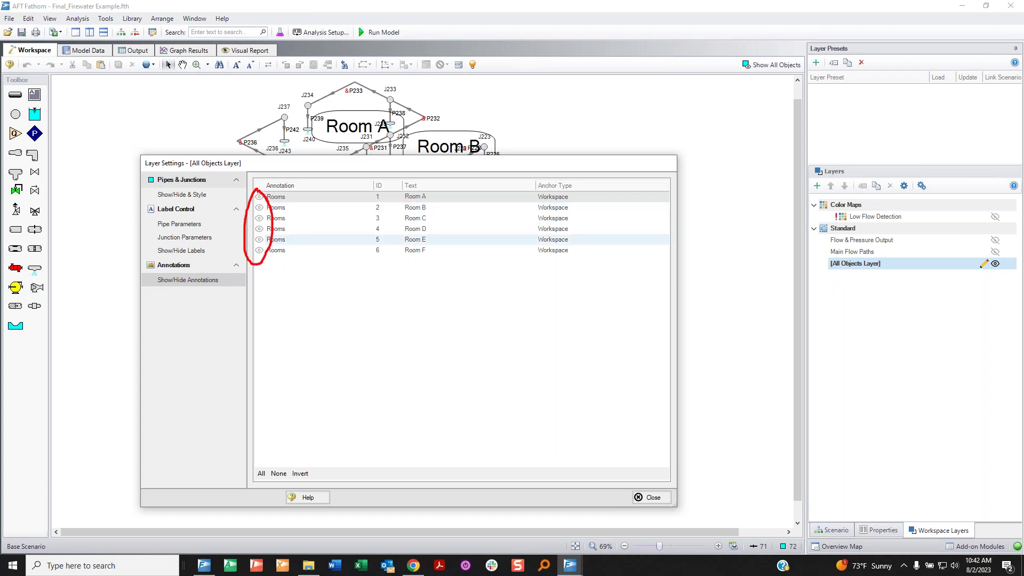
key(Escape)
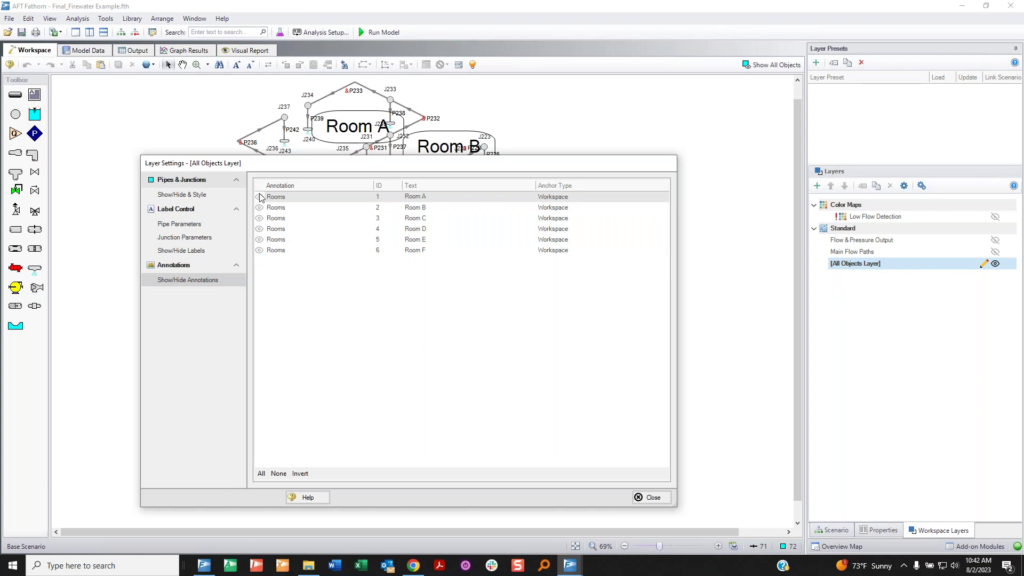
click(647, 499)
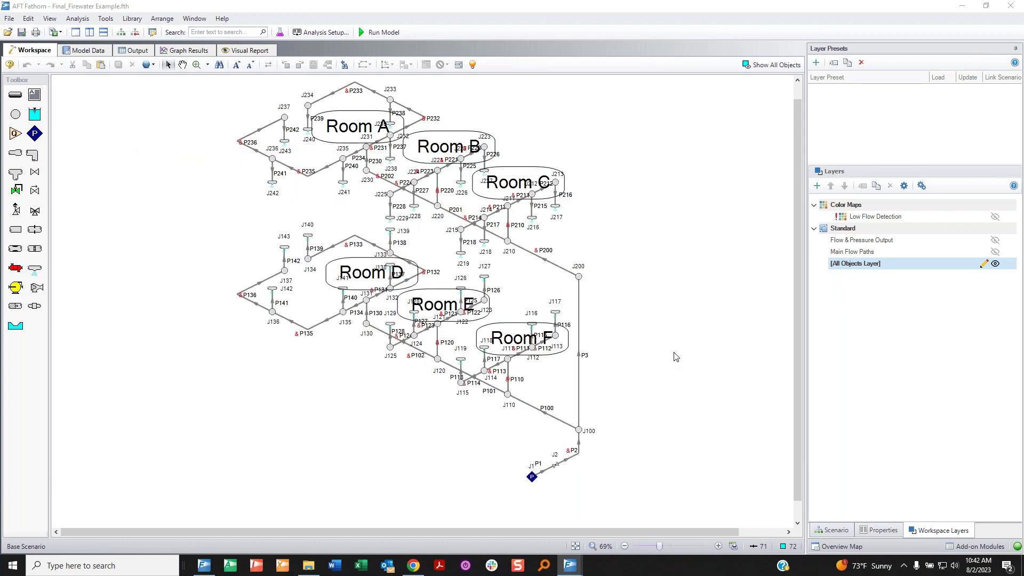
Duplicate the All Objects Layer as "All Objects - No Annotations" and place the copy below the Main Flow Paths layer
right_click(853, 269)
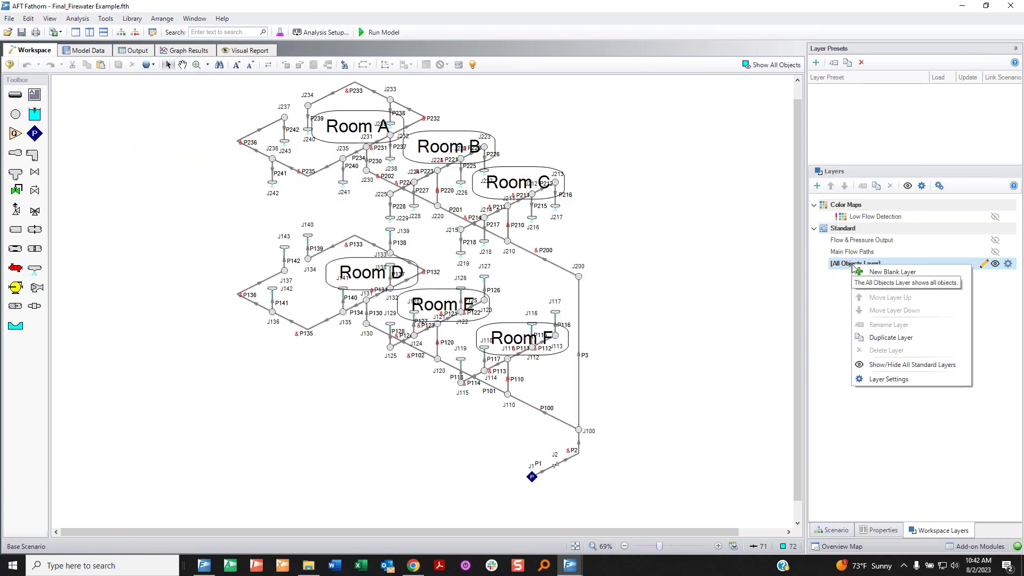
click(891, 337)
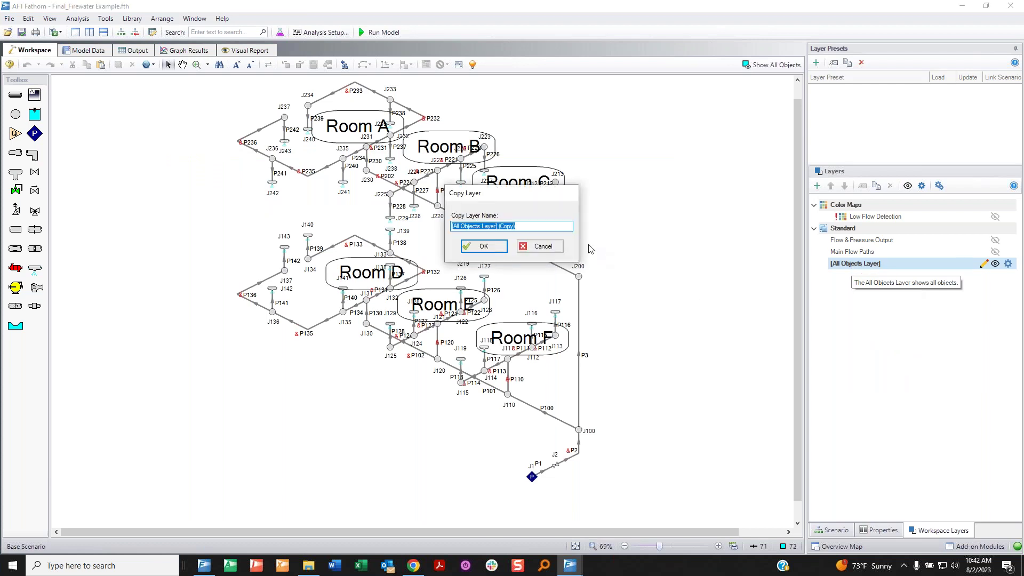
text(All Objects - )
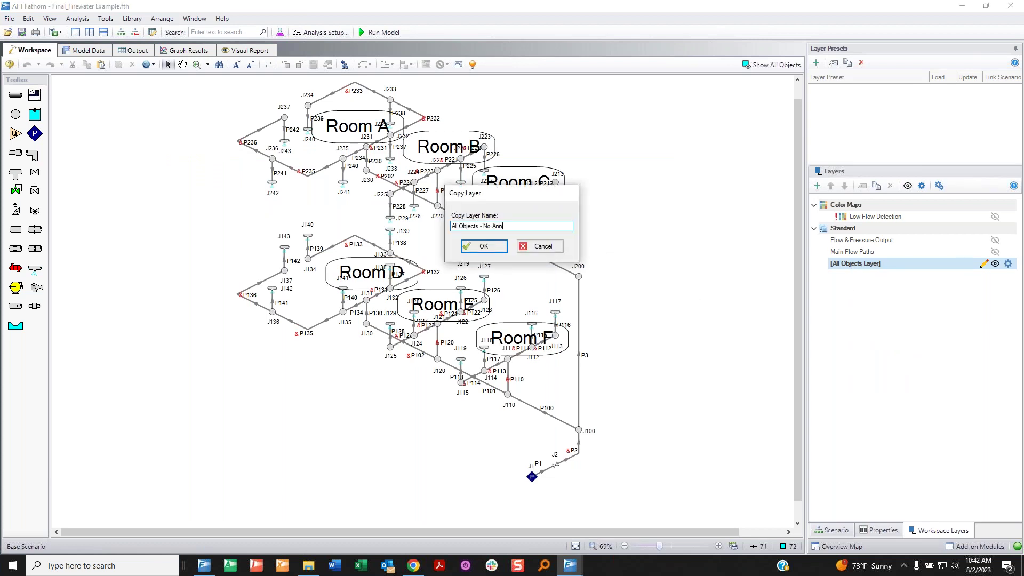
text(No Annotations)
key(Return)
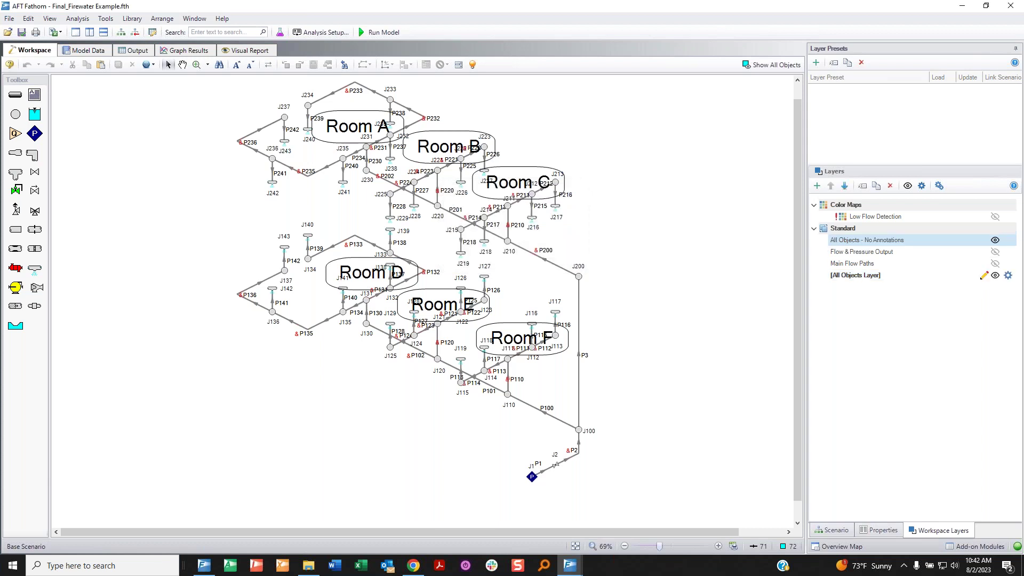
drag(936, 244, 882, 269)
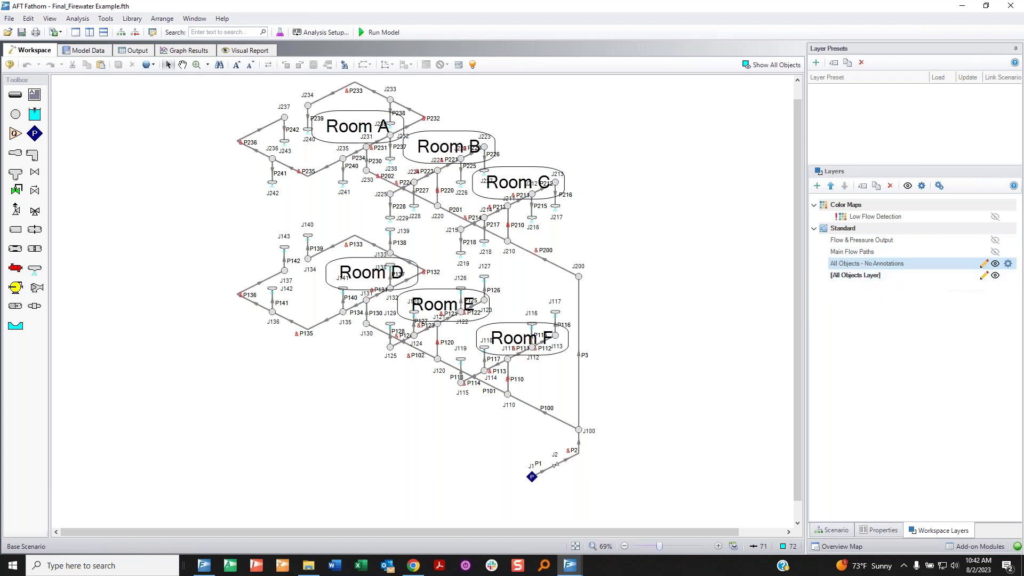
Open the settings of the All Objects - No Annotations layer and review its pipe and junction label parameters
click(1008, 264)
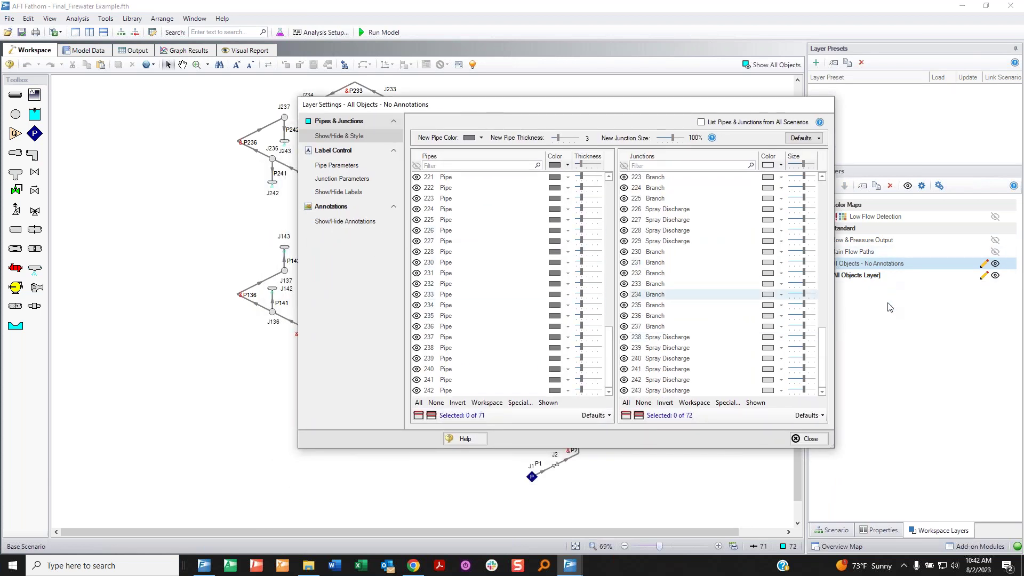
drag(884, 331, 883, 280)
click(334, 167)
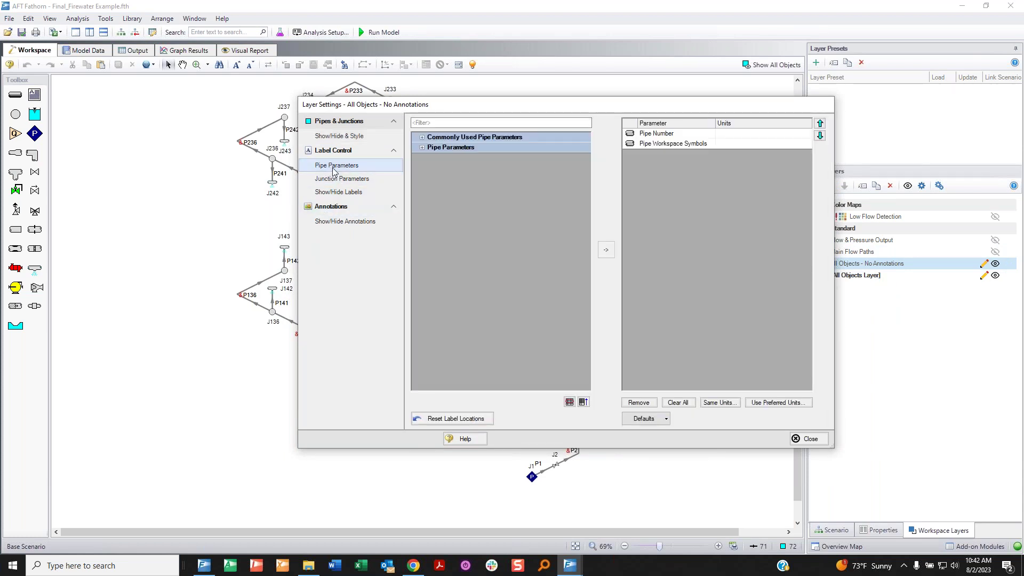
click(352, 179)
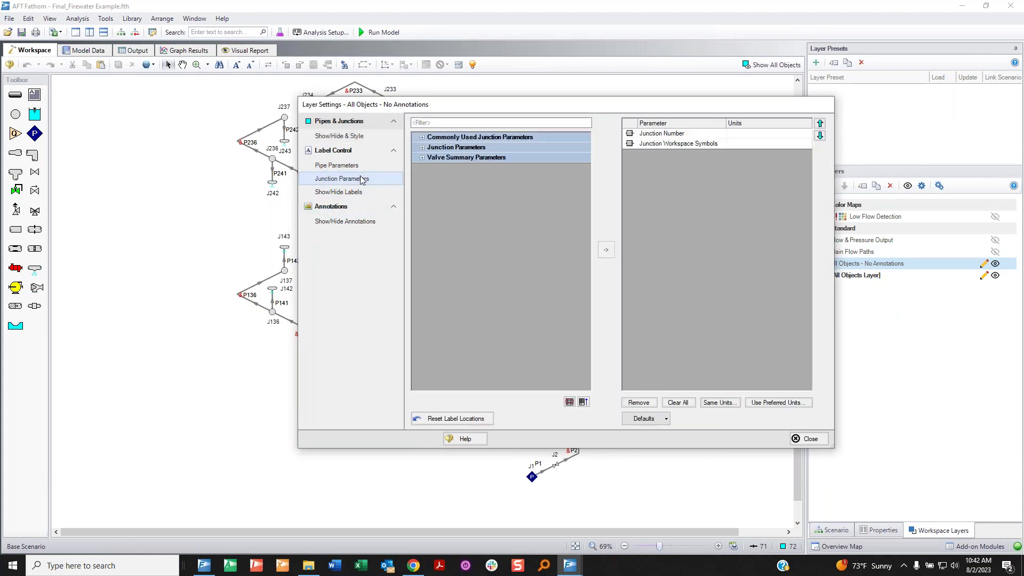
Hide the Room A to Room F annotations in the All Objects - No Annotations layer and turn off the original All Objects Layer
click(357, 226)
click(417, 139)
click(417, 149)
click(417, 160)
click(417, 170)
click(416, 181)
click(417, 192)
click(807, 439)
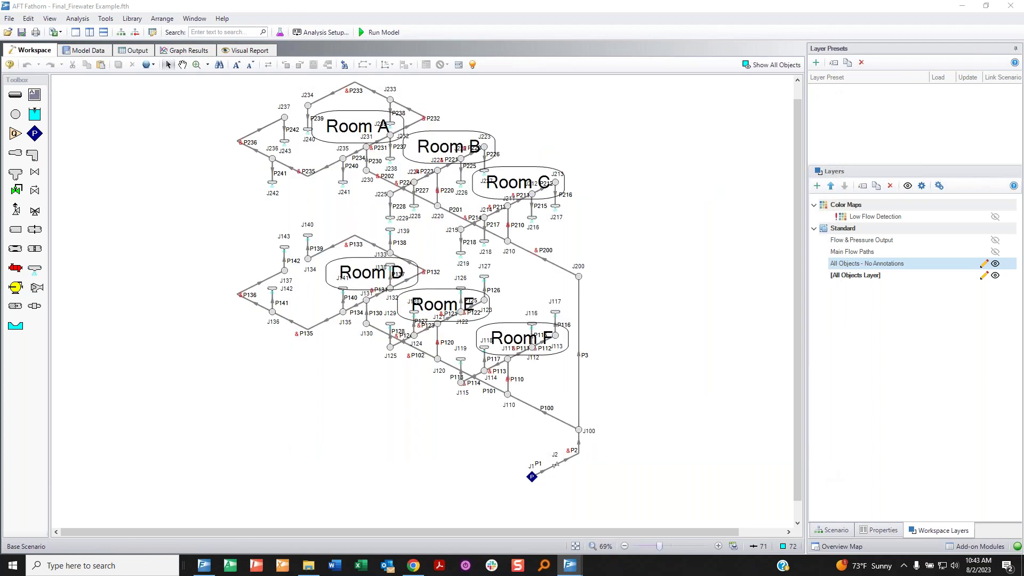
click(996, 275)
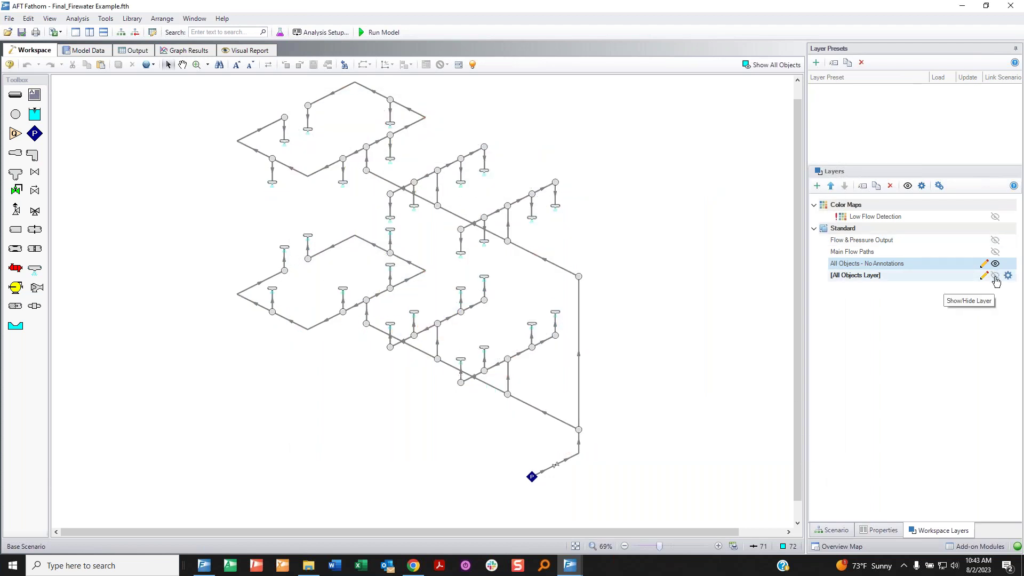
Review the label visibility, object display style and pipe label parameters in the All Objects - No Annotations layer's settings
click(1008, 264)
click(322, 263)
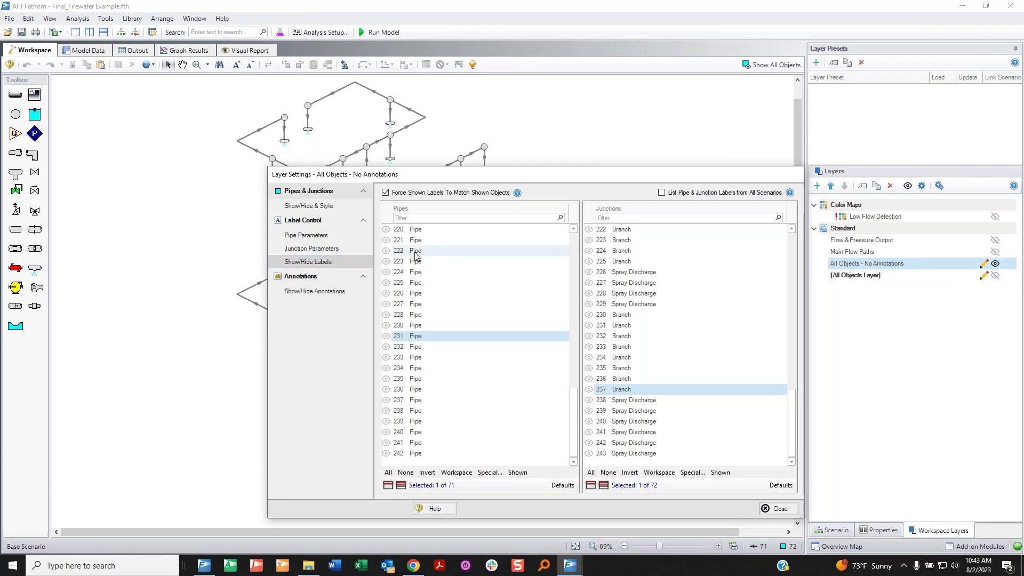
click(777, 509)
click(1009, 264)
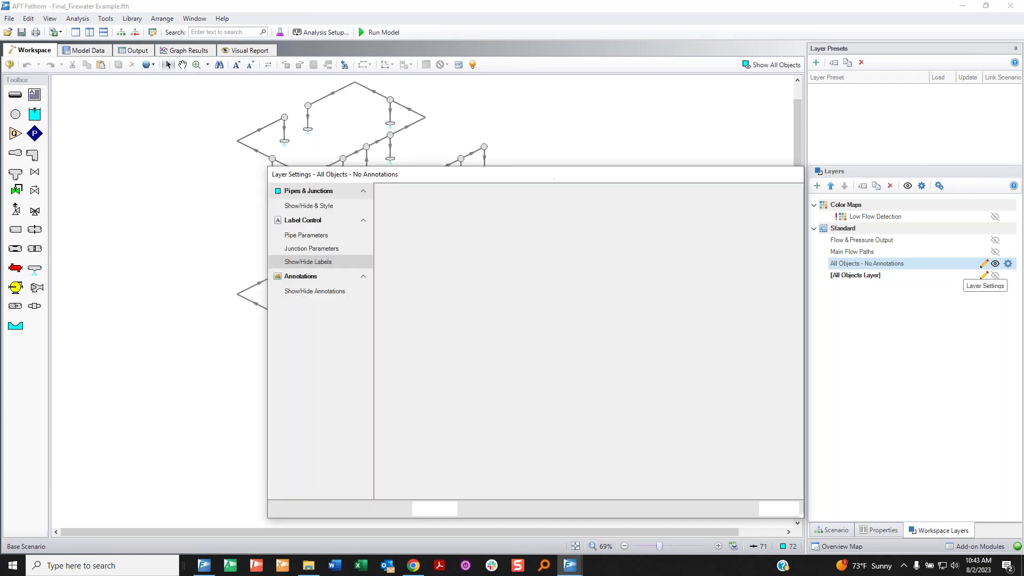
click(329, 206)
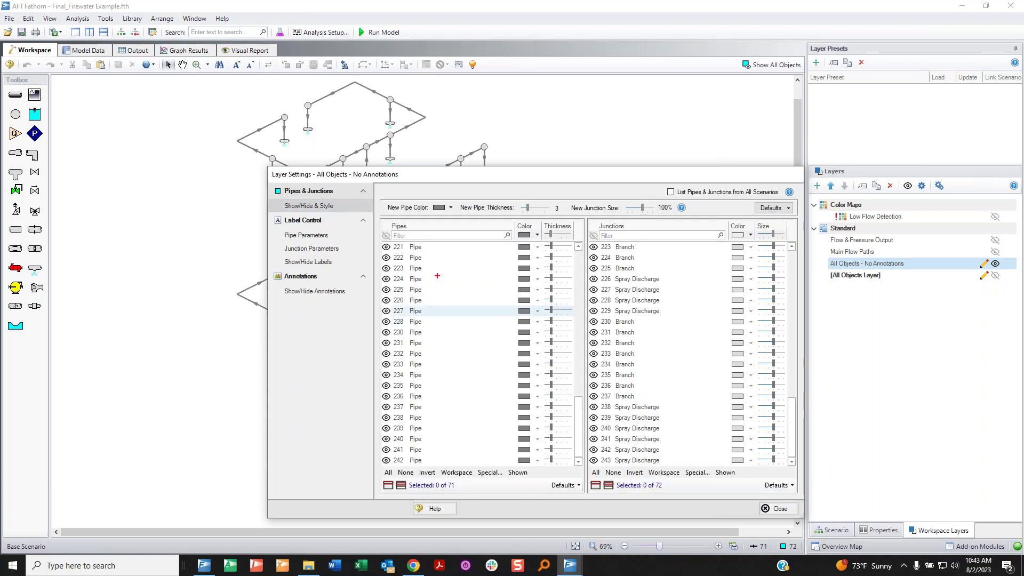
mouse_move(393, 240)
mouse_down()
mouse_move(385, 470)
mouse_move(415, 332)
mouse_move(399, 242)
mouse_up()
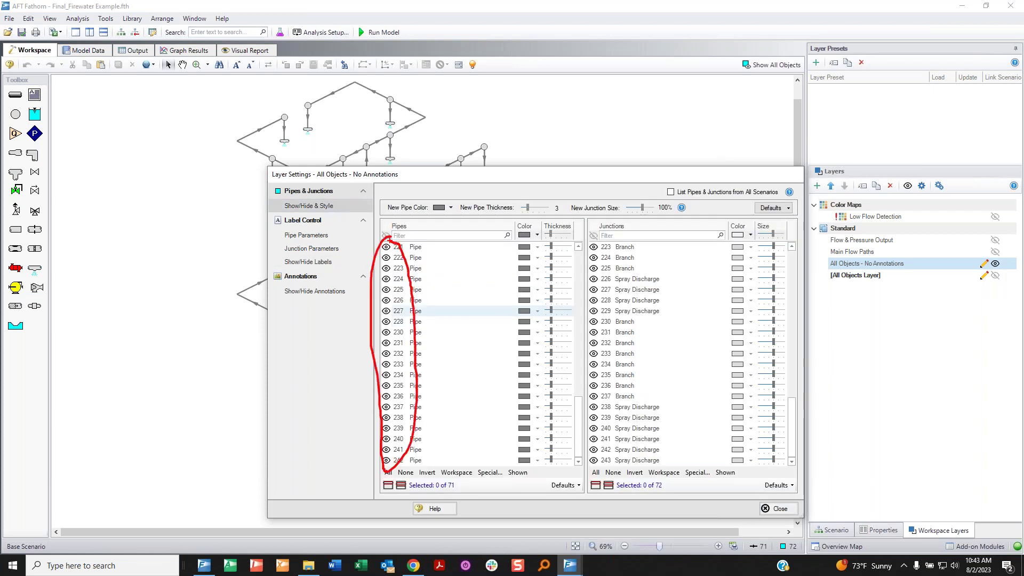
click(306, 236)
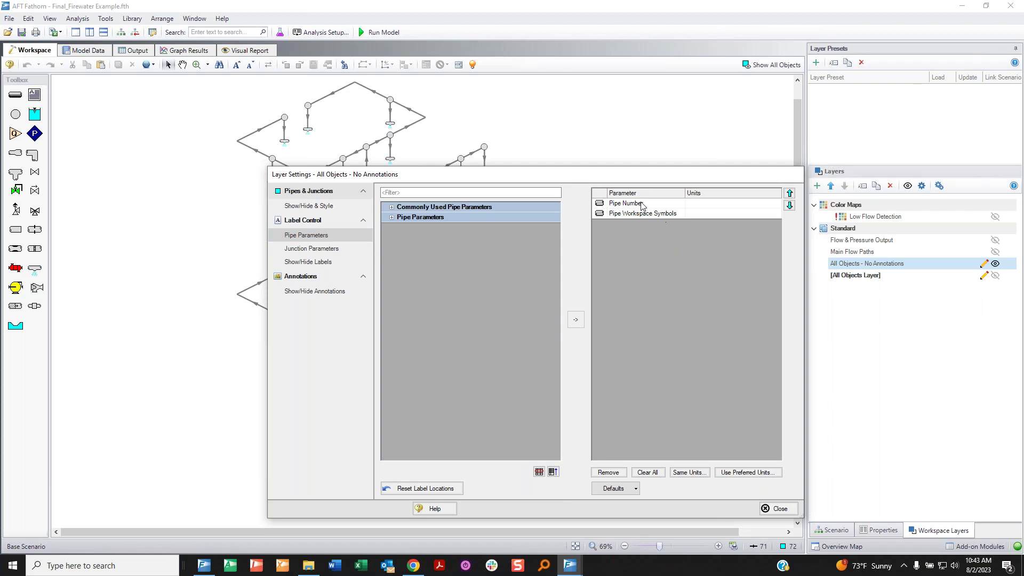
drag(627, 173, 750, 193)
mouse_move(314, 110)
mouse_down()
mouse_move(226, 163)
mouse_move(327, 131)
mouse_move(287, 104)
mouse_up()
drag(149, 155, 150, 182)
drag(164, 145, 165, 209)
key(Escape)
Force the shown labels to match the shown objects in the All Objects - No Annotations layer and close its settings
click(450, 281)
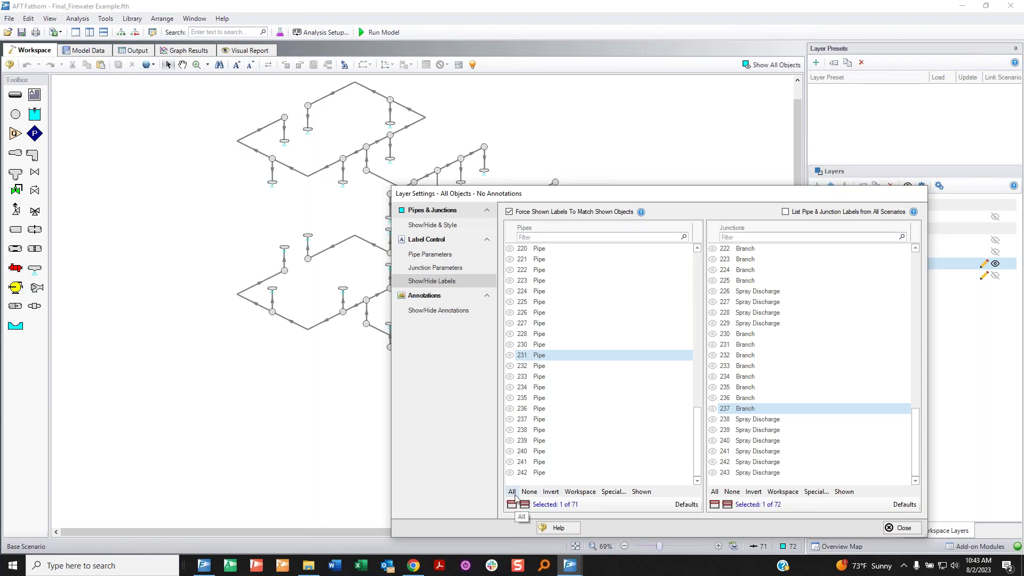
click(509, 212)
click(510, 212)
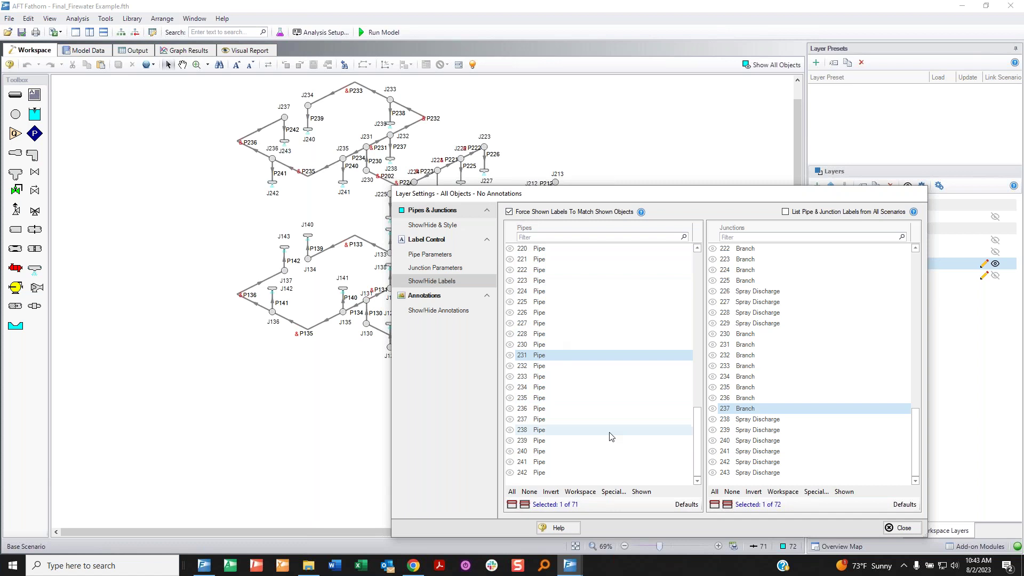
drag(597, 191, 479, 107)
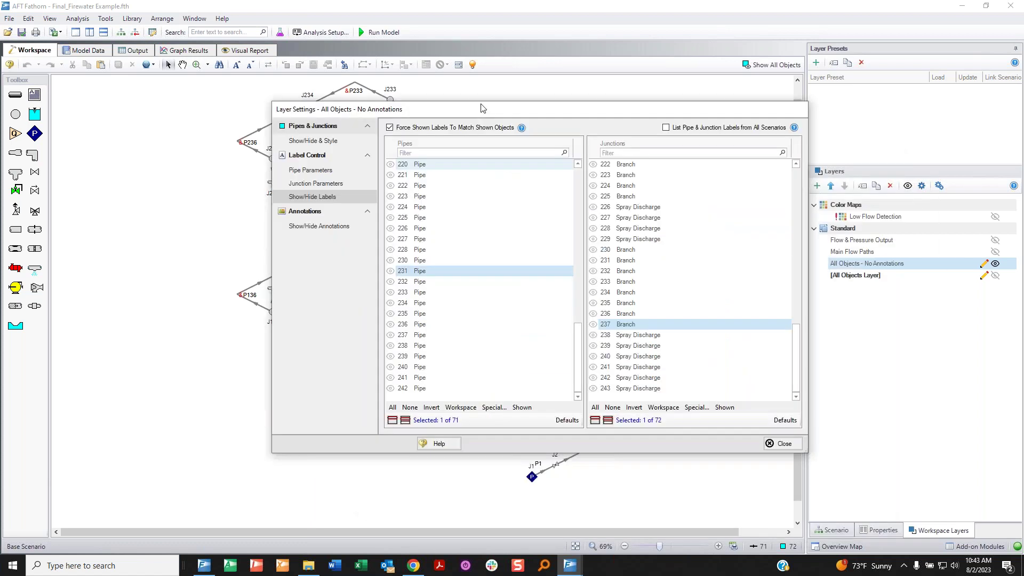
click(781, 444)
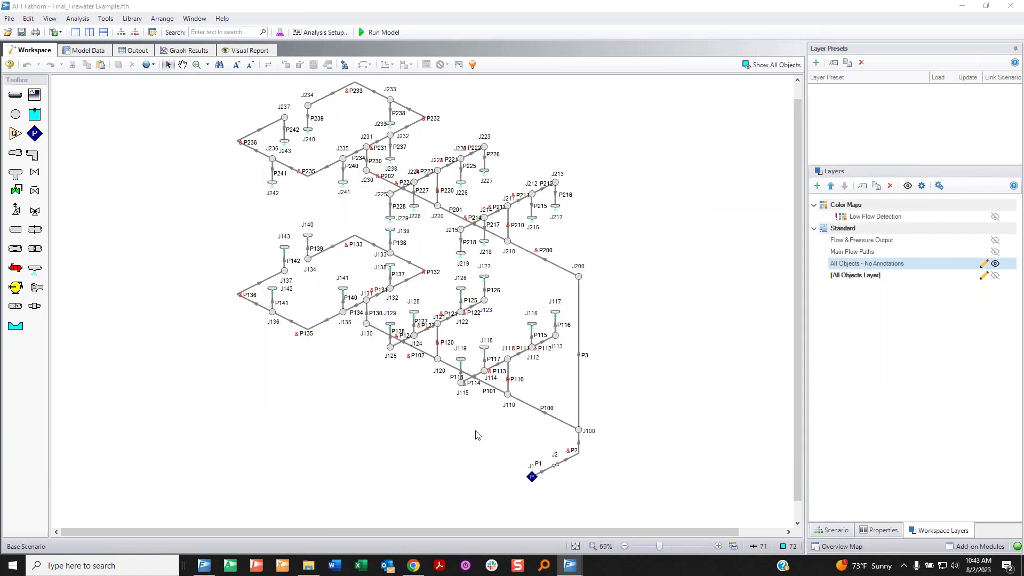
Compare the All Objects - No Annotations layer with the original All Objects Layer by alternating their visibility
scroll(636, 317, down, 1)
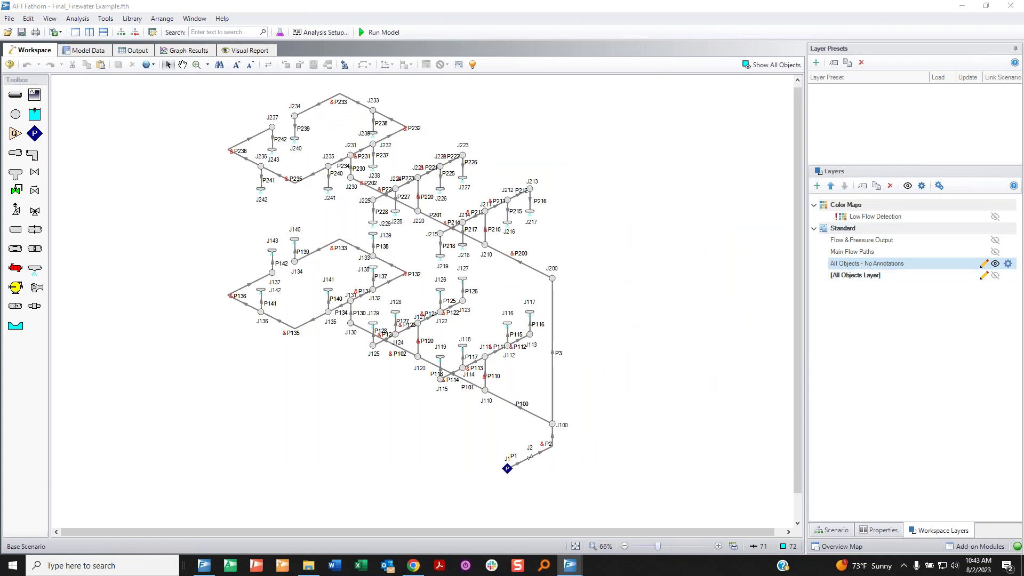
click(996, 264)
click(996, 275)
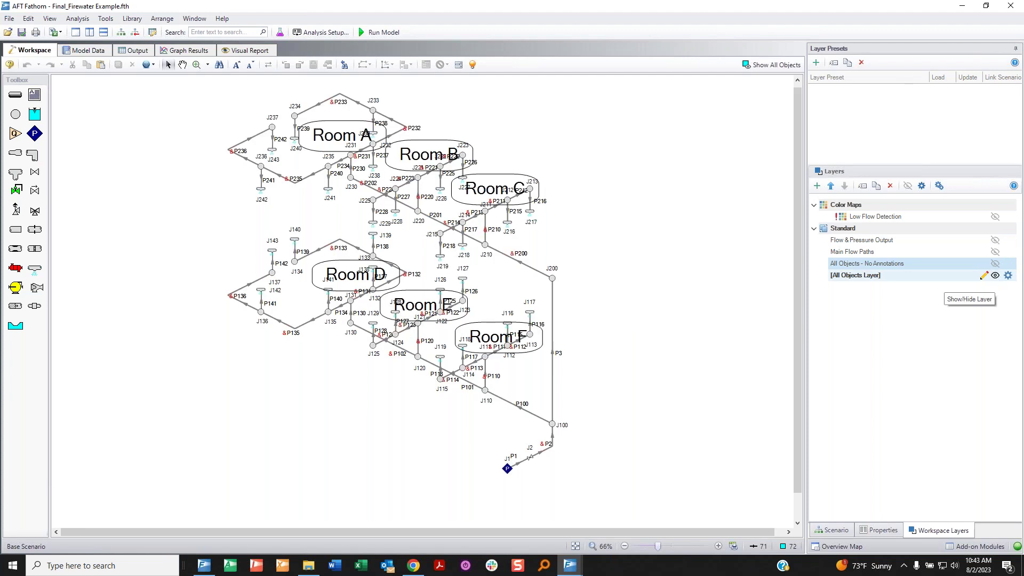
click(996, 263)
click(996, 275)
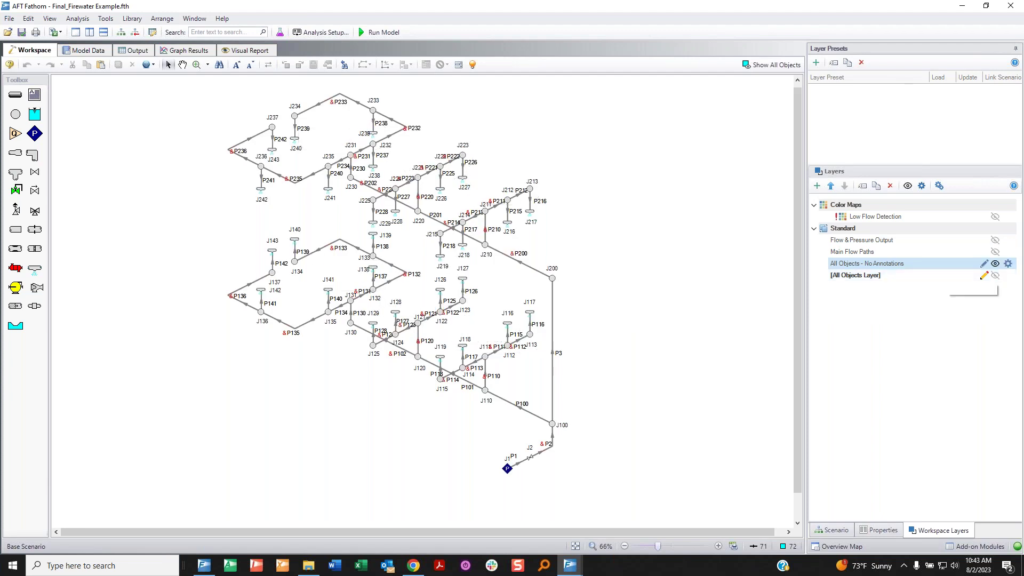
Activate the Original Pressure Supply scenario and return to the workspace layers
click(844, 530)
double_click(853, 88)
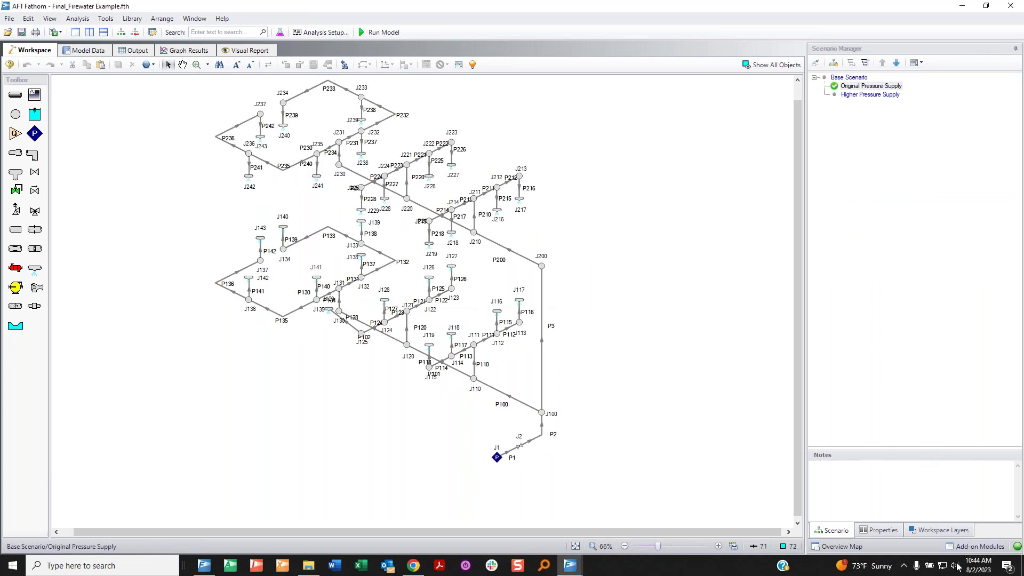
click(942, 532)
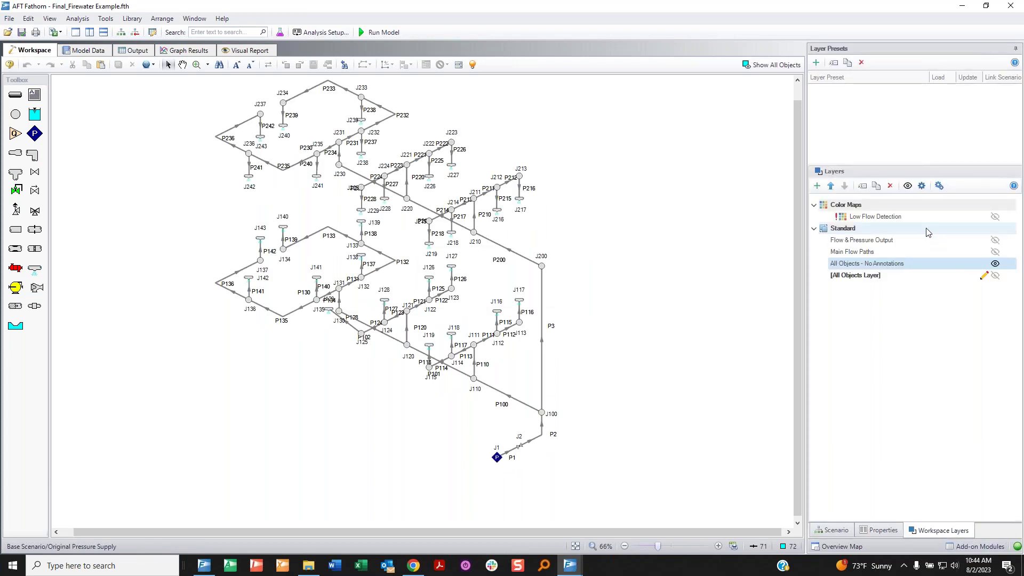
Show the Low Flow Detection, Flow & Pressure Output and Main Flow Paths layers and hide the All Objects - No Annotations layer
click(996, 216)
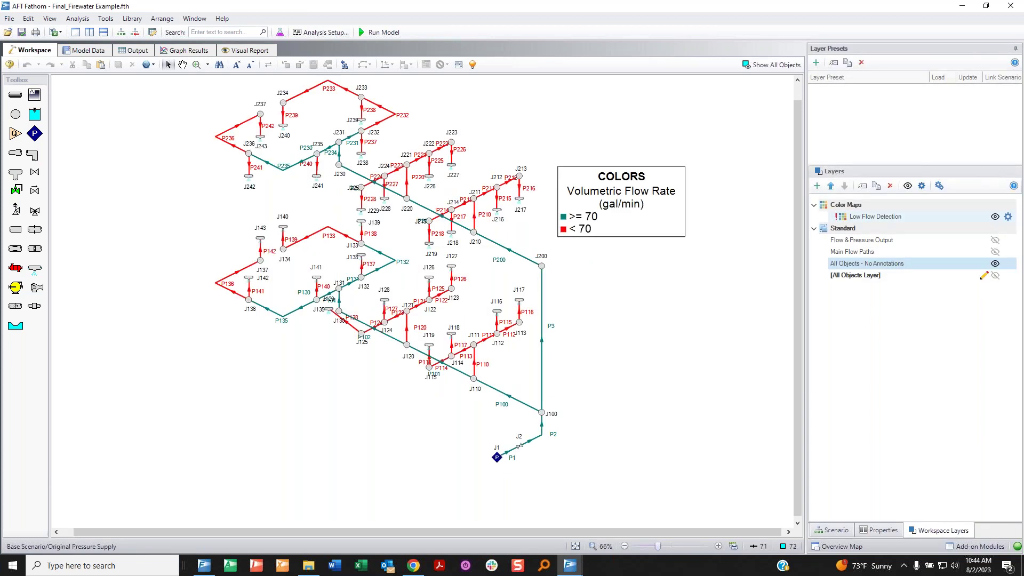
click(996, 240)
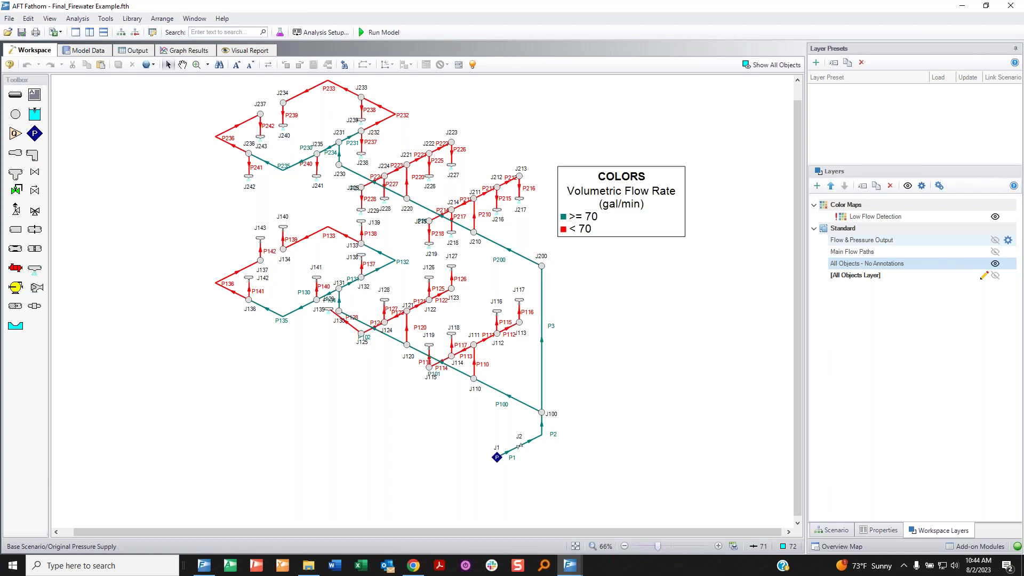
click(995, 251)
click(996, 263)
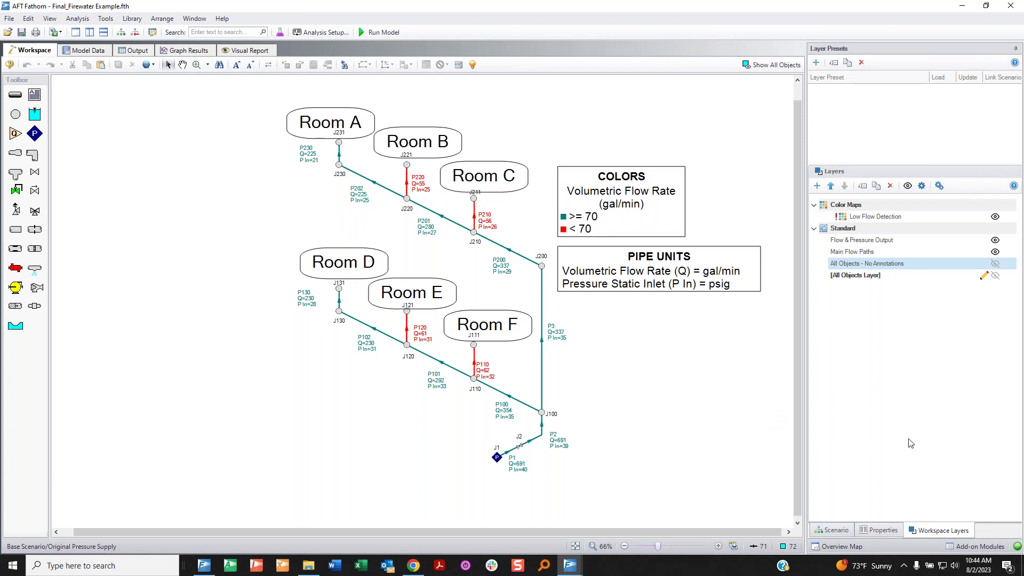
Save the current layer visibility as a new layer preset named "Simplified Flow Results"
mouse_move(893, 180)
mouse_down()
mouse_move(826, 190)
mouse_move(875, 314)
mouse_move(992, 294)
mouse_move(1008, 198)
mouse_move(880, 172)
mouse_up()
click(817, 63)
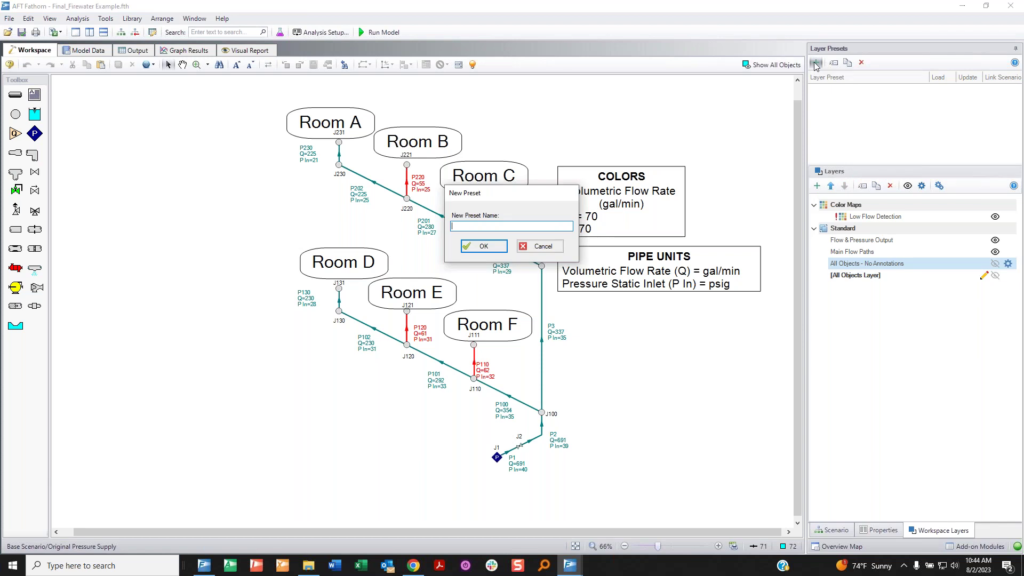
text(Mai)
key(Return)
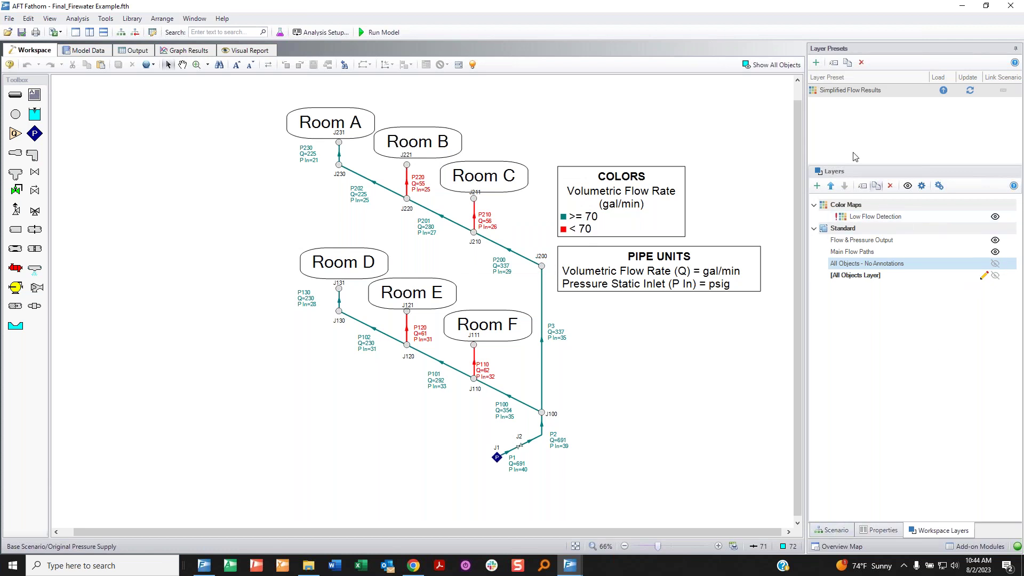
Show all objects without the Low Flow Detection color map, and load the Simplified Flow Results preset to restore its layers
click(773, 65)
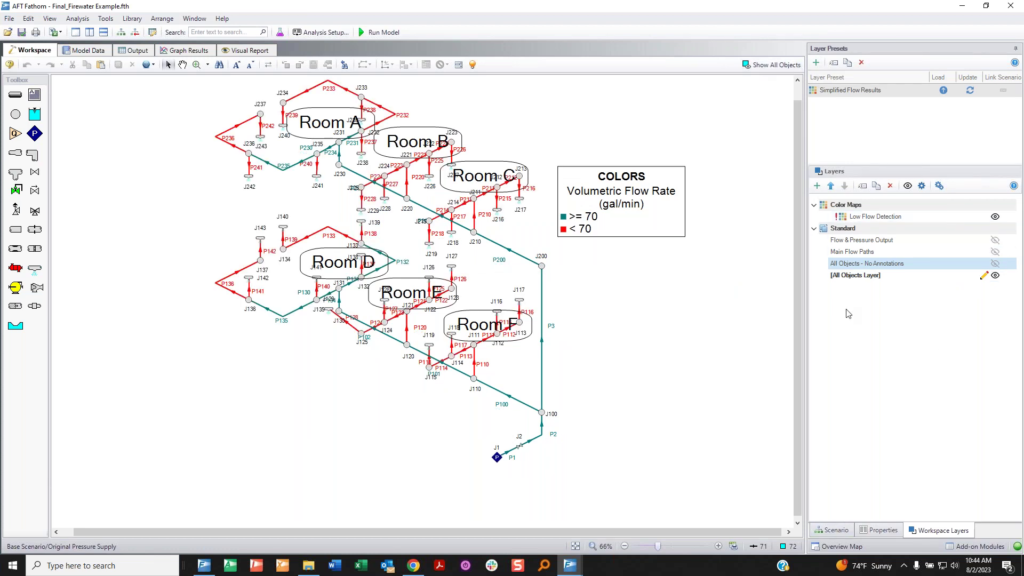
click(995, 216)
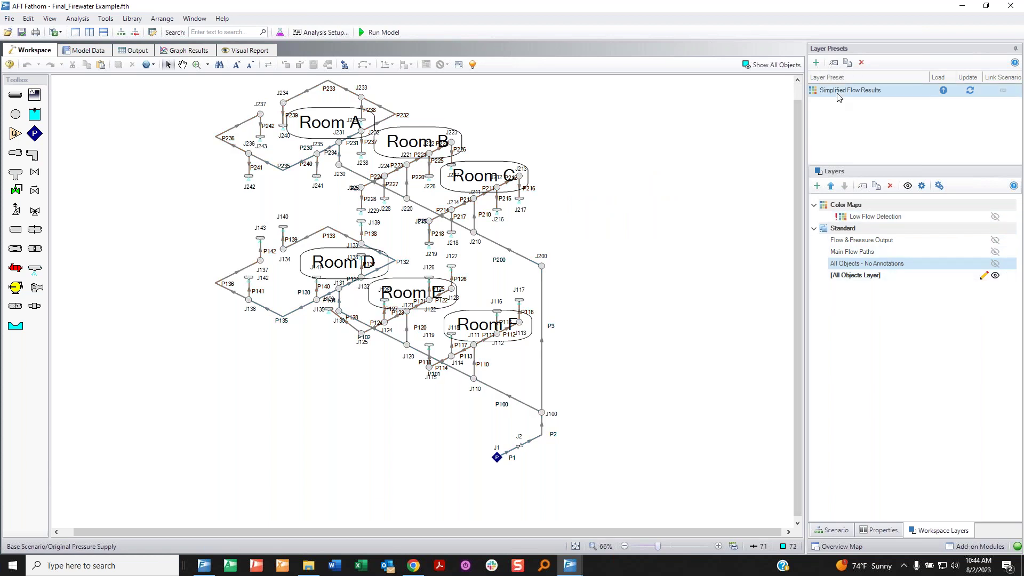
drag(947, 80, 941, 78)
key(Escape)
click(944, 90)
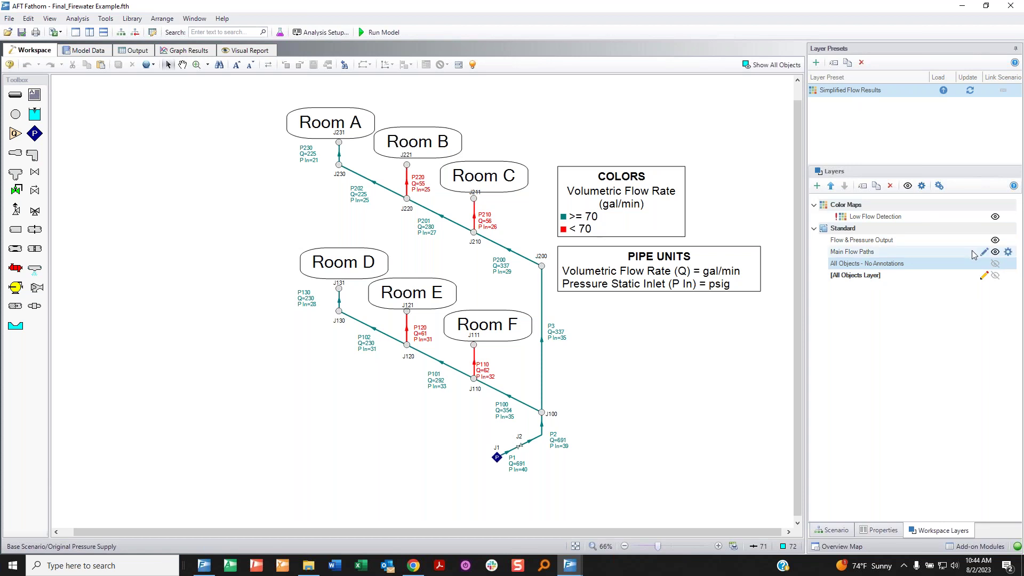
click(995, 251)
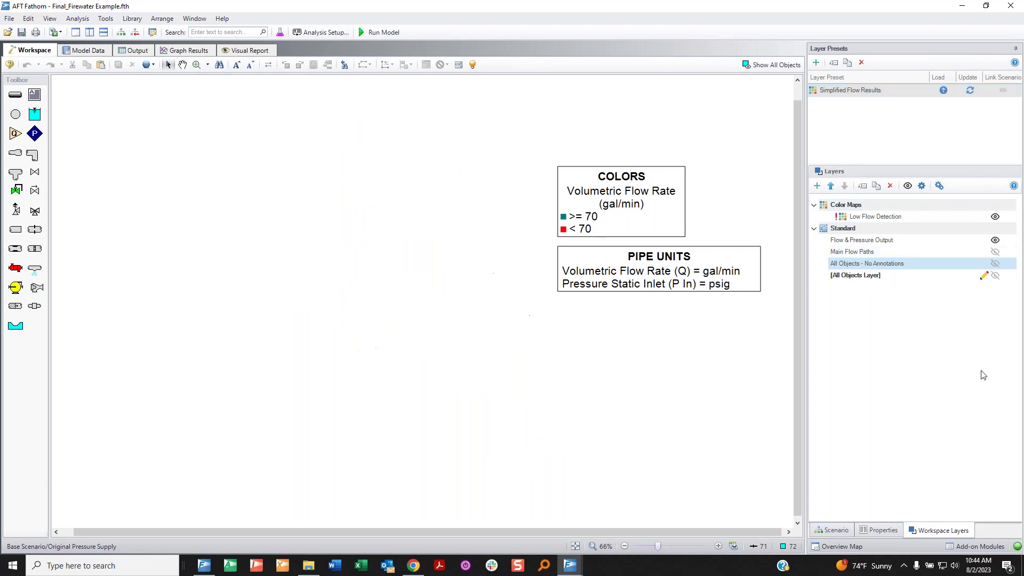
click(995, 264)
click(995, 264)
click(995, 251)
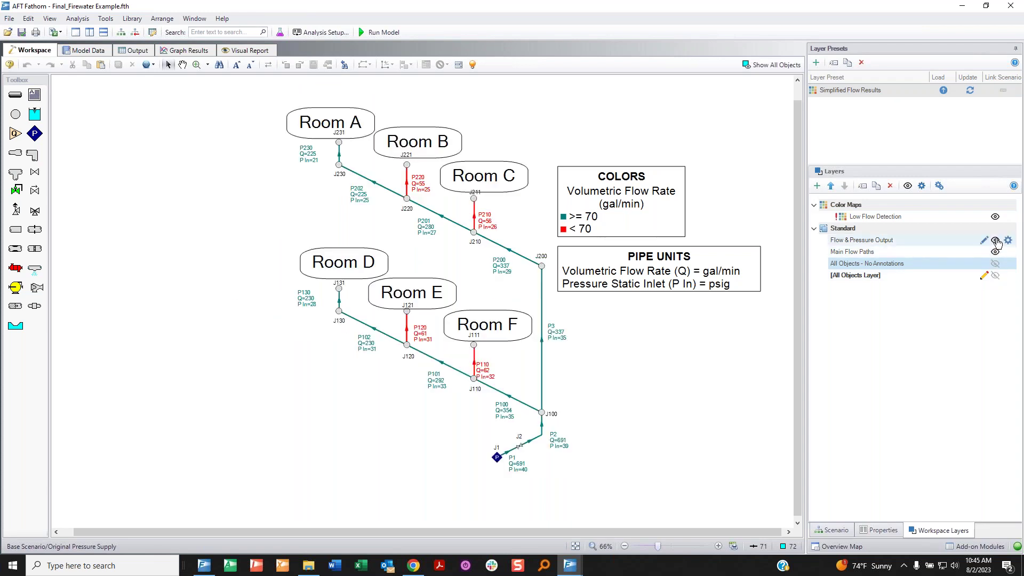
Hide the Flow & Pressure Output layer, update the Simplified Flow Results preset, and test it by reloading after showing all objects
click(996, 240)
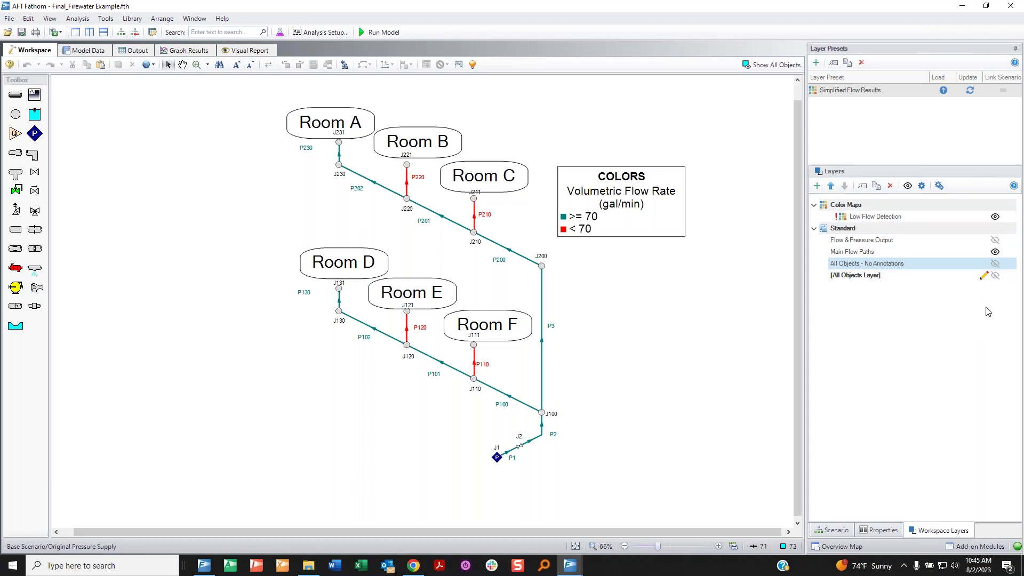
click(970, 91)
click(772, 64)
click(893, 91)
Show the Flow & Pressure Output layer again and update the Simplified Flow Results preset with it
click(996, 240)
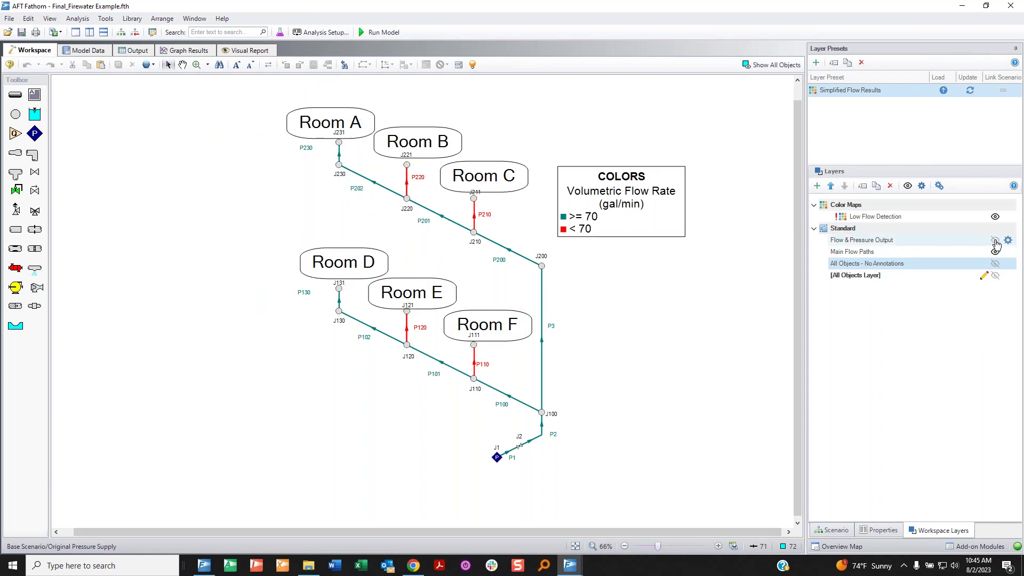
click(971, 90)
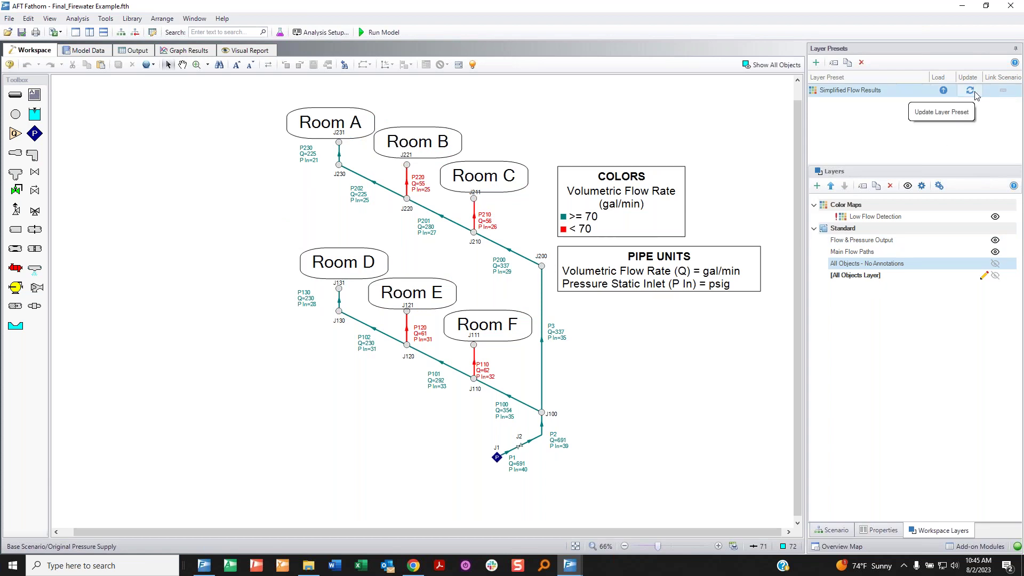
Link the Simplified Flow Results preset to the Original Pressure Supply scenario and review that scenario's workspace
click(839, 531)
click(942, 531)
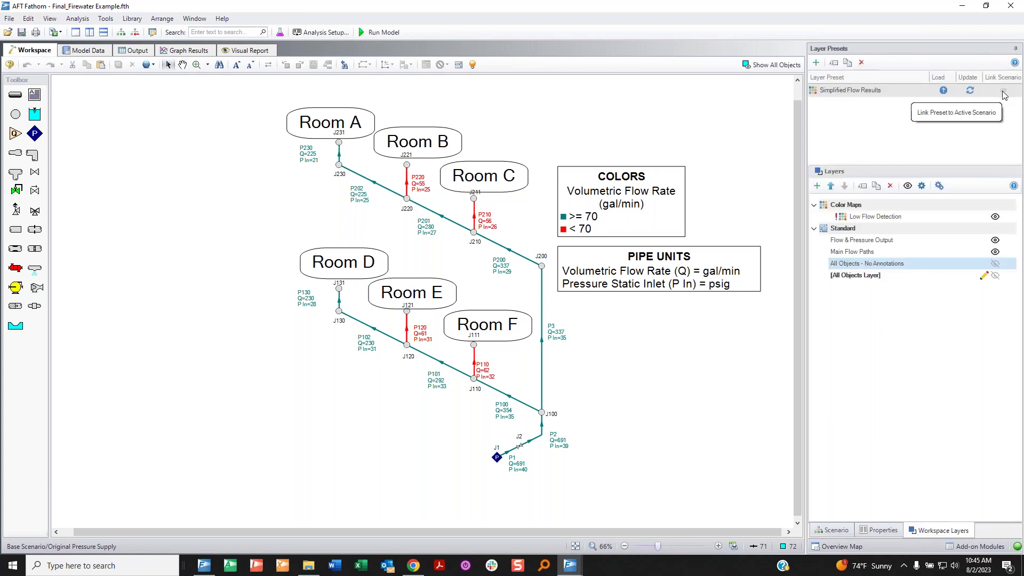
mouse_move(1015, 63)
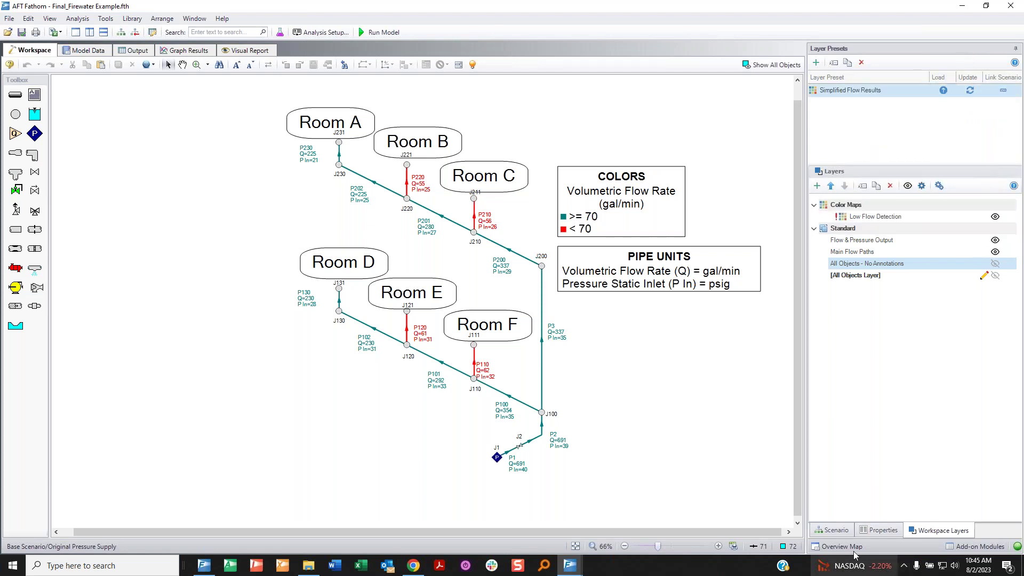
click(832, 531)
double_click(847, 85)
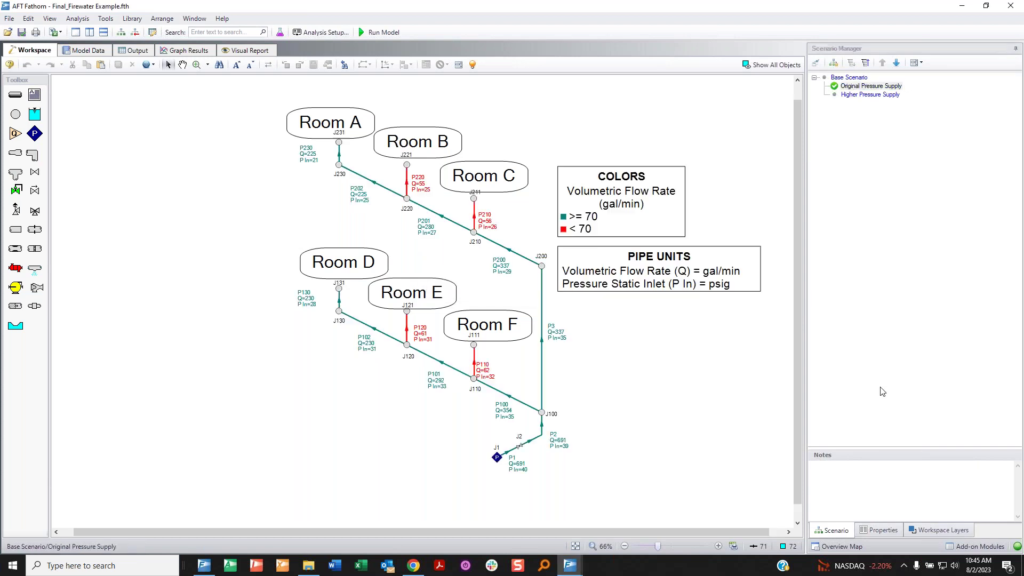
mouse_move(500, 106)
mouse_down()
mouse_move(304, 283)
mouse_move(446, 205)
mouse_move(415, 177)
mouse_up()
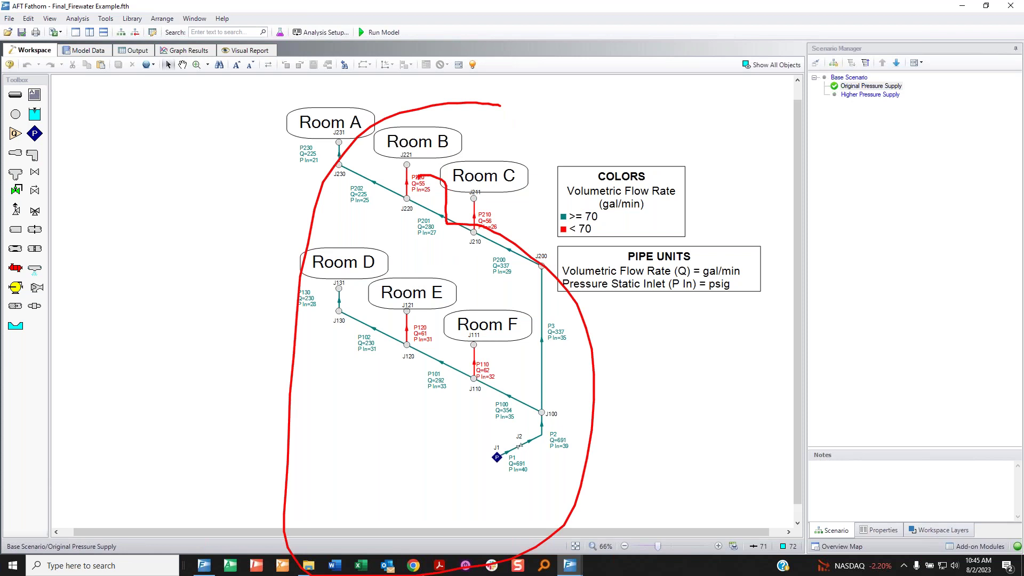
key(Escape)
Activate the Base Scenario and show all objects in its workspace
double_click(848, 78)
click(941, 530)
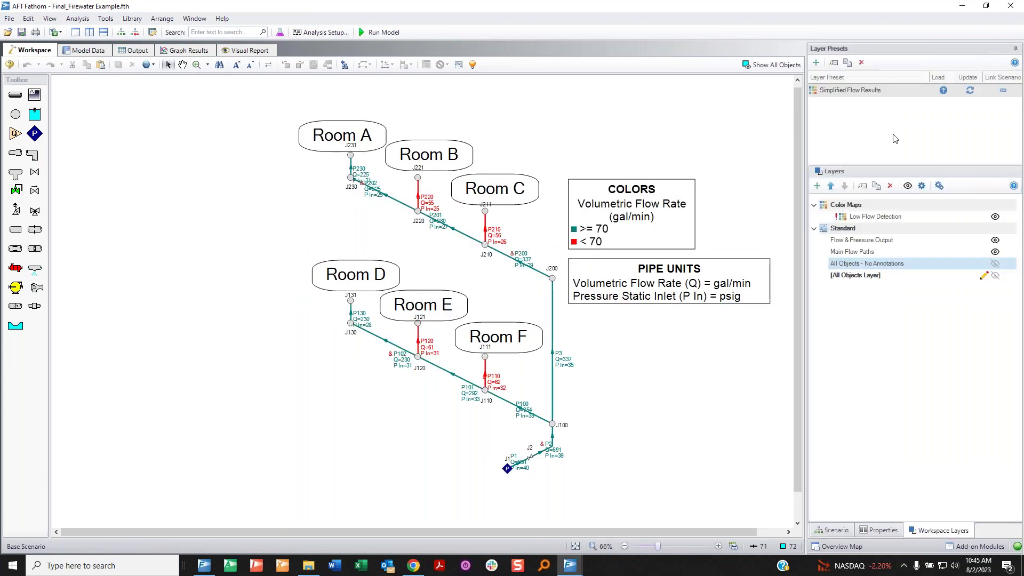
click(764, 65)
Reload the Original Pressure Supply scenario to test its linked preset, and switch back to the Base Scenario
click(832, 531)
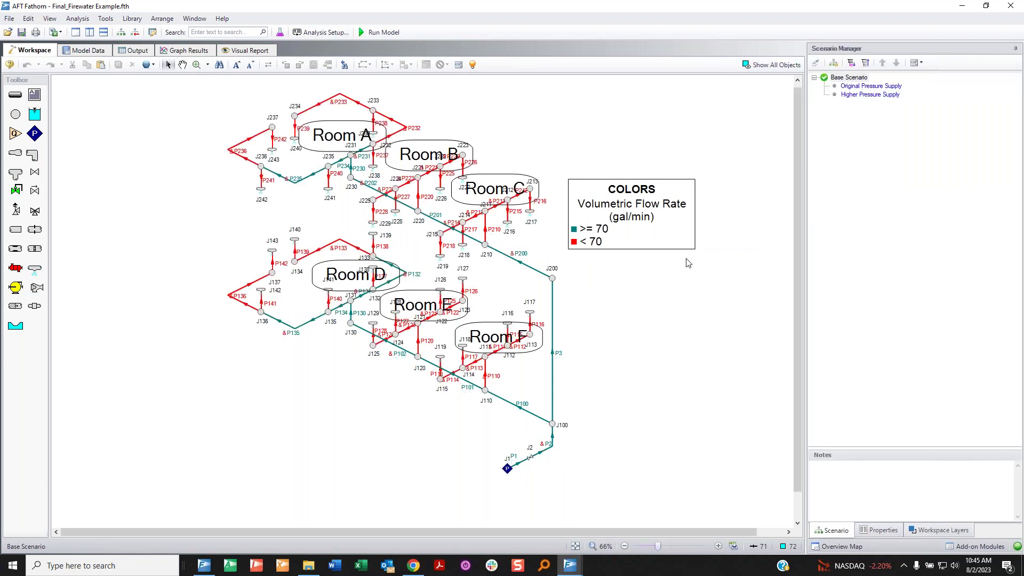
double_click(859, 86)
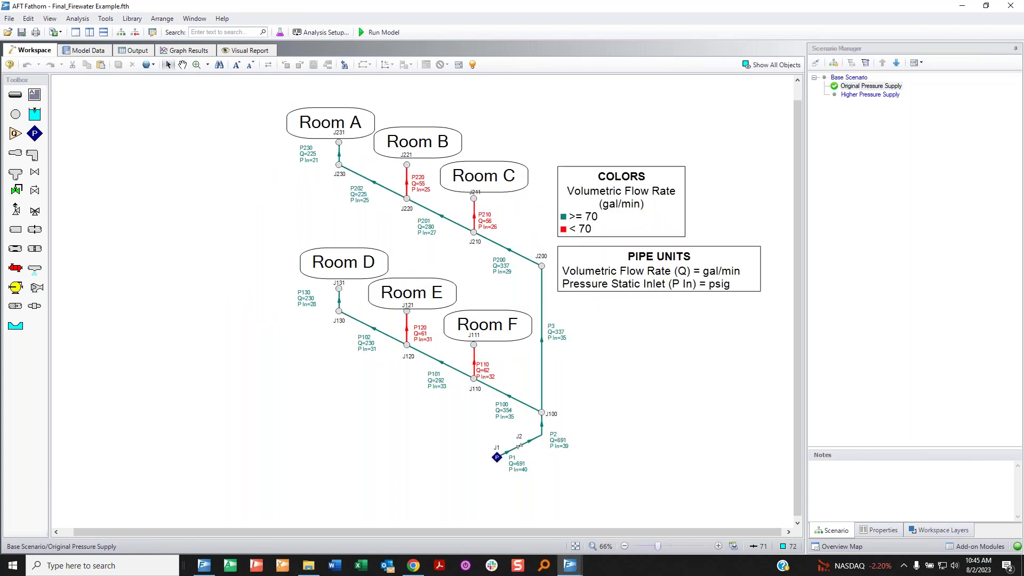
double_click(852, 78)
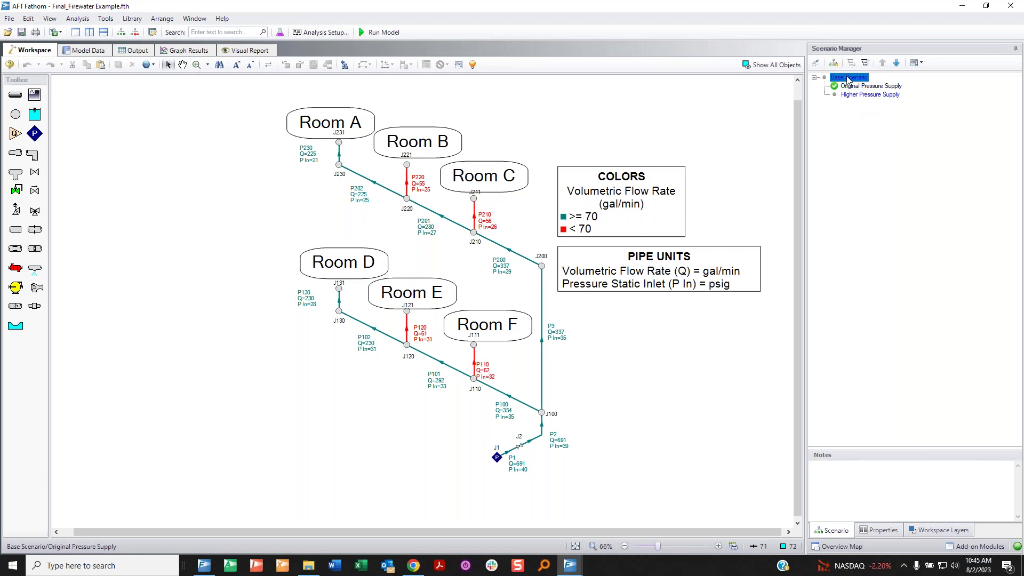
In the Base Scenario, hide the Low Flow Detection, Flow & Pressure Output and Main Flow Paths layers and show All Objects - No Annotations
click(930, 530)
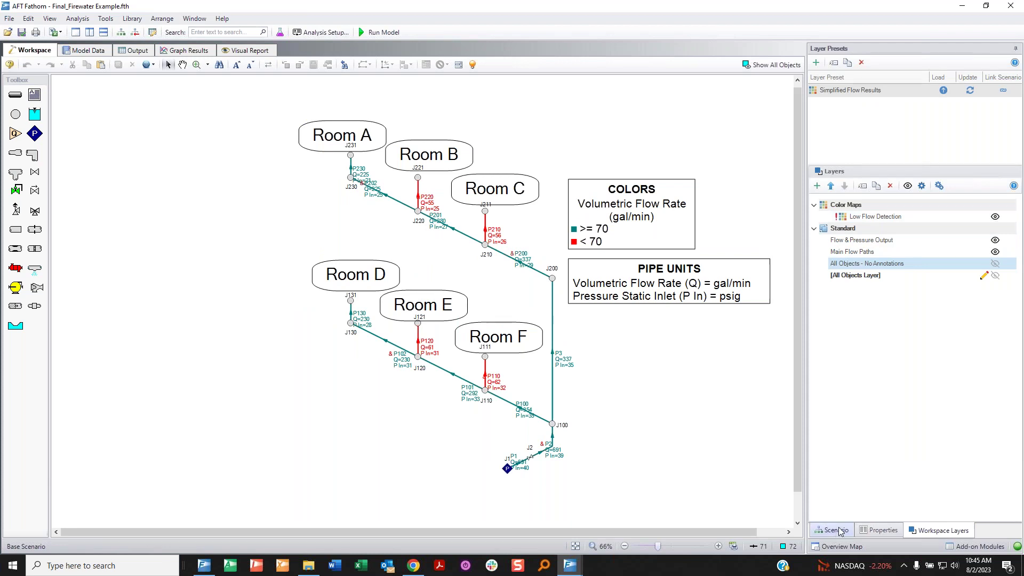
click(995, 216)
click(996, 240)
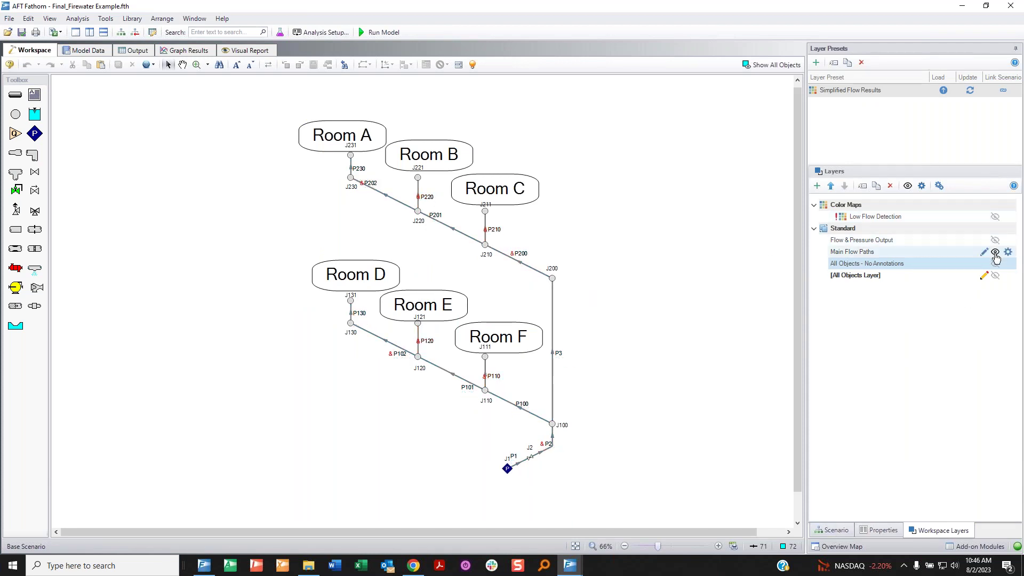
click(995, 252)
click(995, 264)
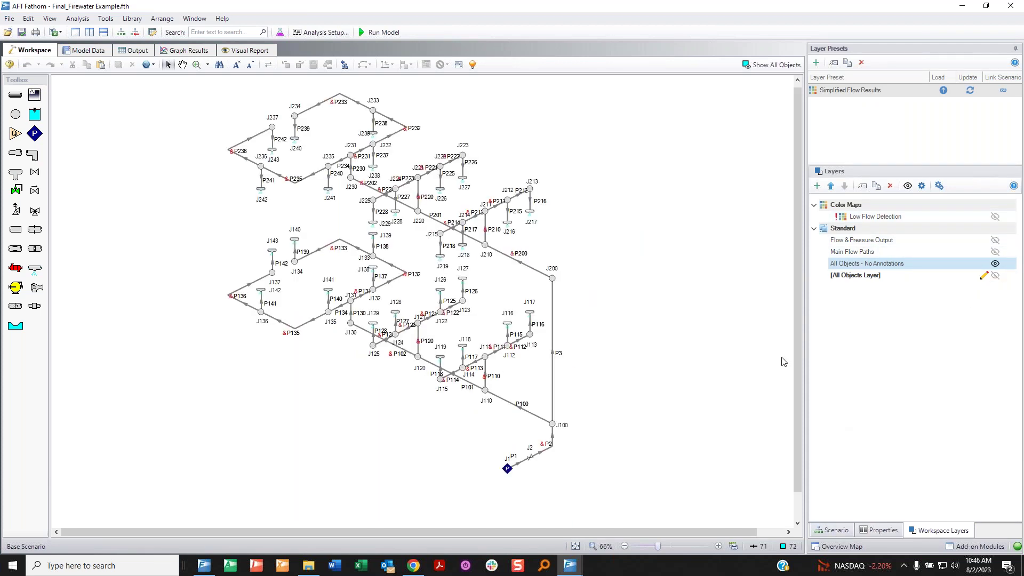
mouse_move(504, 113)
mouse_down()
mouse_move(457, 108)
mouse_move(415, 183)
mouse_up()
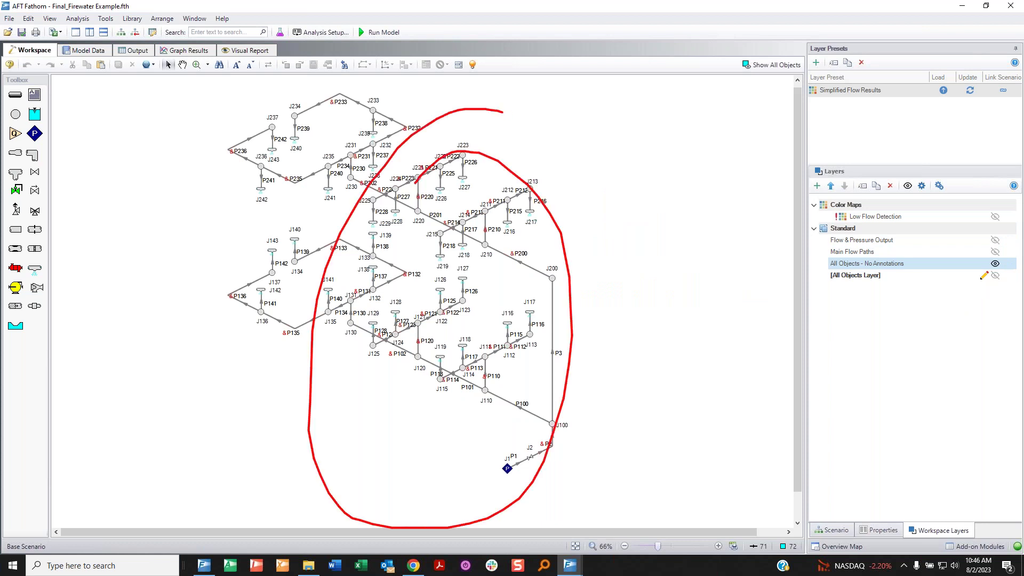
key(Escape)
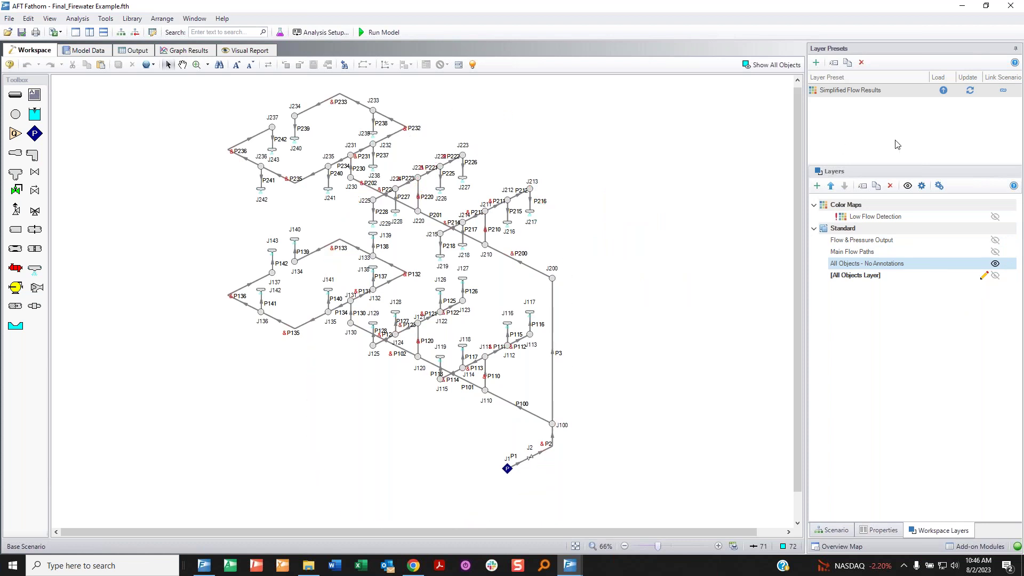
Save the current layer visibility as a preset named All Objects - w/ Annots and link it to the Base Scenario
click(817, 63)
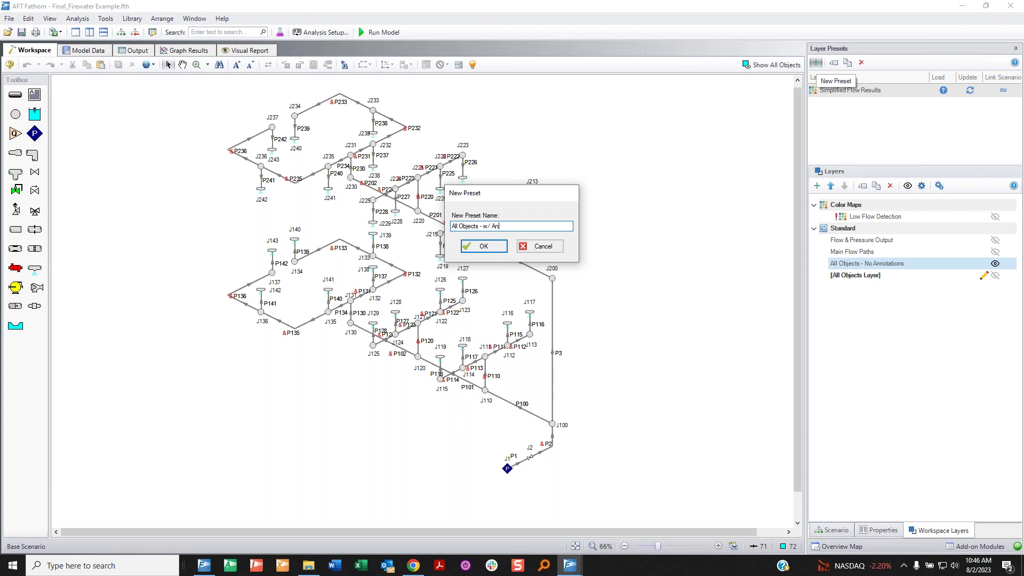
text(All Objects - w/ Annots)
key(Return)
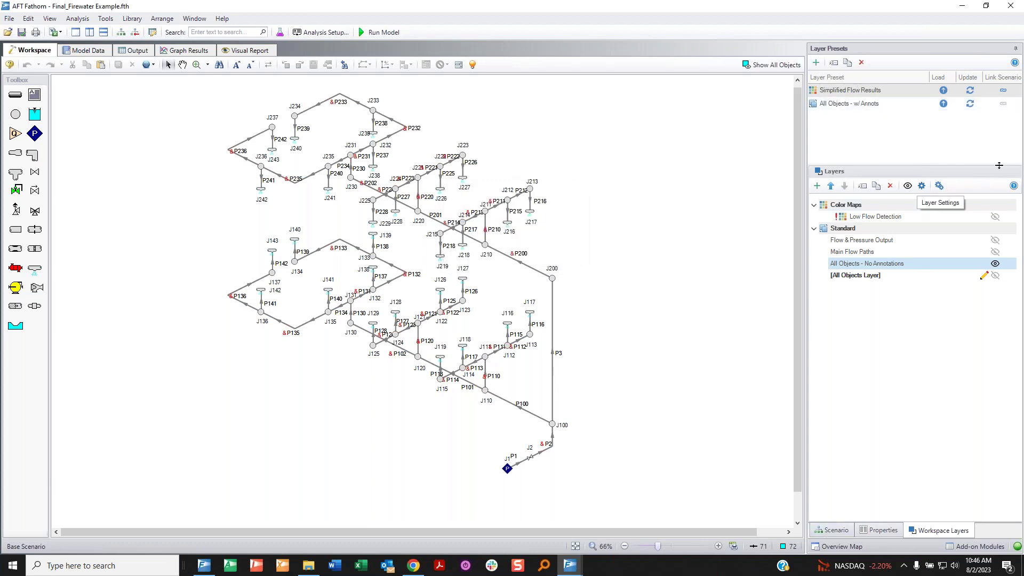
click(832, 530)
click(932, 531)
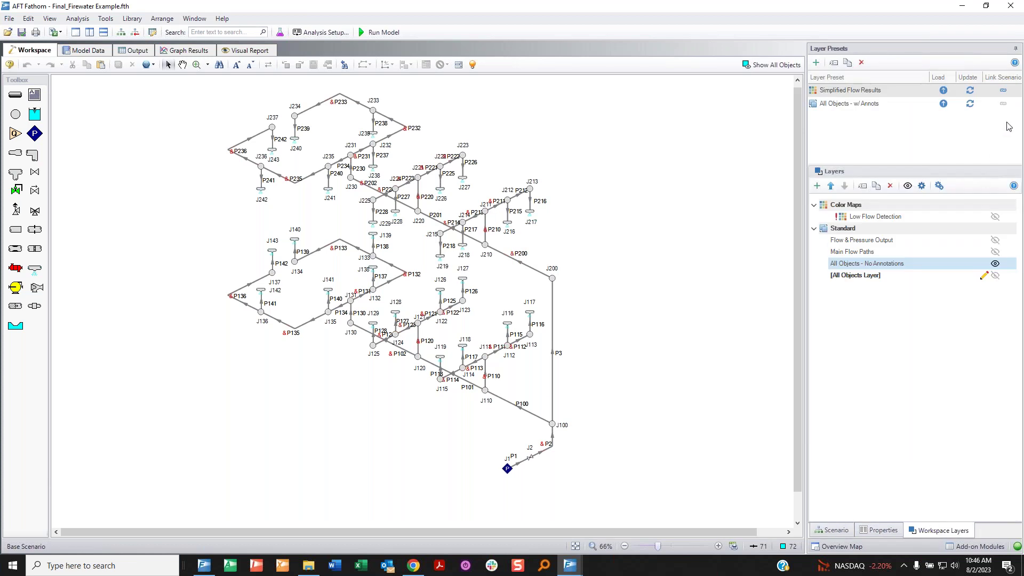
click(1005, 105)
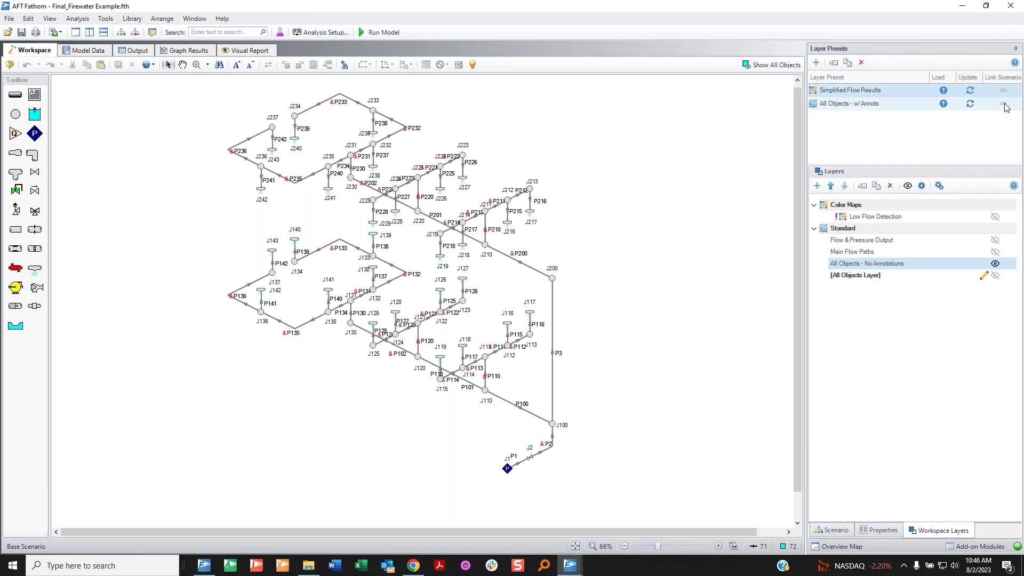
click(897, 105)
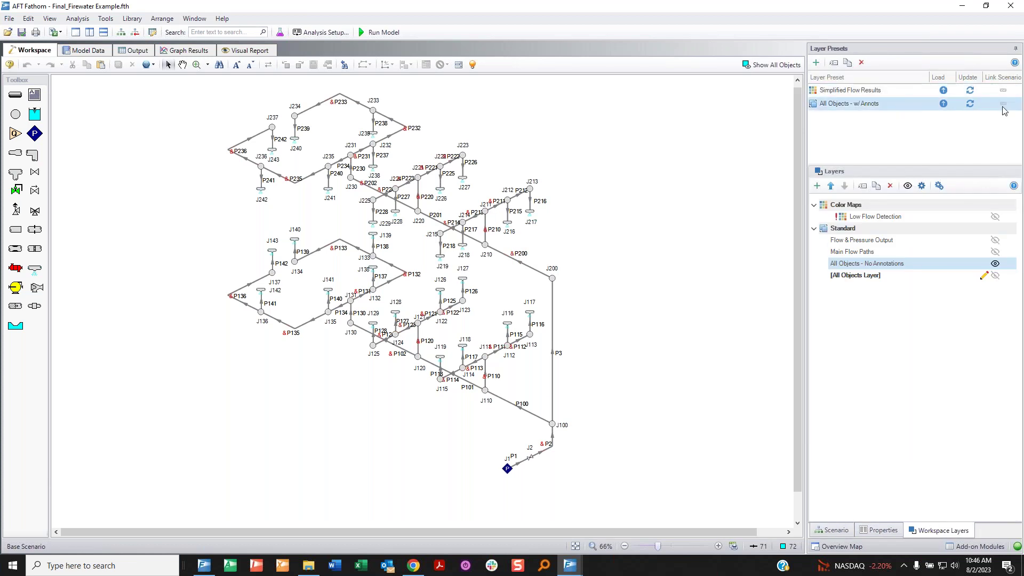
Load the Original Pressure Supply scenario, the Base Scenario and Original Pressure Supply again to compare their linked layer presets
click(837, 531)
double_click(852, 87)
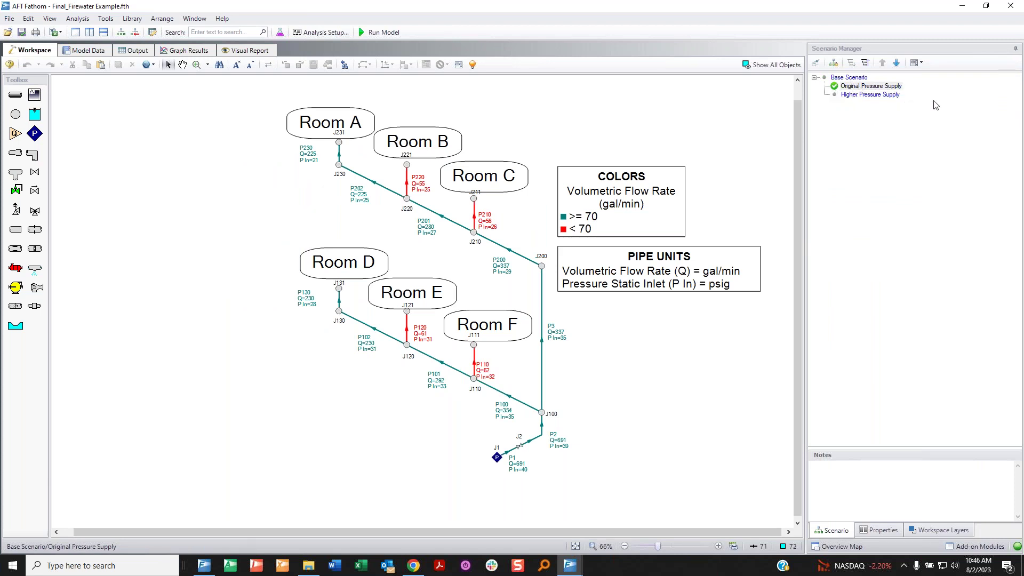
drag(945, 87, 912, 92)
double_click(870, 95)
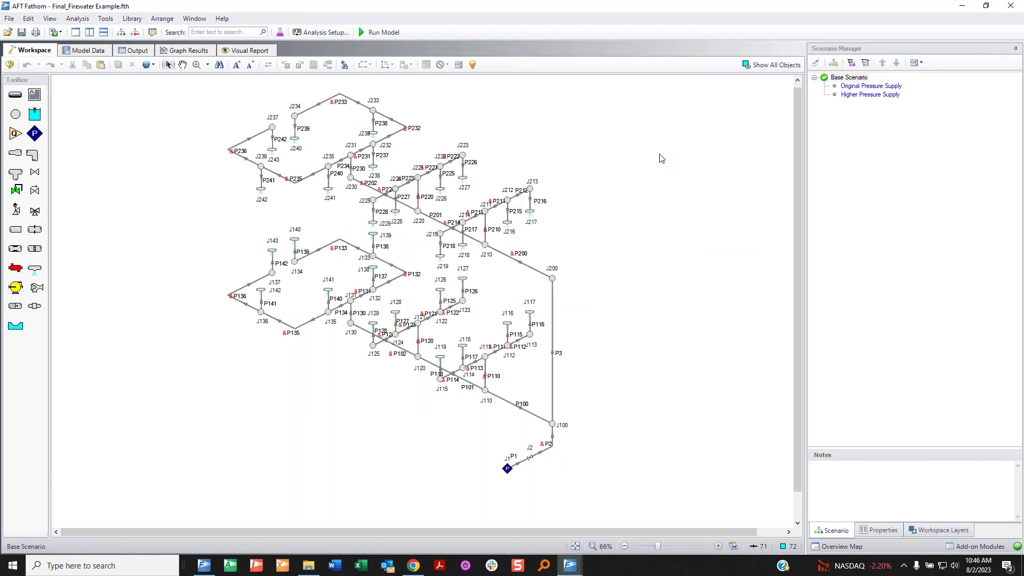
click(893, 87)
double_click(893, 87)
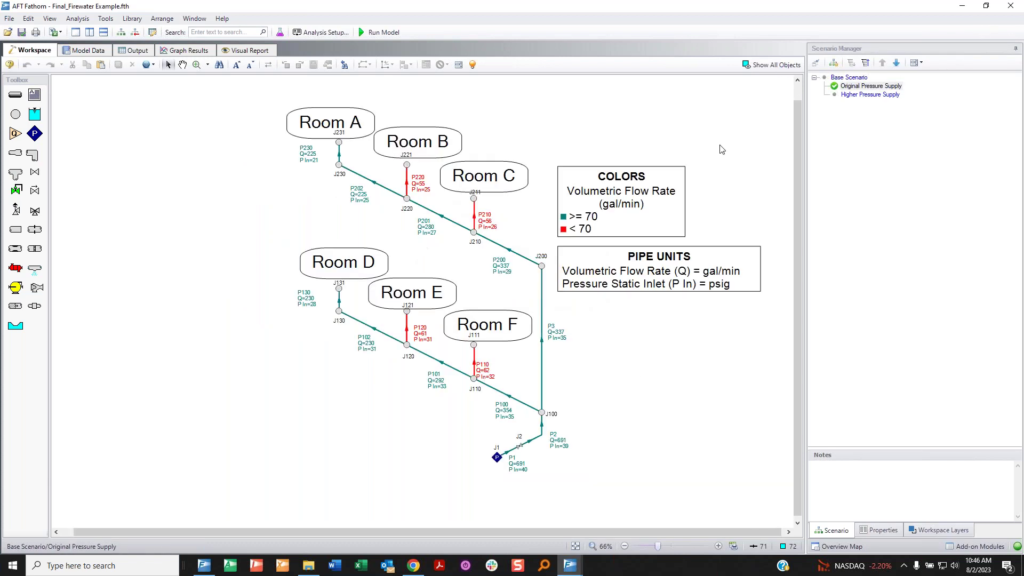
Load the Higher Pressure Supply scenario and check its link to the Simplified Flow Results preset
double_click(869, 95)
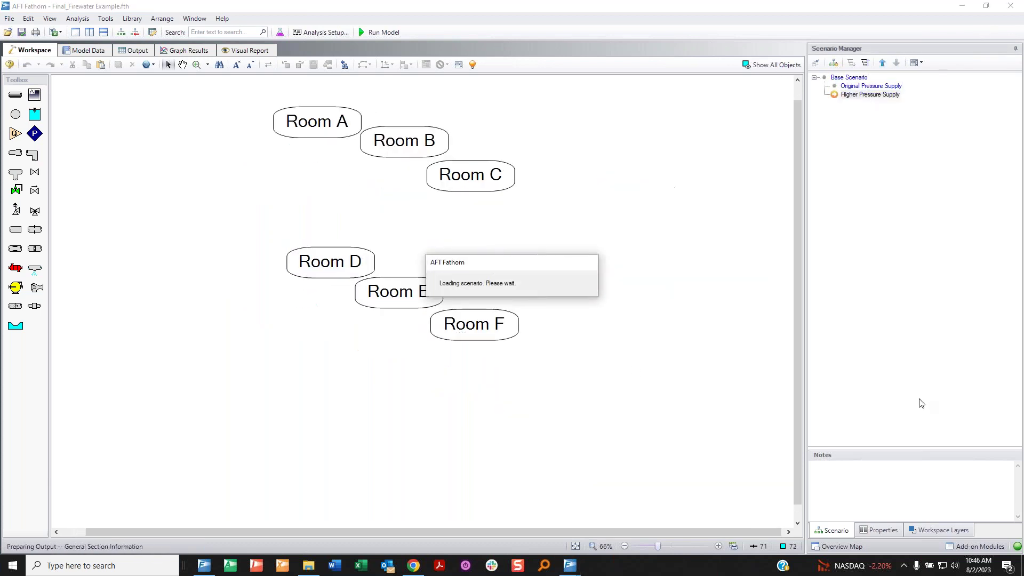
click(930, 532)
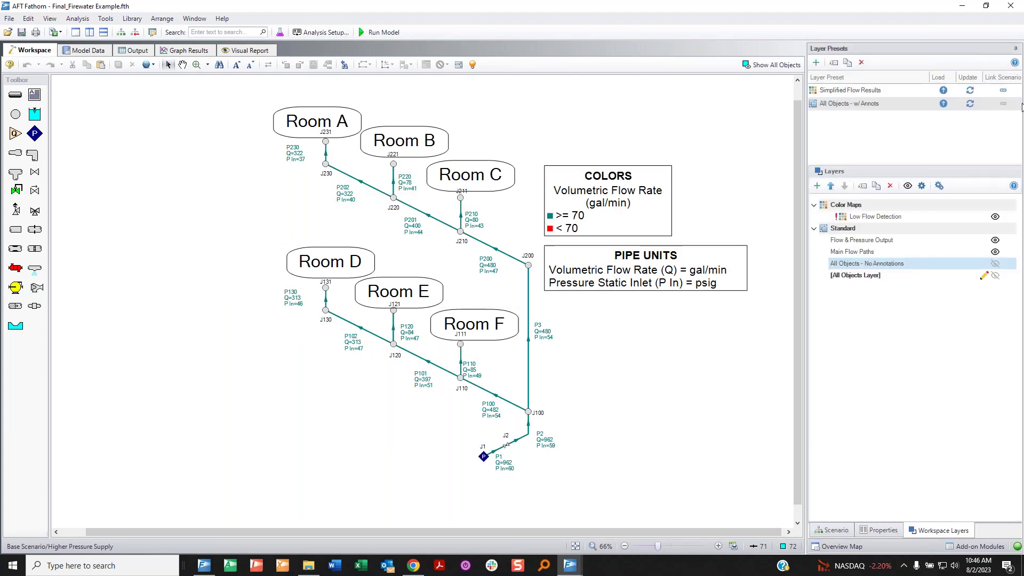
click(1003, 93)
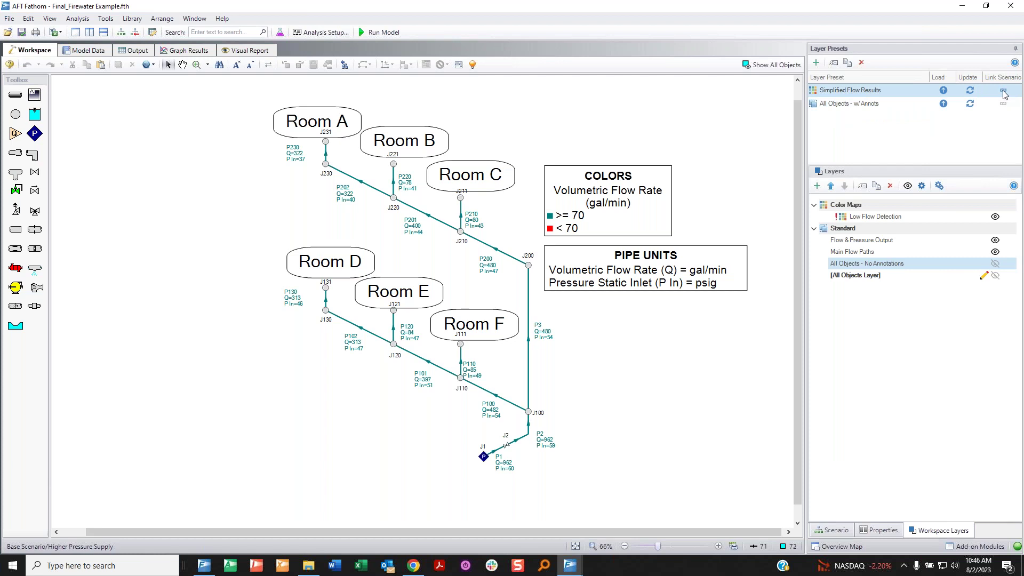
click(649, 363)
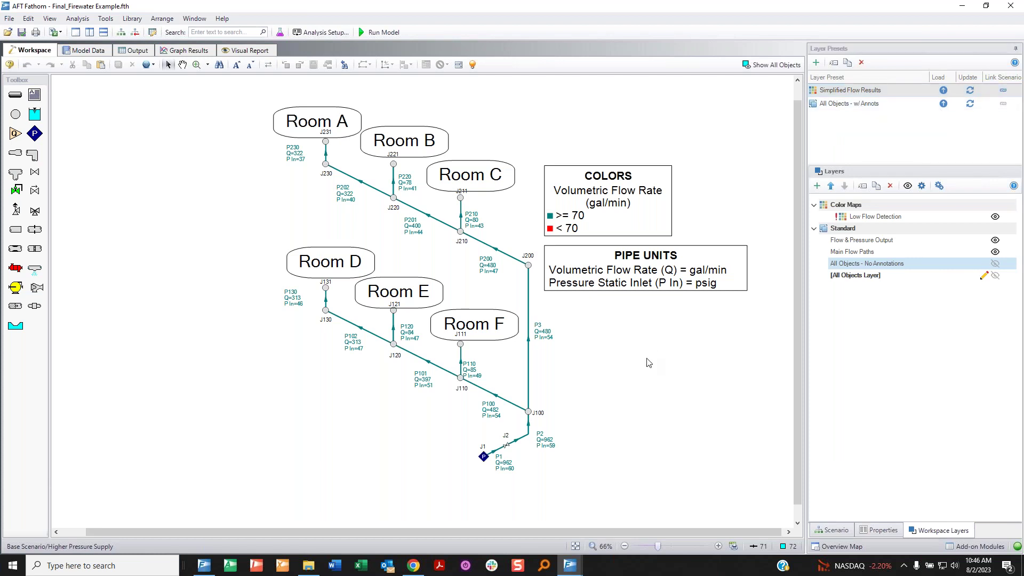
Save the model, review the Original Pressure Supply and Base Scenario workspaces, and return to the Original Pressure Supply scenario
click(837, 530)
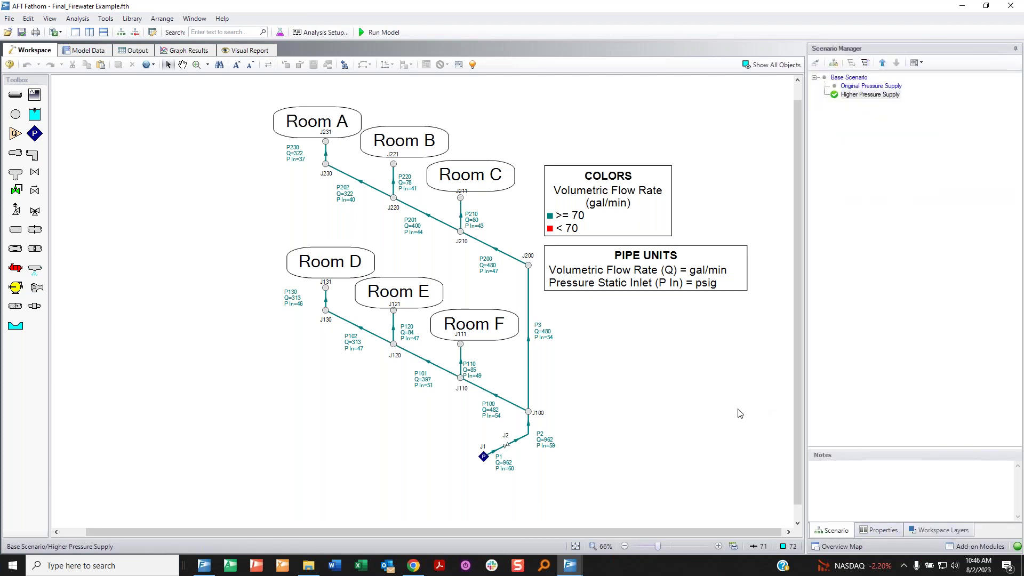
key(ctrl+s)
double_click(867, 87)
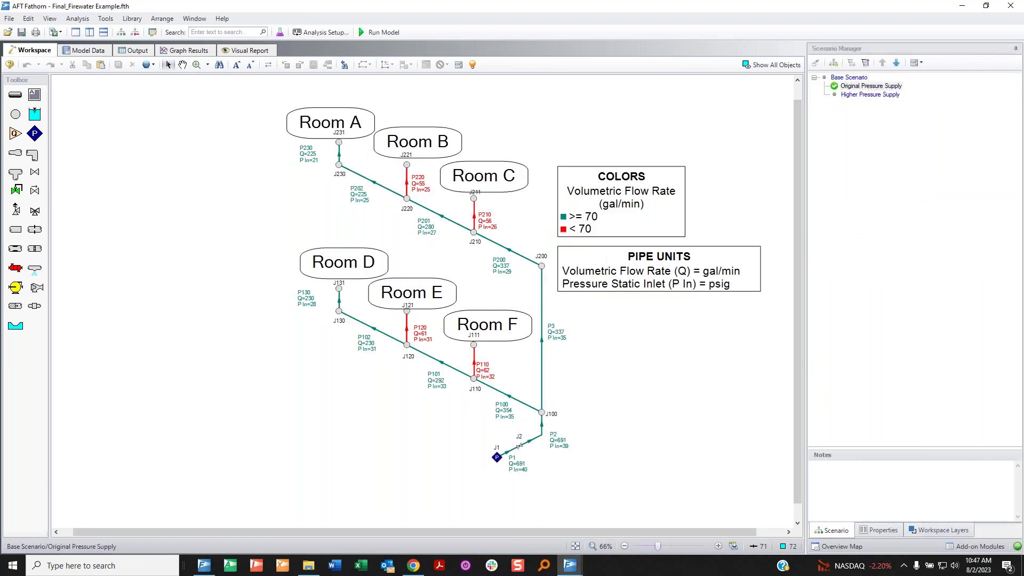
double_click(849, 78)
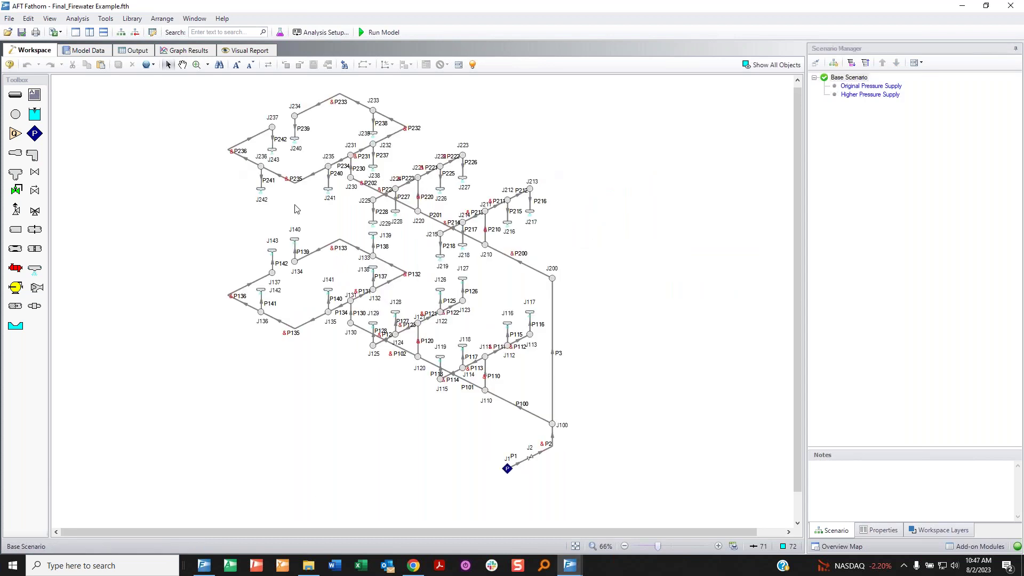
click(912, 530)
click(828, 531)
double_click(868, 86)
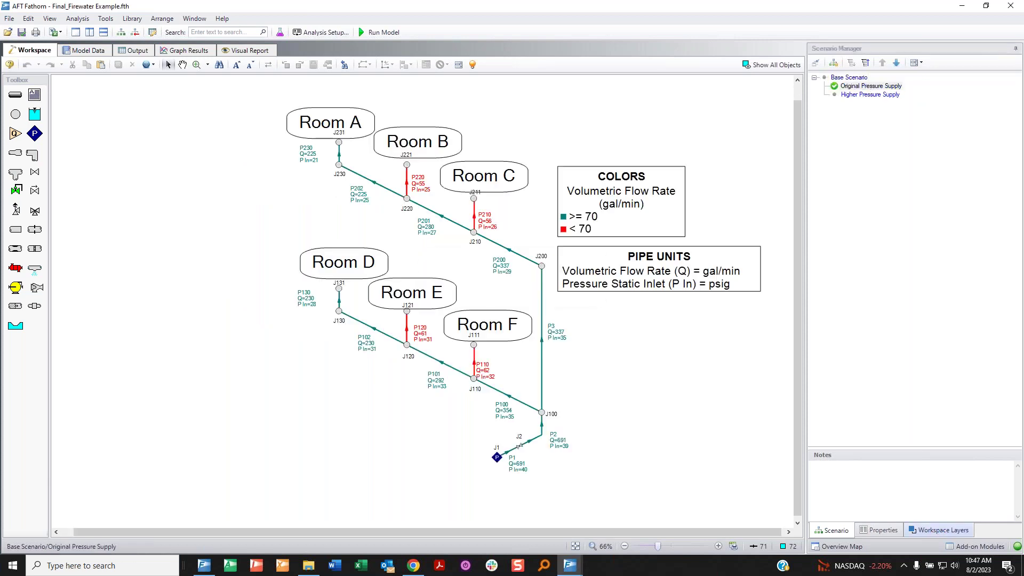
Hide the Low Flow Detection, Main Flow Paths and Flow & Pressure Output layers and restore them by loading the Simplified Flow Results preset
click(939, 530)
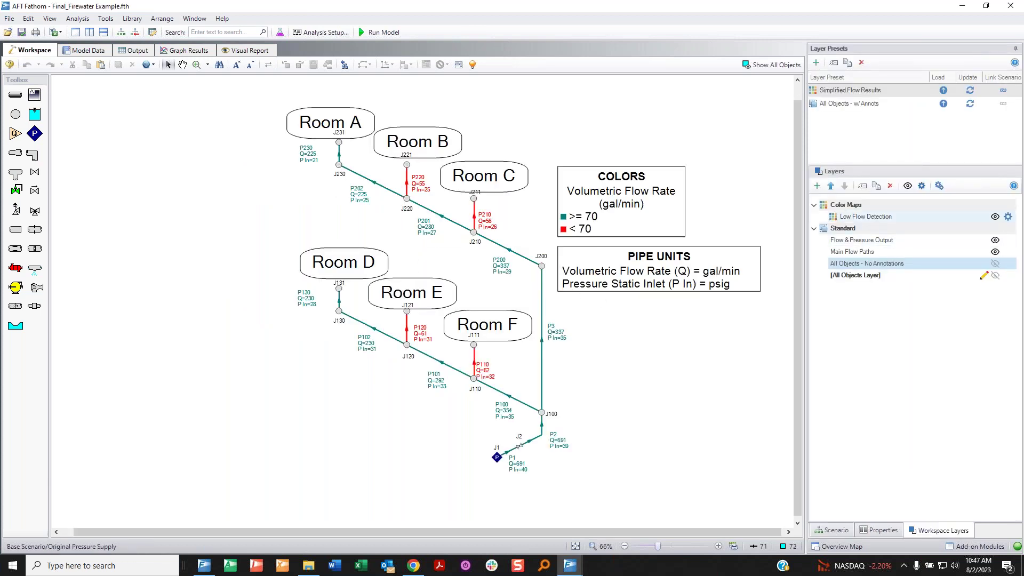
click(996, 216)
click(995, 251)
click(996, 240)
click(838, 90)
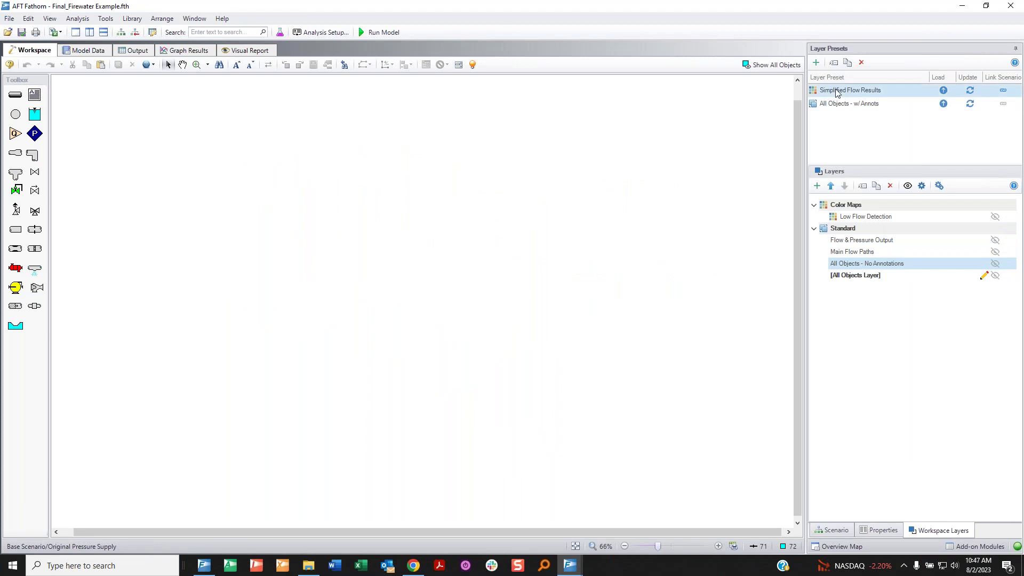
double_click(836, 91)
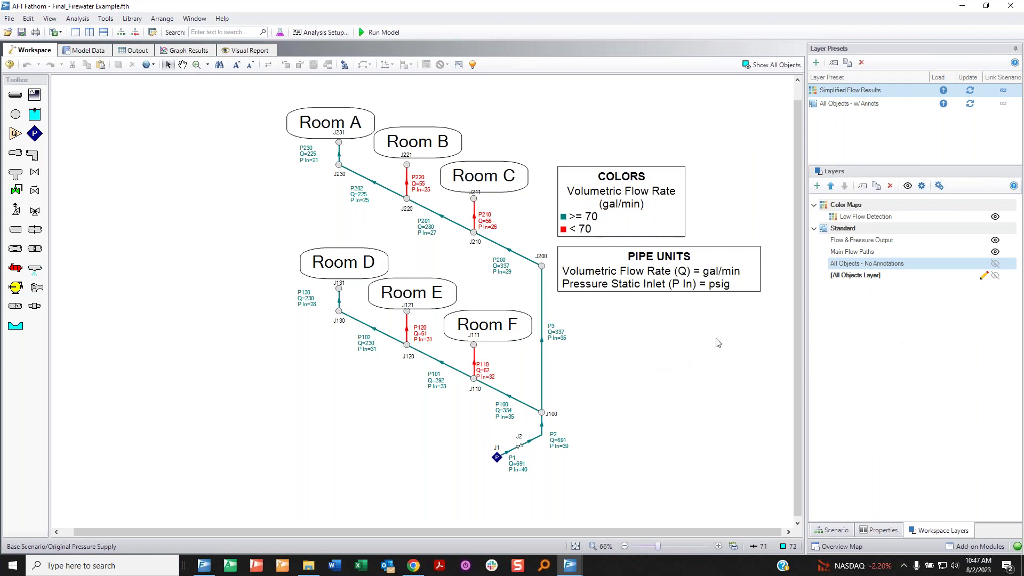
Add Nominal Size to the pipe label parameters of the Flow & Pressure Output layer and examine the pipe labels around Room C
mouse_move(1008, 240)
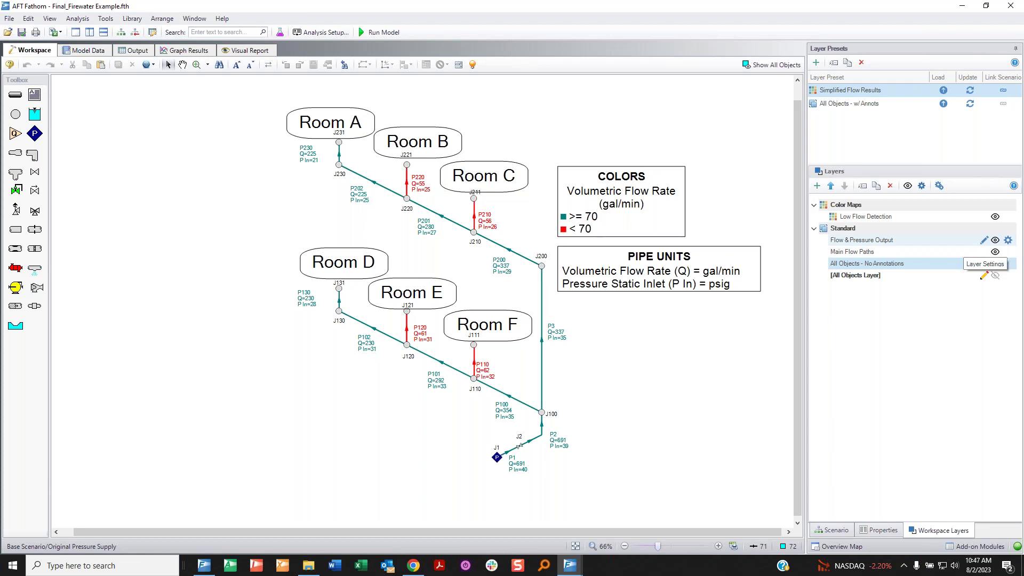
click(1007, 241)
drag(442, 181, 412, 172)
click(550, 213)
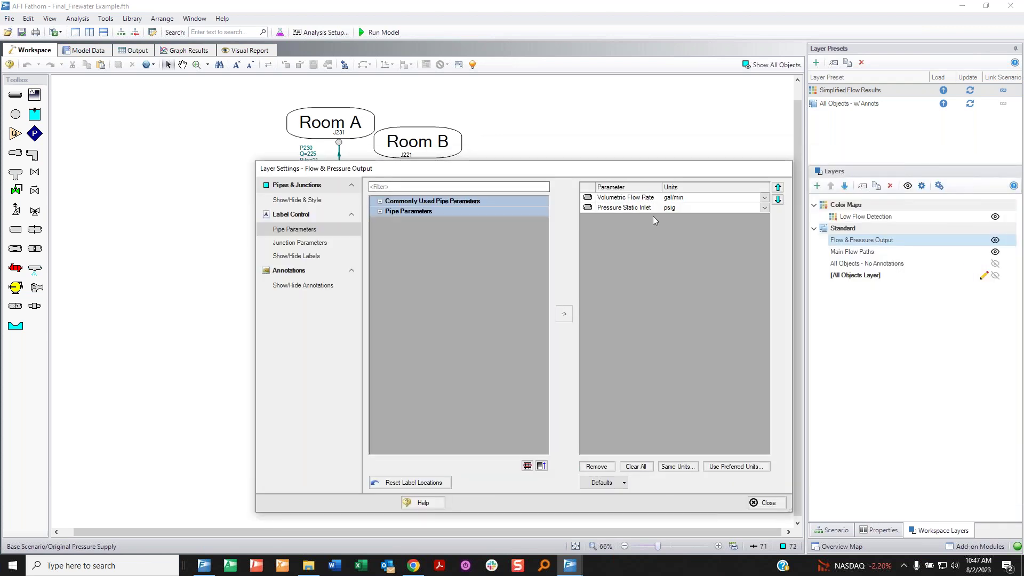
click(389, 187)
text(nomi)
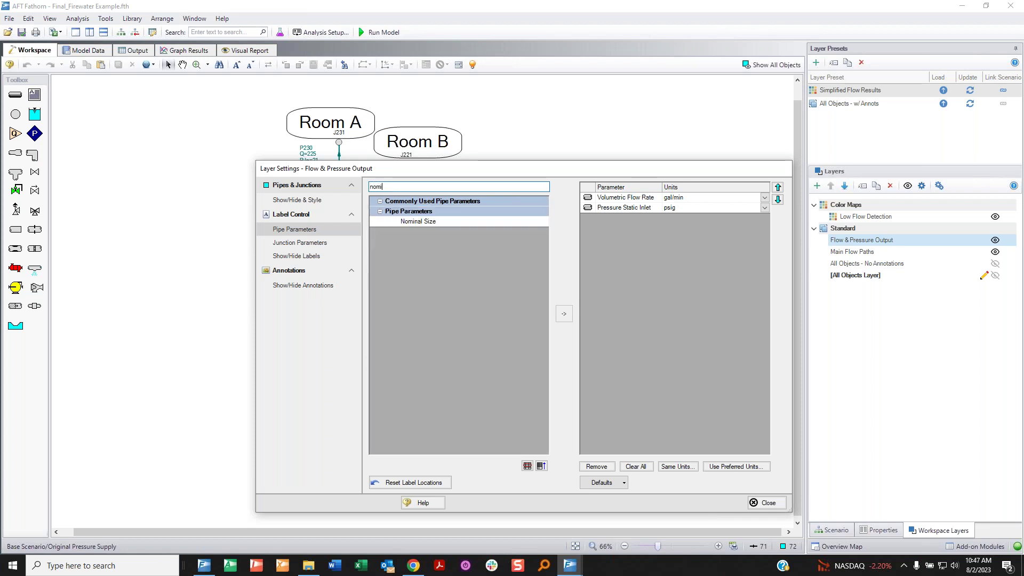
double_click(439, 222)
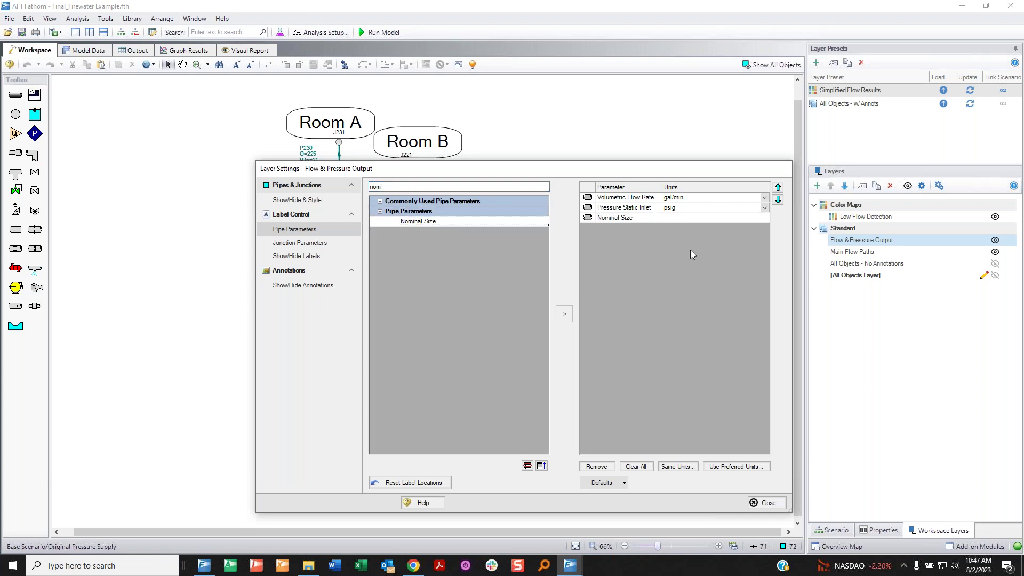
click(761, 503)
click(493, 224)
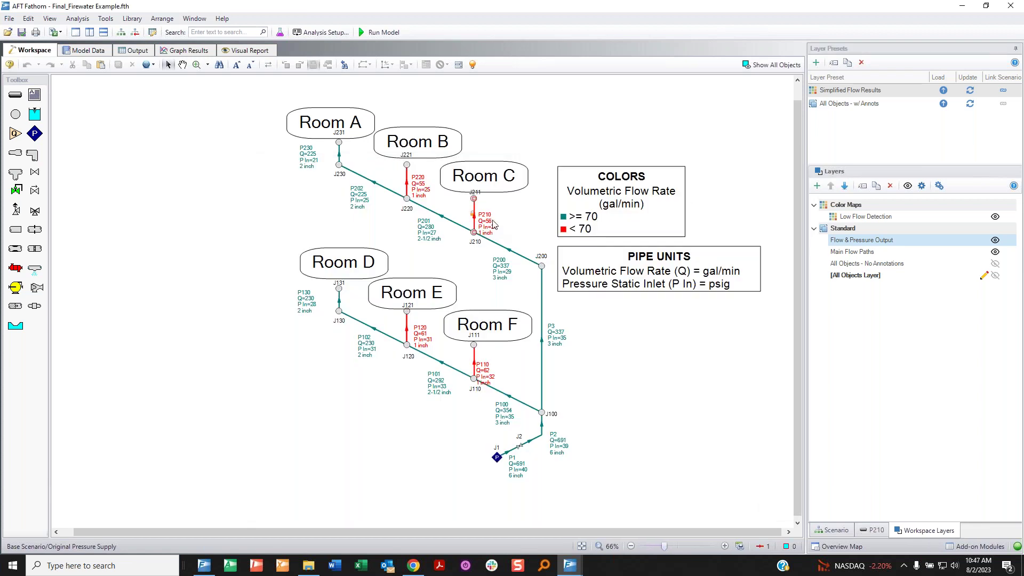
scroll(469, 229, up, 2)
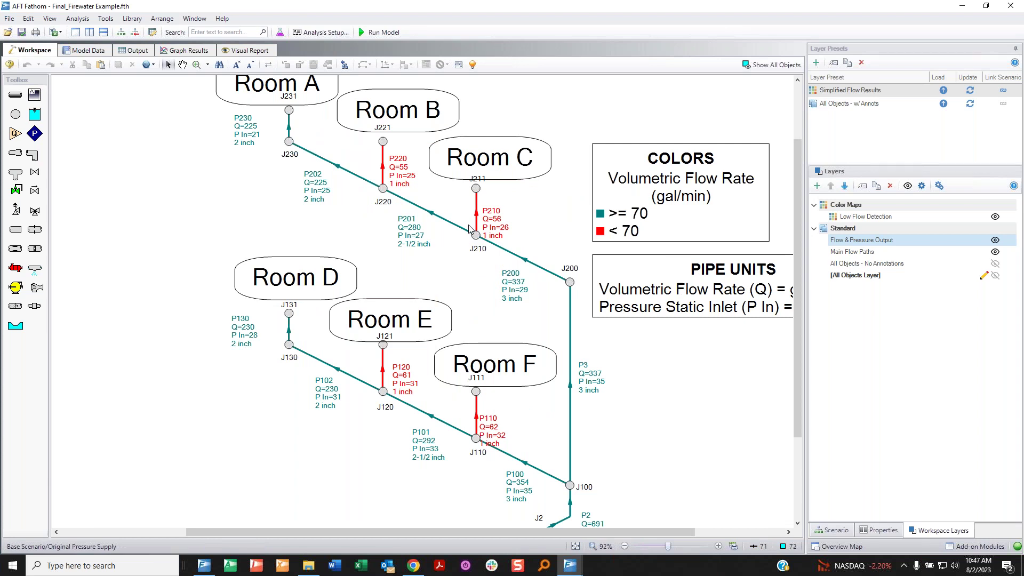
scroll(470, 228, down, 2)
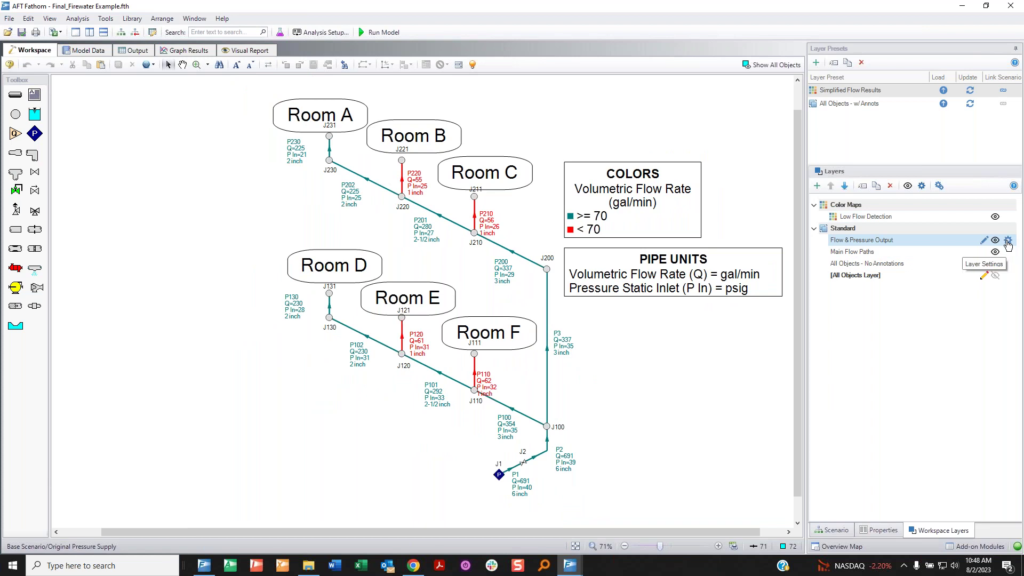
Remove Nominal Size from the pipe label parameters of the Flow & Pressure Output layer
click(1008, 240)
click(644, 224)
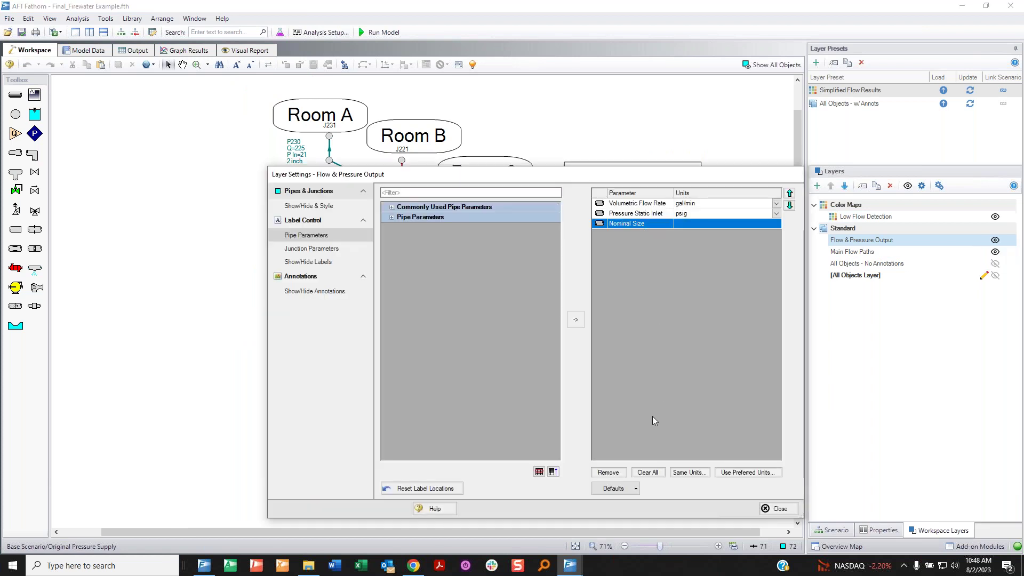
click(608, 473)
click(776, 509)
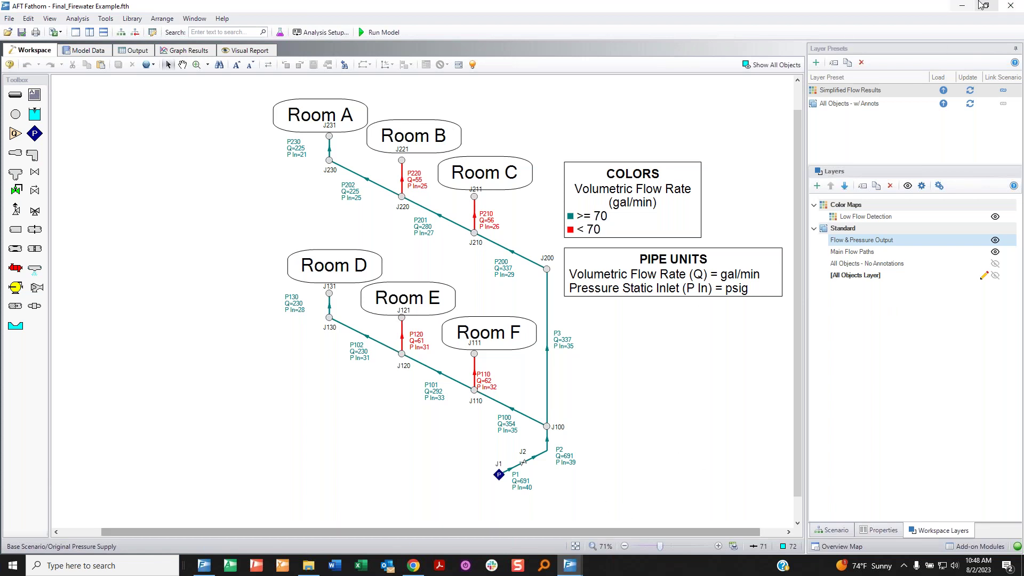
Minimize the firewater model's window and switch to the New Cooling Water Example model
click(963, 6)
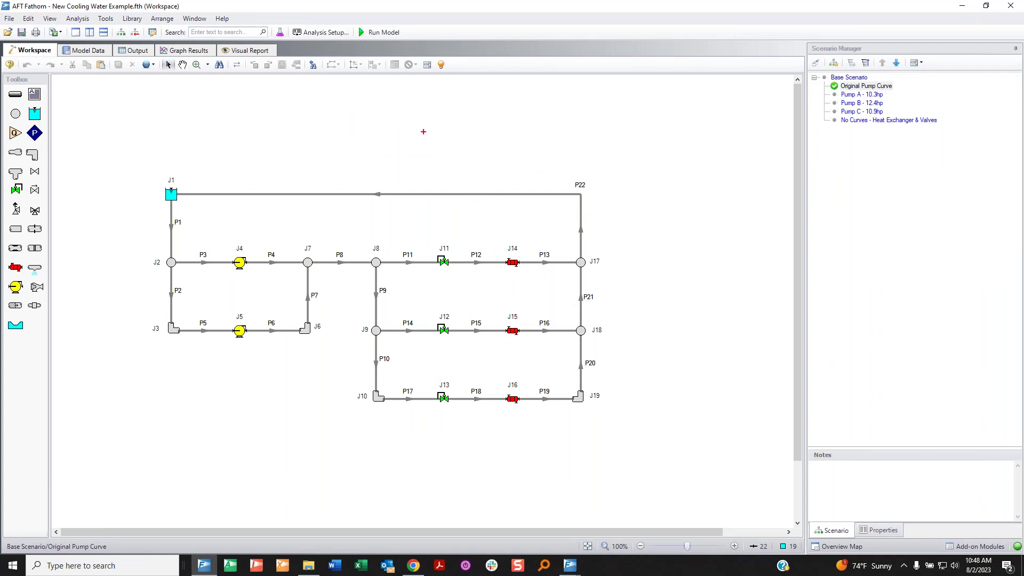
mouse_move(408, 110)
mouse_down()
mouse_move(405, 174)
mouse_move(453, 151)
mouse_move(441, 170)
mouse_move(467, 171)
mouse_up()
mouse_move(436, 92)
mouse_down()
mouse_move(387, 181)
mouse_move(487, 184)
mouse_move(491, 112)
mouse_move(446, 91)
mouse_up()
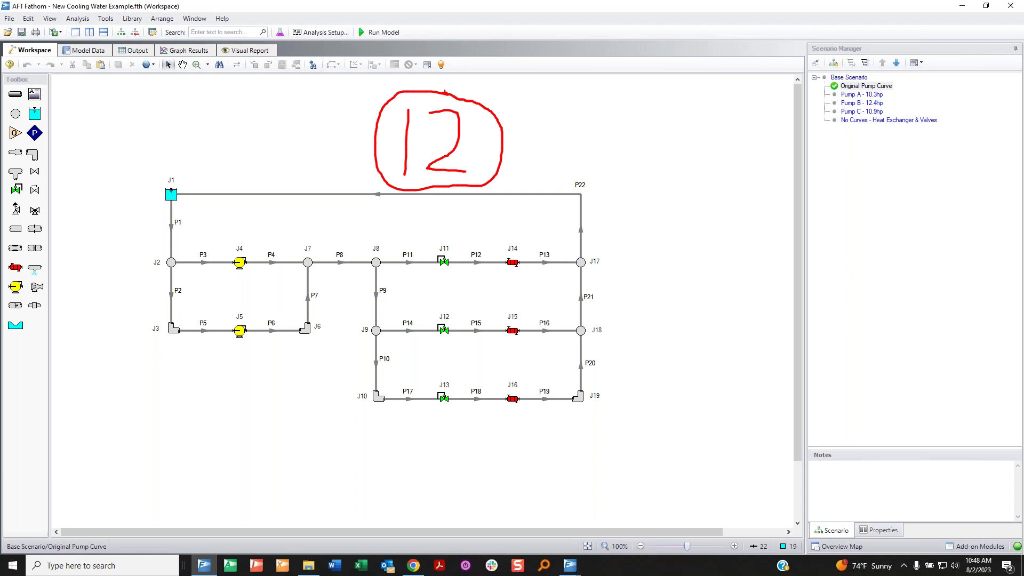
mouse_move(581, 123)
mouse_down()
mouse_move(581, 145)
mouse_move(605, 140)
mouse_move(608, 128)
mouse_up()
drag(603, 166, 617, 195)
key(Escape)
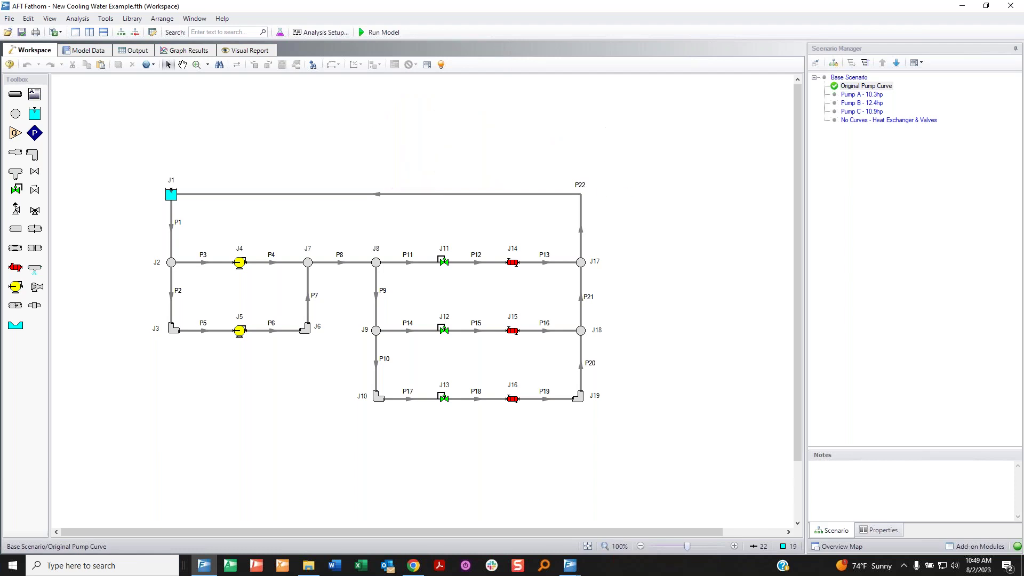
Show the Visual Report of the Original Pump Curve scenario and examine its velocity colors and output labels
click(261, 53)
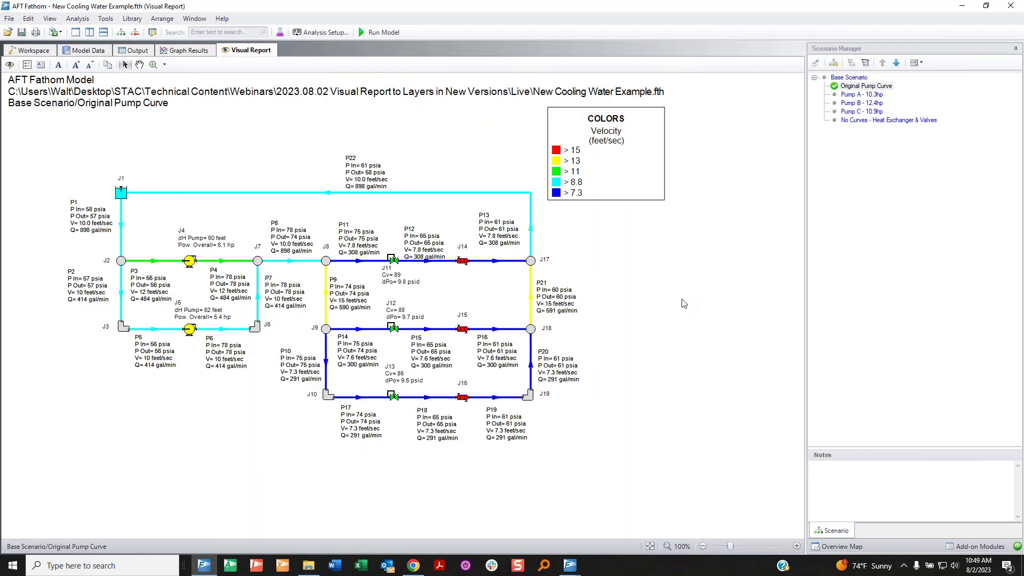
key(ctrl+2)
mouse_move(828, 86)
mouse_down()
mouse_move(816, 96)
mouse_move(828, 126)
mouse_up()
key(Escape)
click(860, 87)
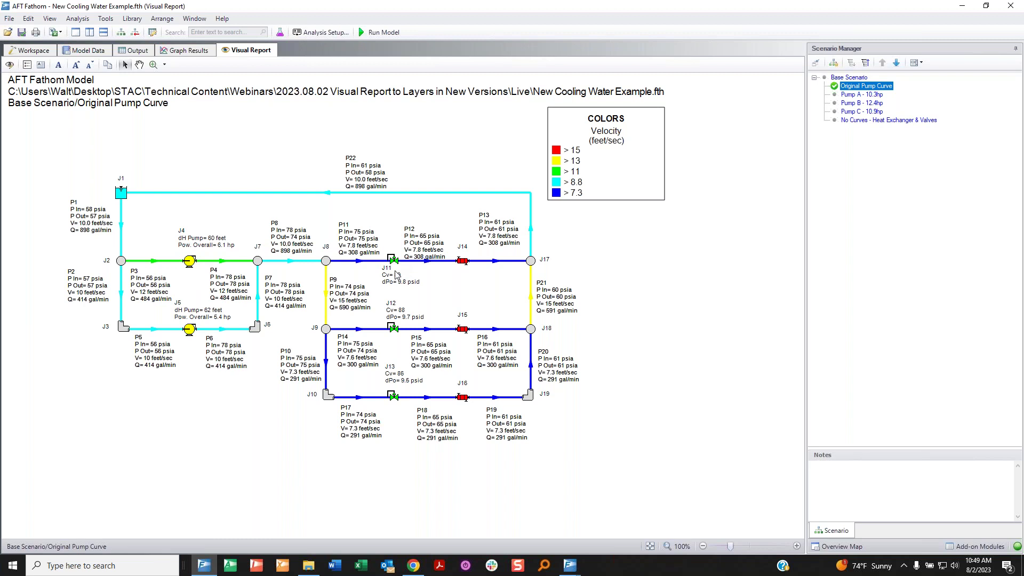
Review the Visual Reports of the Pump A, Pump B, Pump C and No Curves scenarios, and return to Original Pump Curve
double_click(857, 95)
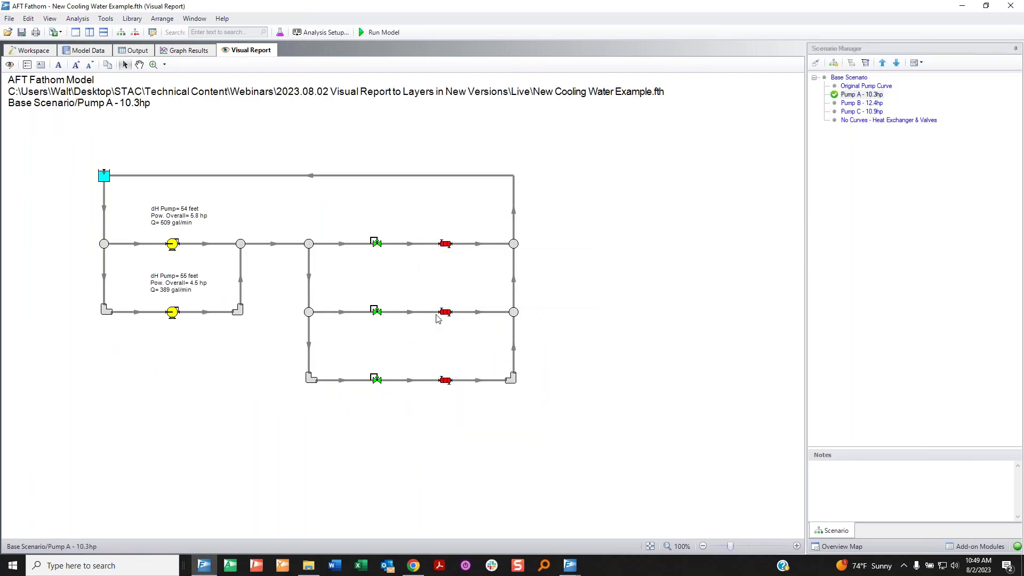
double_click(852, 104)
click(853, 112)
double_click(854, 120)
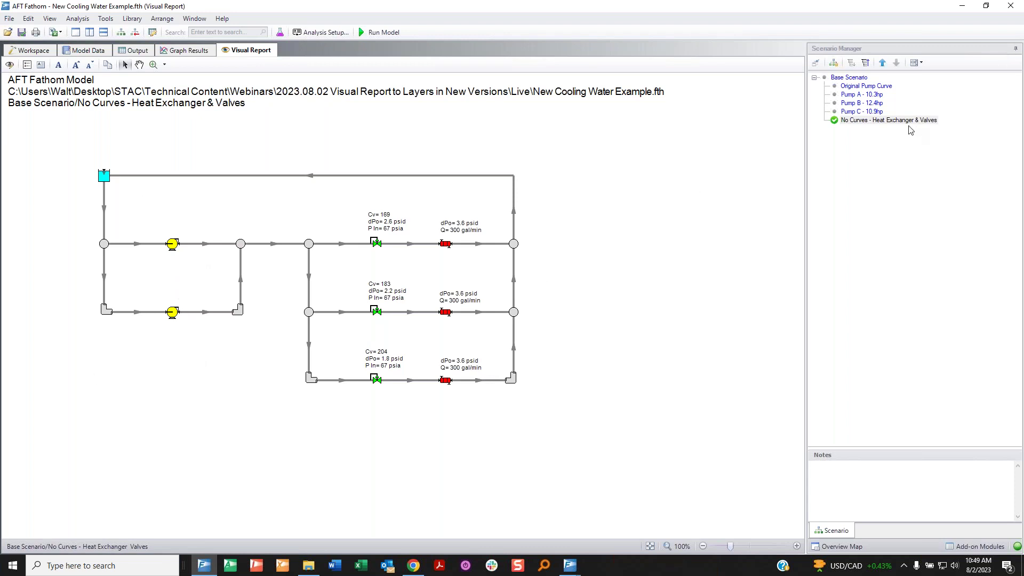
mouse_move(399, 204)
mouse_down()
mouse_move(396, 289)
mouse_move(368, 209)
mouse_up()
key(Escape)
double_click(883, 86)
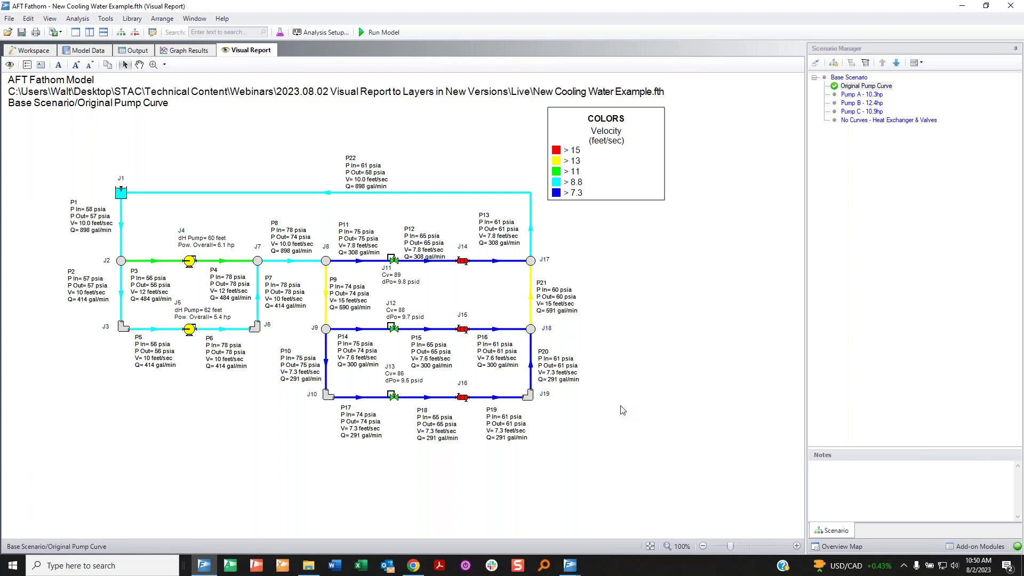
Switch to the untitled AFT Fathom 13 window and open New Cooling Water Example.fth from the Live folder
mouse_move(570, 565)
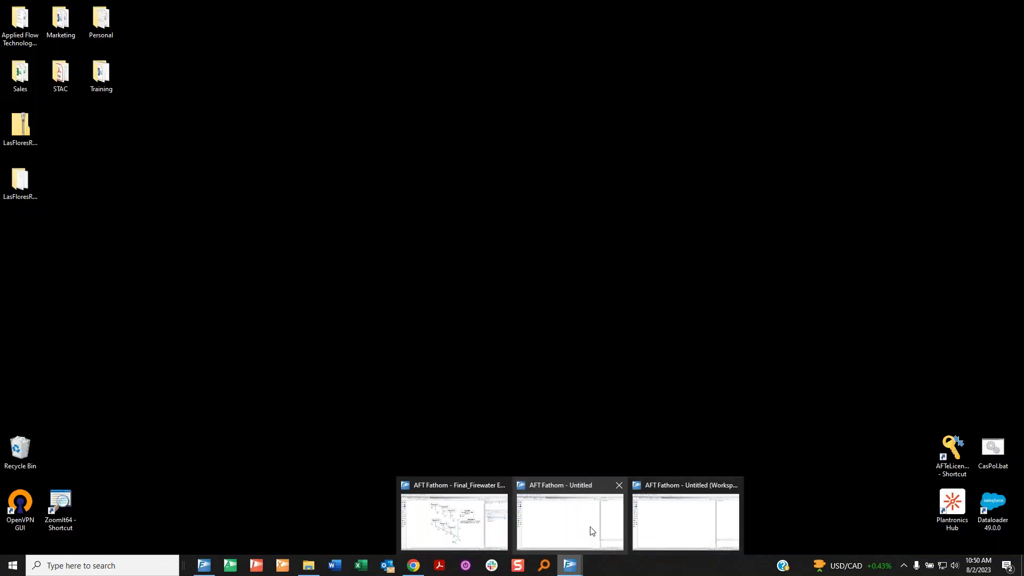
click(591, 531)
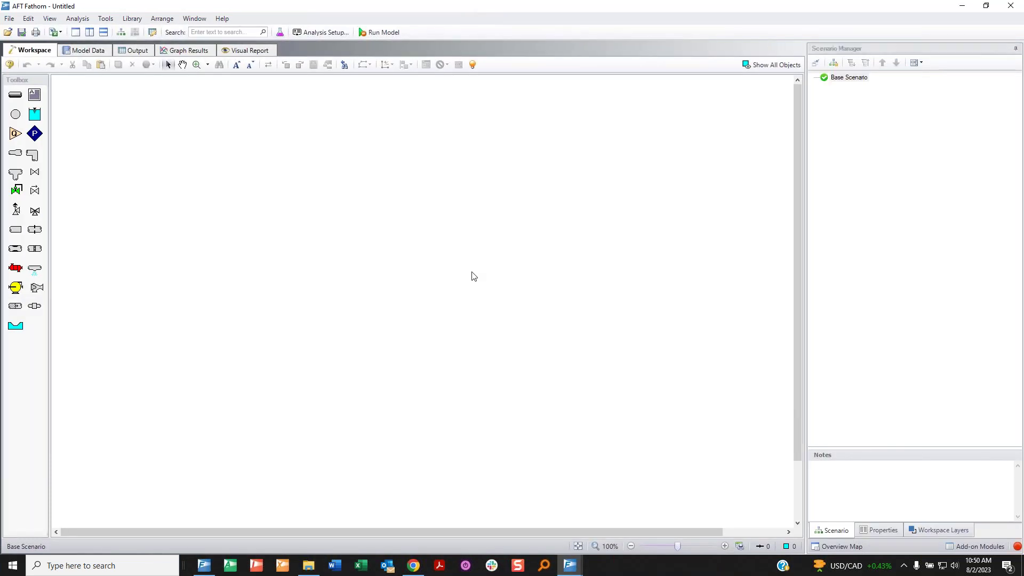
mouse_move(398, 145)
mouse_down()
mouse_move(396, 220)
mouse_move(465, 155)
mouse_move(439, 214)
mouse_up()
click(9, 18)
click(14, 30)
click(518, 320)
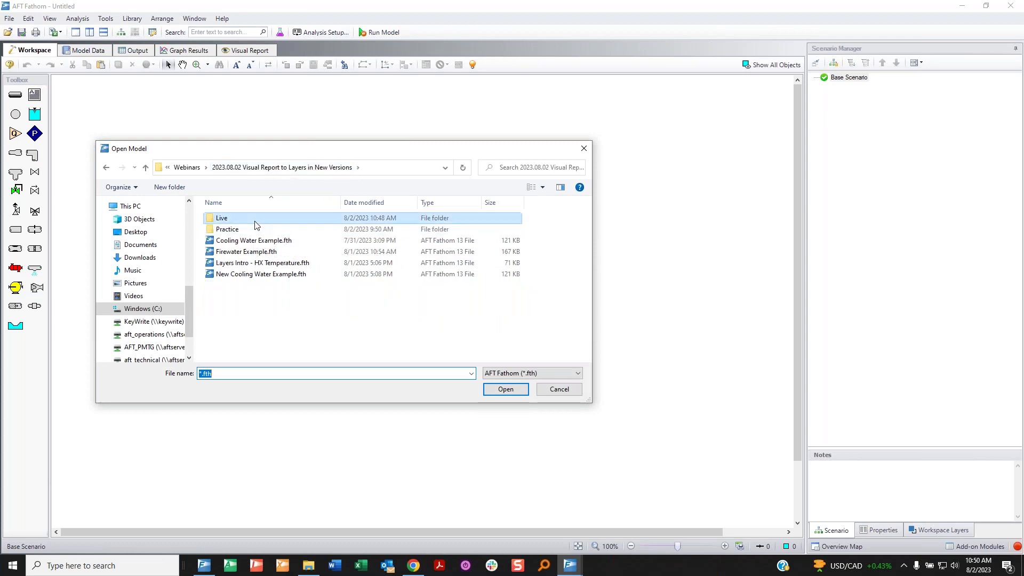
double_click(222, 218)
click(256, 229)
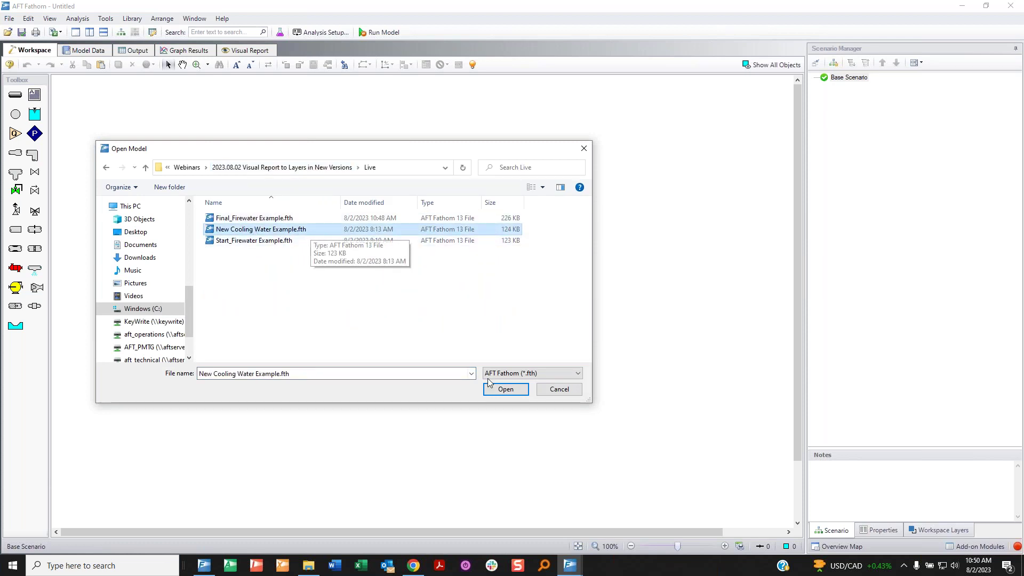
mouse_move(451, 230)
mouse_down()
mouse_move(473, 232)
mouse_move(462, 226)
mouse_up()
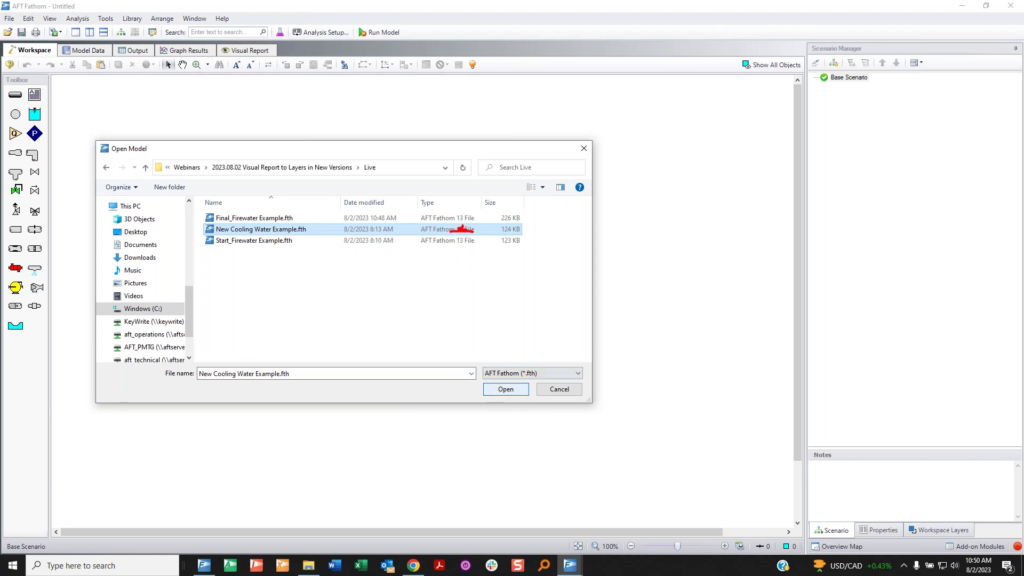
click(518, 392)
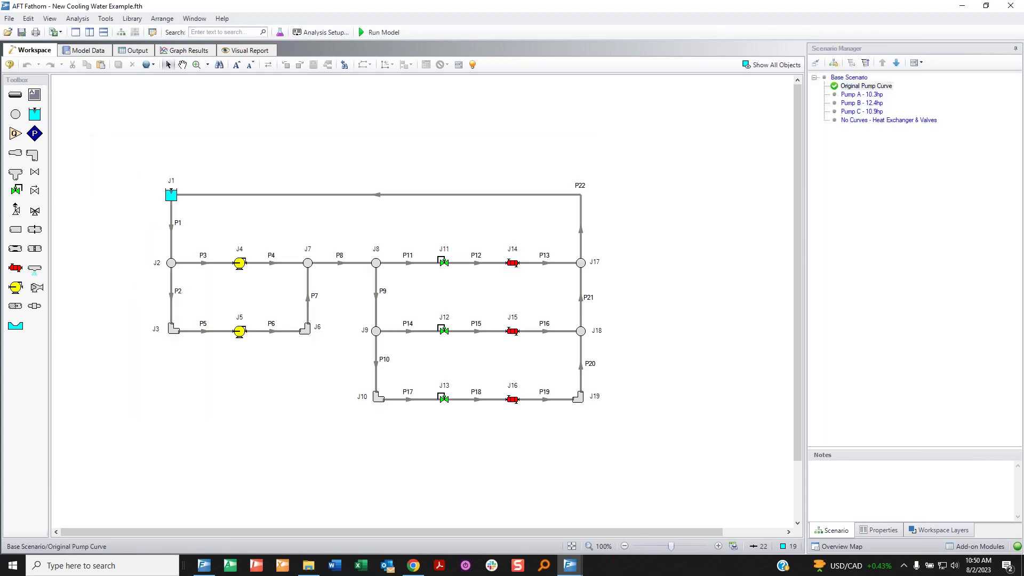
Restore the Fathom 13 window down and show the Workspace of the cooling water model in the older version behind it
double_click(508, 9)
click(694, 235)
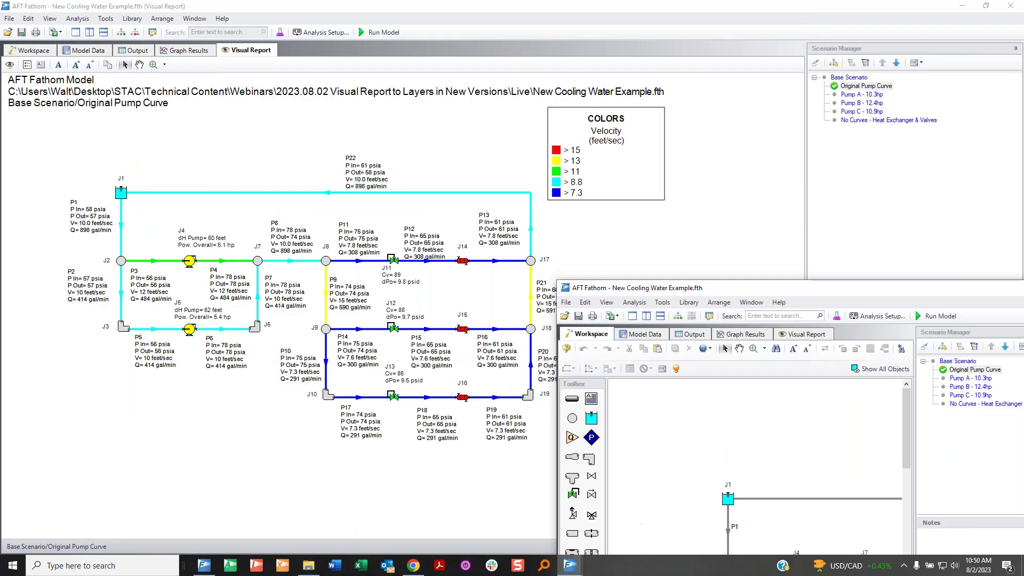
click(30, 50)
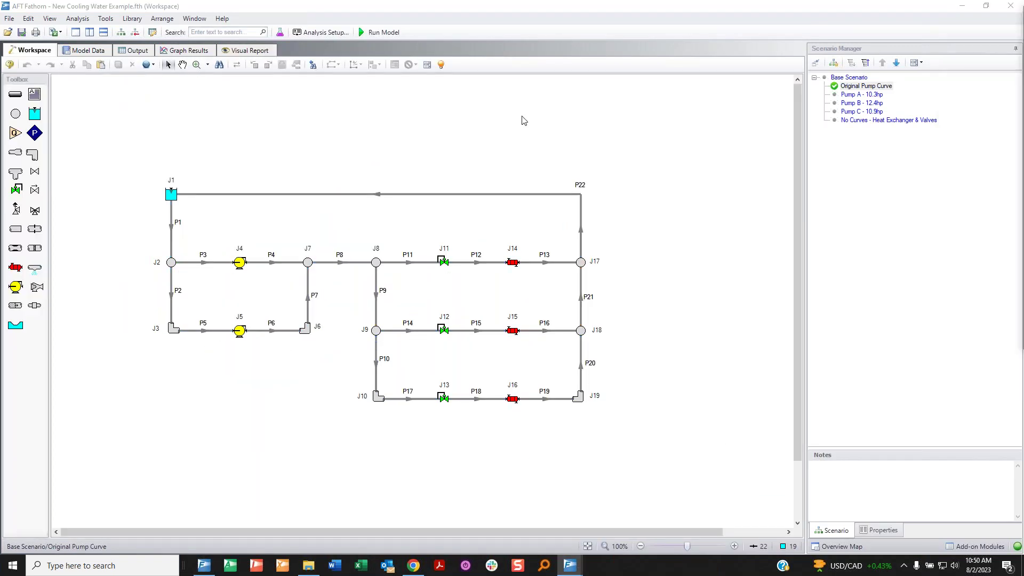
Bring the Fathom 13 window of the cooling water model back to the front and maximize it to examine its workspace
click(570, 565)
mouse_move(565, 343)
mouse_down()
mouse_move(603, 340)
mouse_move(581, 341)
mouse_up()
drag(656, 29, 520, 4)
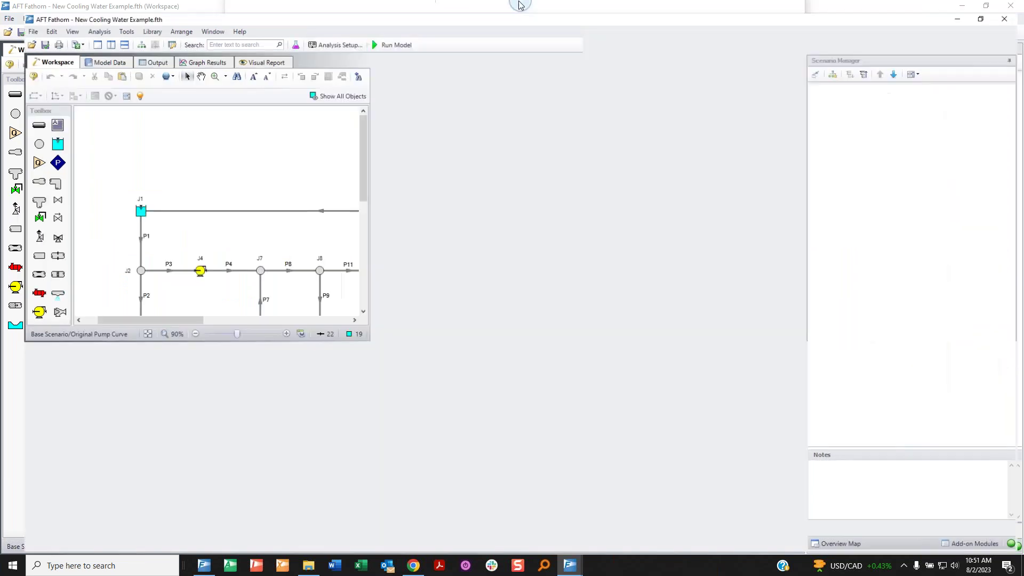
scroll(58, 230, up, 2)
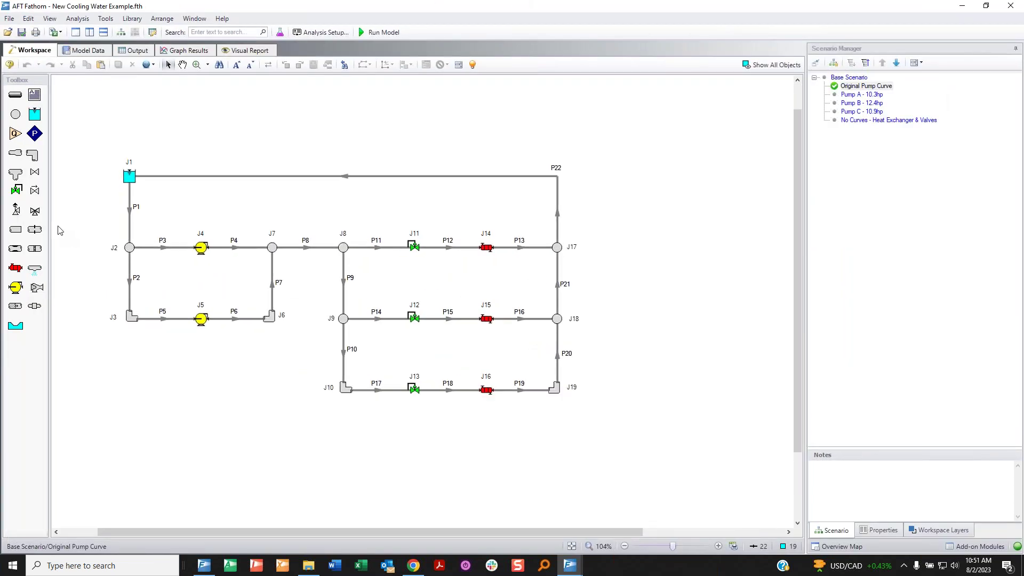
scroll(59, 231, up, 1)
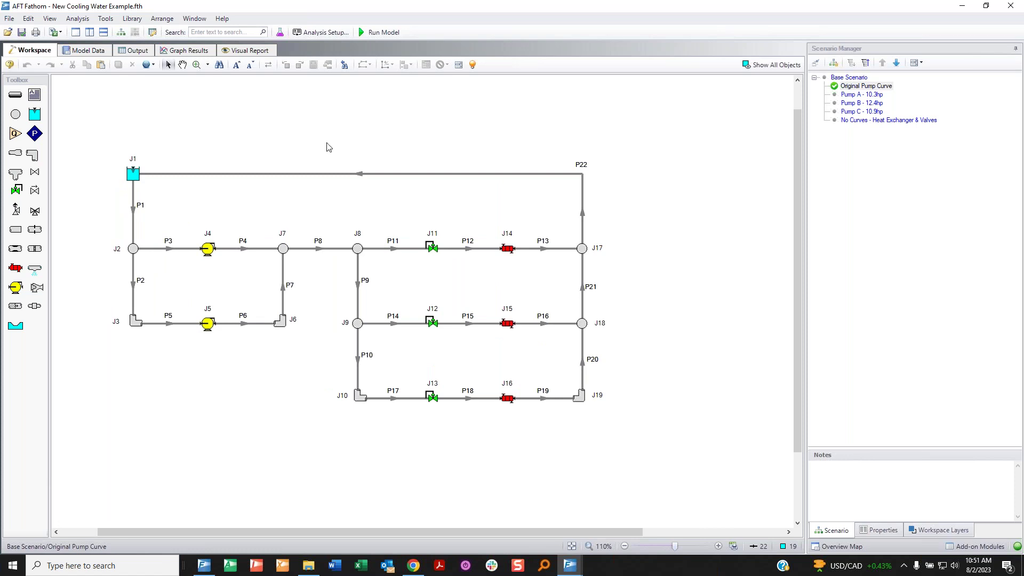
View the All Objects Layer settings through the Visual Report page's link, close them and show the Workspace Layers
click(251, 54)
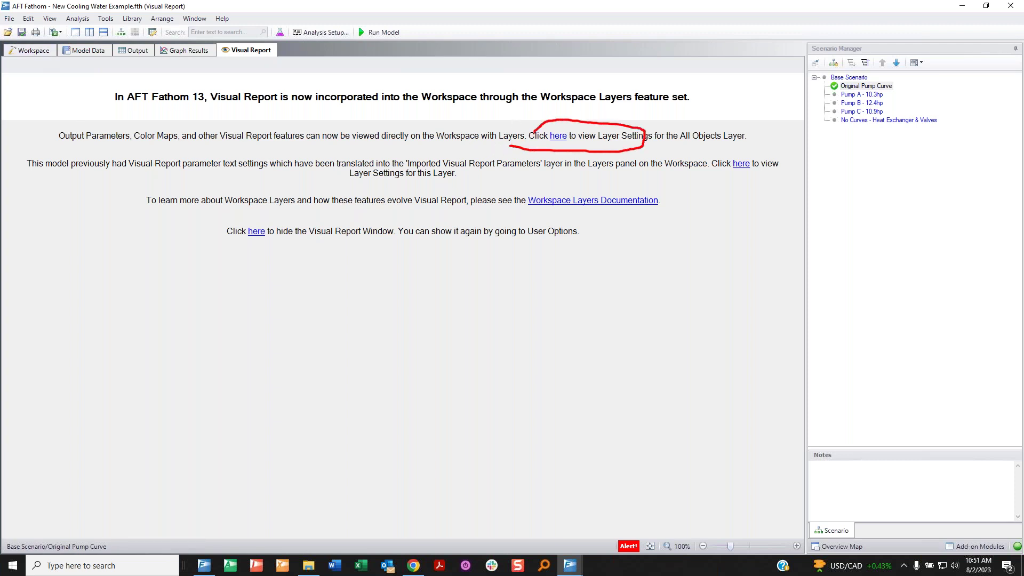
click(558, 136)
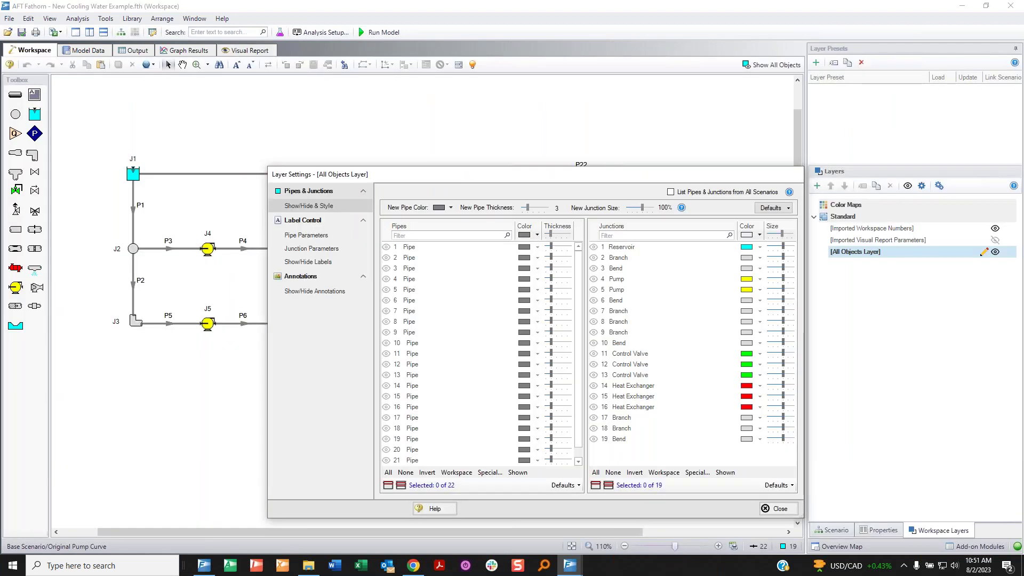
click(776, 508)
click(834, 530)
click(941, 531)
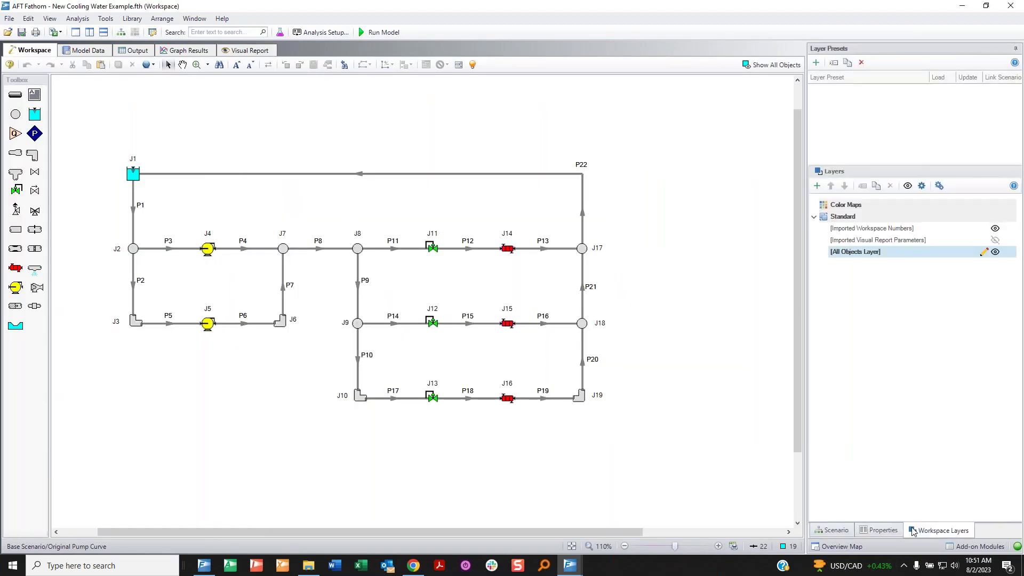
click(883, 531)
click(942, 532)
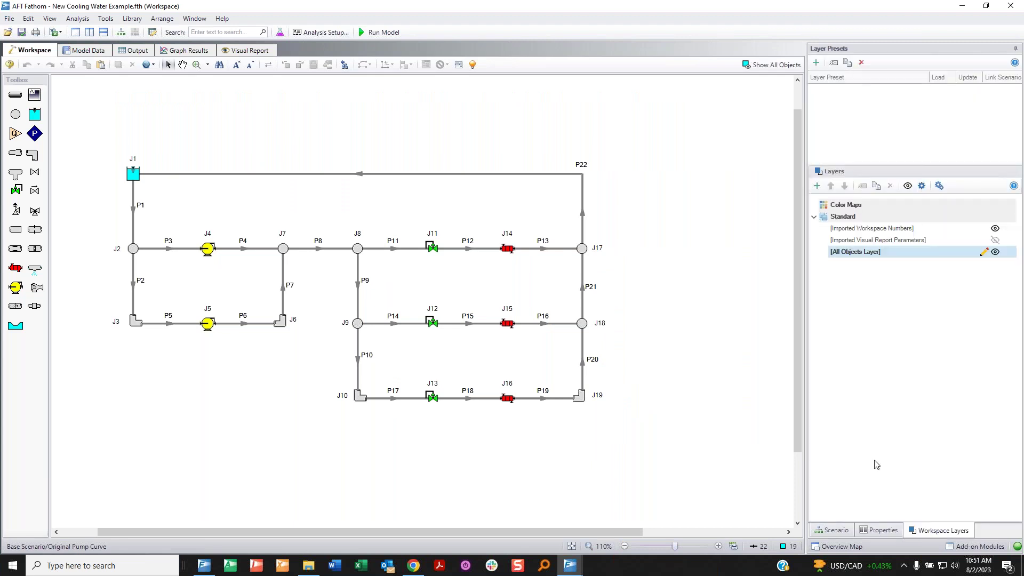
Start saving the model under a new name and accept opening the Workspace Layers Import Assistant
click(10, 20)
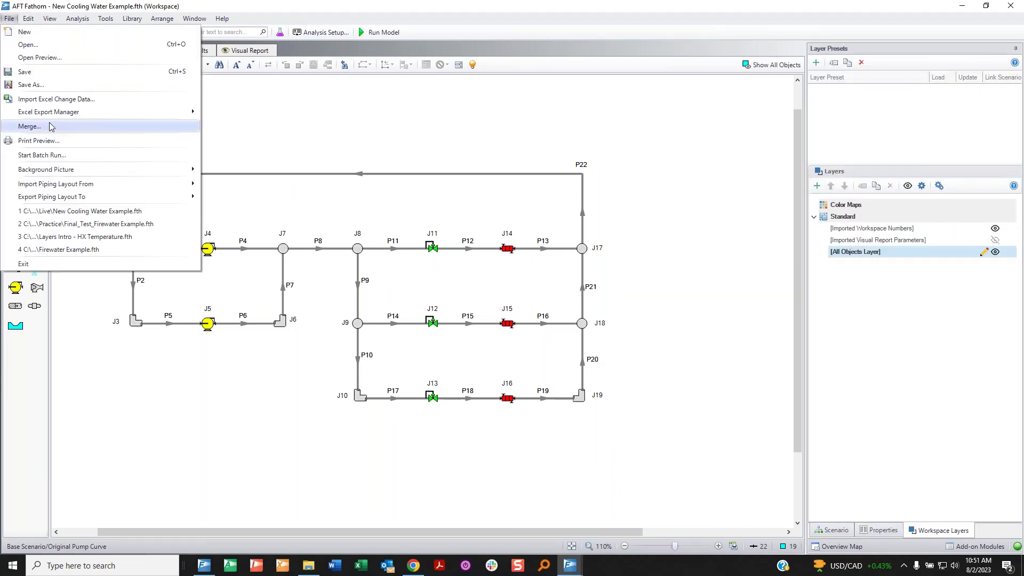
click(46, 90)
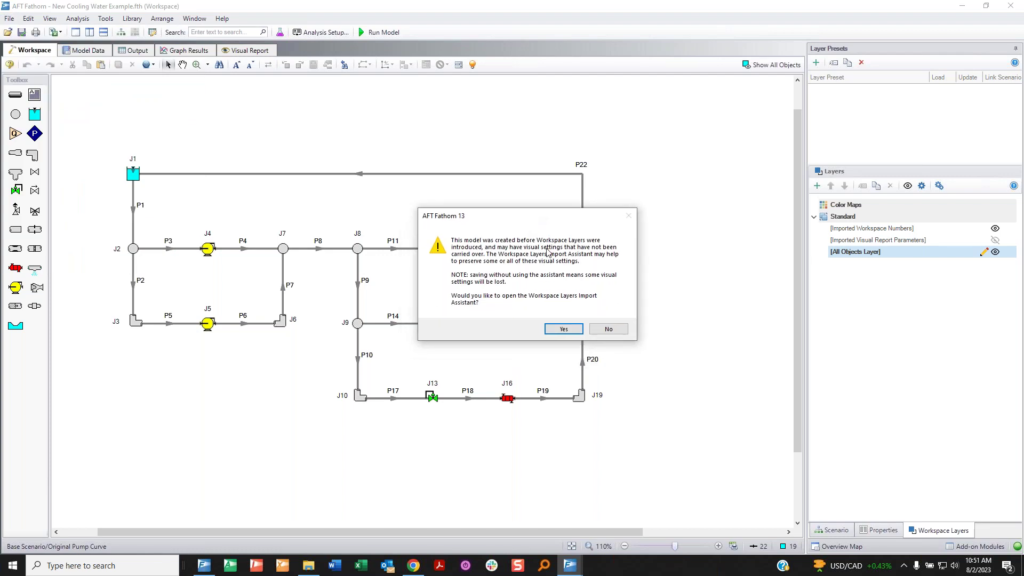
mouse_move(491, 231)
mouse_down()
mouse_move(443, 228)
mouse_move(495, 271)
mouse_move(576, 273)
mouse_move(625, 235)
mouse_move(487, 228)
mouse_up()
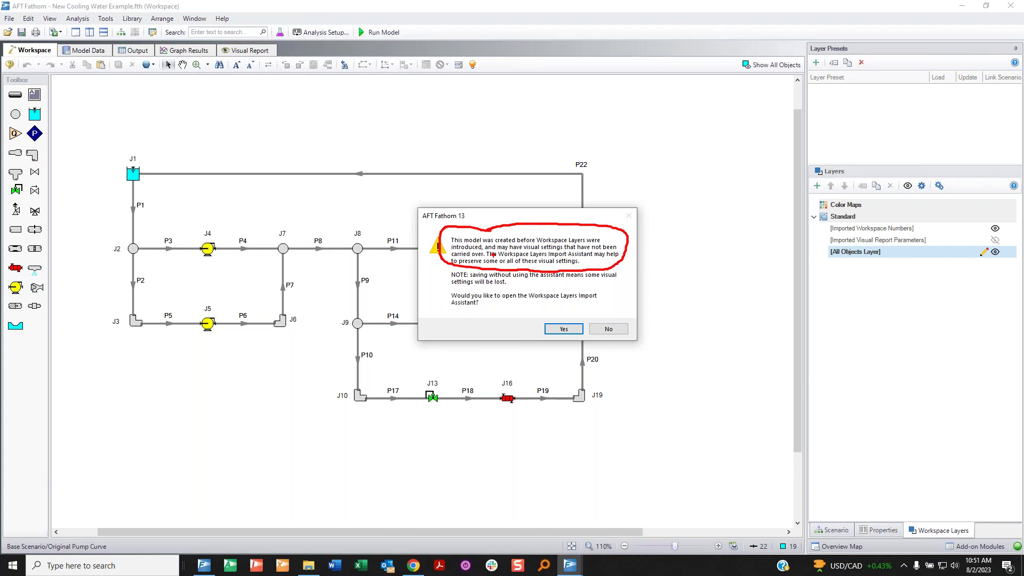
key(Escape)
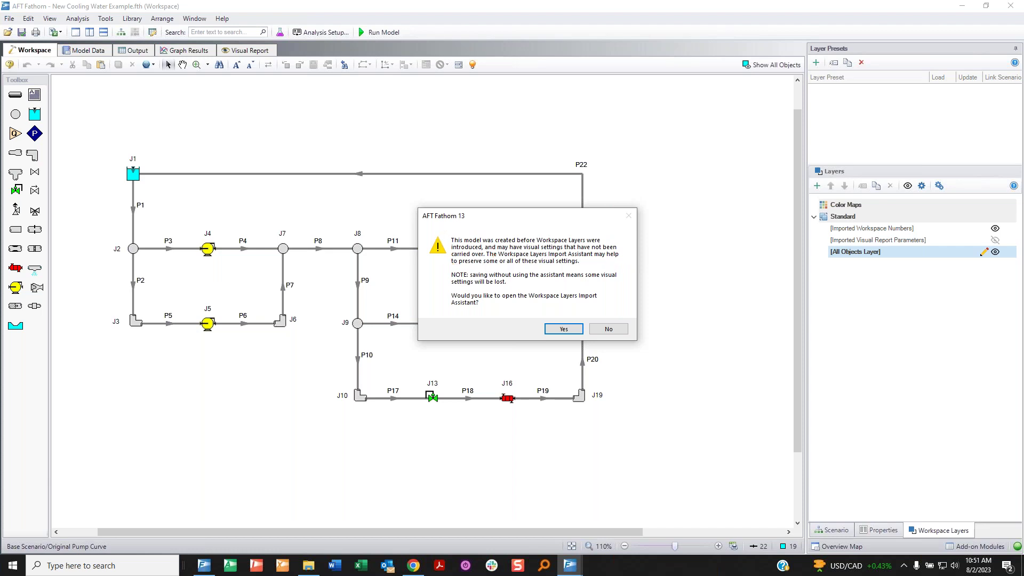
click(565, 329)
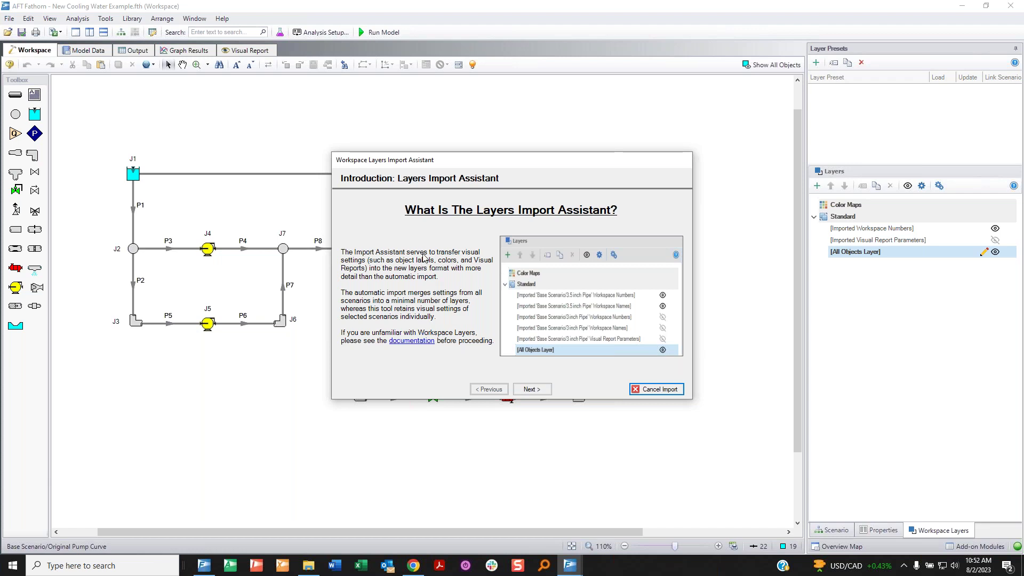
Go through the Import Assistant's introduction and recommendations to reach the Scenario Import Selection
click(521, 388)
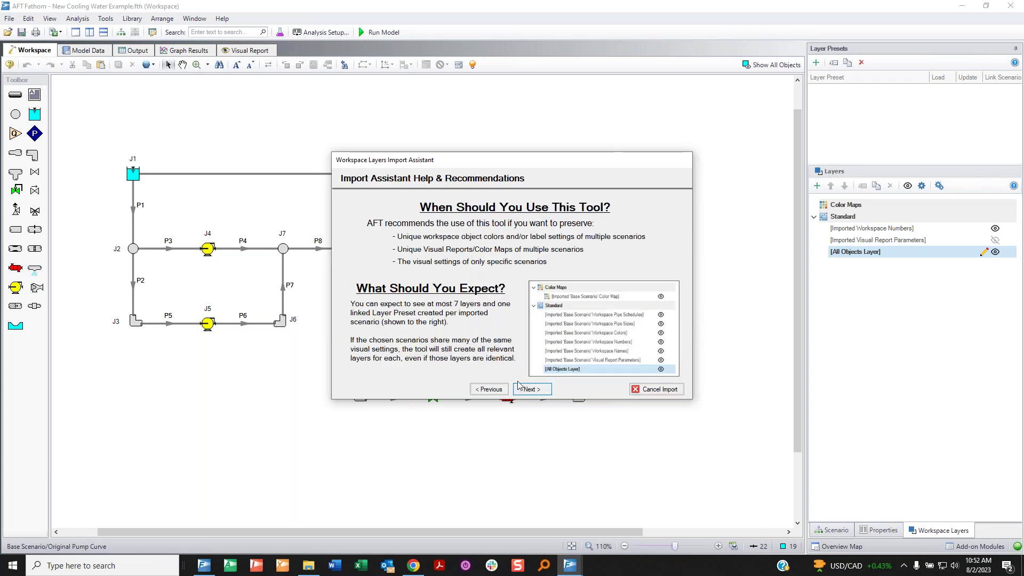
drag(372, 250, 391, 248)
click(546, 392)
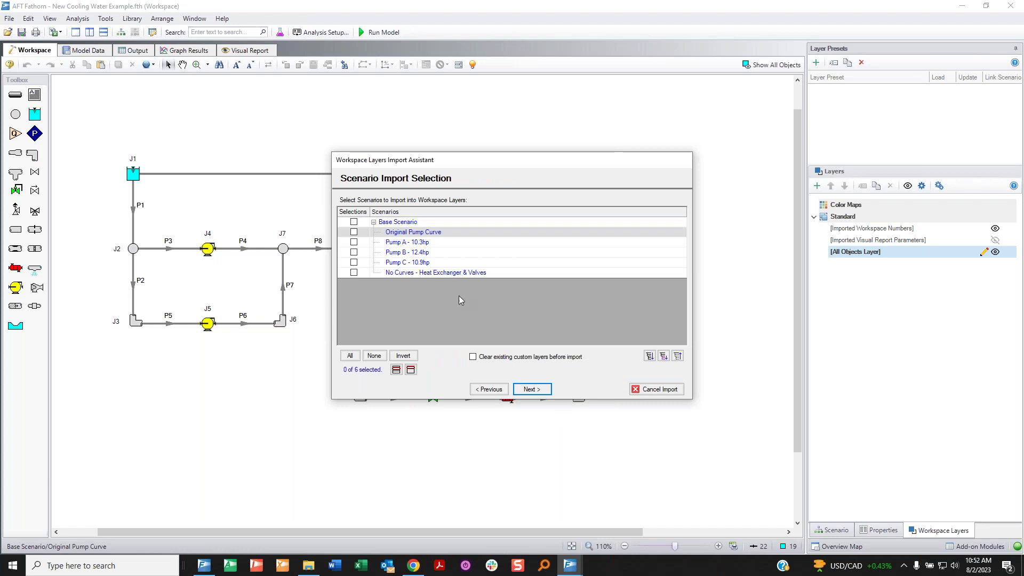
mouse_move(404, 227)
mouse_down()
mouse_move(359, 228)
mouse_move(347, 277)
mouse_move(471, 284)
mouse_move(486, 231)
mouse_move(400, 226)
mouse_up()
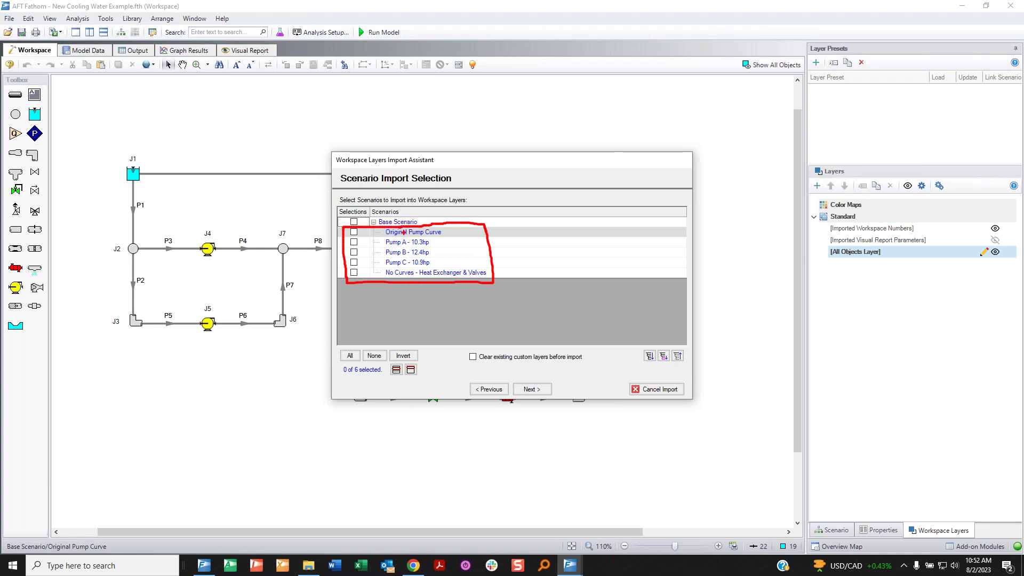
Select the Original Pump Curve, Pump A, Pump B, Pump C and No Curves - Heat Exchanger & Valves scenarios for import
click(354, 232)
click(354, 242)
click(353, 253)
click(353, 263)
click(354, 272)
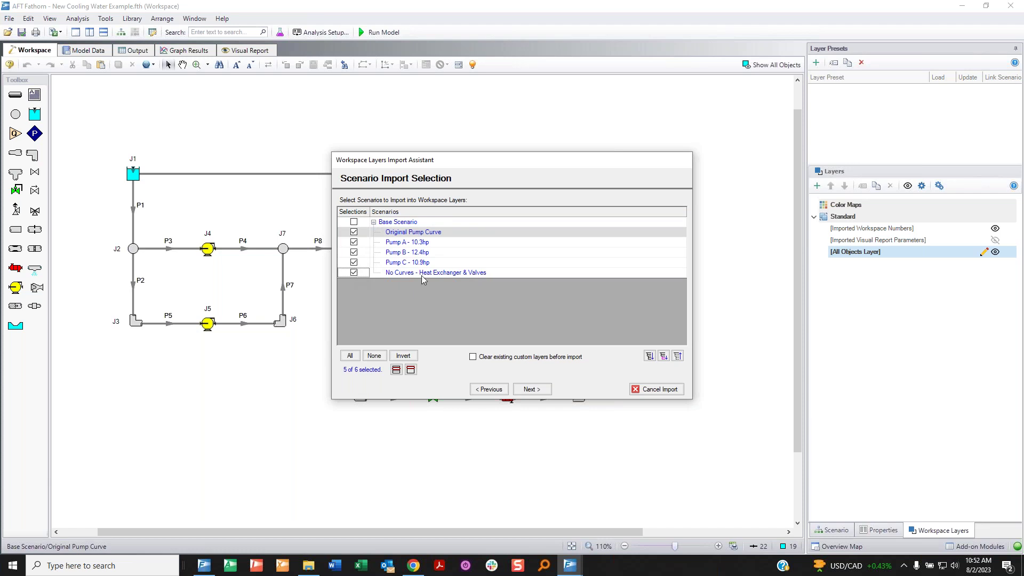
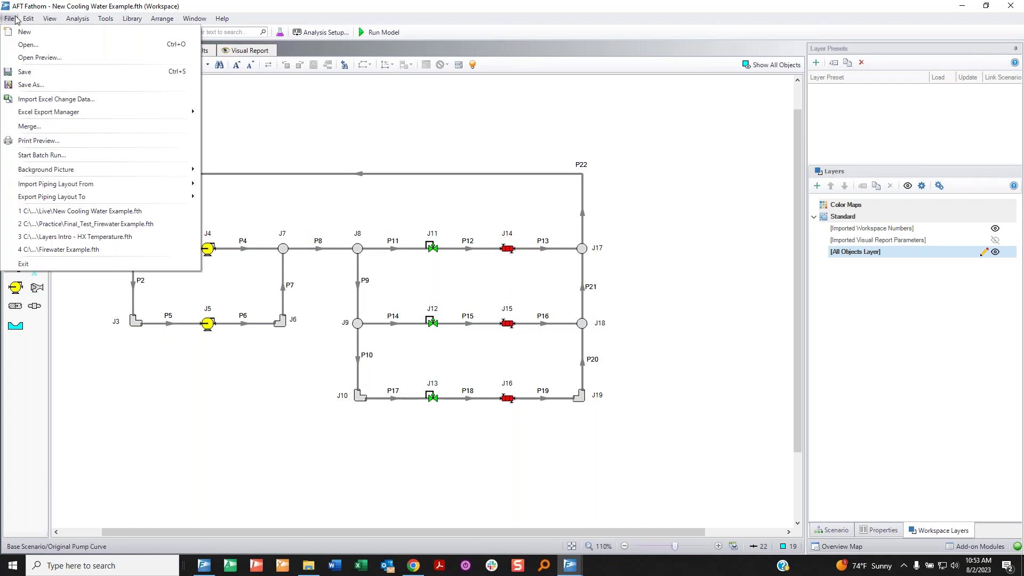
Close the model without saving its changes and reopen New Cooling Water Example.fth from the Live folder
click(24, 264)
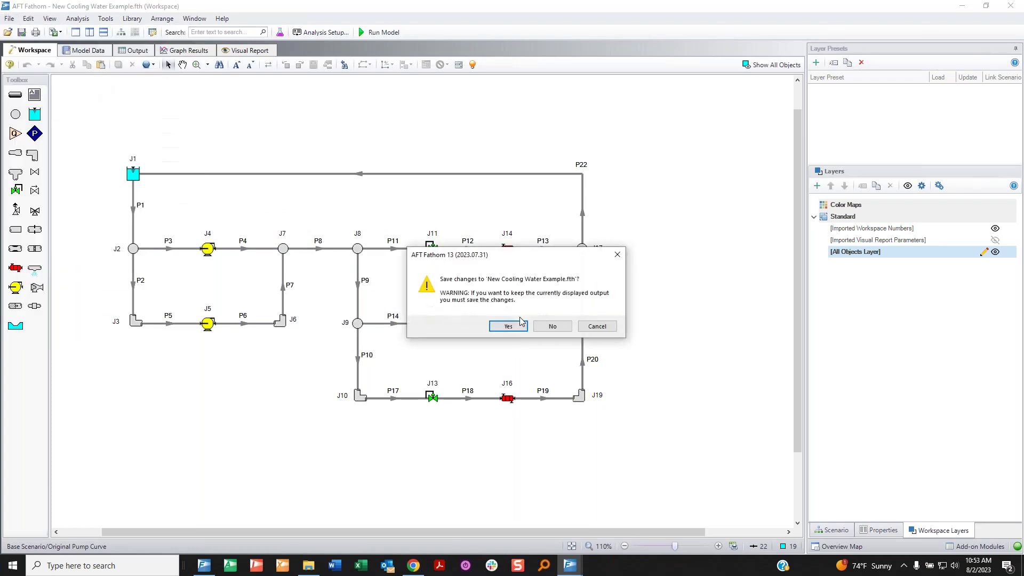
click(552, 326)
click(9, 19)
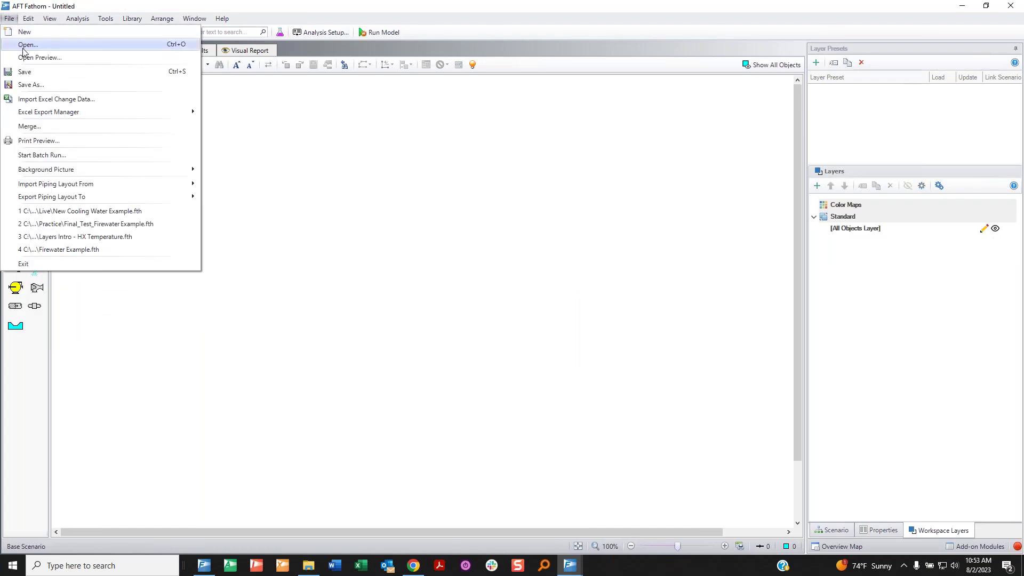
click(23, 46)
click(518, 320)
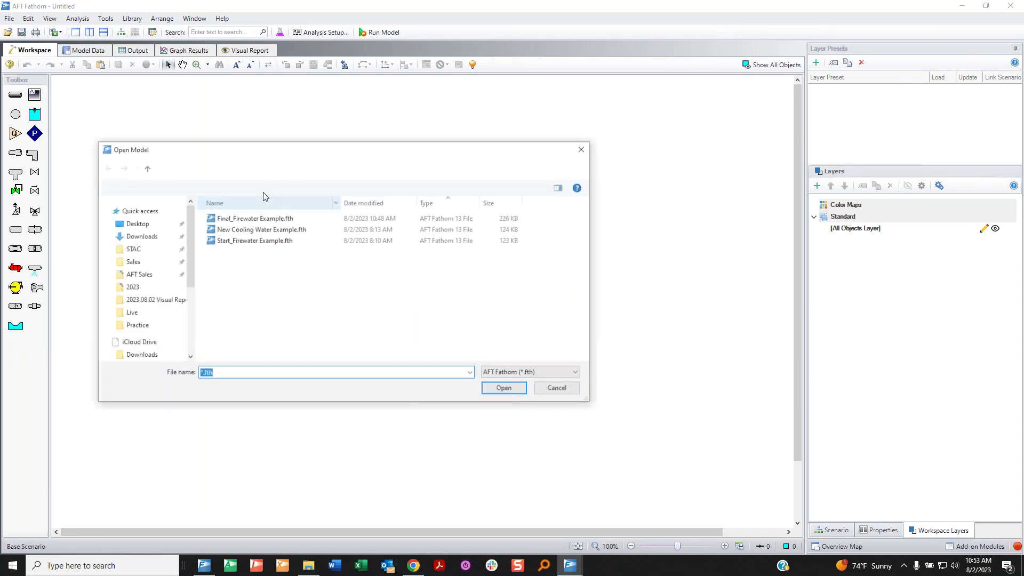
click(251, 235)
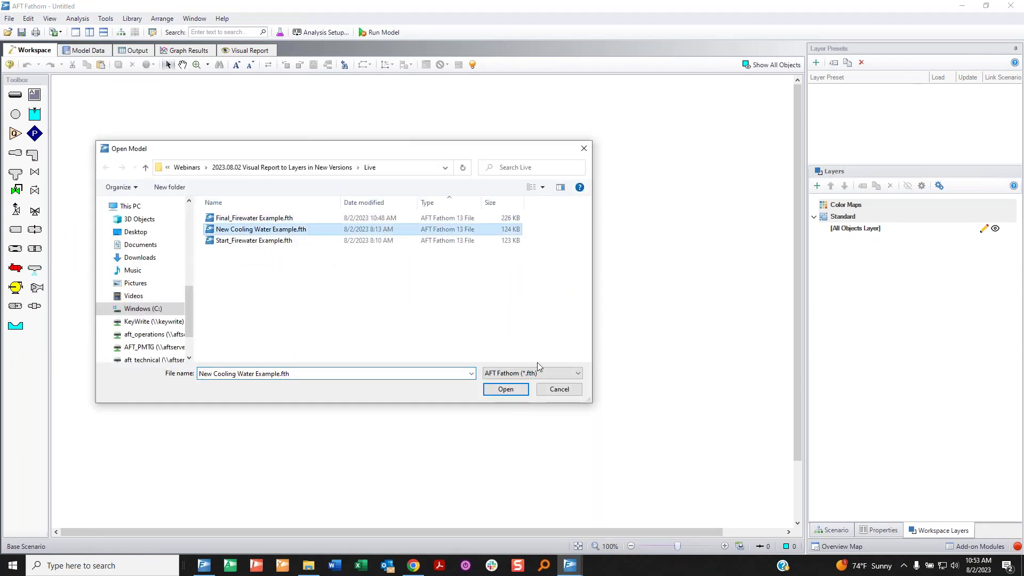
click(506, 389)
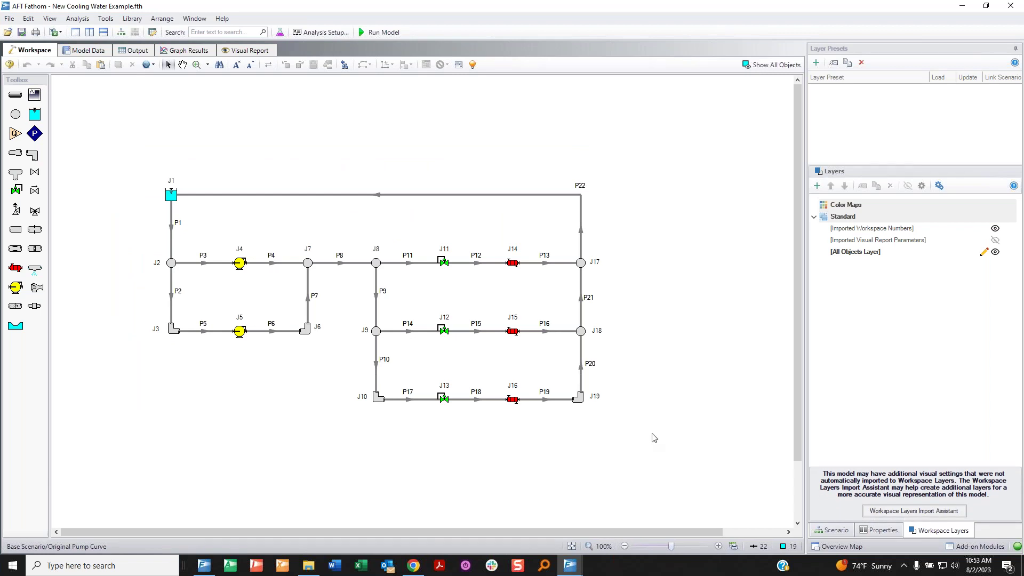
mouse_move(867, 457)
mouse_down()
mouse_move(808, 460)
mouse_move(820, 531)
mouse_move(937, 534)
mouse_move(998, 506)
mouse_move(949, 451)
mouse_move(846, 451)
mouse_up()
mouse_move(778, 481)
mouse_down()
mouse_move(818, 477)
mouse_move(808, 469)
mouse_move(801, 491)
mouse_up()
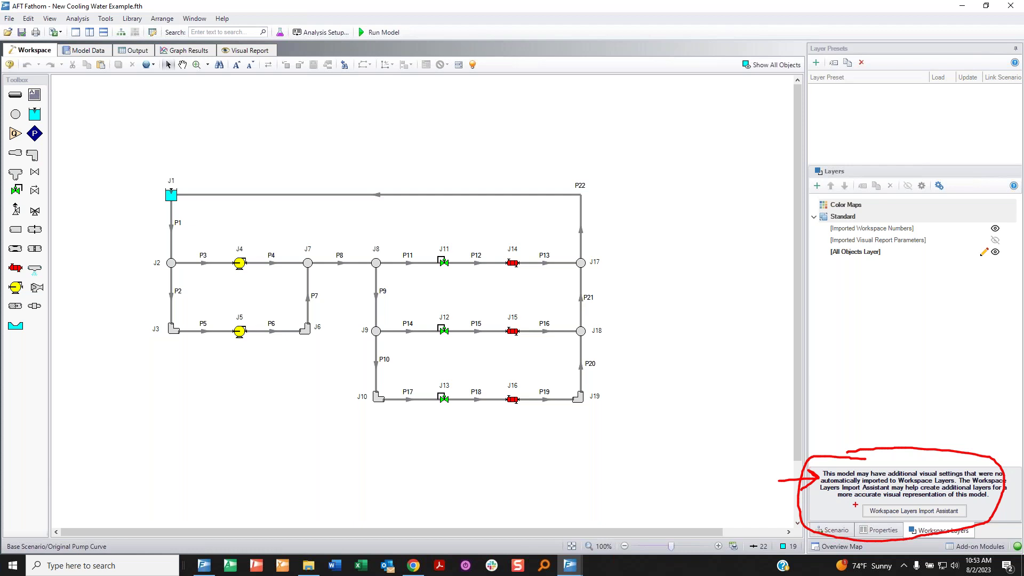
mouse_move(828, 398)
mouse_down()
mouse_move(840, 454)
mouse_move(853, 429)
mouse_up()
key(Escape)
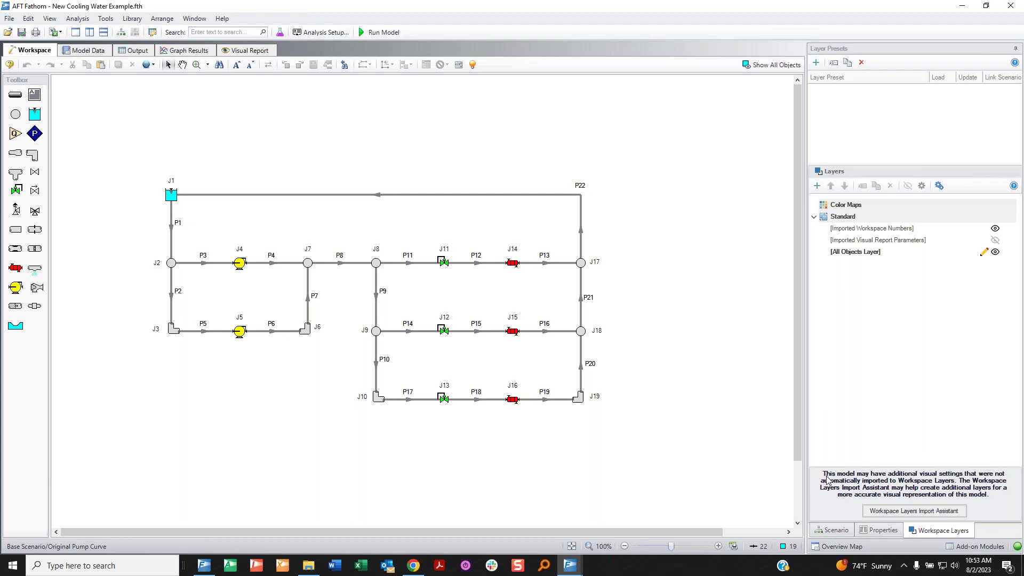
Open the Workspace Layers Import Assistant, select the five child scenarios of the Base Scenario and analyze them for import
click(879, 514)
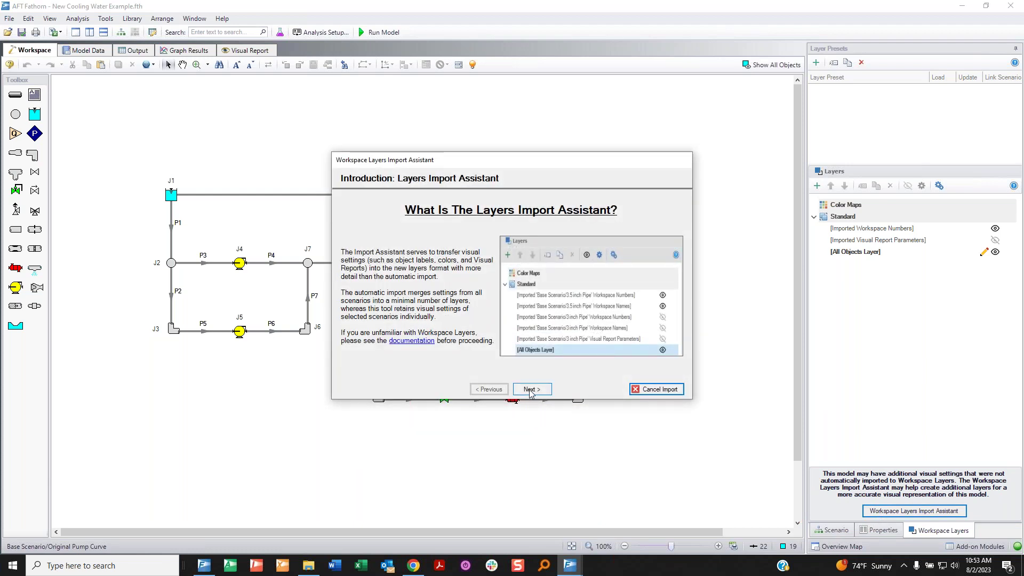
click(531, 390)
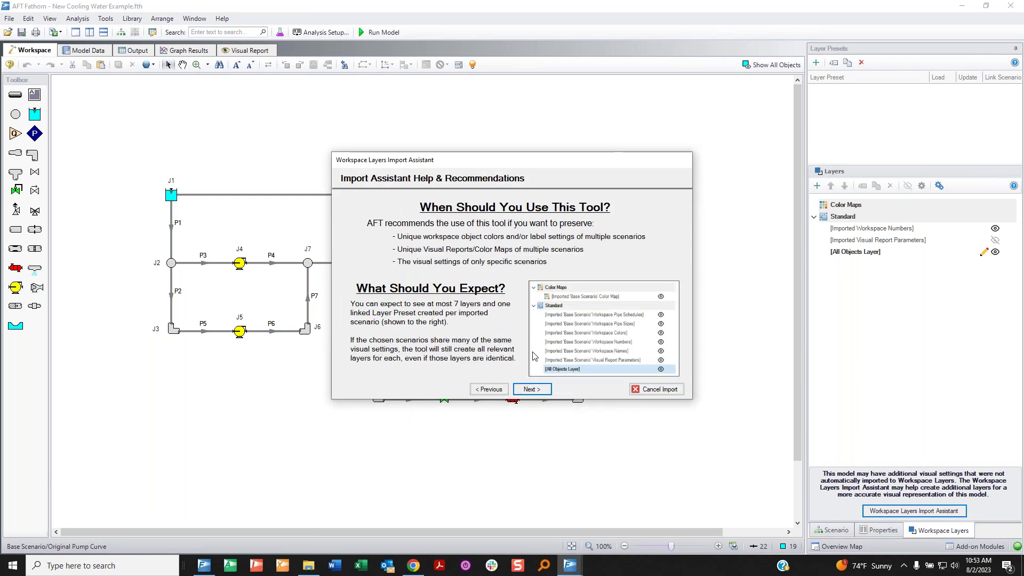
click(545, 396)
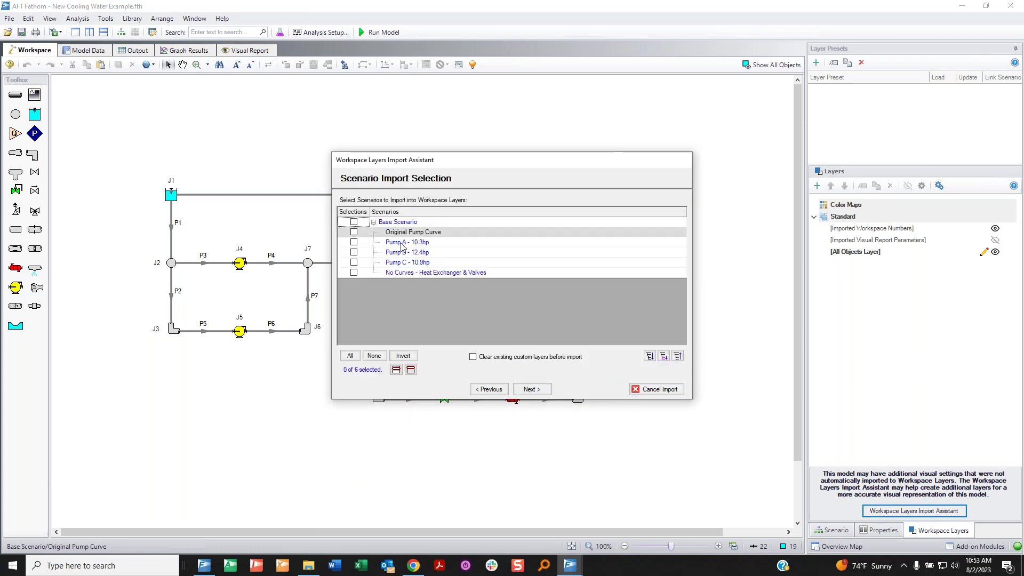
click(355, 223)
click(532, 389)
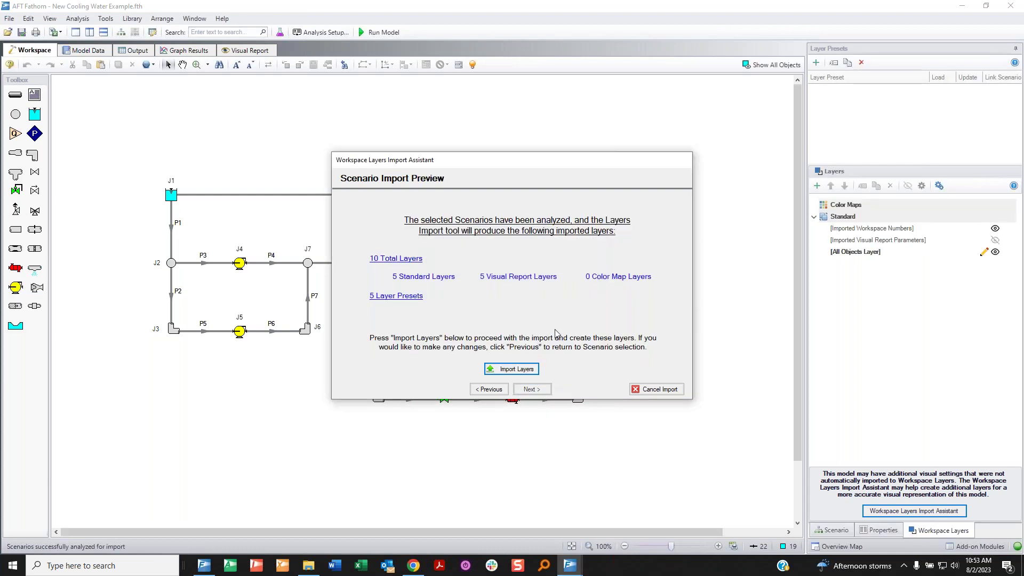
mouse_move(401, 244)
mouse_down()
mouse_move(371, 246)
mouse_move(361, 269)
mouse_move(452, 288)
mouse_move(464, 269)
mouse_move(394, 246)
mouse_up()
drag(445, 299, 451, 284)
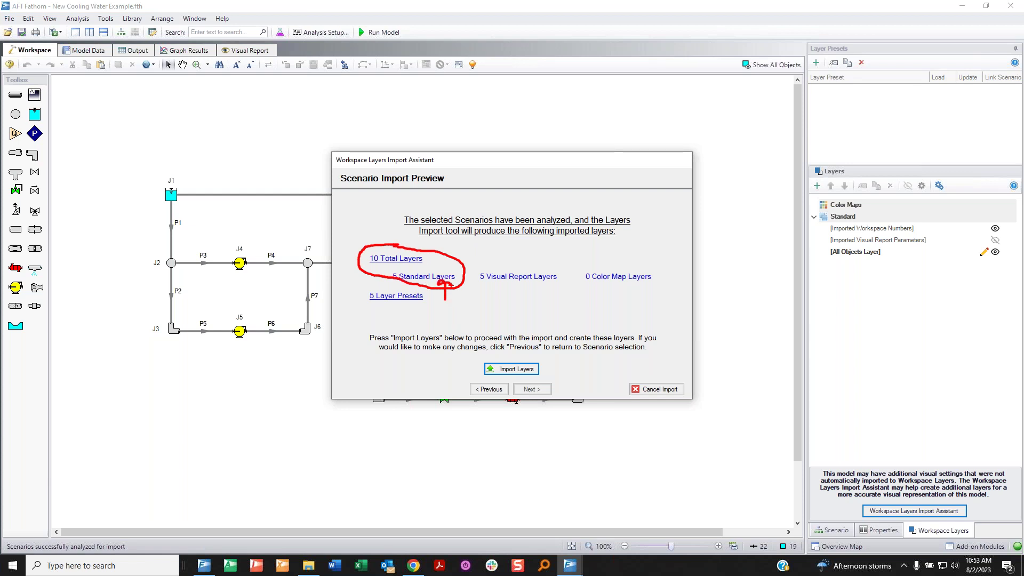
mouse_move(482, 272)
mouse_down()
mouse_move(485, 293)
mouse_move(573, 280)
mouse_move(490, 269)
mouse_up()
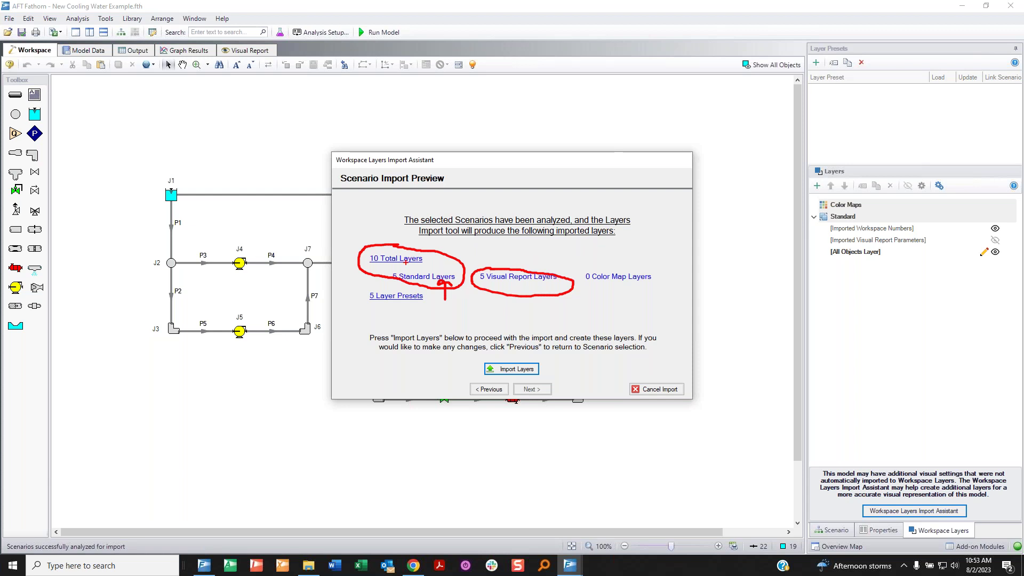
mouse_move(352, 288)
mouse_down()
mouse_move(359, 274)
mouse_move(365, 281)
mouse_up()
mouse_move(377, 326)
mouse_down()
mouse_move(381, 308)
mouse_move(389, 314)
mouse_up()
mouse_move(594, 269)
mouse_down()
mouse_move(583, 288)
mouse_move(641, 292)
mouse_move(661, 276)
mouse_move(589, 266)
mouse_up()
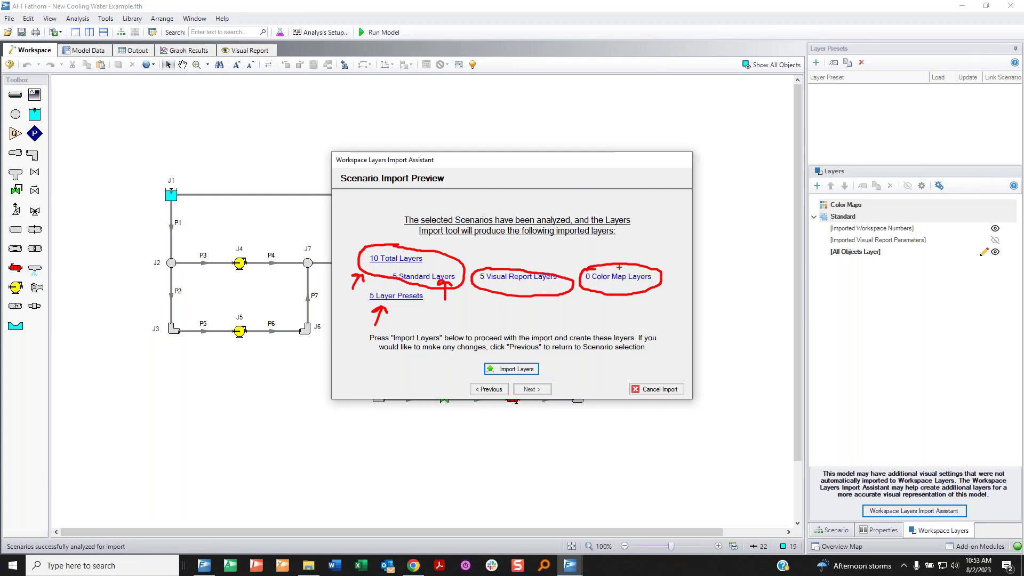
mouse_move(586, 267)
mouse_down()
mouse_move(584, 243)
mouse_move(597, 261)
mouse_up()
key(Escape)
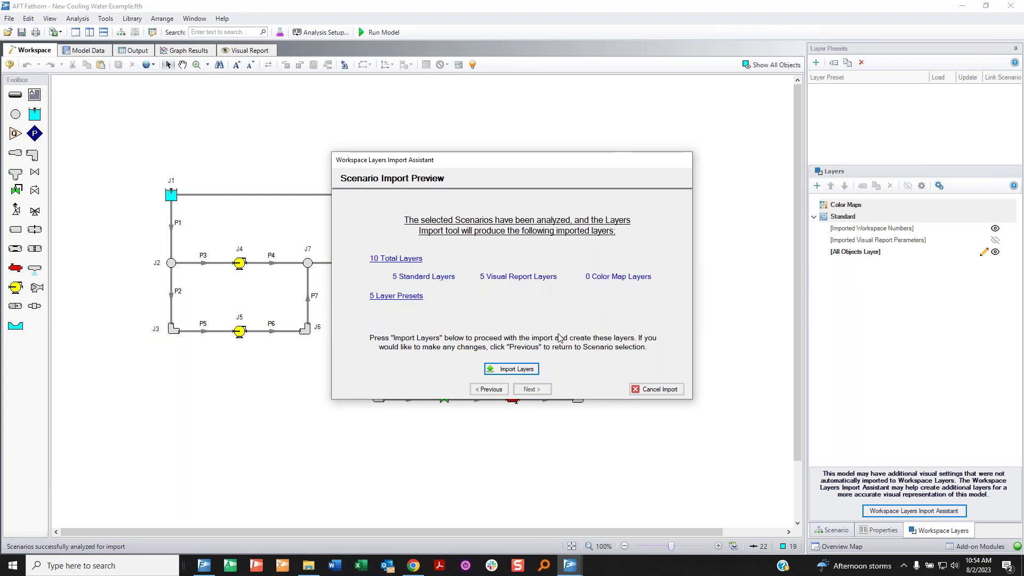
Import the analyzed scenarios' layers and layer presets and finish the Import Assistant
click(521, 371)
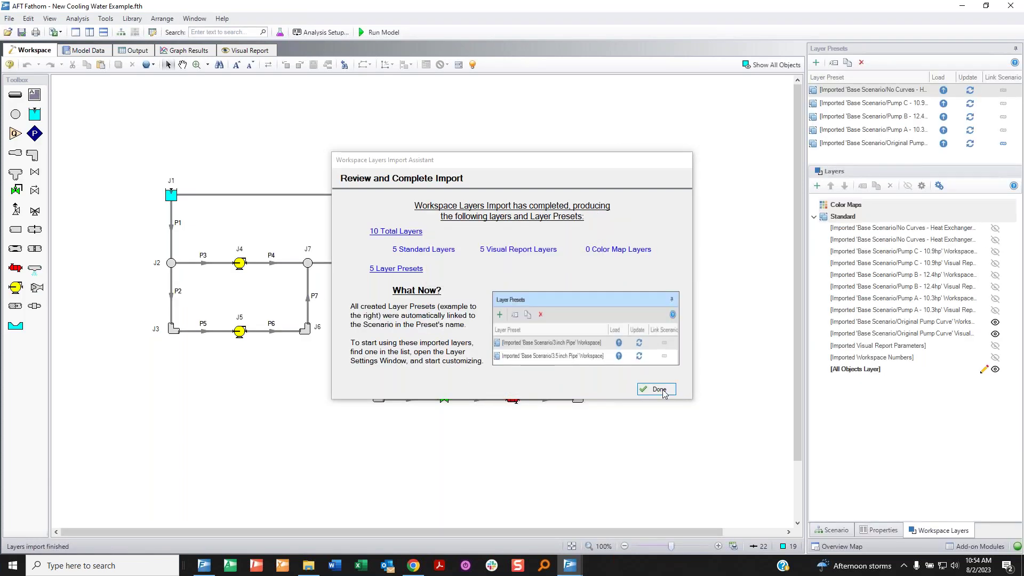
click(660, 389)
mouse_move(833, 228)
mouse_down()
mouse_move(819, 266)
mouse_move(829, 358)
mouse_up()
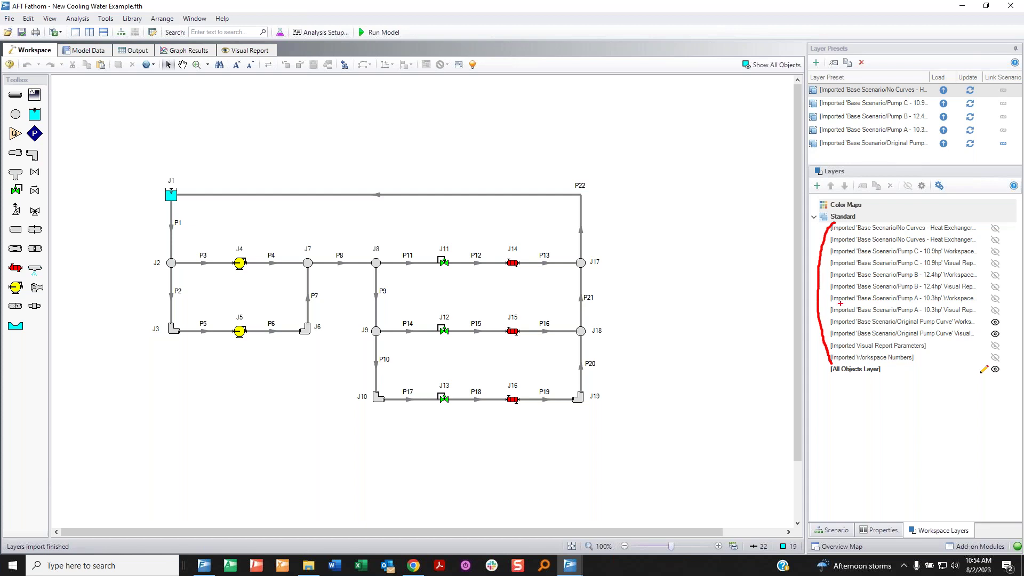
key(Escape)
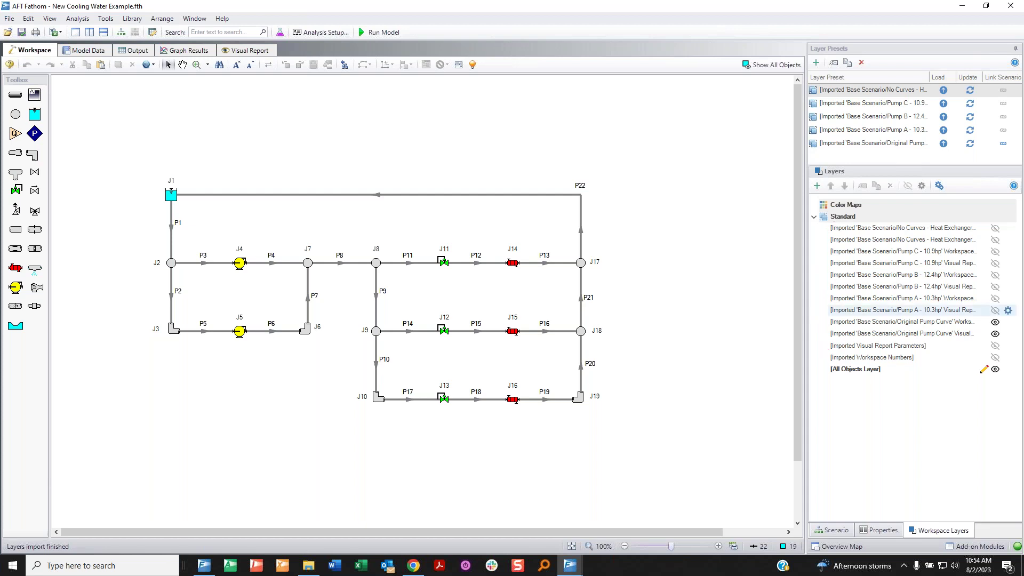
drag(818, 312, 826, 274)
mouse_move(838, 340)
mouse_down()
mouse_move(821, 360)
mouse_move(840, 365)
mouse_move(931, 366)
mouse_move(940, 353)
mouse_move(915, 336)
mouse_move(830, 339)
mouse_up()
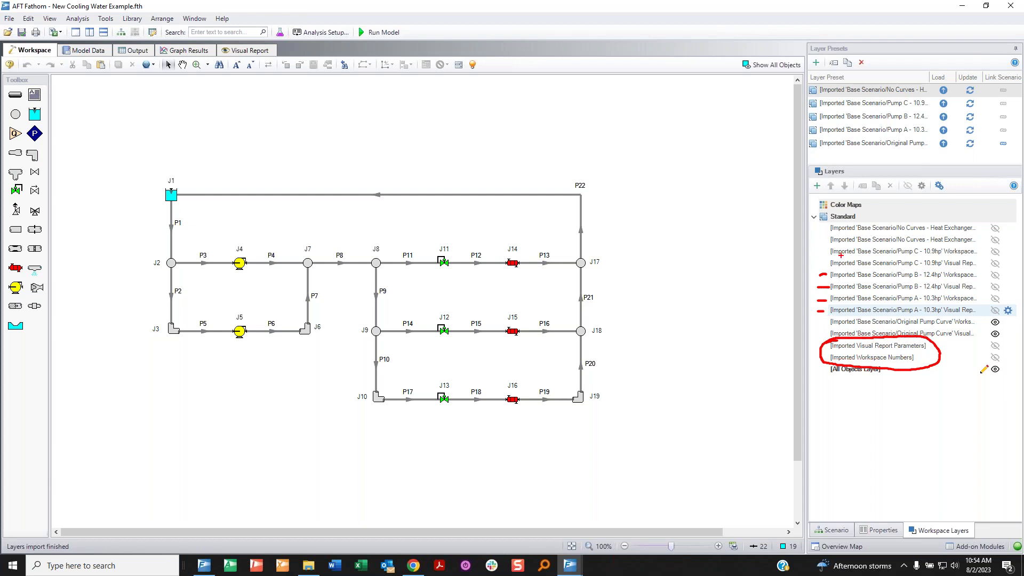
key(Escape)
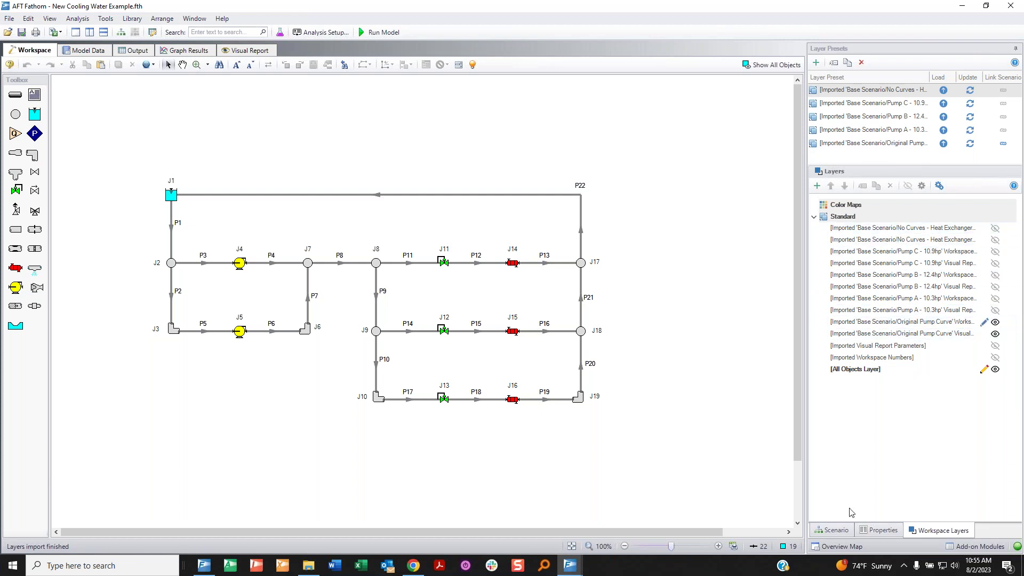
Batch-run the Original Pump Curve, Pump A, Pump B, Pump C and No Curves scenarios with background running turned off
click(833, 530)
double_click(865, 85)
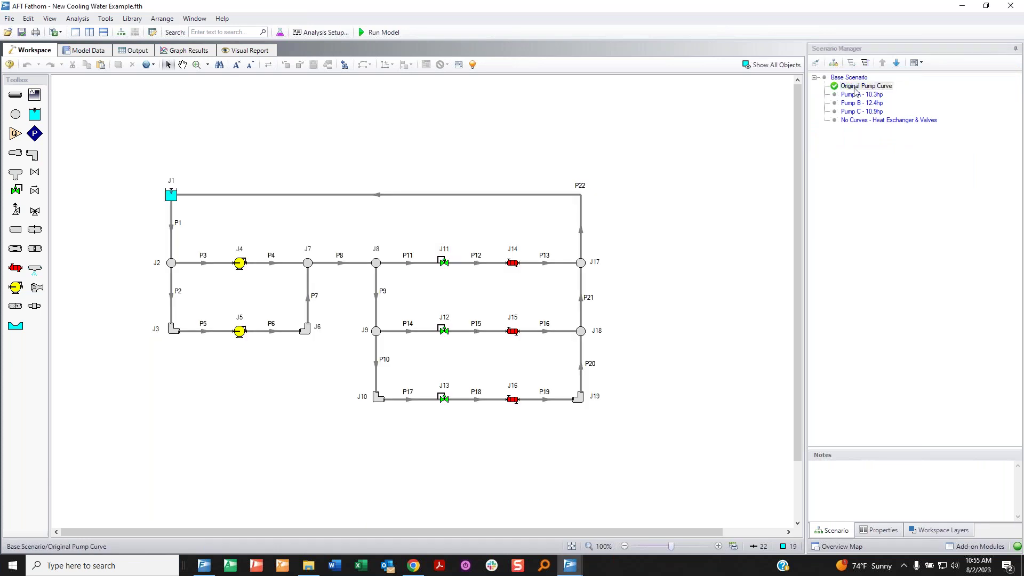
click(9, 20)
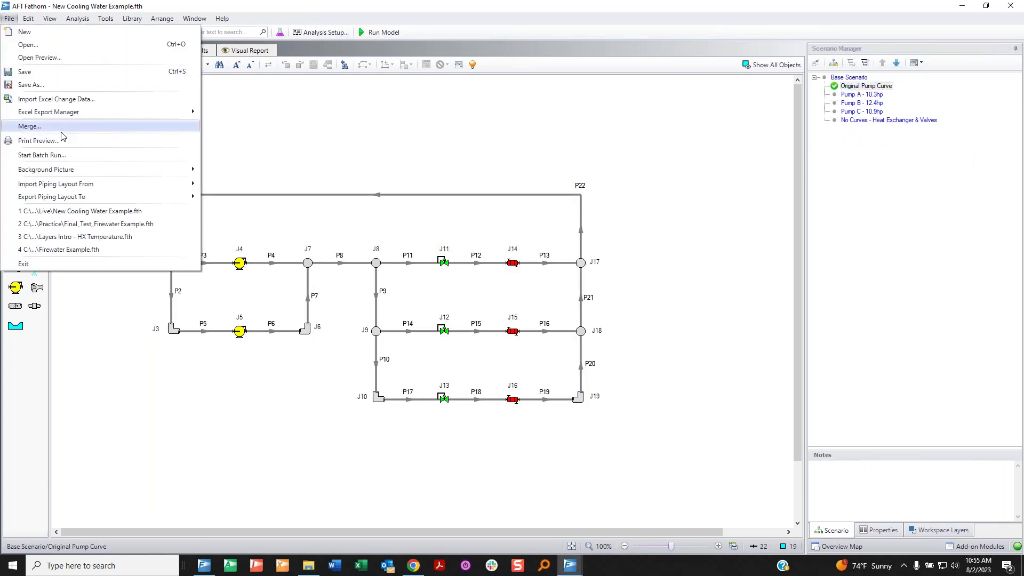
click(53, 154)
click(215, 419)
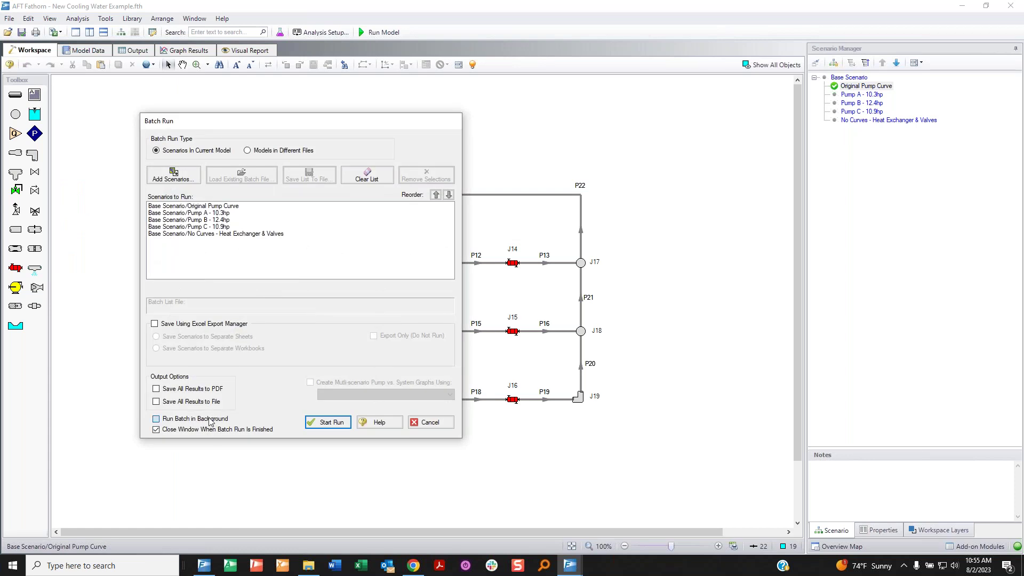
click(329, 423)
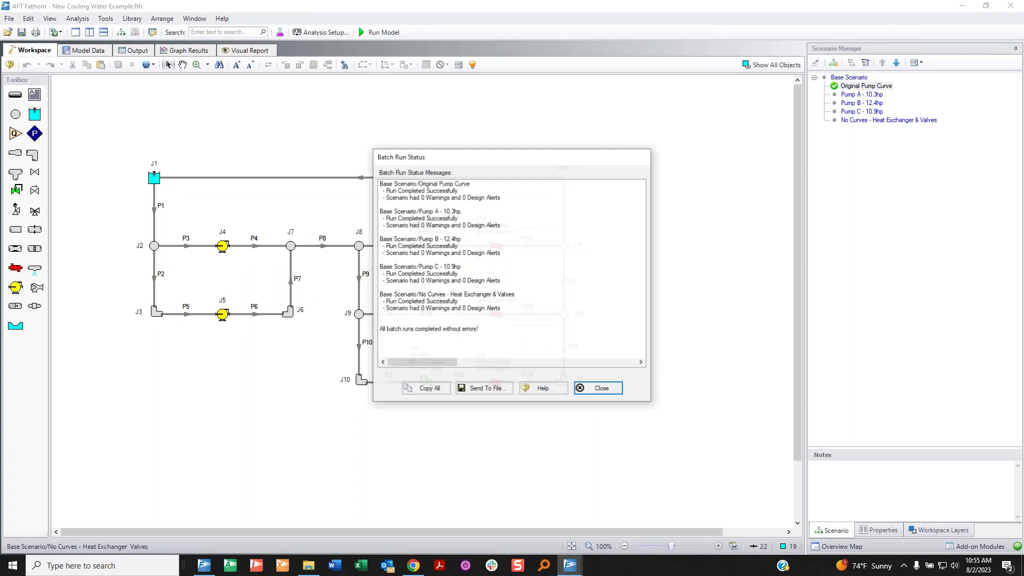
click(610, 389)
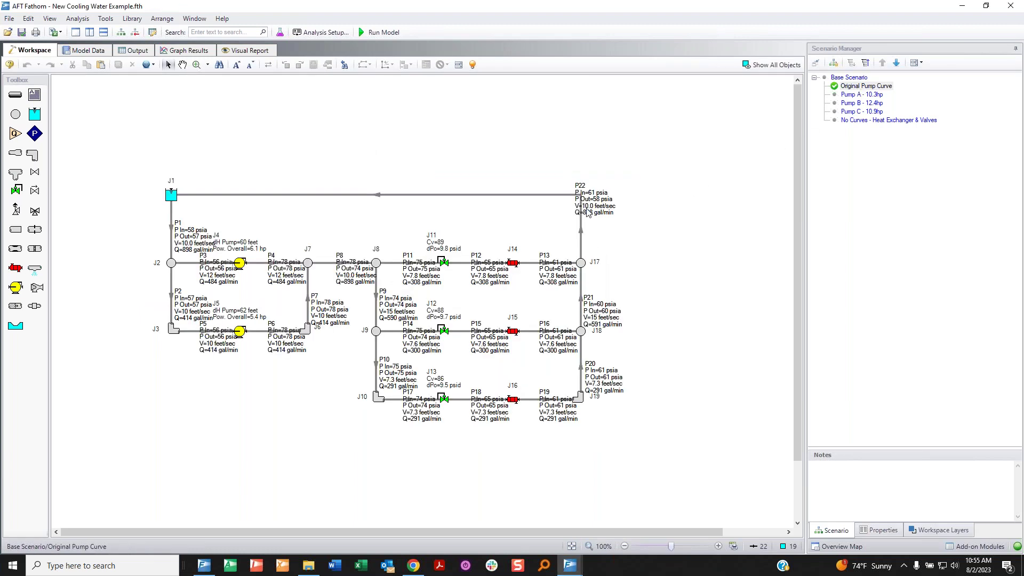
Check which imported Workspace Layers are shown for the Original Pump Curve scenario and return to the scenario list
click(940, 530)
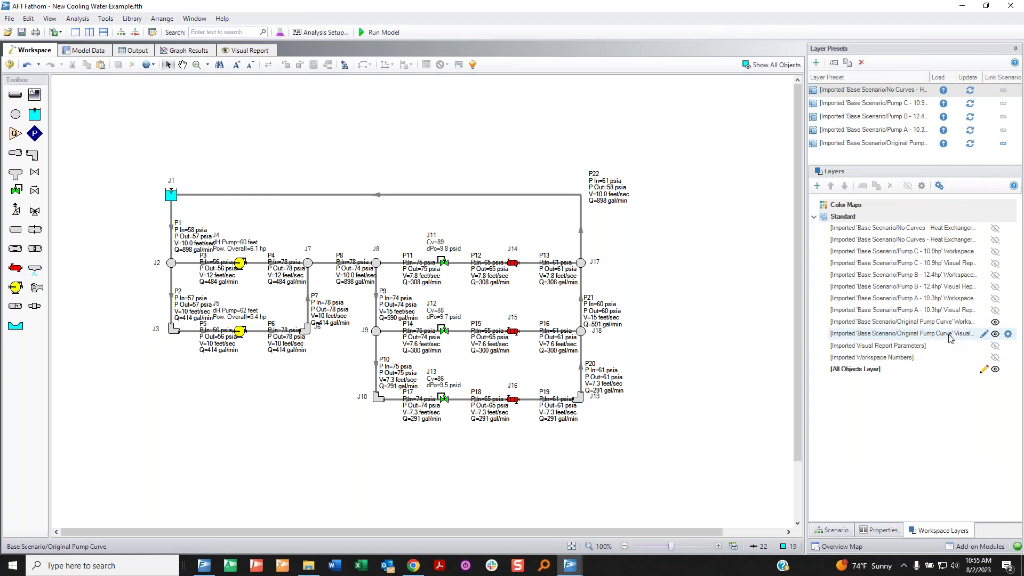
click(834, 531)
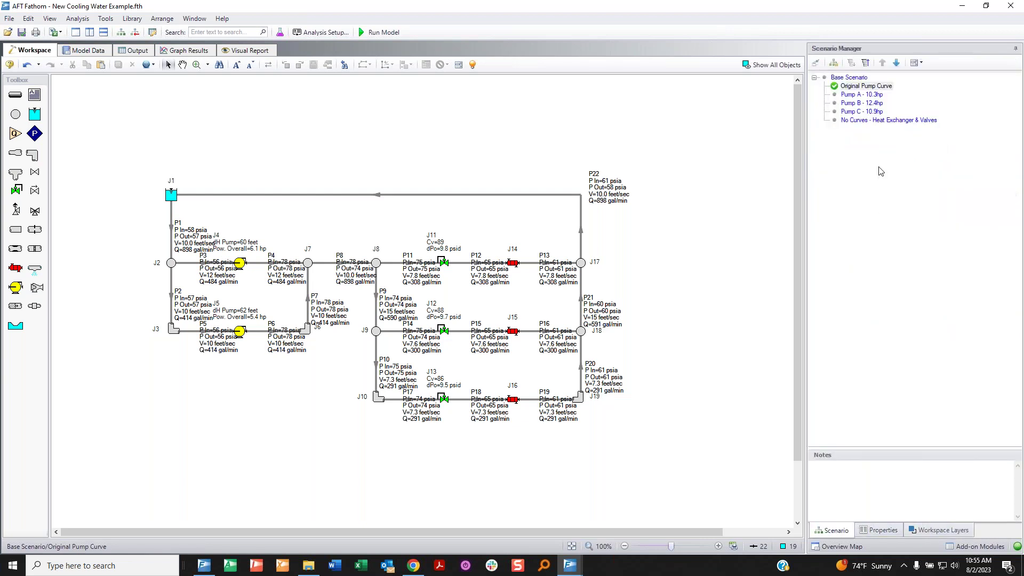
click(861, 87)
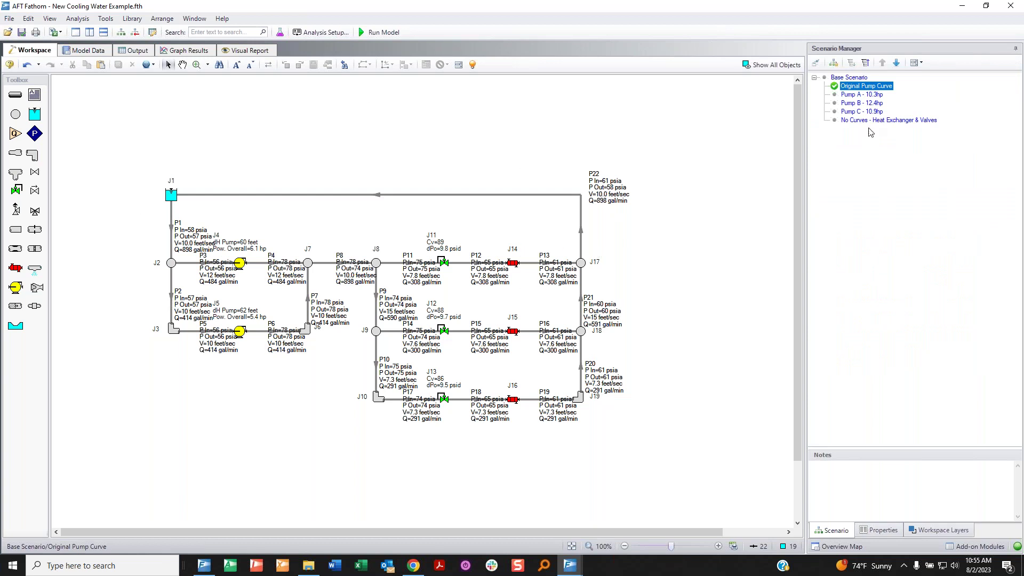
Load the Pump A - 10.3hp scenario and view its imported pump results on the Workspace
click(865, 96)
double_click(865, 97)
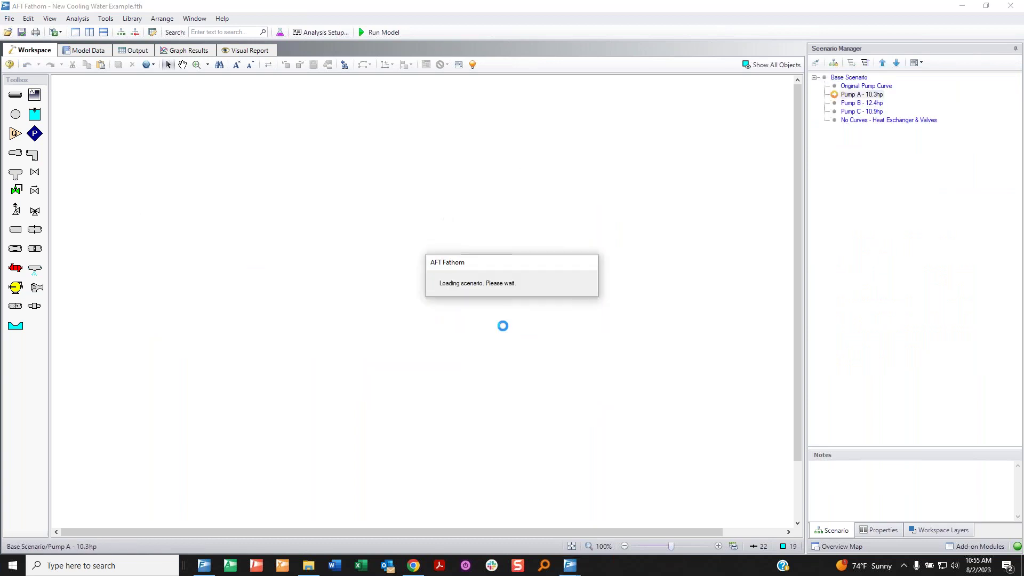
scroll(234, 239, up, 3)
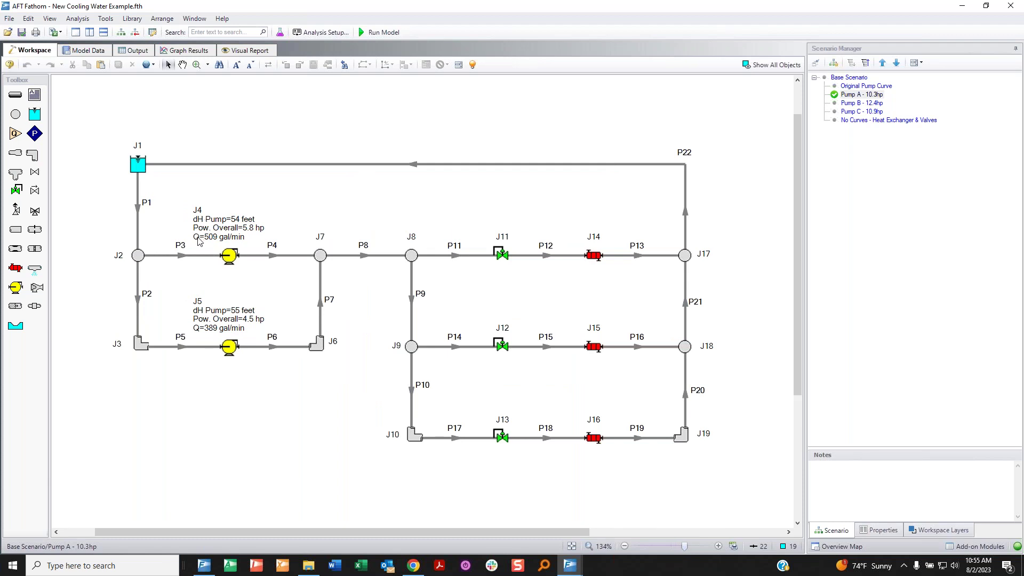
scroll(289, 230, down, 1)
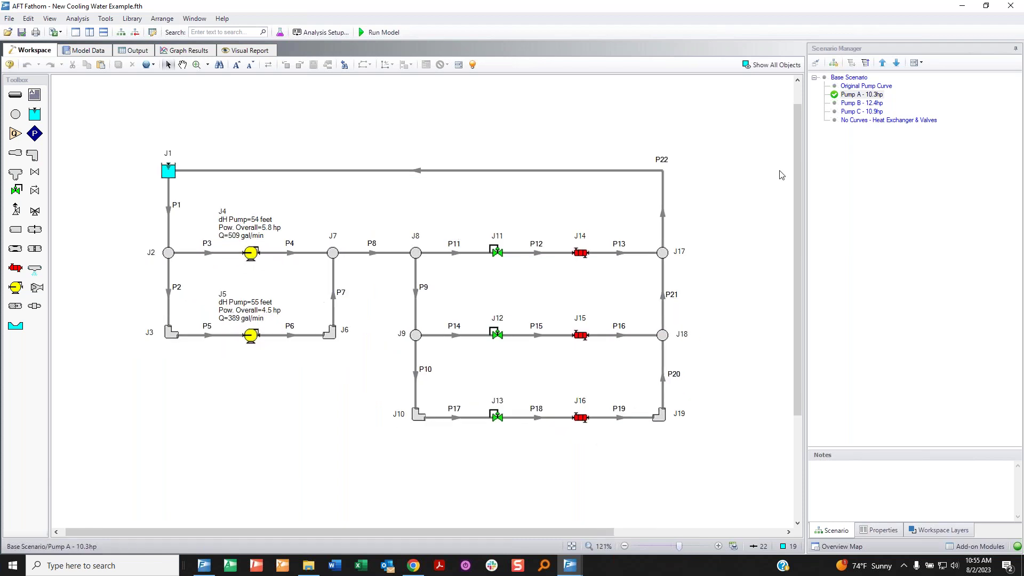
Load the No Curves - Heat Exchanger & Valves scenario and view its imported valve and heat exchanger results
double_click(858, 121)
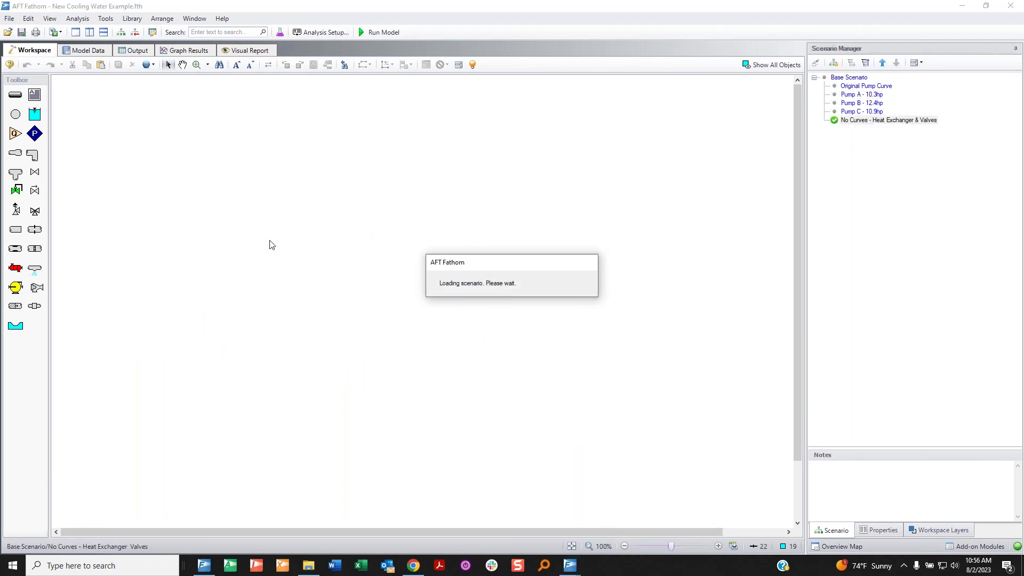
mouse_move(467, 197)
mouse_down()
mouse_move(401, 253)
mouse_move(524, 300)
mouse_move(444, 198)
mouse_up()
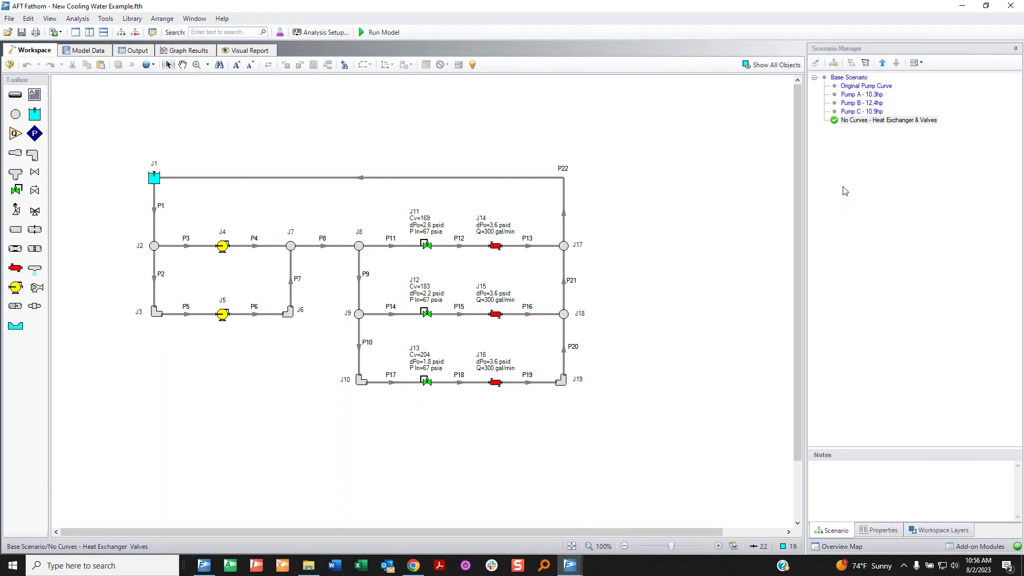
click(858, 120)
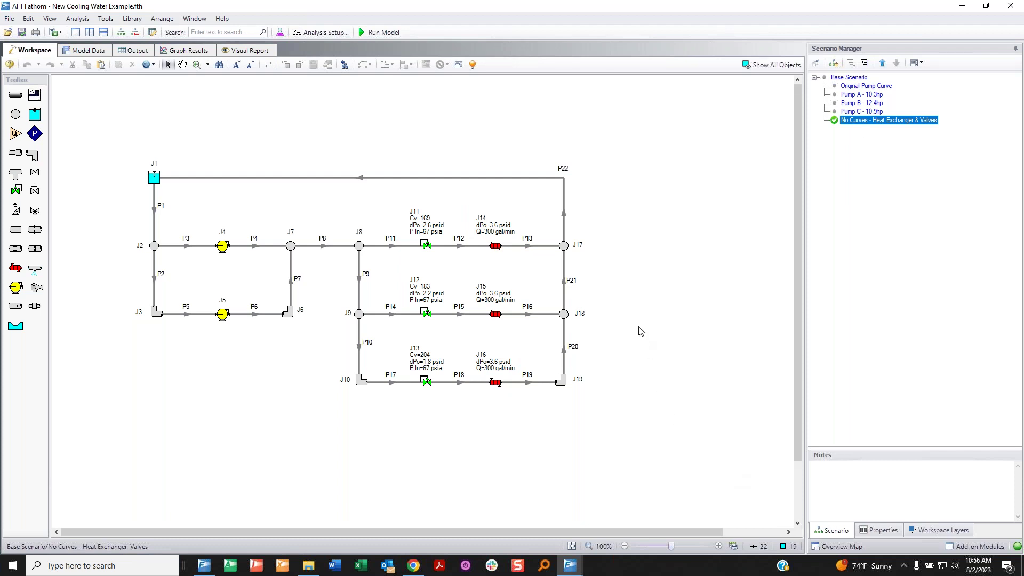
Examine which imported layers and layer presets are shown in Workspace Layers for the No Curves - Heat Exchanger & Valves scenario
click(847, 86)
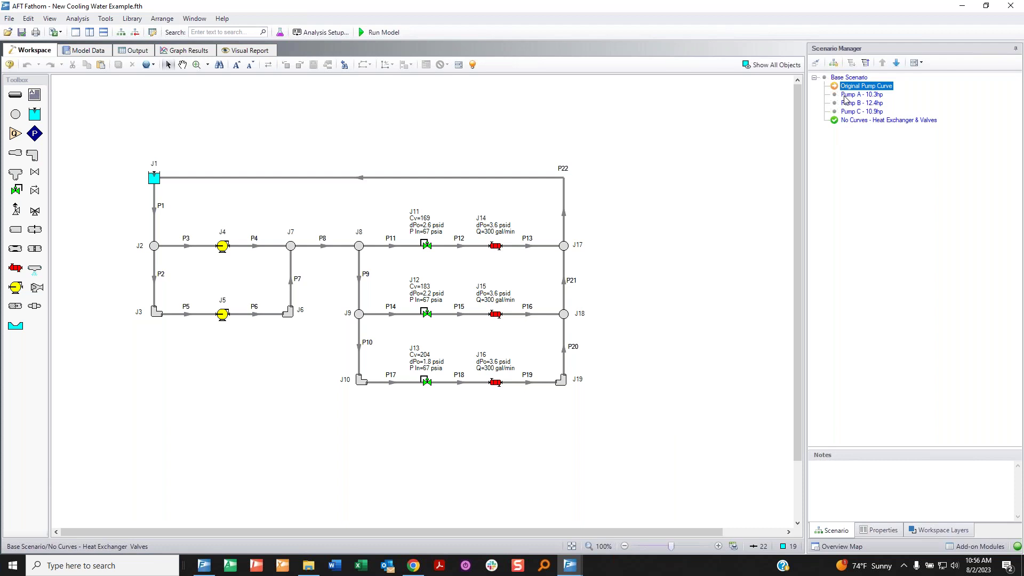
click(942, 530)
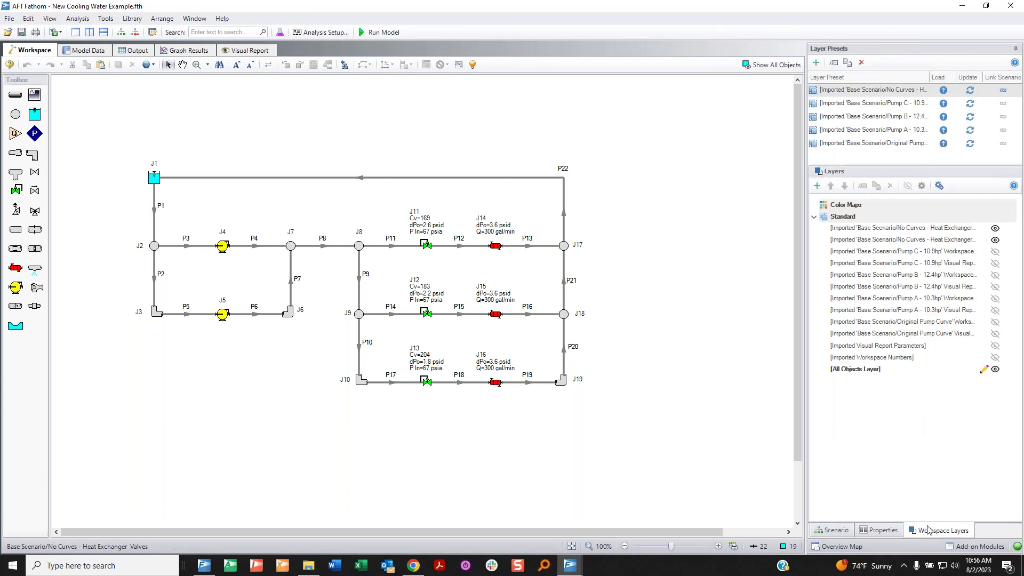
mouse_move(789, 211)
mouse_down()
mouse_move(828, 212)
mouse_move(816, 220)
mouse_up()
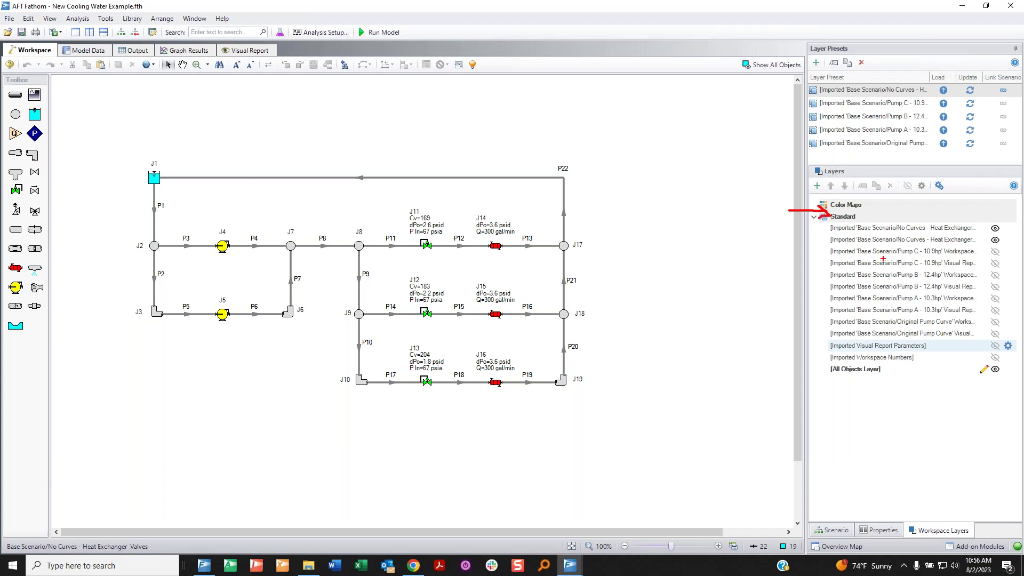
key(Escape)
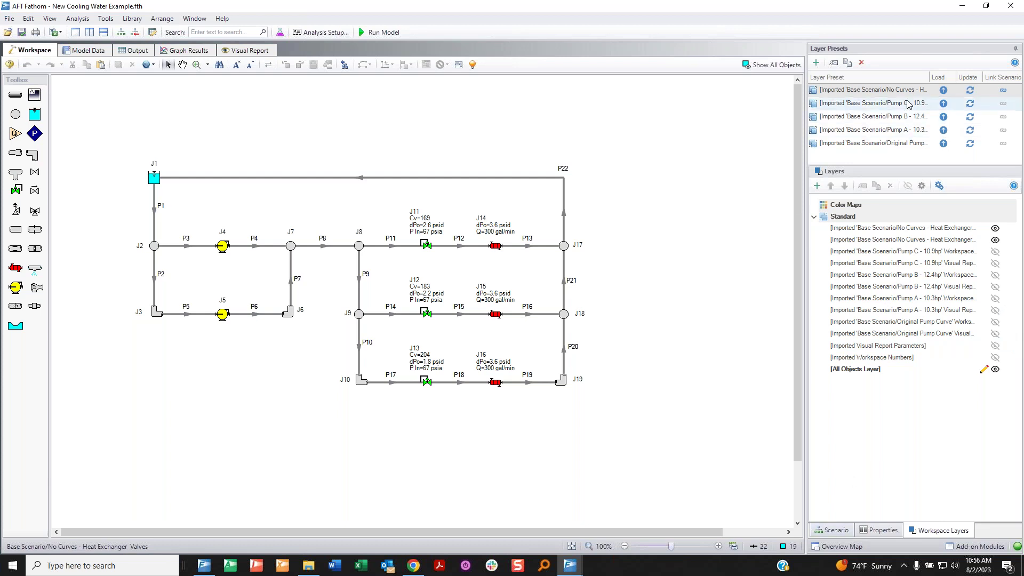
Load the Pump B - 12.4hp scenario and check which imported layer preset is linked to it in Workspace Layers
click(832, 530)
double_click(861, 103)
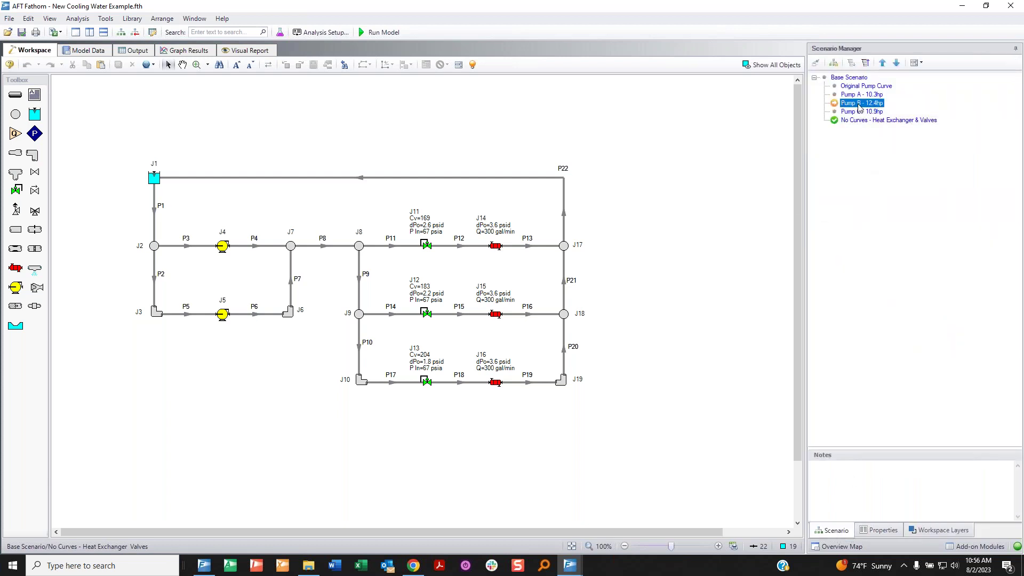
click(931, 530)
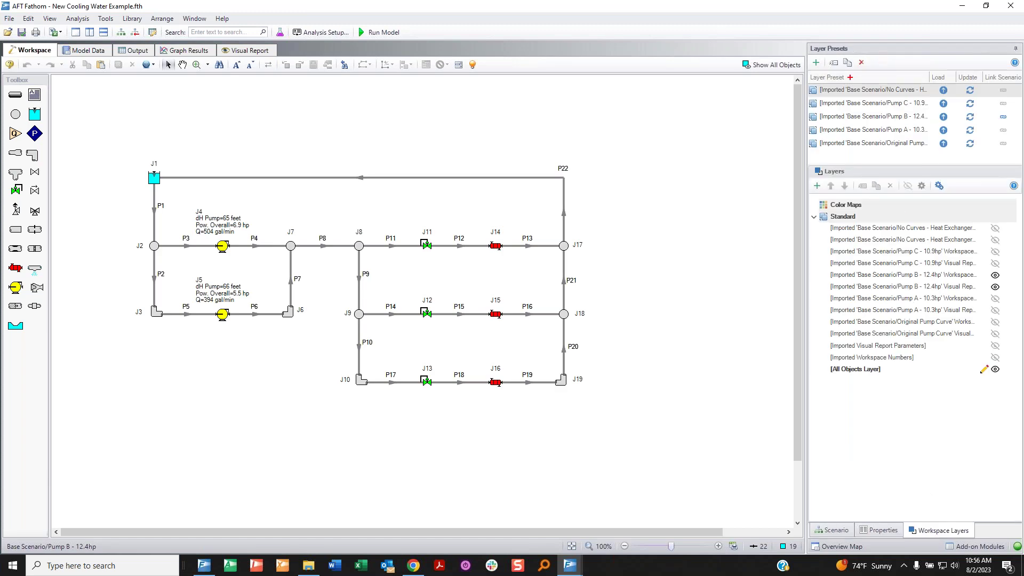
mouse_move(854, 112)
mouse_down()
mouse_move(822, 109)
mouse_move(788, 125)
mouse_move(1004, 126)
mouse_move(992, 109)
mouse_move(849, 107)
mouse_up()
drag(986, 116, 996, 117)
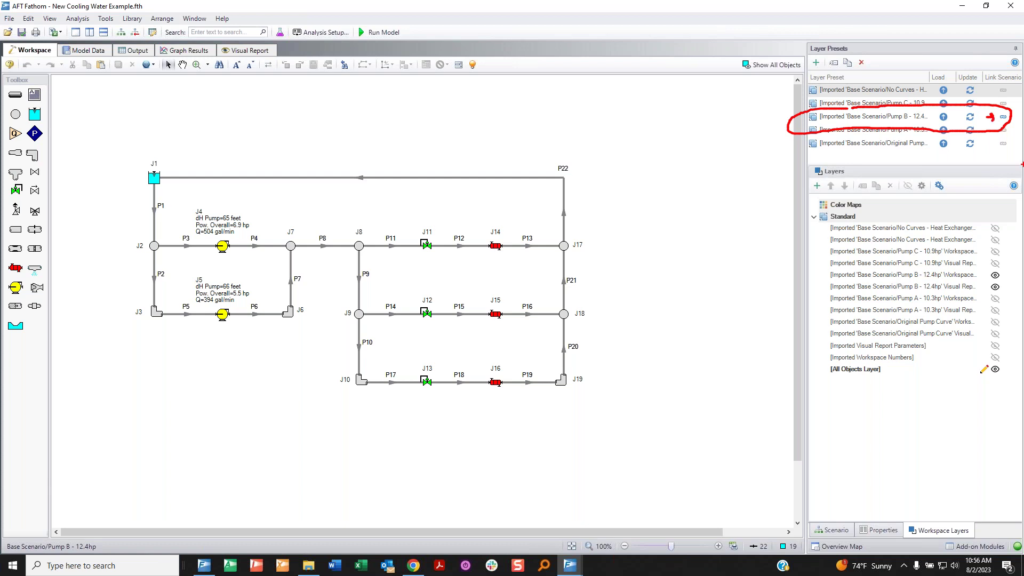
key(Escape)
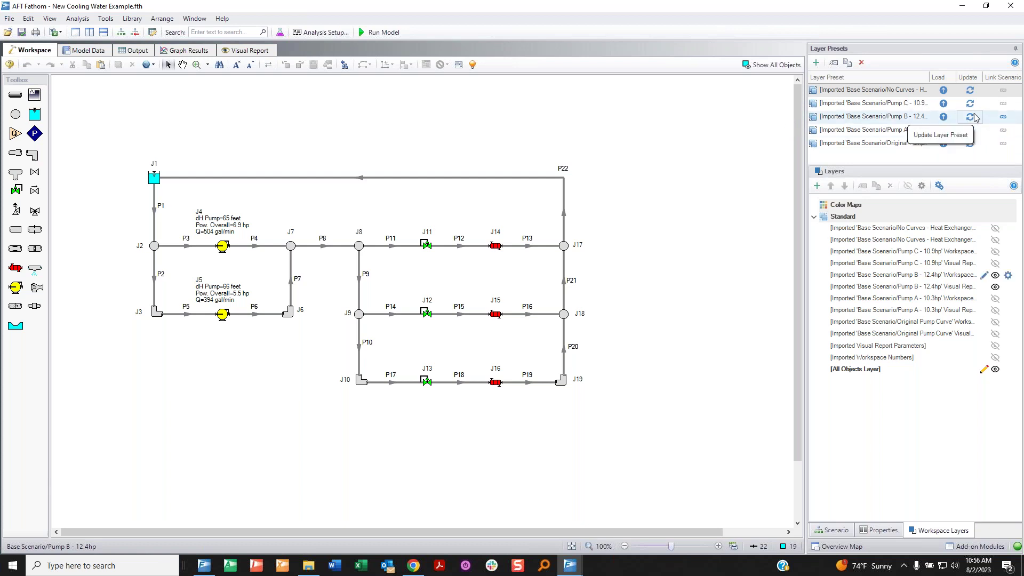
Load the Original Pump Curve scenario, hide its imported Visual Report layer, and update the linked layer preset with that visibility
click(834, 530)
click(864, 87)
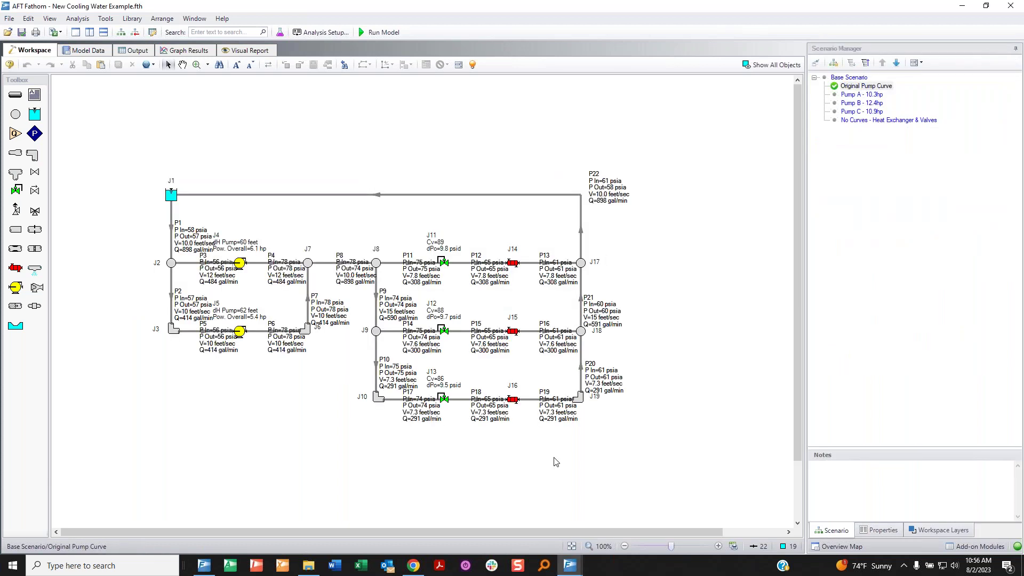
click(941, 530)
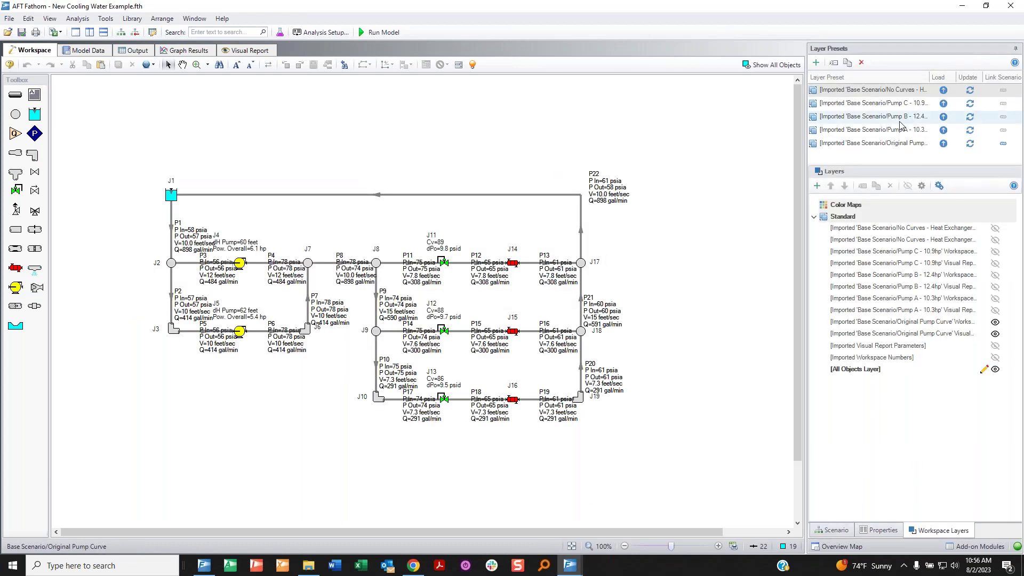
click(995, 335)
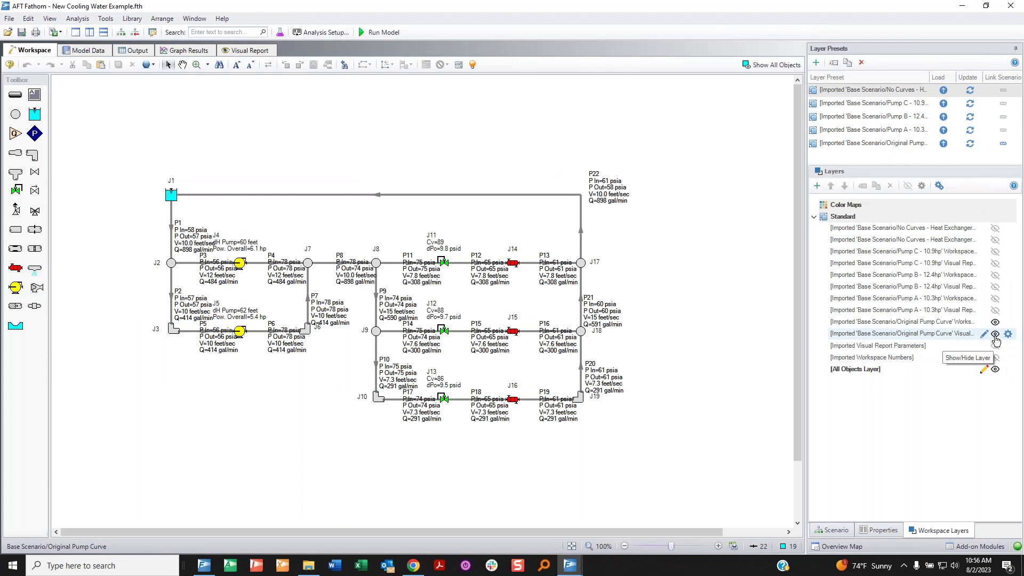
click(970, 144)
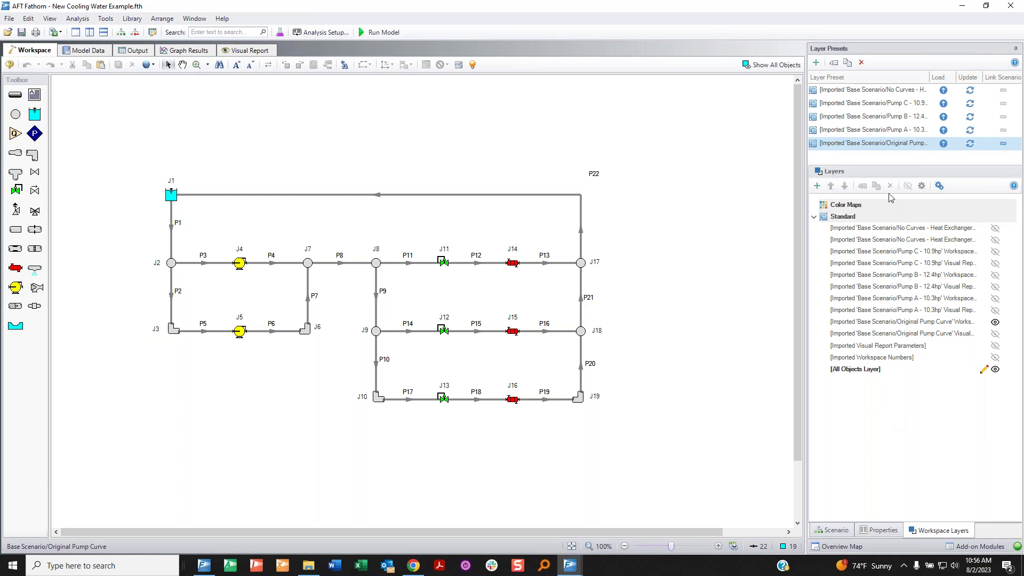
Load Pump B - 12.4hp and reload Original Pump Curve to check the layer visibility its updated preset applies
click(833, 529)
double_click(869, 102)
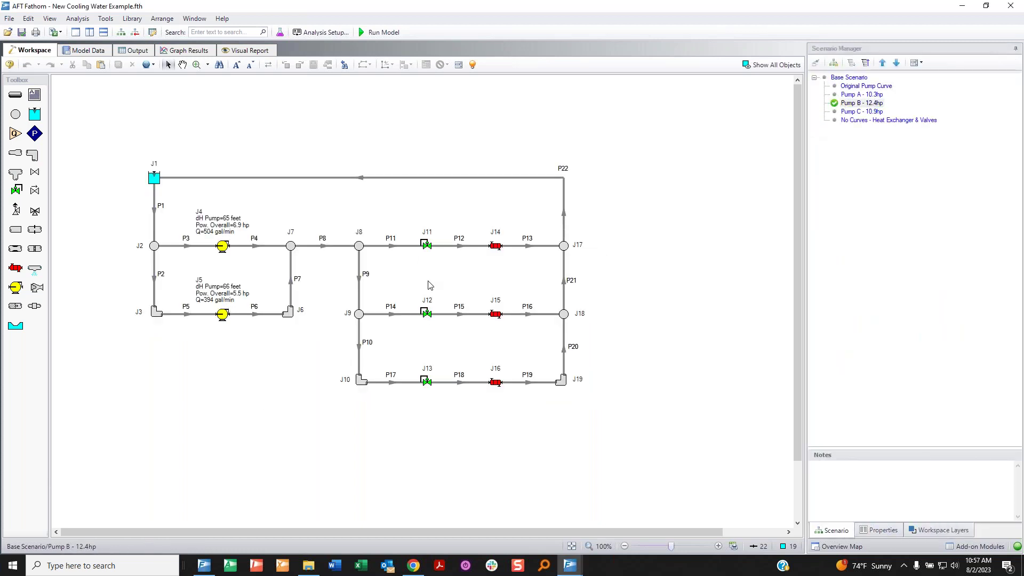
double_click(881, 86)
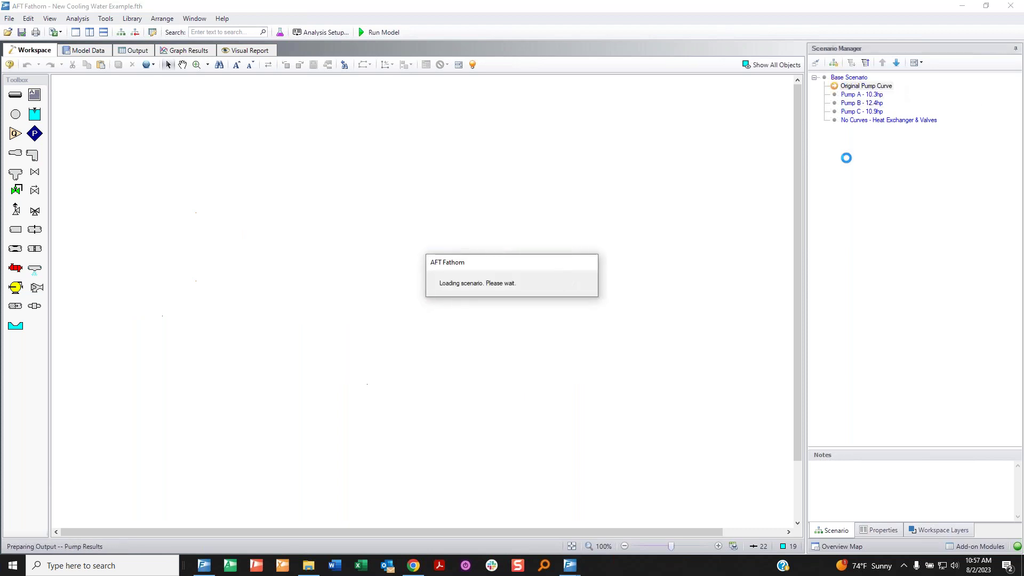
click(939, 530)
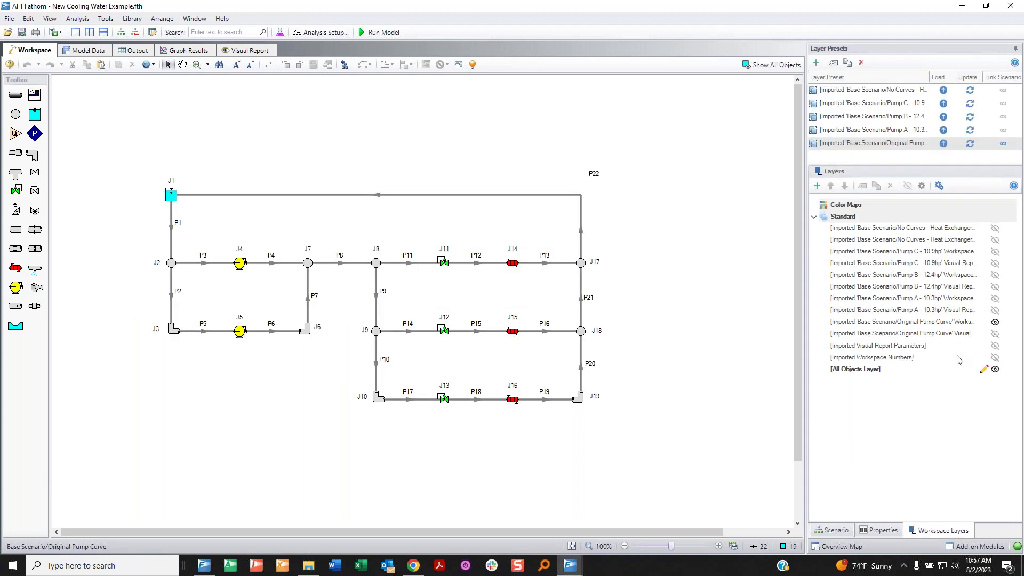
Show the imported Original Pump Curve Visual Report layer on the Workspace again
click(994, 334)
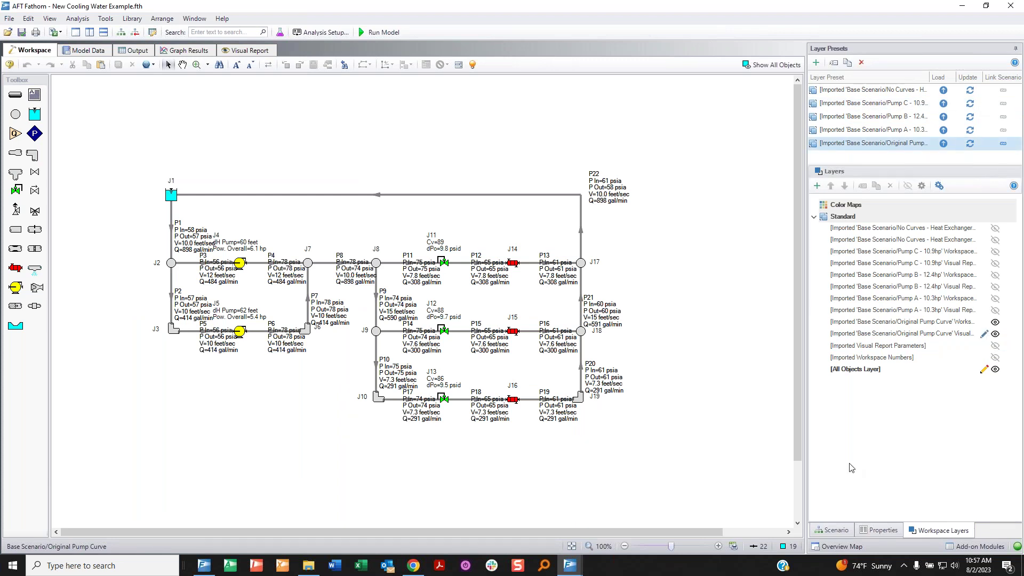
click(739, 448)
scroll(665, 423, down, 2)
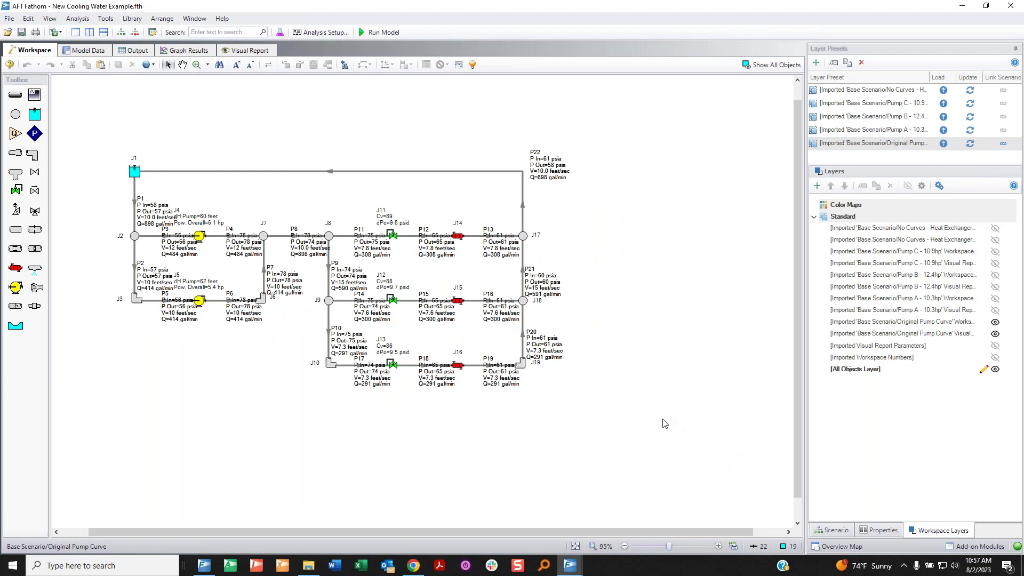
Save the model as a new file named F13_New Cooling Water Example.fth in the Live folder
click(9, 19)
click(41, 85)
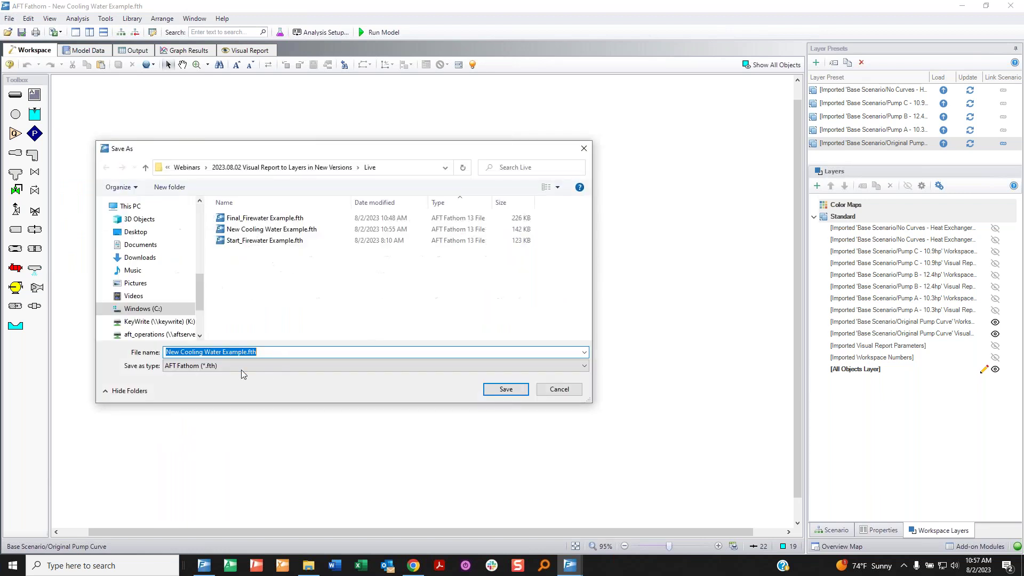
text(F13_)
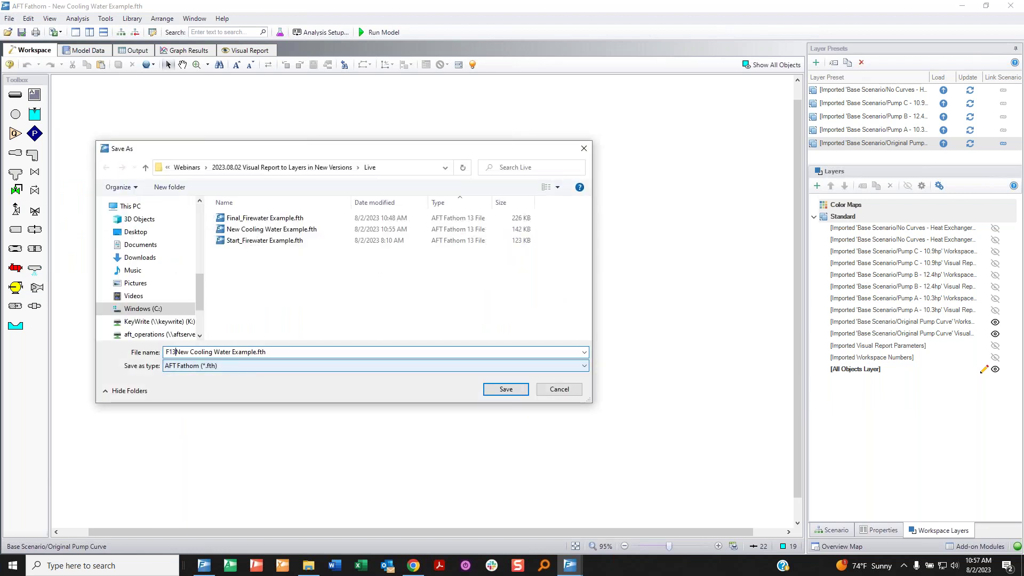
key(Return)
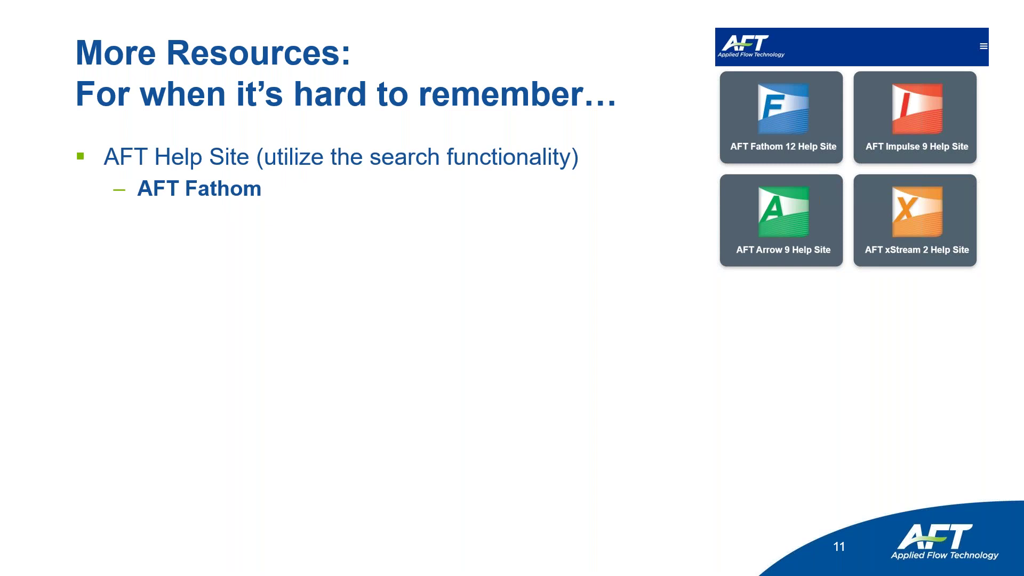
click(266, 200)
key(ctrl+p)
mouse_move(192, 168)
mouse_down()
mouse_move(136, 168)
mouse_move(136, 214)
mouse_move(292, 196)
mouse_move(251, 177)
mouse_move(178, 169)
mouse_up()
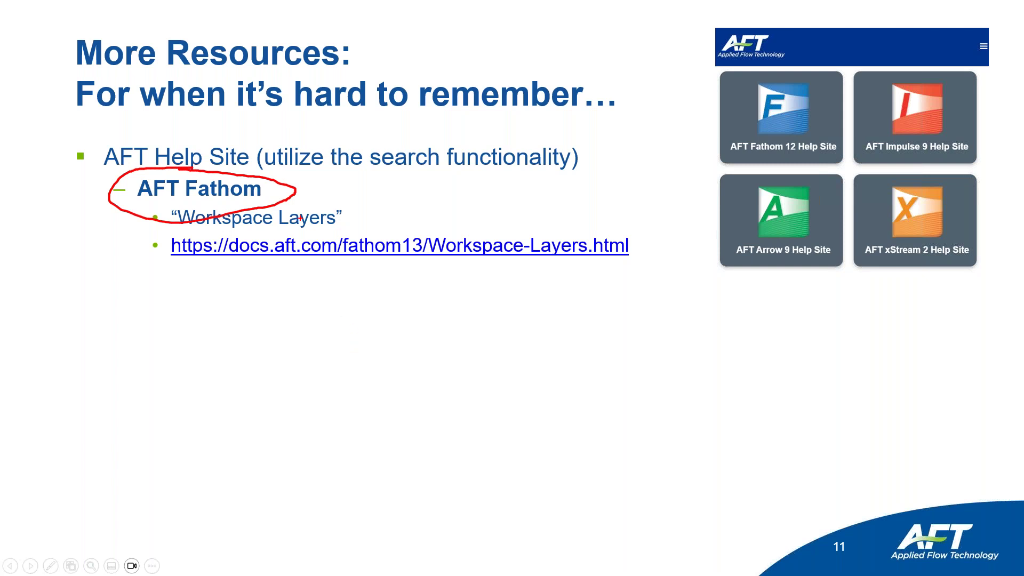
drag(343, 254, 427, 253)
key(e)
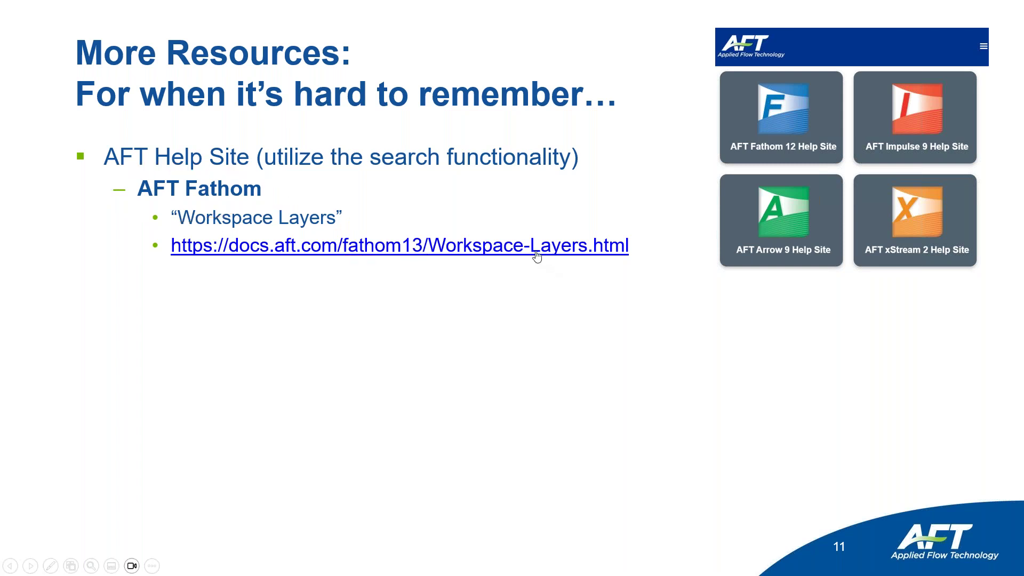